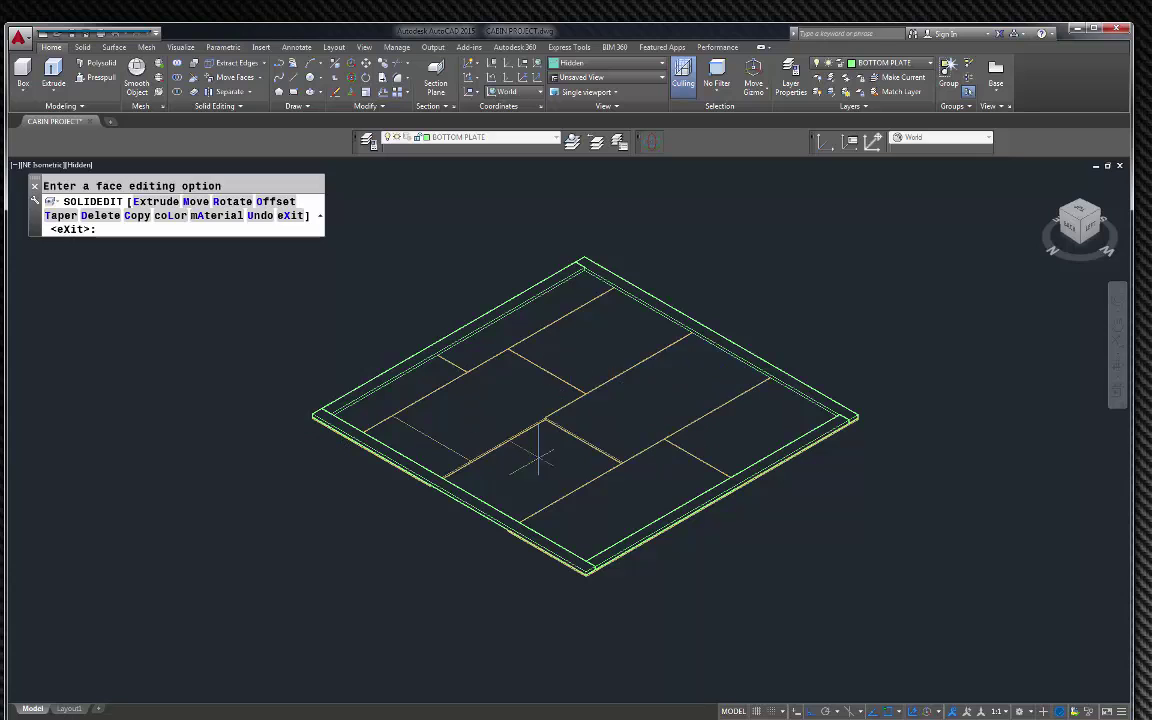
Cancel the active face-editing command and make the 2x6 layer current.
scroll(360, 370, "up", 4)
scroll(372, 350, "down", 4)
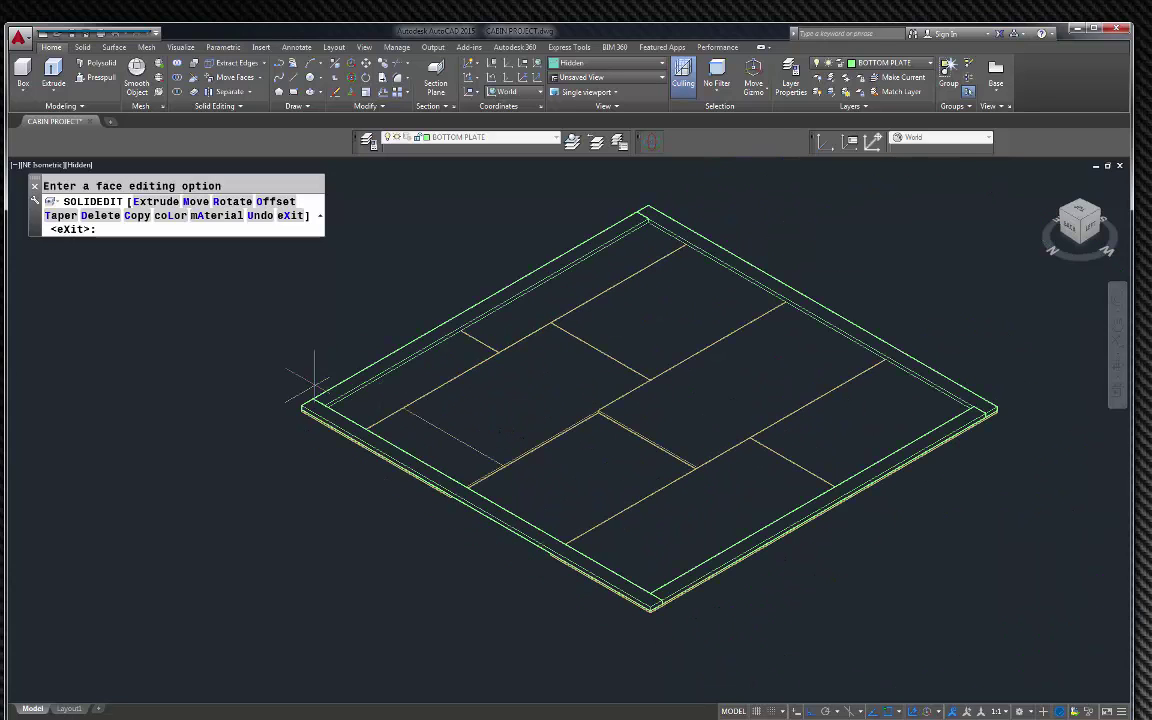
scroll(378, 350, "down", 2)
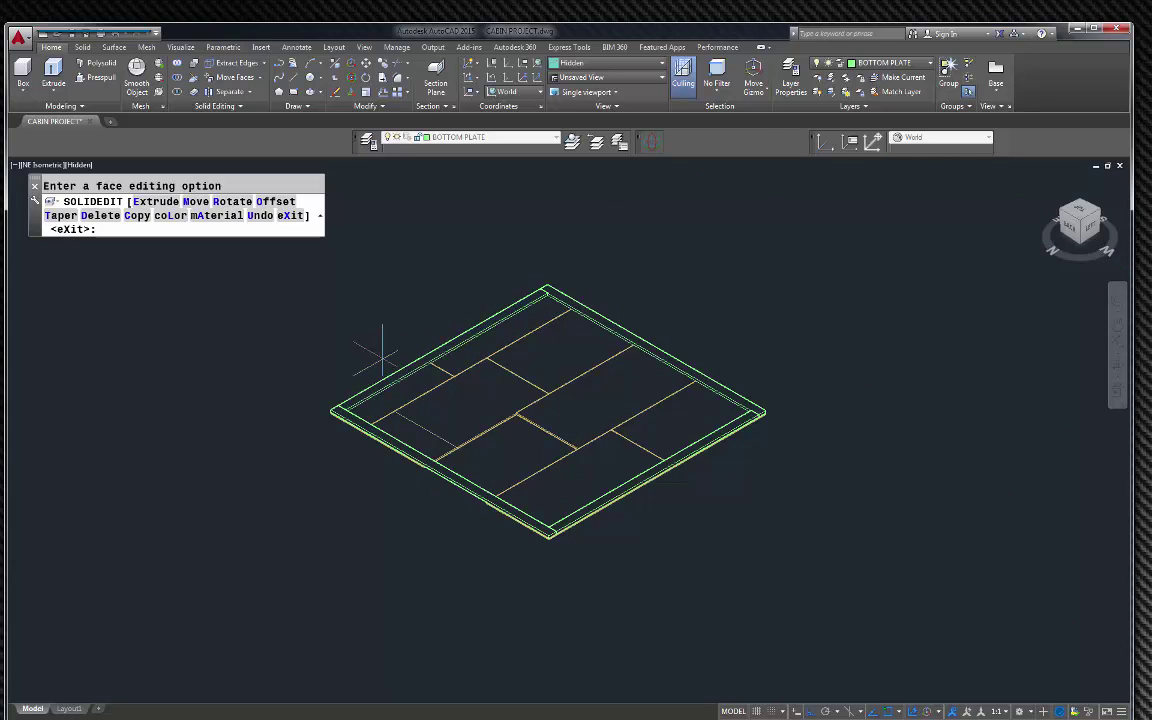
scroll(380, 350, "up", 2)
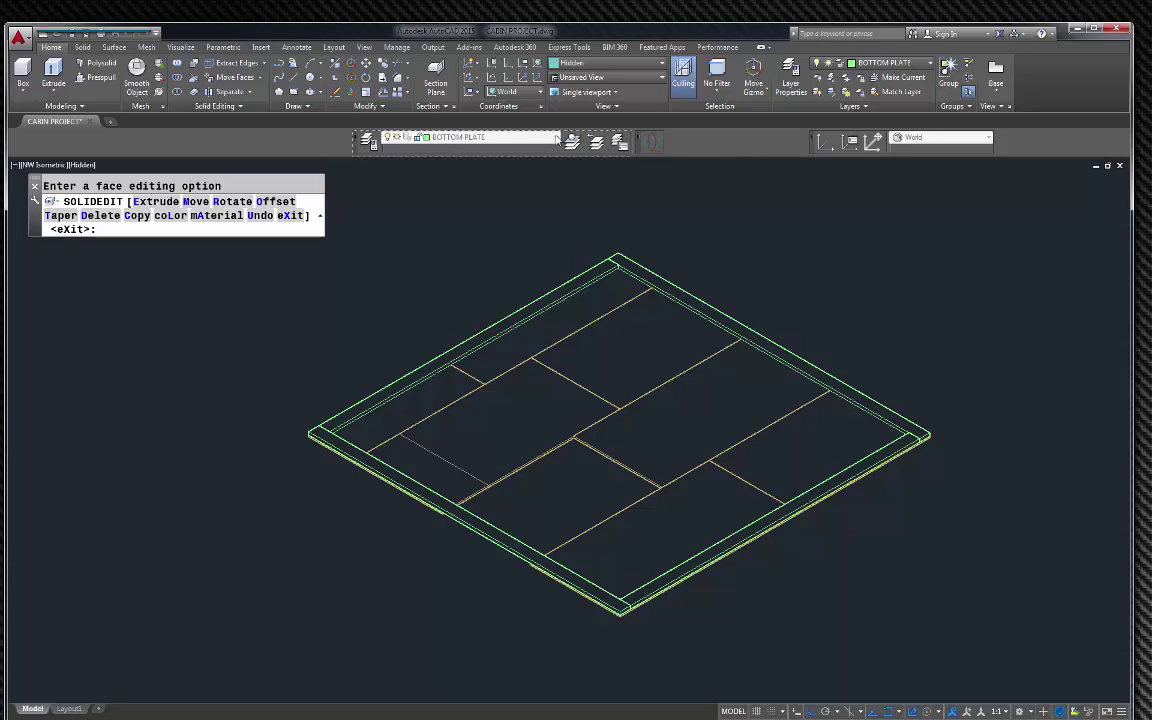
key("Escape")
left_click(555, 137)
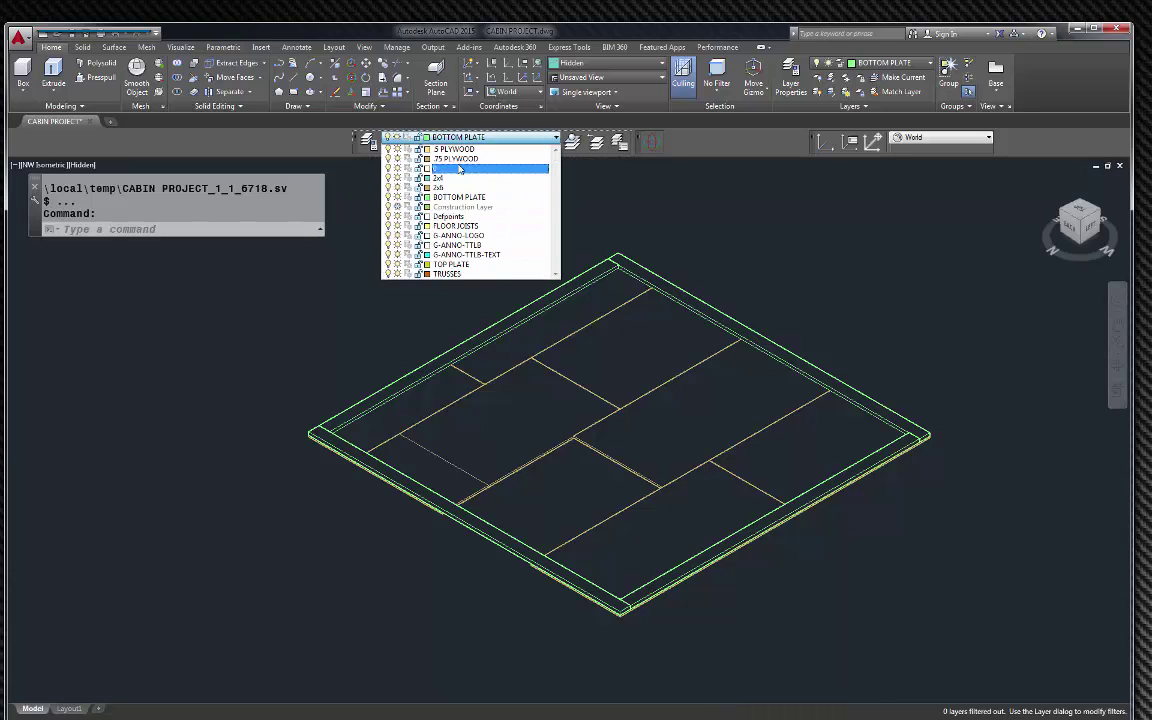
left_click(438, 188)
Switch to the home view and examine the floor platform with its plywood sheets and bottom plates.
scroll(509, 399, "down", 3)
scroll(460, 420, "up", 3)
scroll(460, 420, "up", 3)
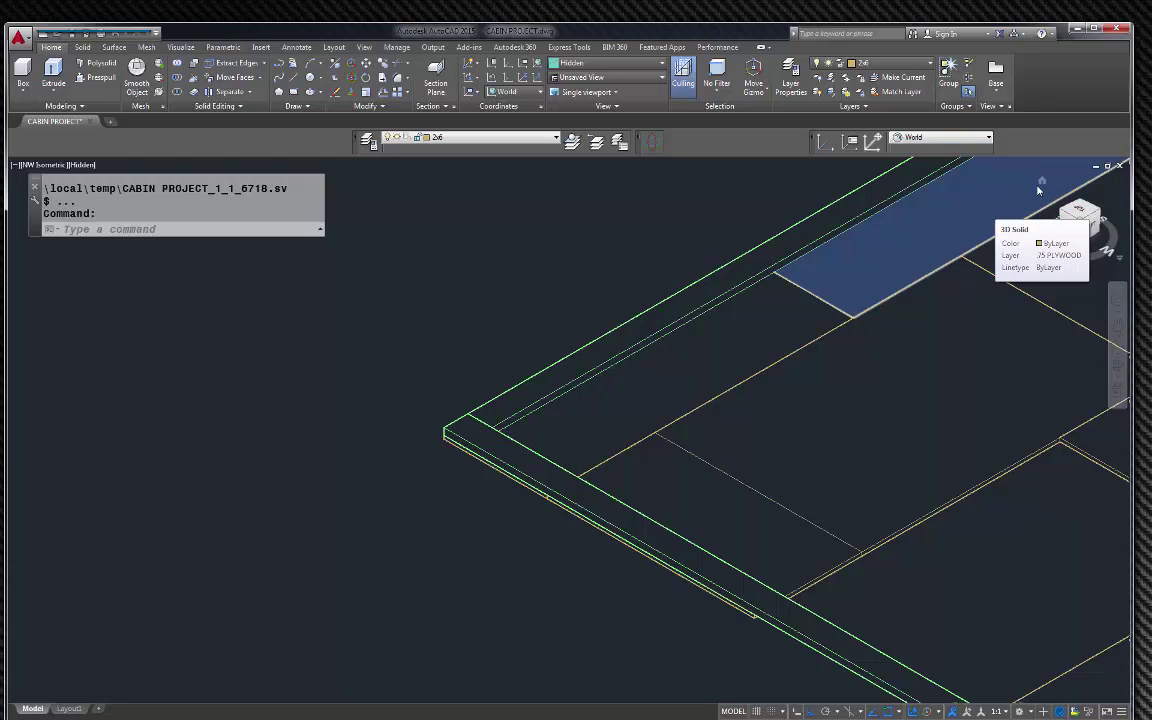
middle_click_drag(1043, 183, 1041, 185, "shift")
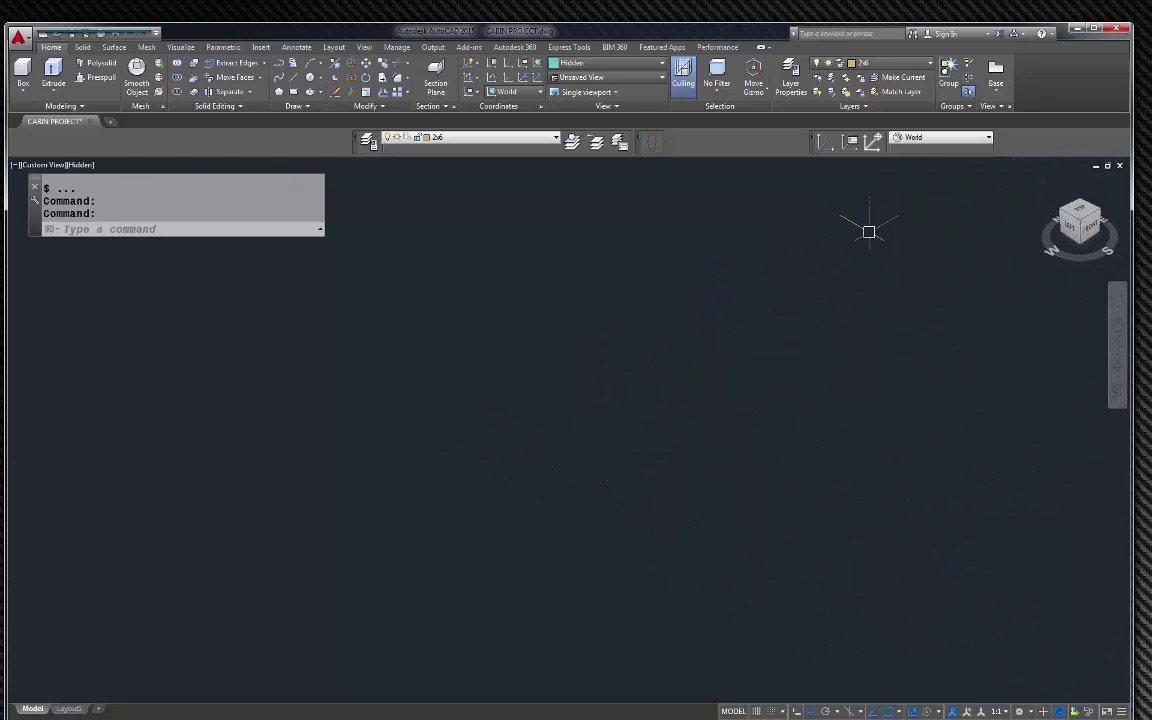
scroll(655, 265, "down", 5)
scroll(823, 509, "up", 4)
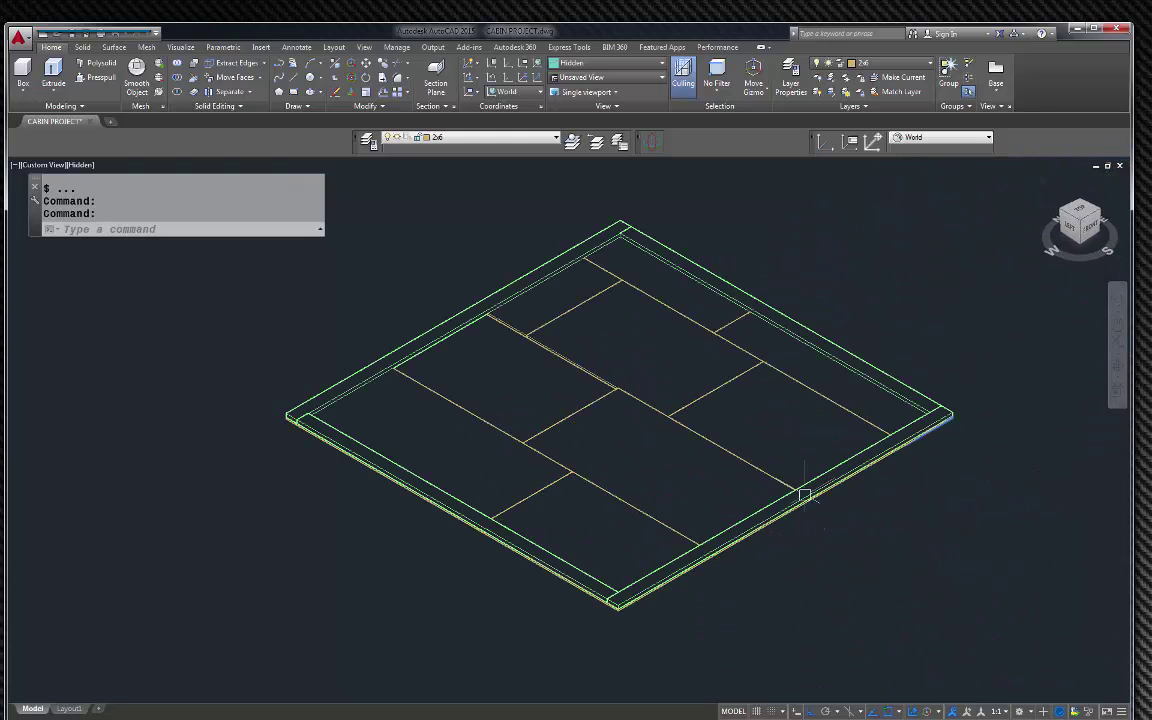
scroll(751, 432, "up", 2)
scroll(700, 410, "down", 3)
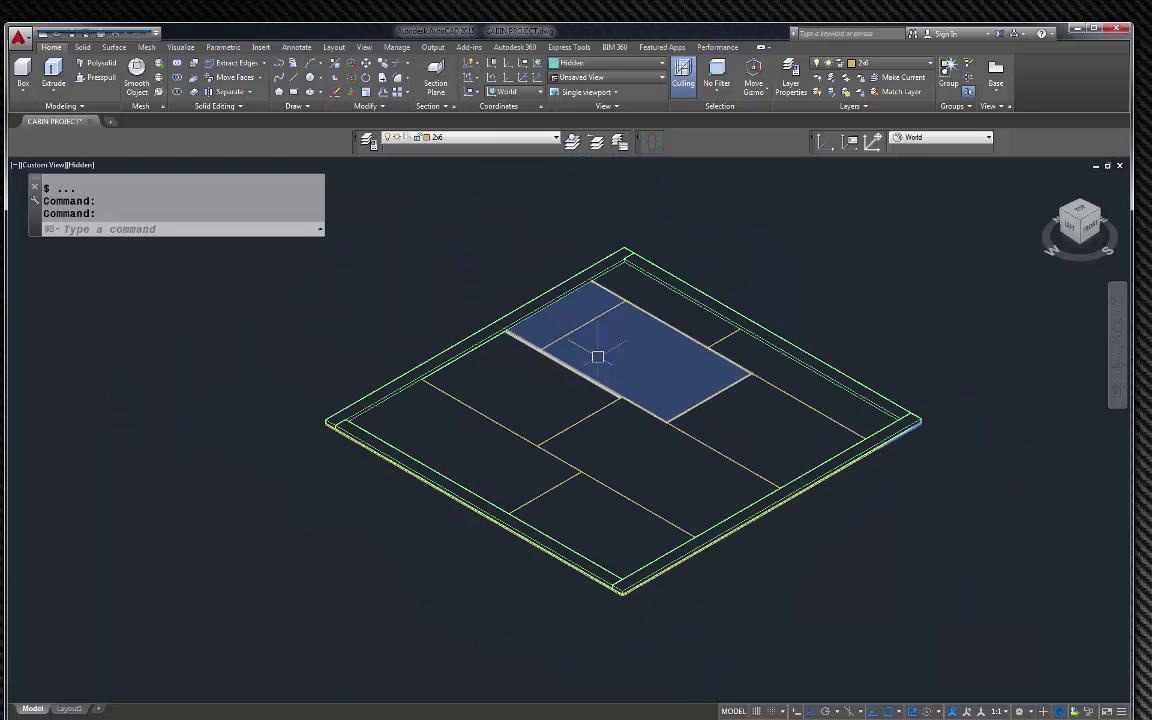
key("Escape")
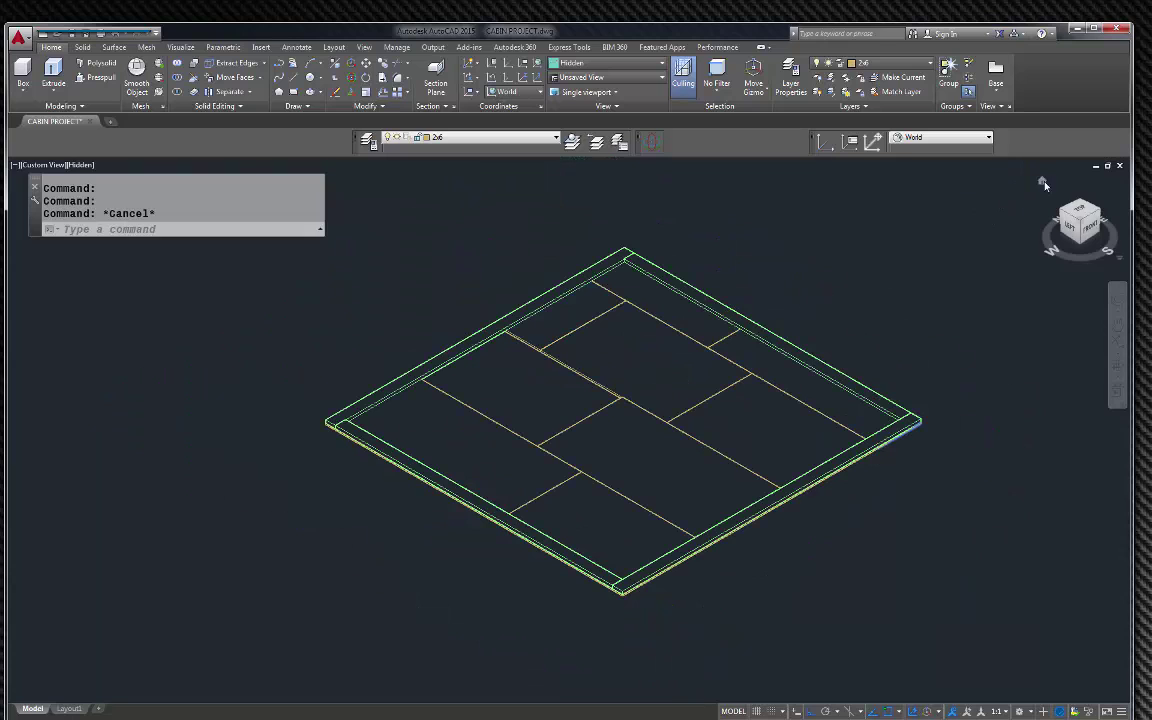
left_click(1042, 183)
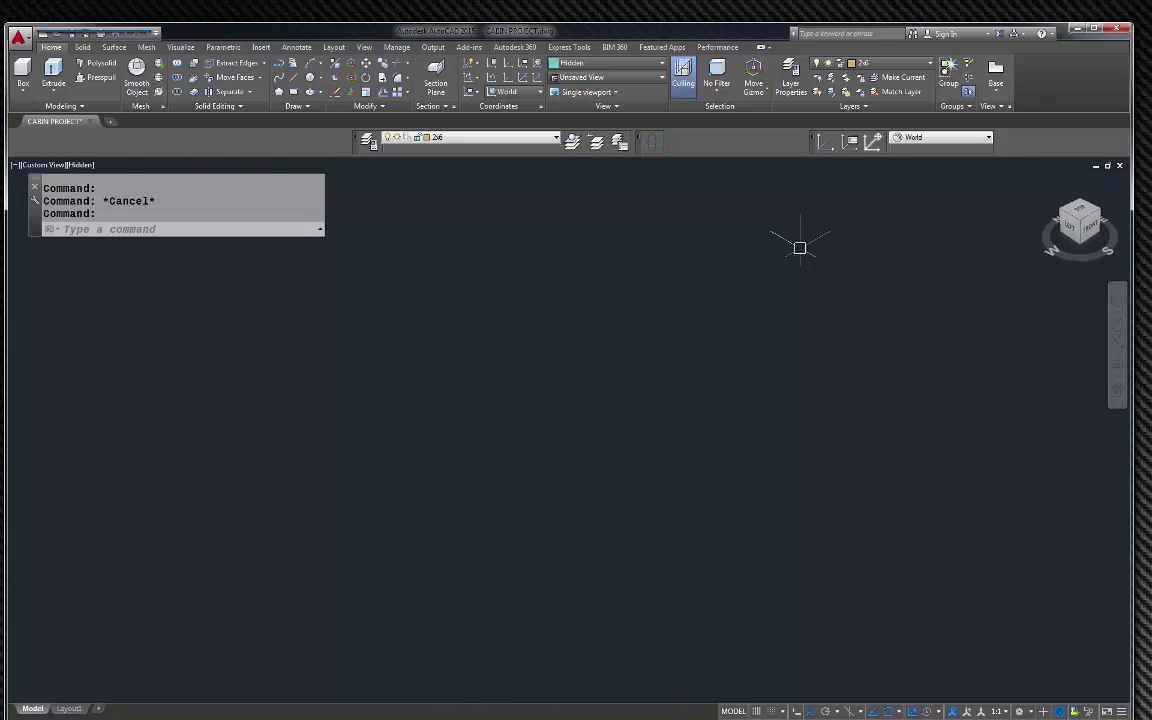
Zoom to the drawing's extents and set the current view as the home view.
type("z")
key("Return")
type("e")
key("Return")
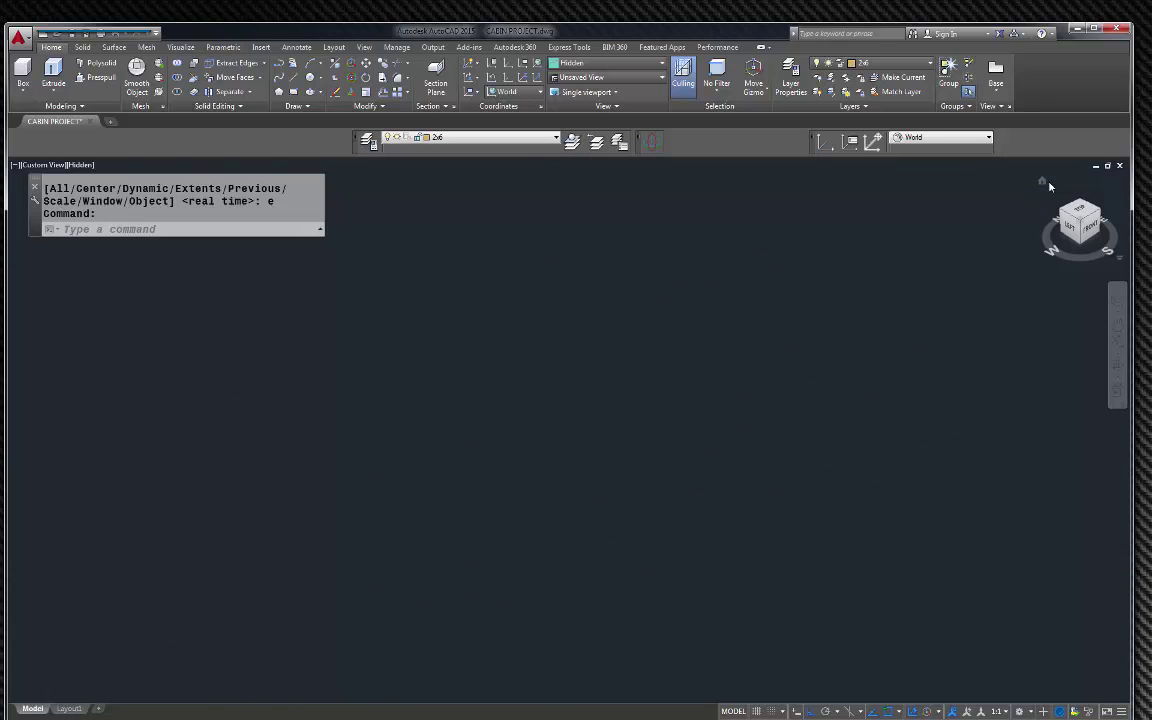
type("z")
key("Return")
type("e")
key("Return")
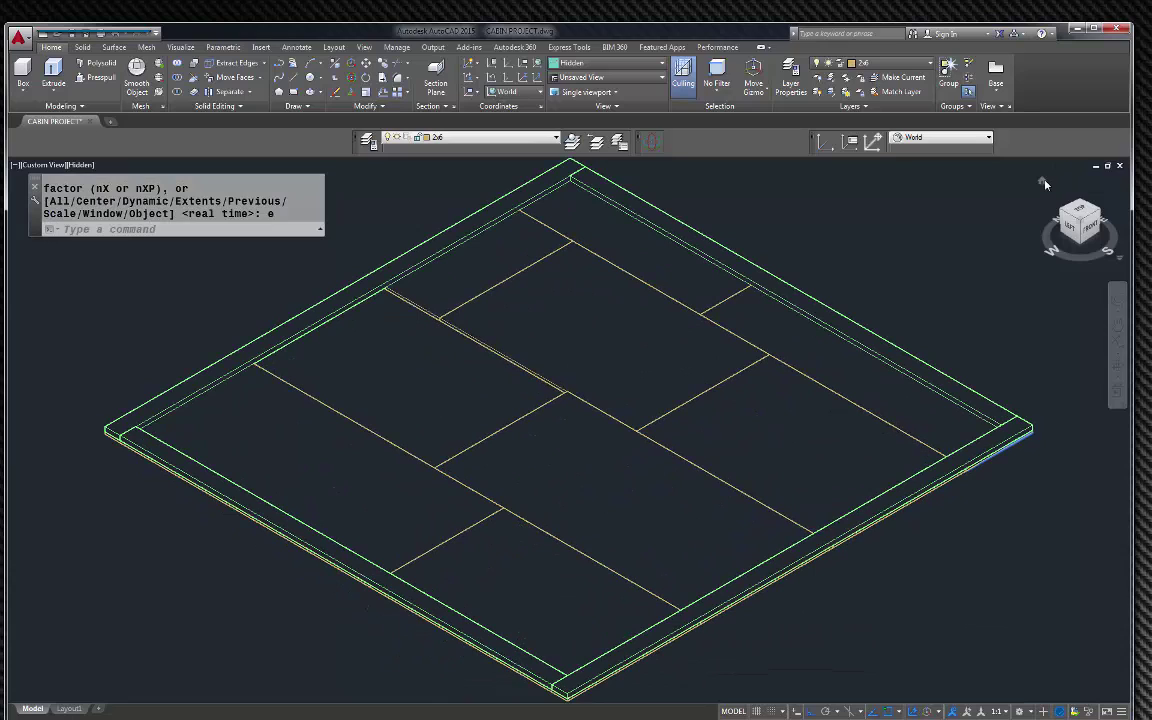
key("Escape")
right_click(1042, 188)
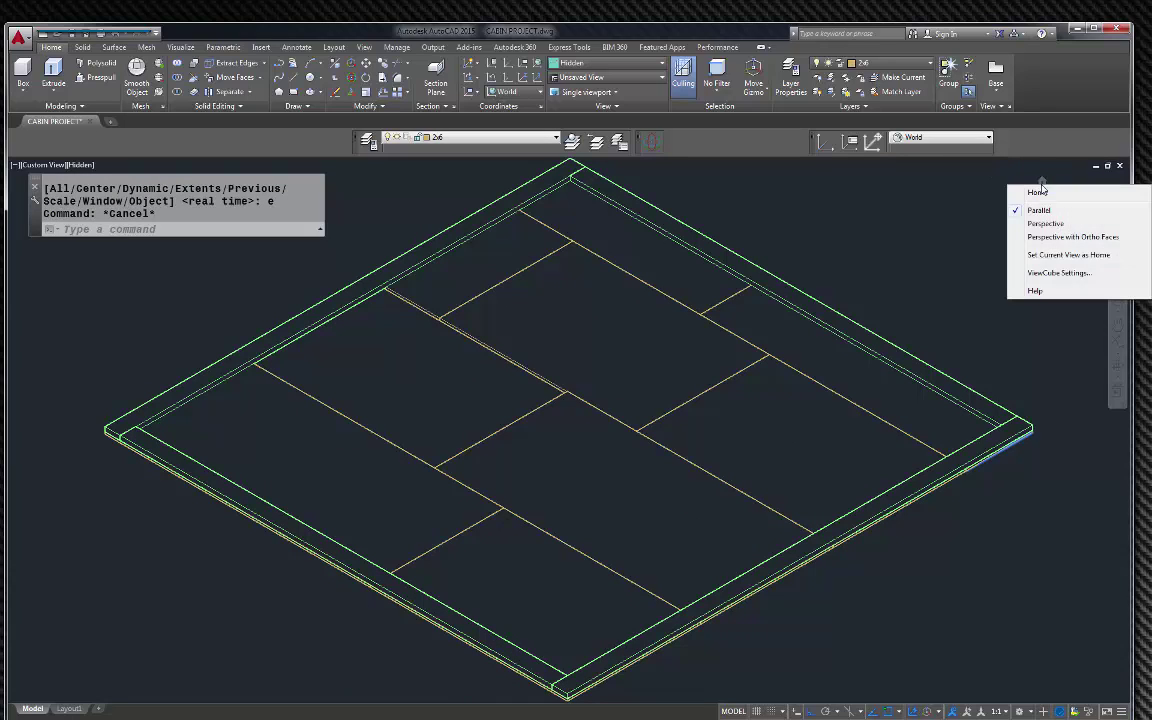
left_click(1058, 256)
key("Escape")
key("Escape")
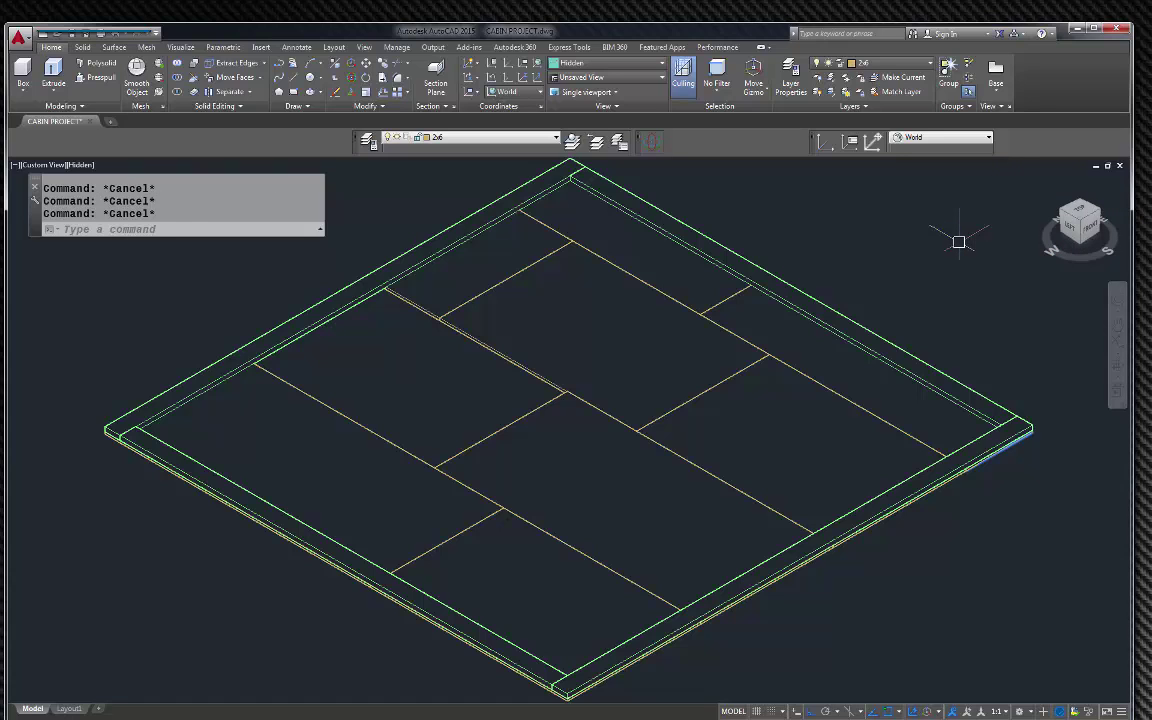
Test the home view by zooming far out and restoring it twice.
scroll(862, 330, "down", 10)
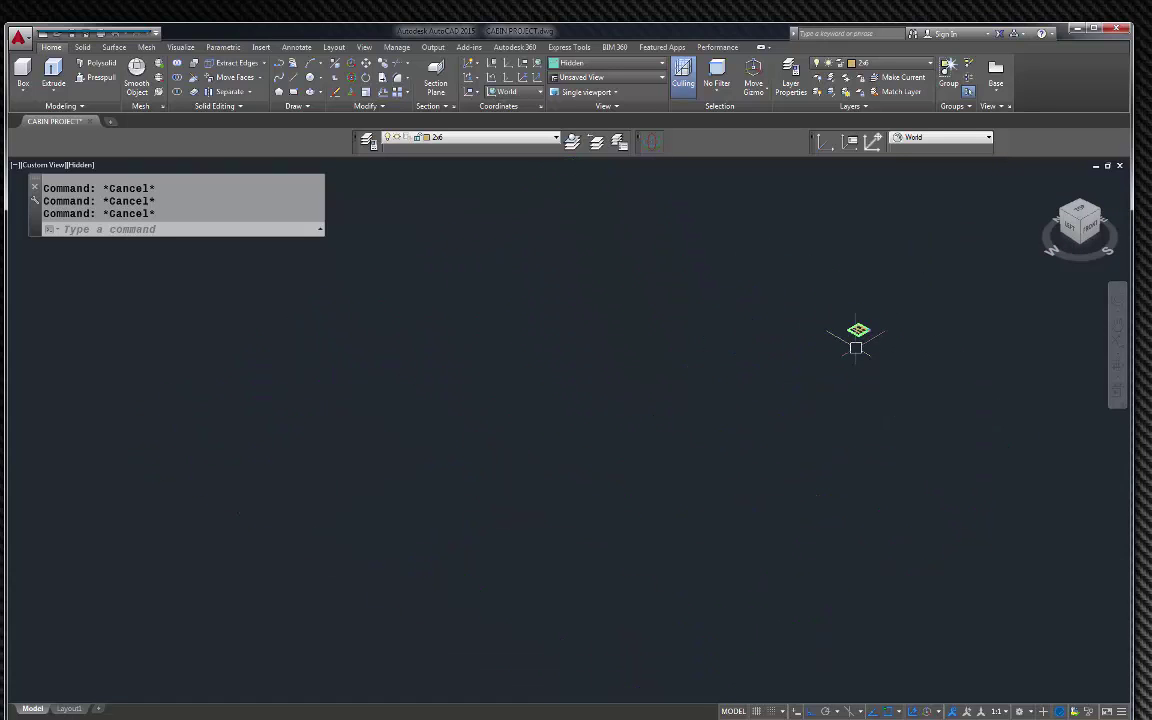
left_click(1042, 183)
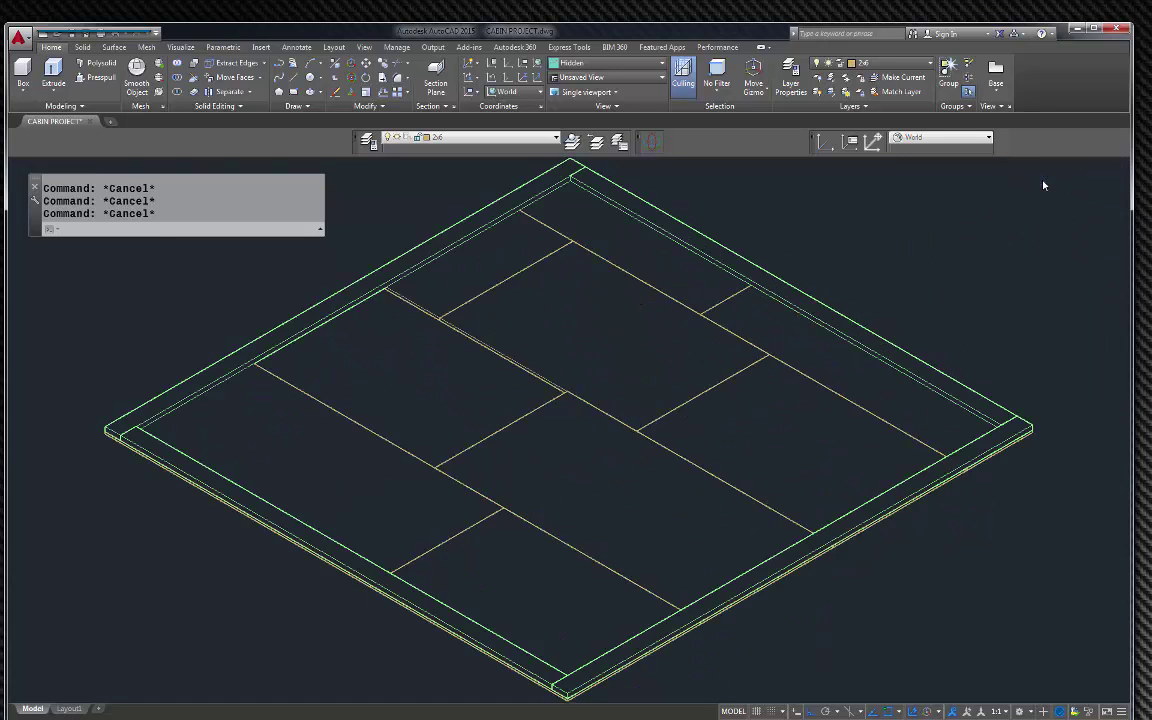
scroll(388, 310, "down", 10)
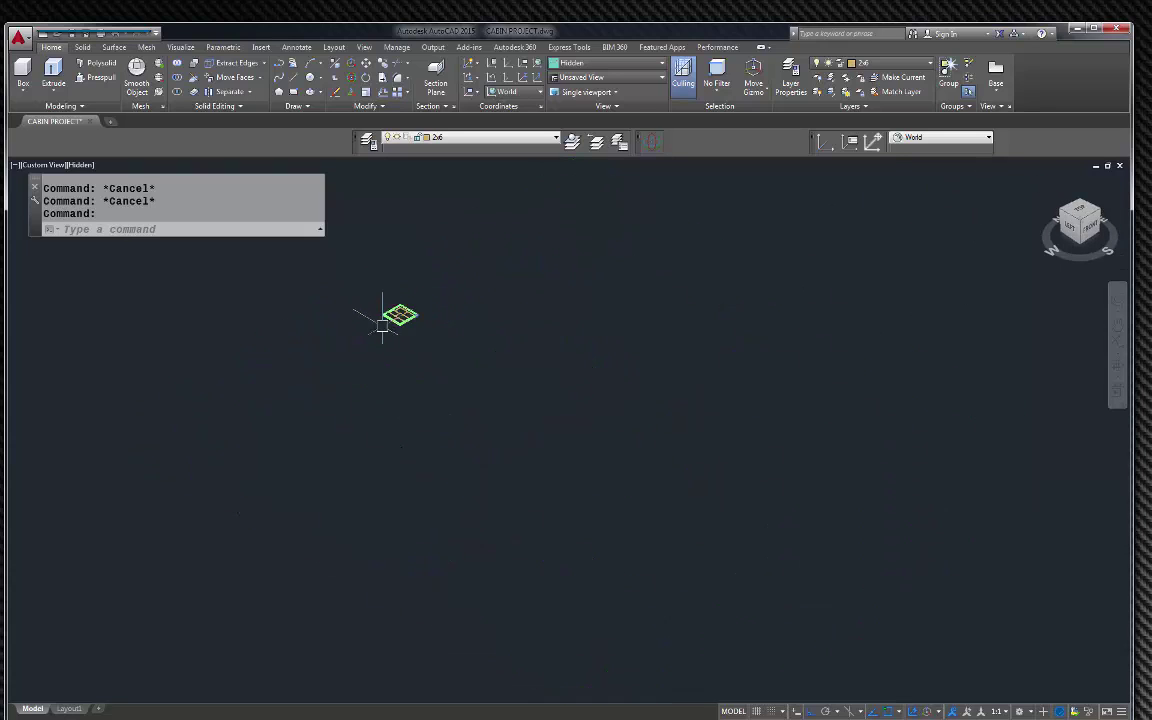
left_click(1042, 183)
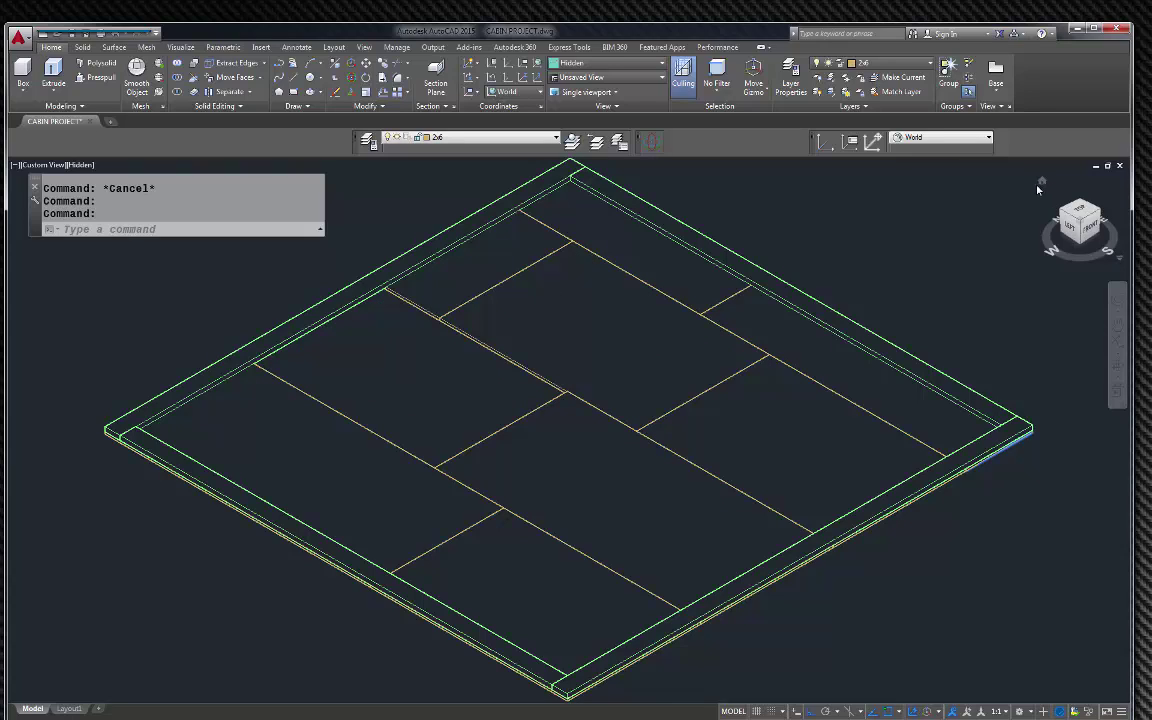
key("Escape")
right_click(1040, 181)
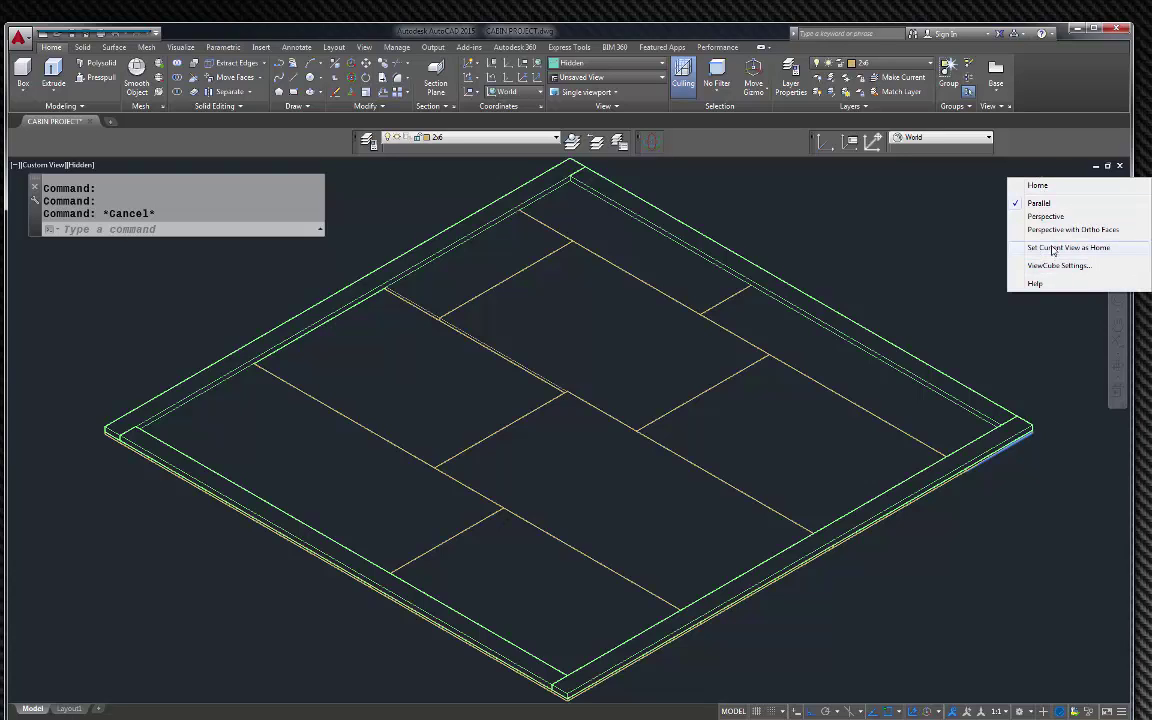
left_click(707, 314)
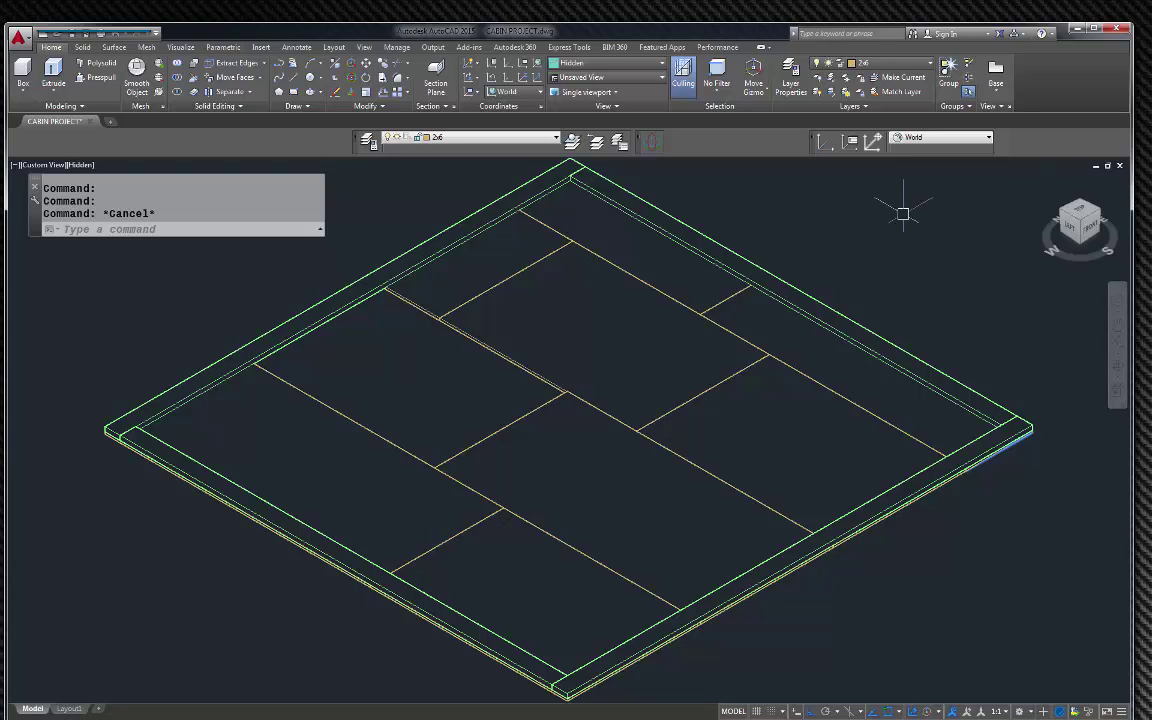
Draw a box for an upright stud beside the platform corner, with length 5.5, width 1.5 and height 96.
scroll(580, 385, "down", 4)
scroll(435, 350, "up", 2)
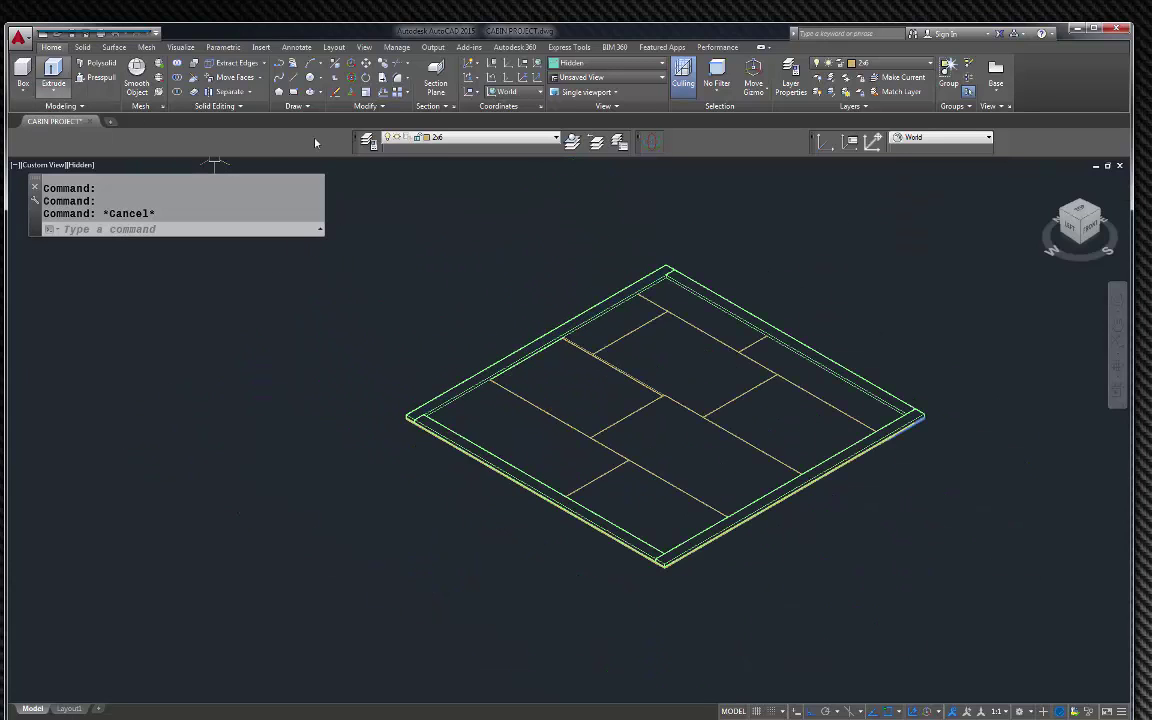
left_click(23, 70)
scroll(419, 411, "up", 5)
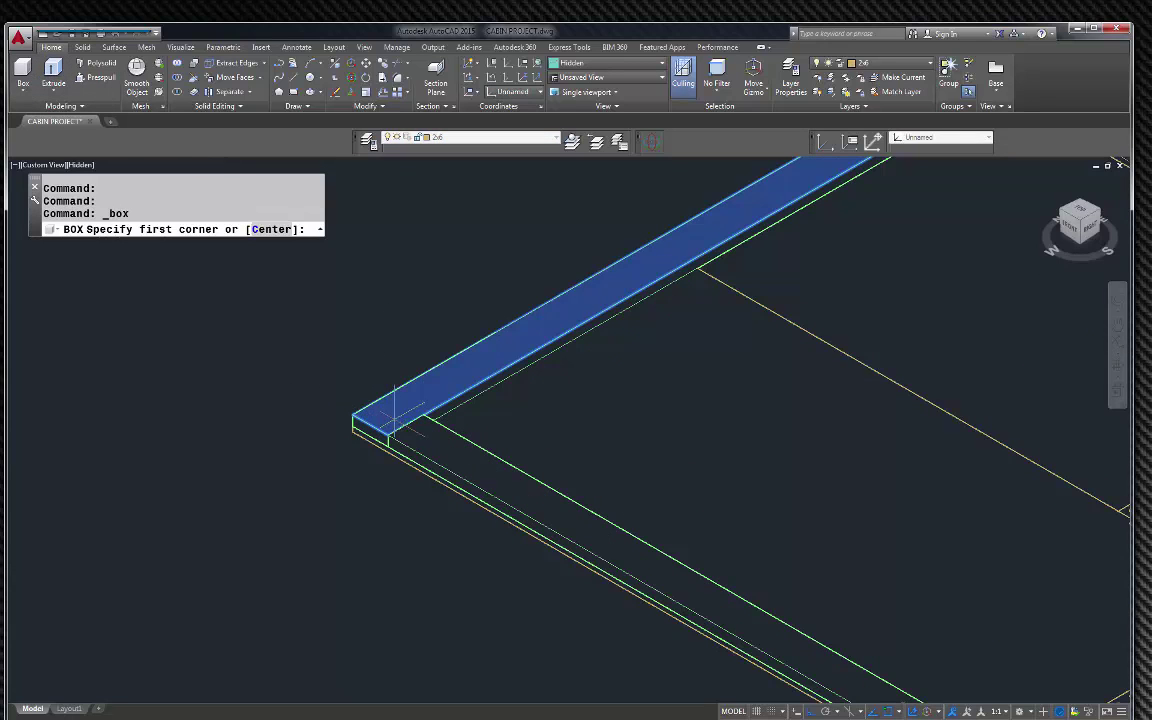
left_click(262, 348)
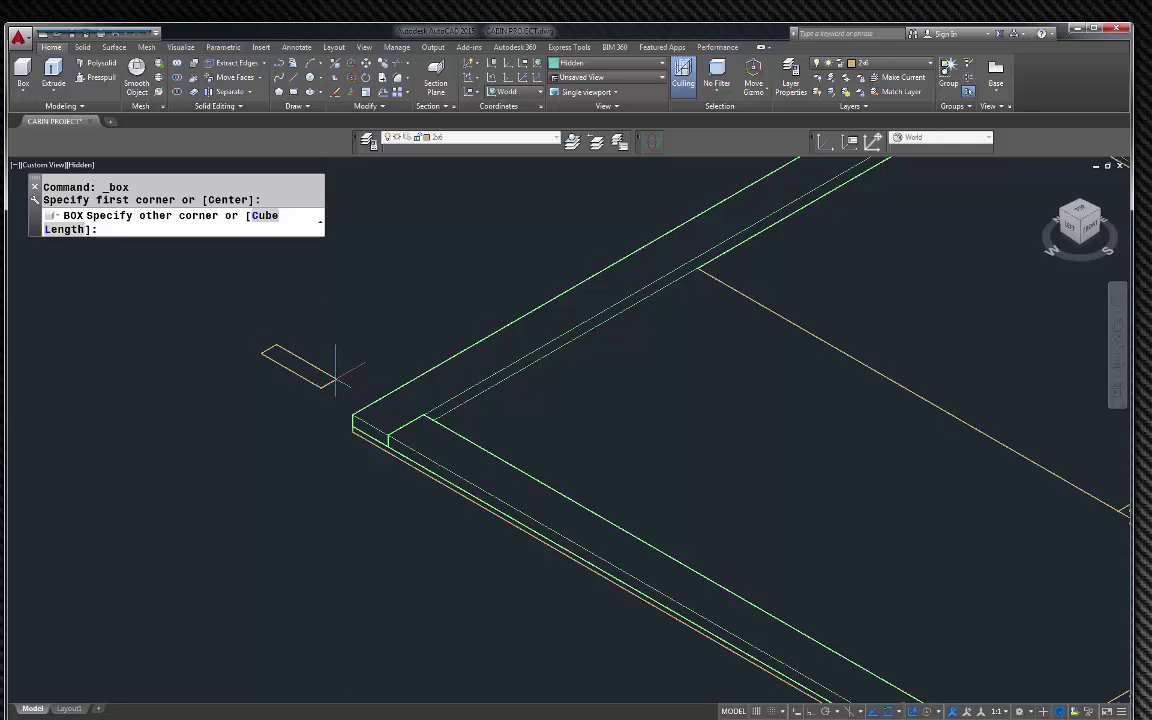
key("Return")
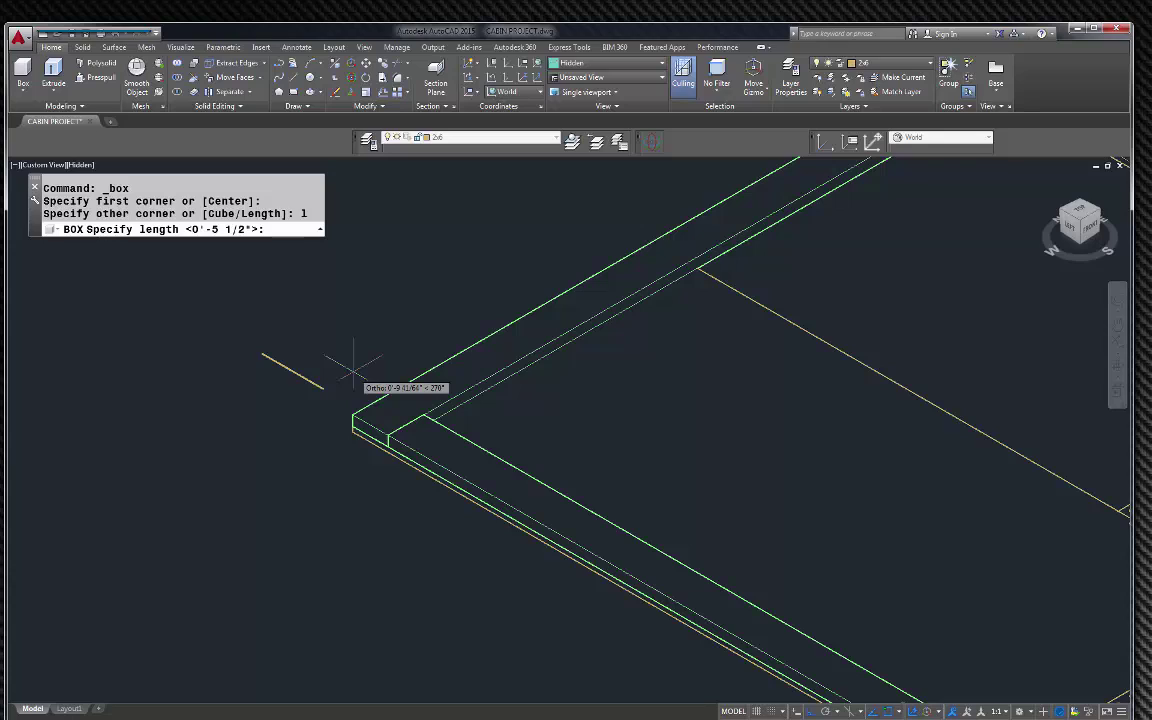
type("5.5")
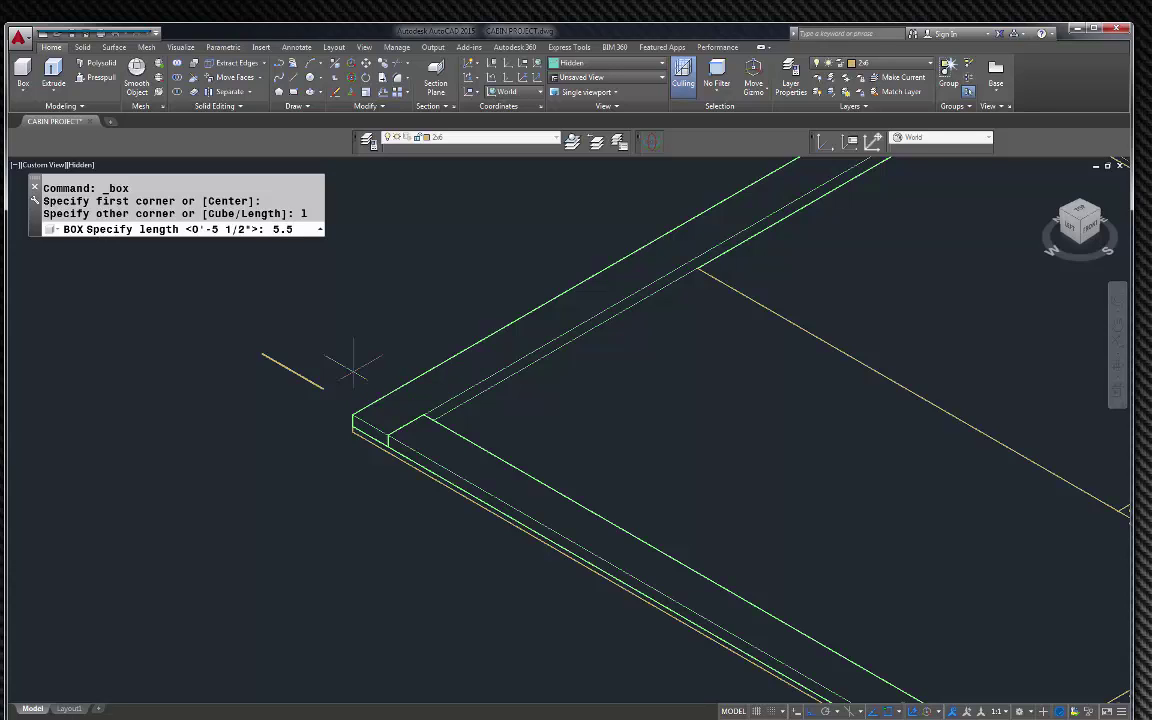
key("Return")
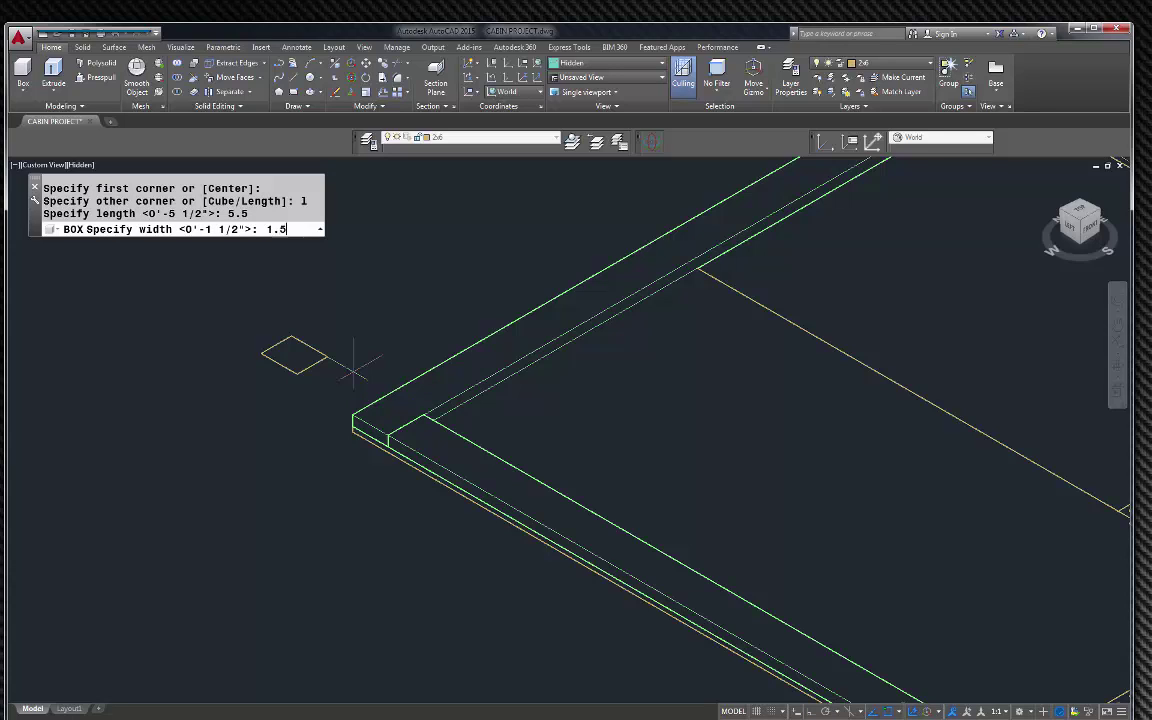
type("1.5")
key("Return")
type("96")
key("Return")
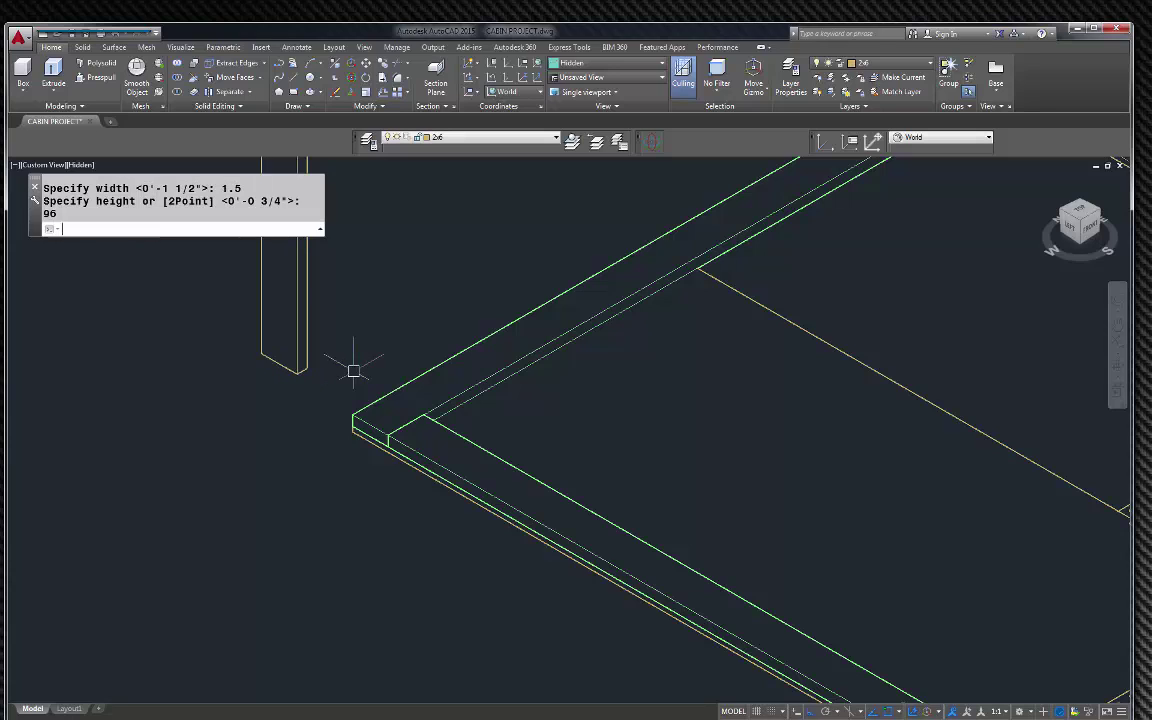
Move the stud by its bottom outer corner onto the outer top corner of the bottom plates.
left_click(296, 366)
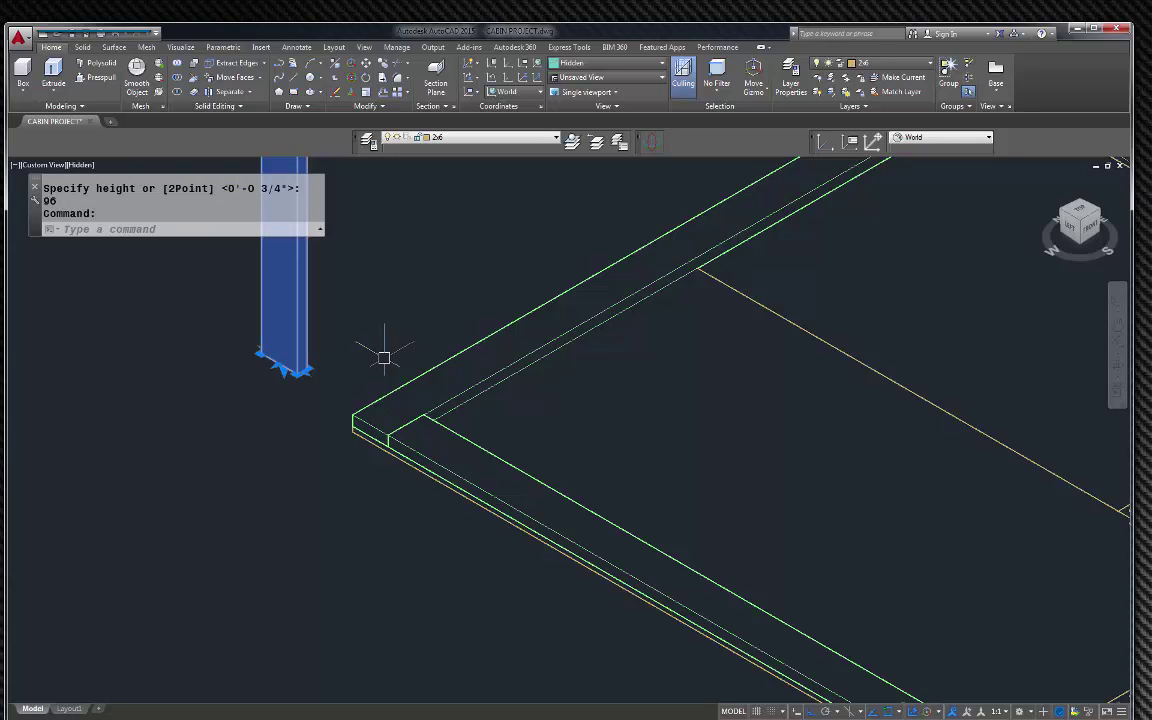
type("m")
key("Return")
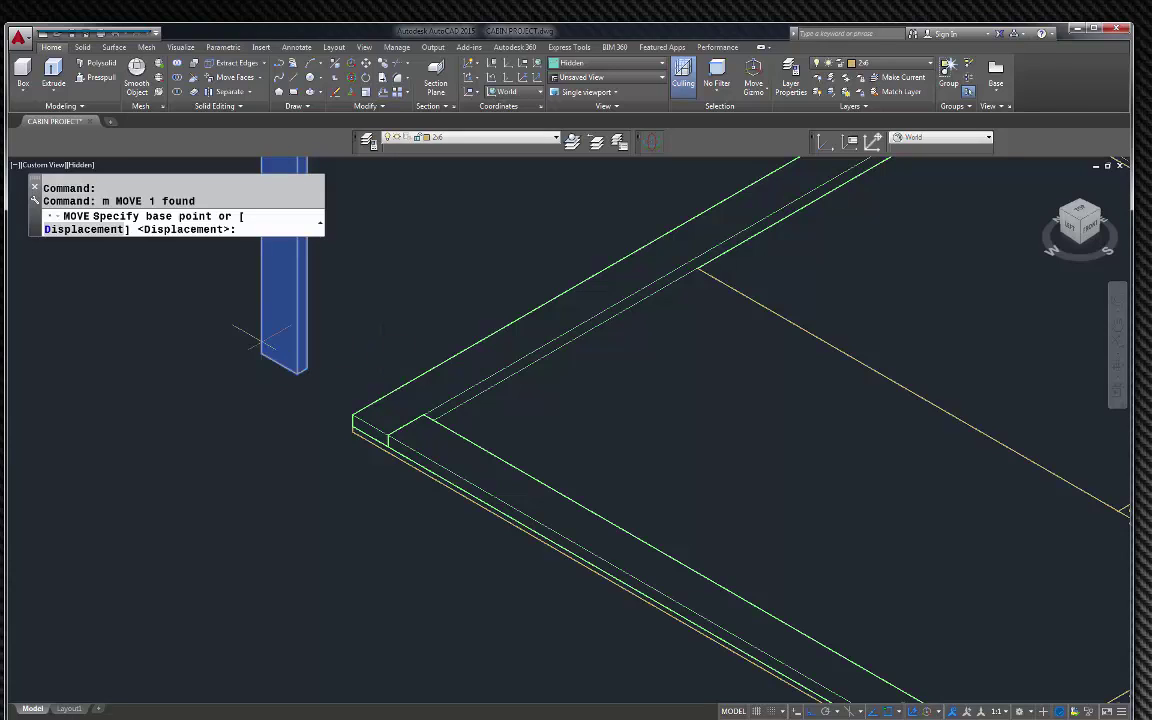
left_click(261, 353)
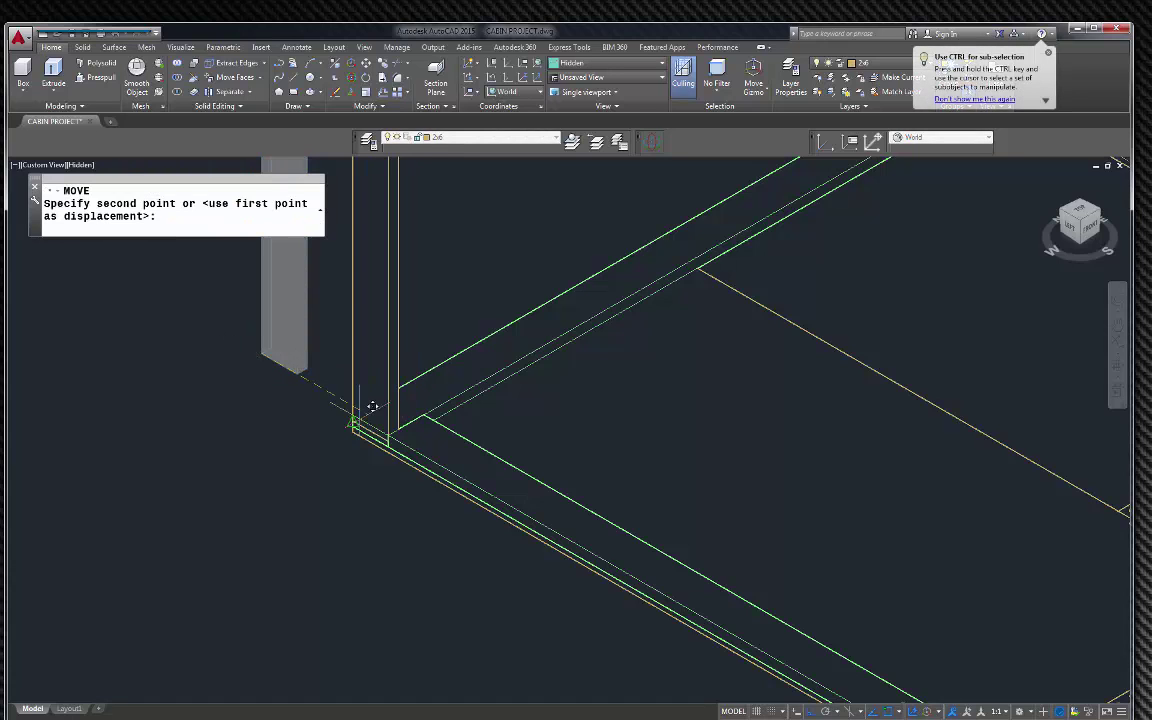
left_click(365, 402)
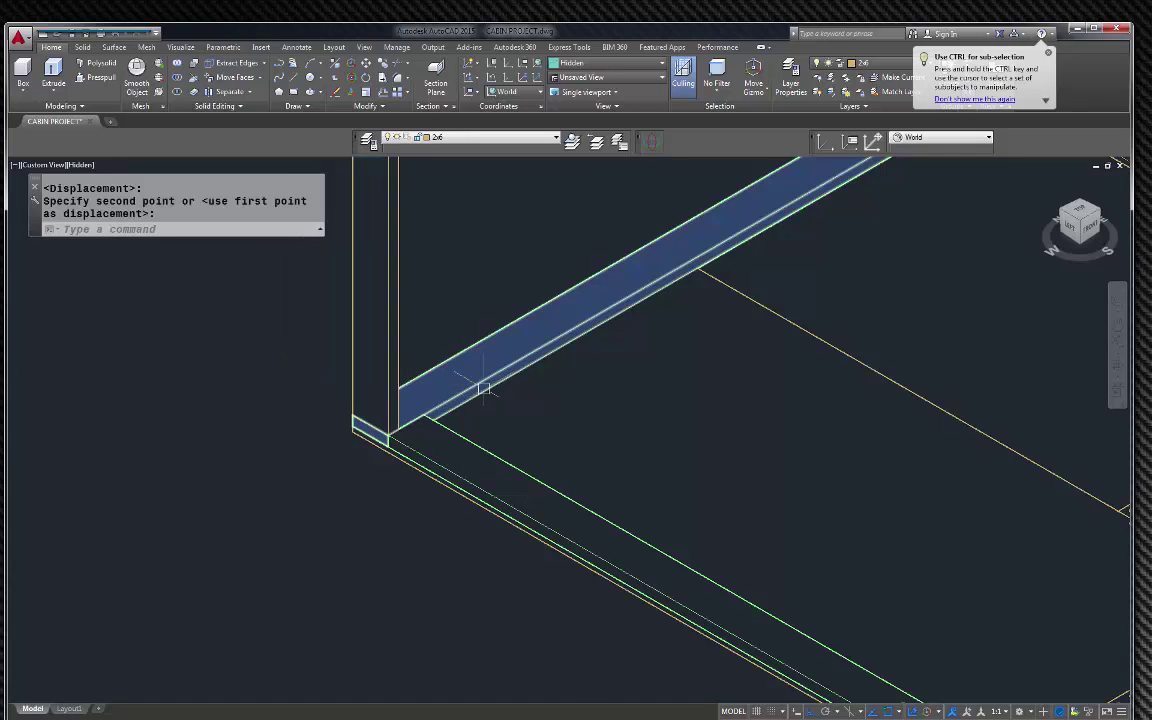
Examine how the stud sits on the bottom plate corner from the NE isometric view.
scroll(517, 381, "up", 2)
left_click(1065, 216)
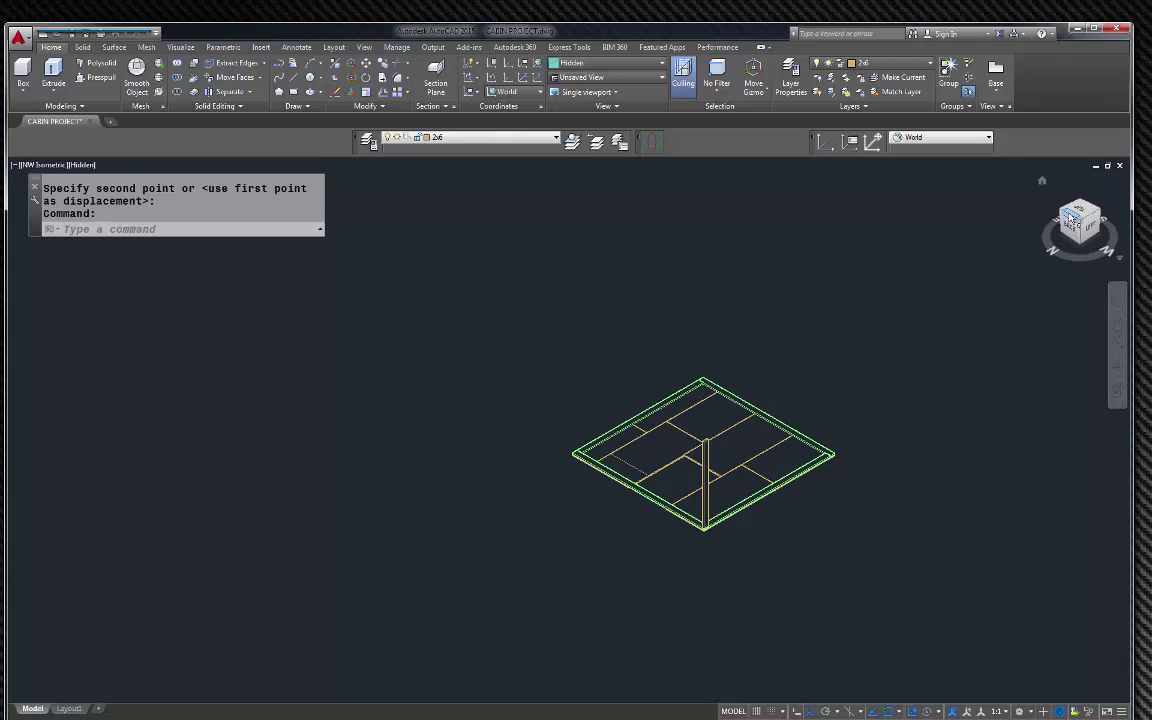
left_click(1064, 217)
scroll(680, 375, "up", 5)
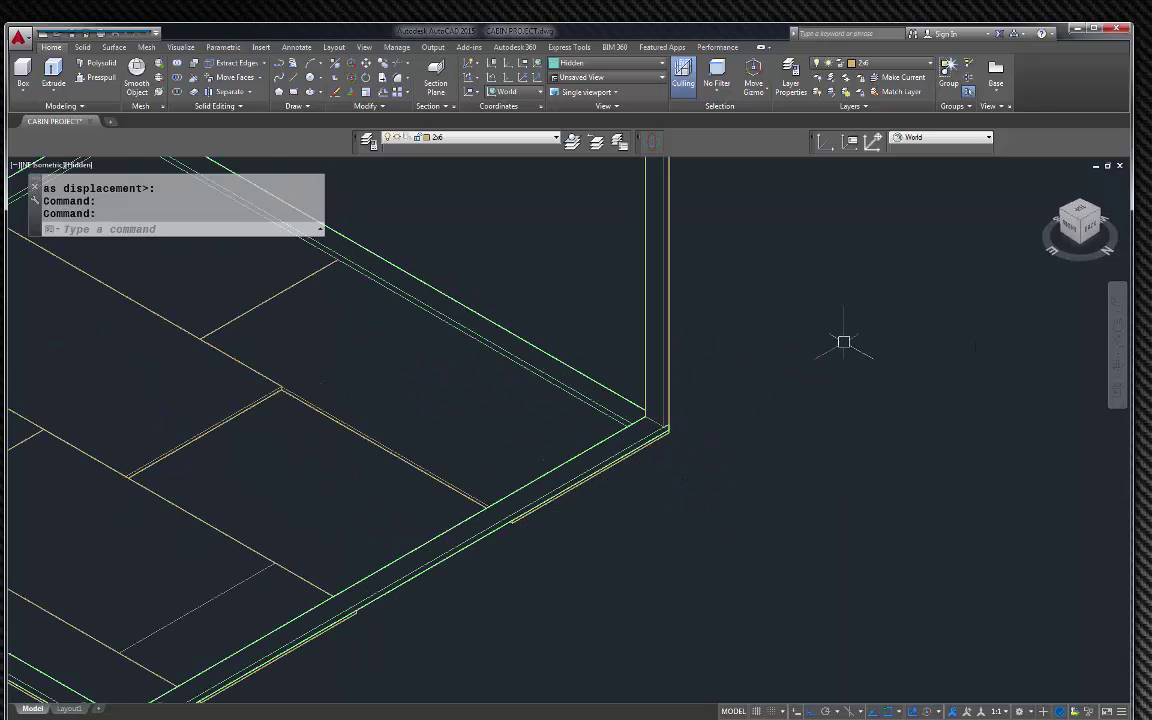
scroll(653, 406, "up", 2)
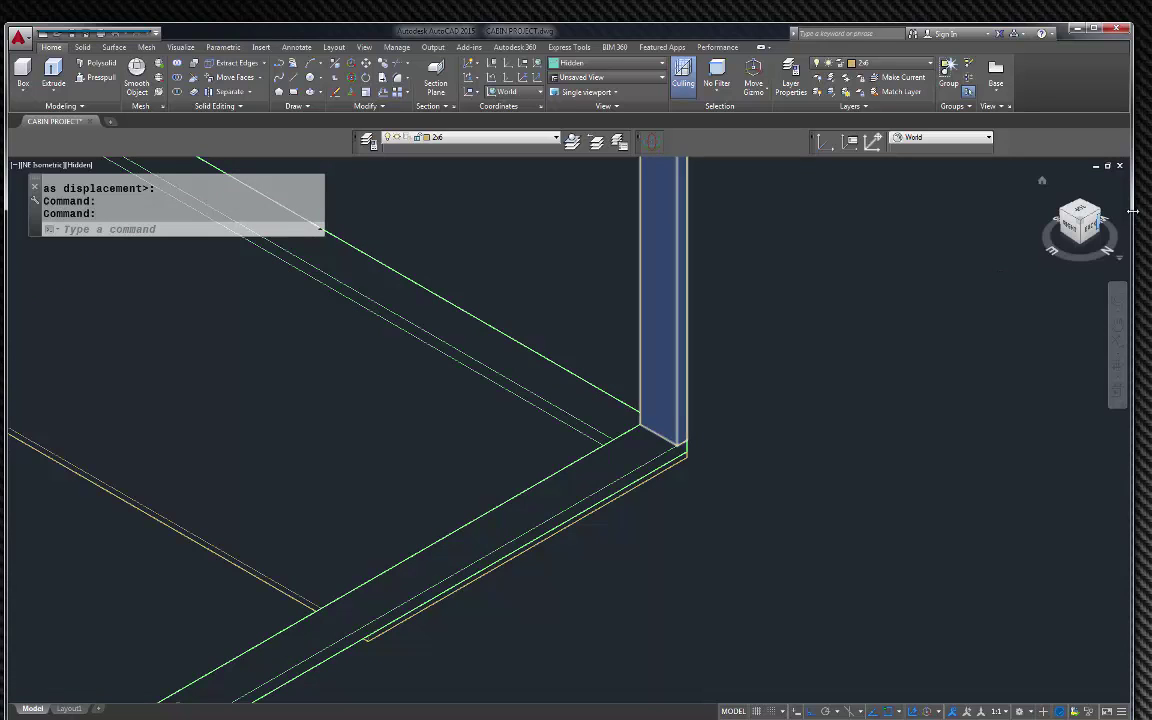
Switch to the Chrome browser and examine the corner framing diagram with the end studs and interior wall stud.
key("alt+Tab")
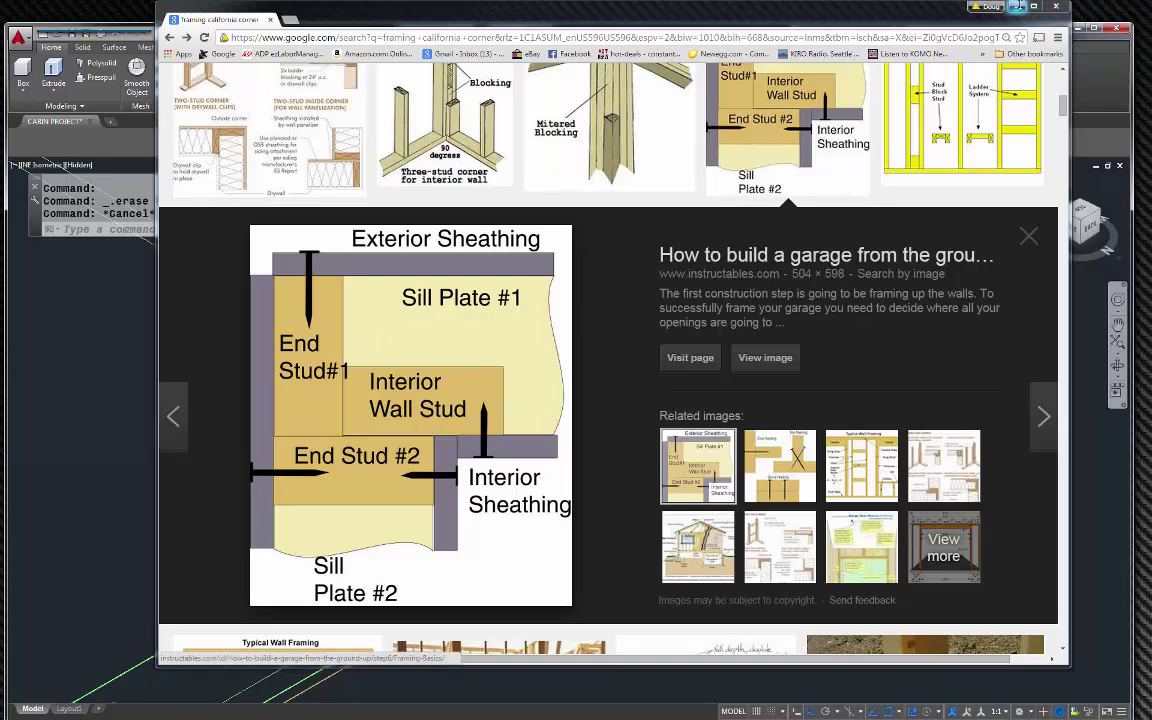
Return to AutoCAD and copy the corner stud by its bottom outer corner onto its own bottom inner corner.
left_click(1018, 10)
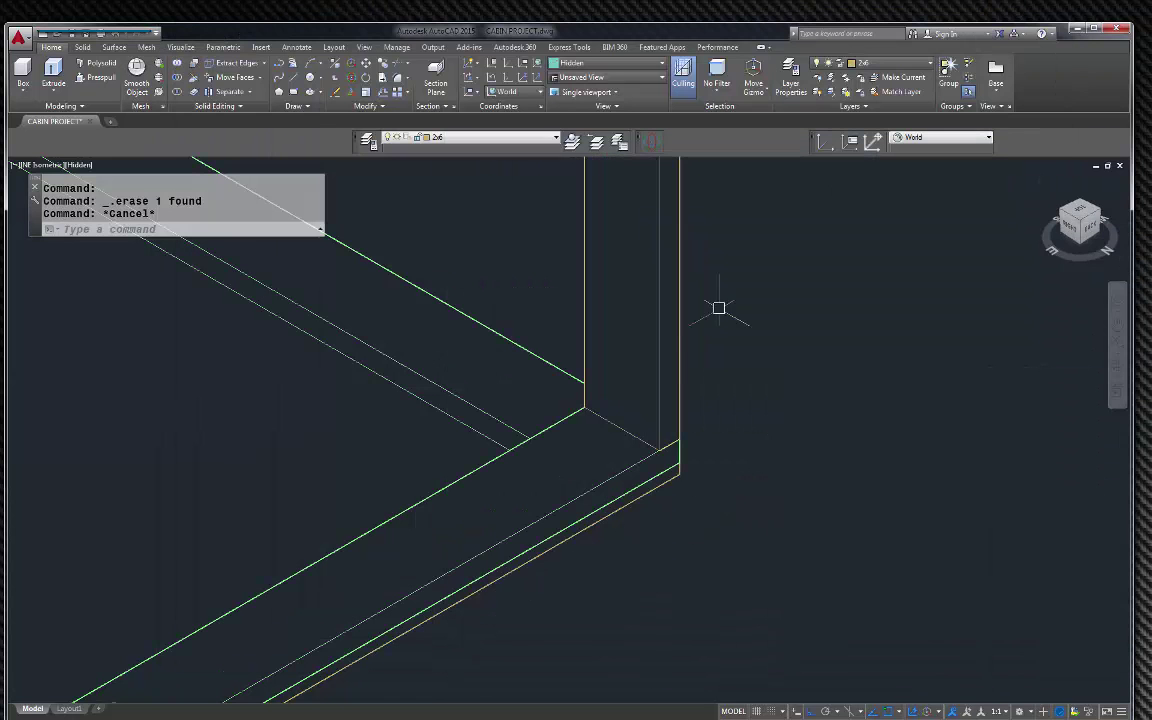
left_click(676, 321)
type("c")
key("Return")
left_click(677, 437)
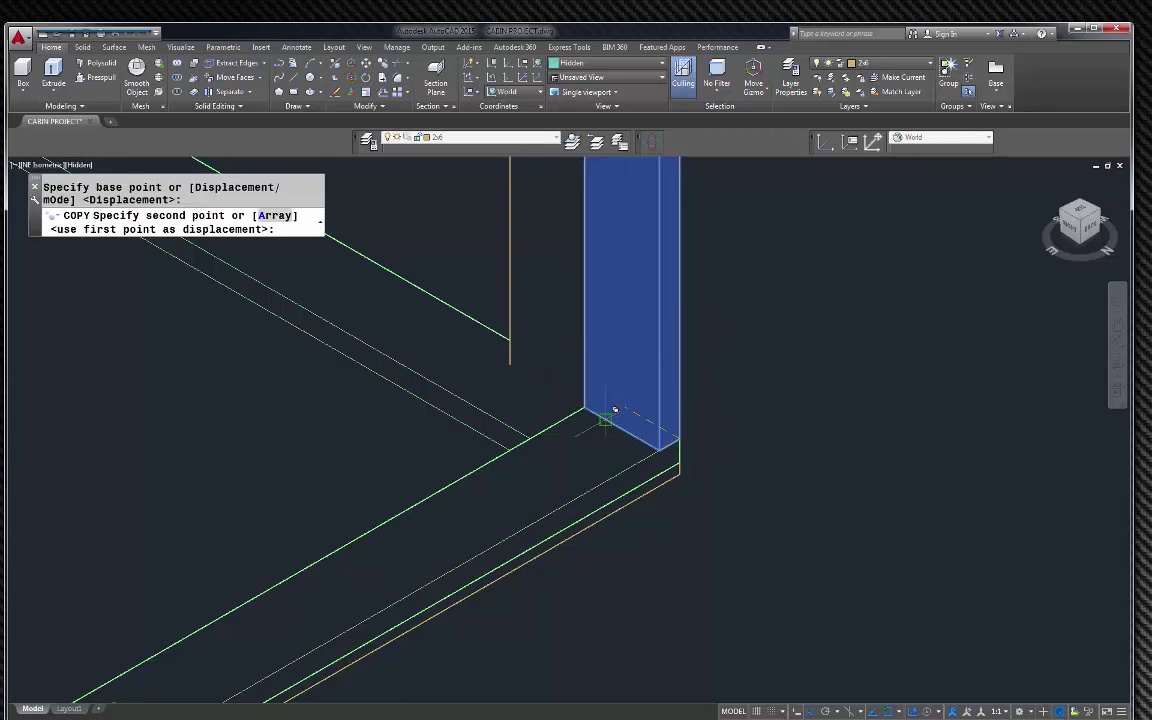
left_click(585, 407)
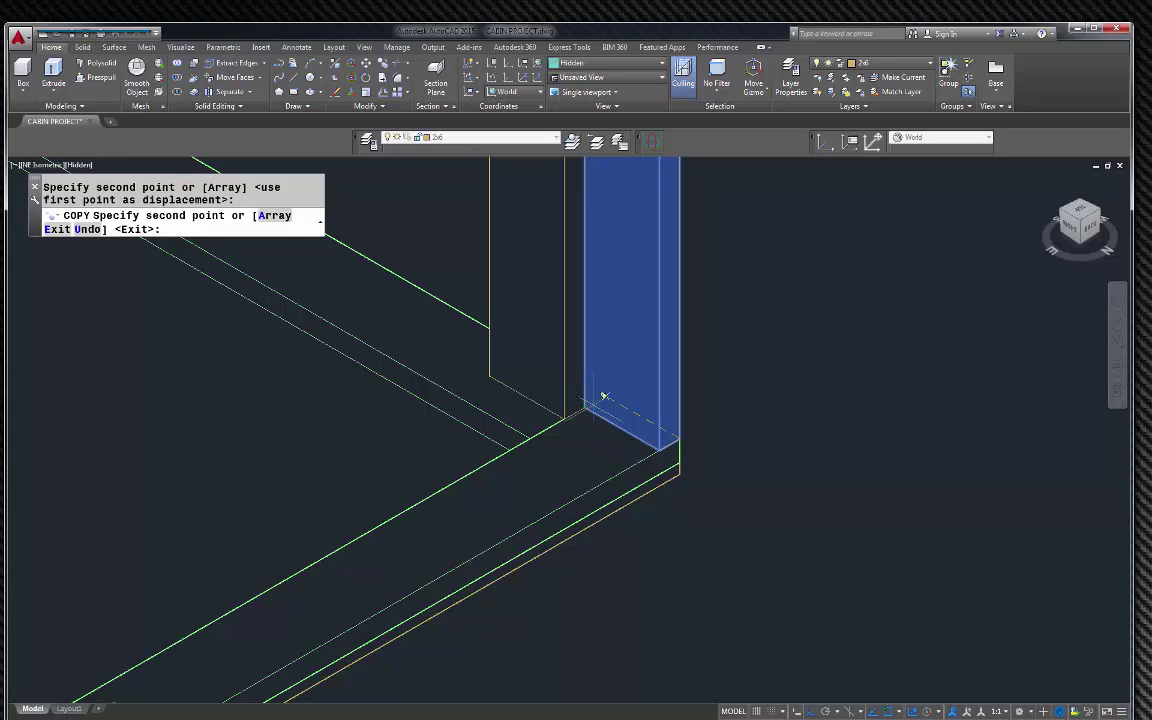
key("Escape")
Rotate the copied stud 90 degrees about the bottom corner where it meets the original stud.
left_click(576, 361)
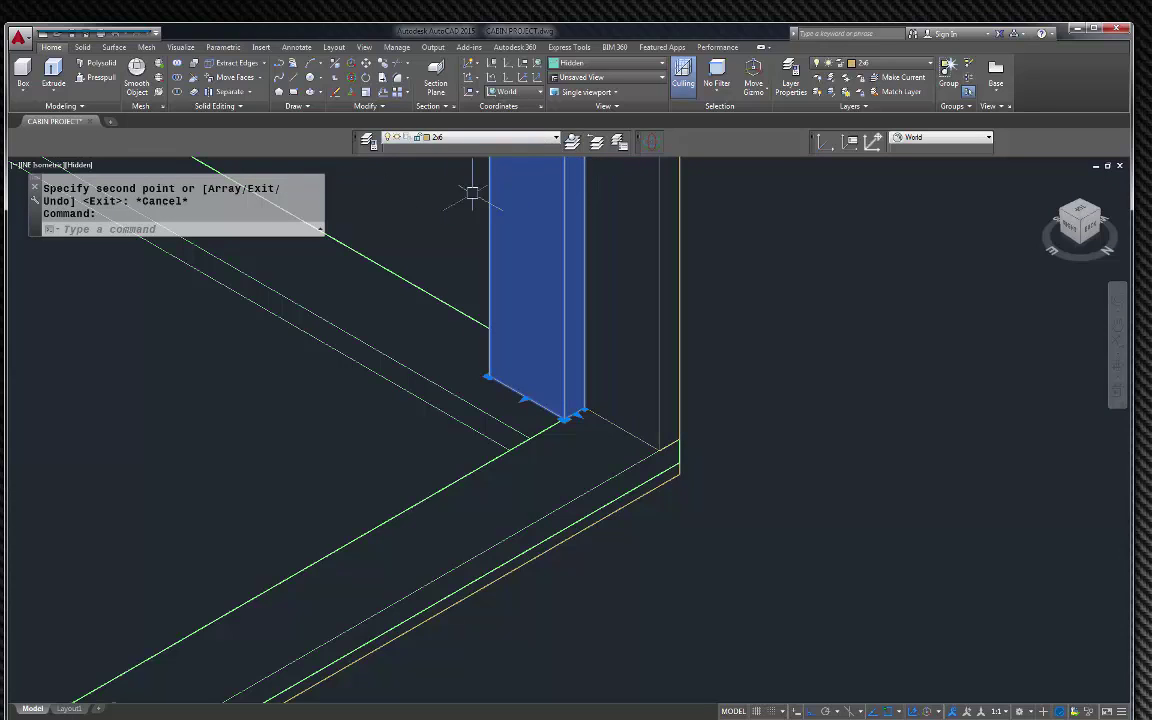
type("ro")
key("Return")
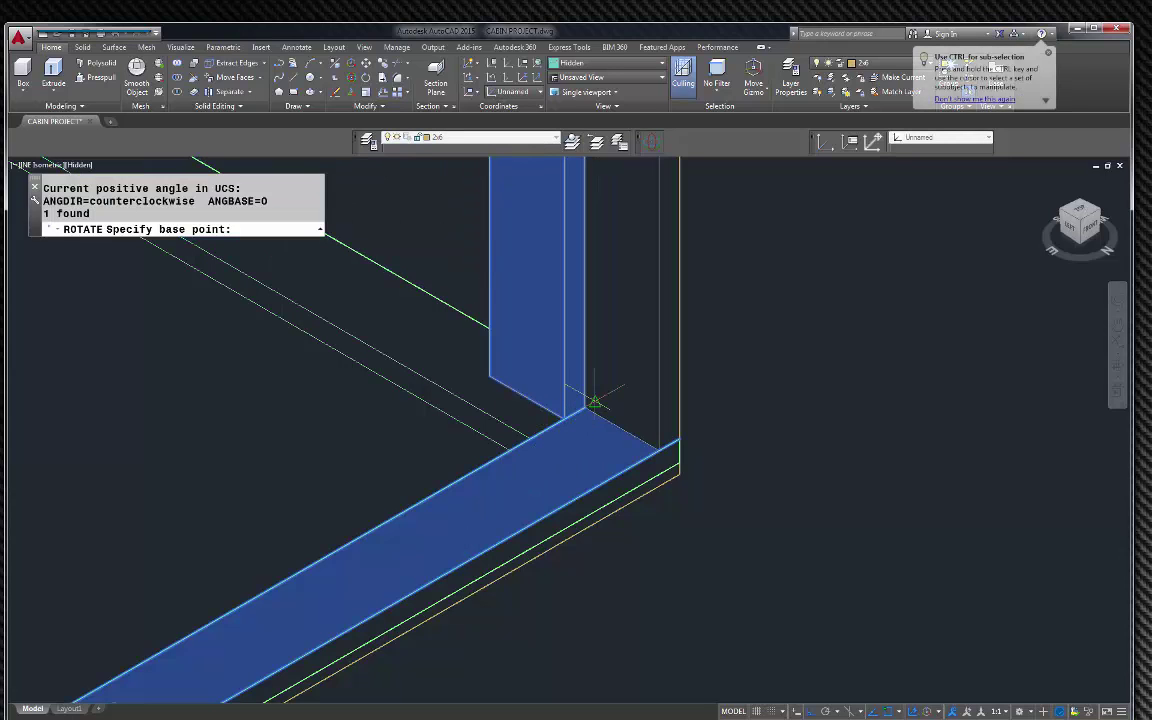
left_click(583, 409)
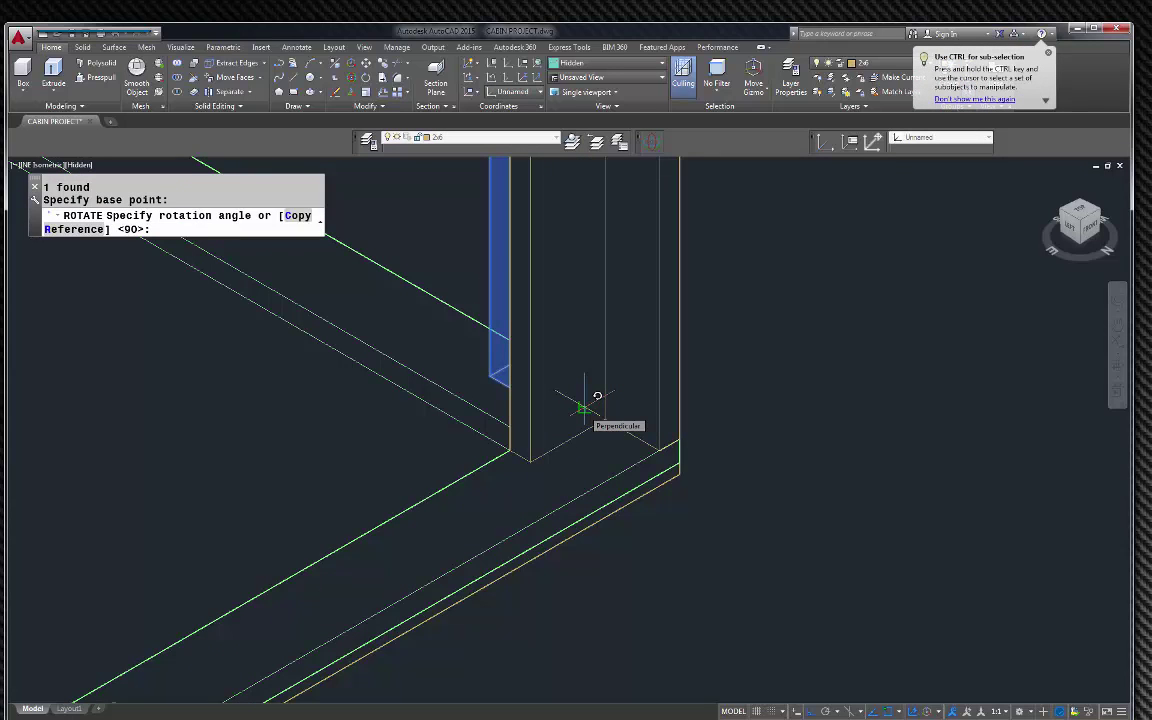
type("9")
key("Return")
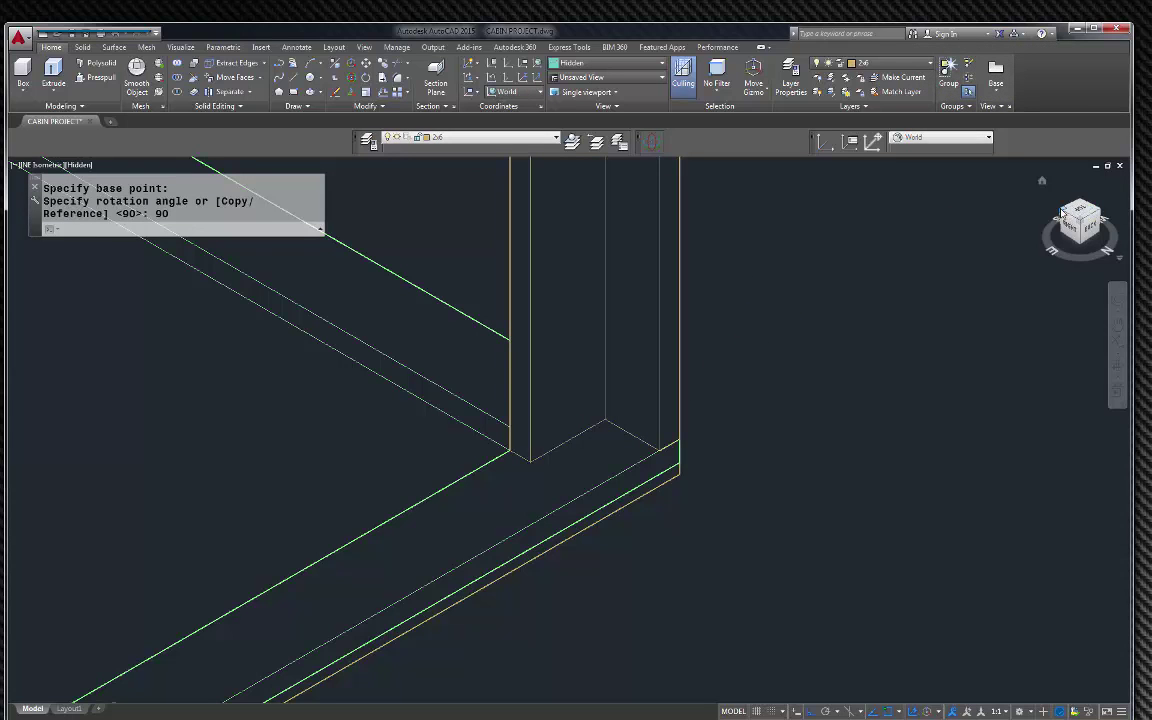
Copy the rotated stud by a bottom corner of its inner end onto the inside corner of the bottom plates.
left_click(1041, 180)
scroll(470, 400, "up", 8)
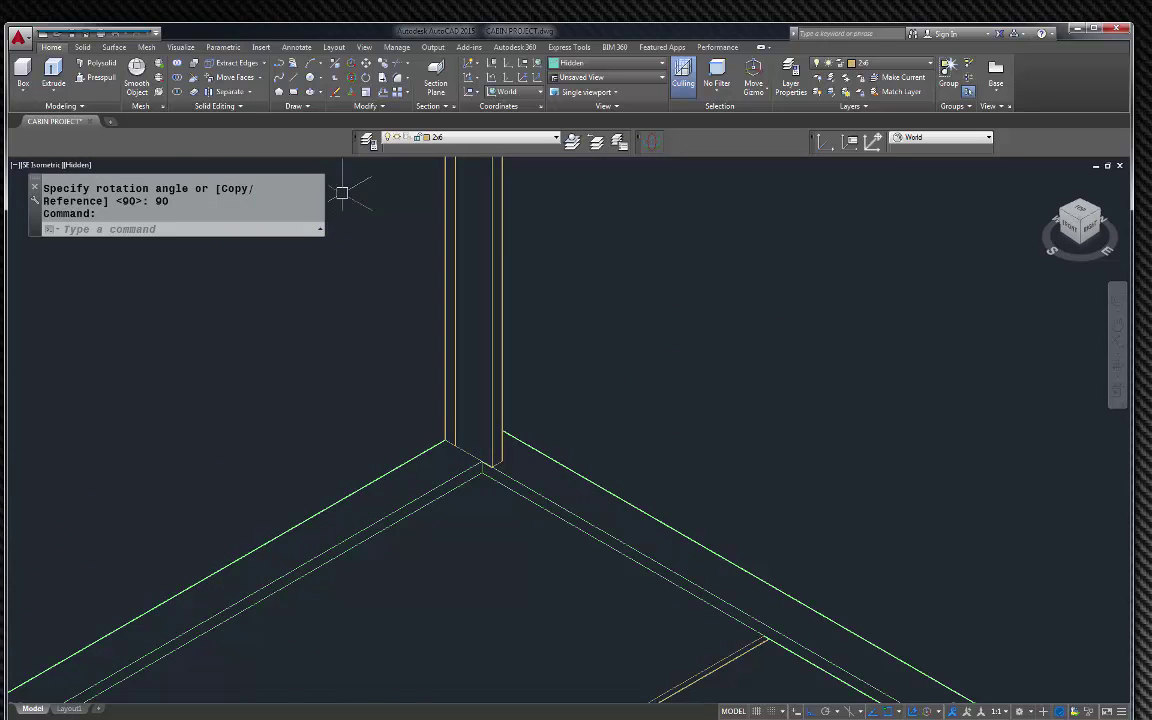
left_click(498, 360)
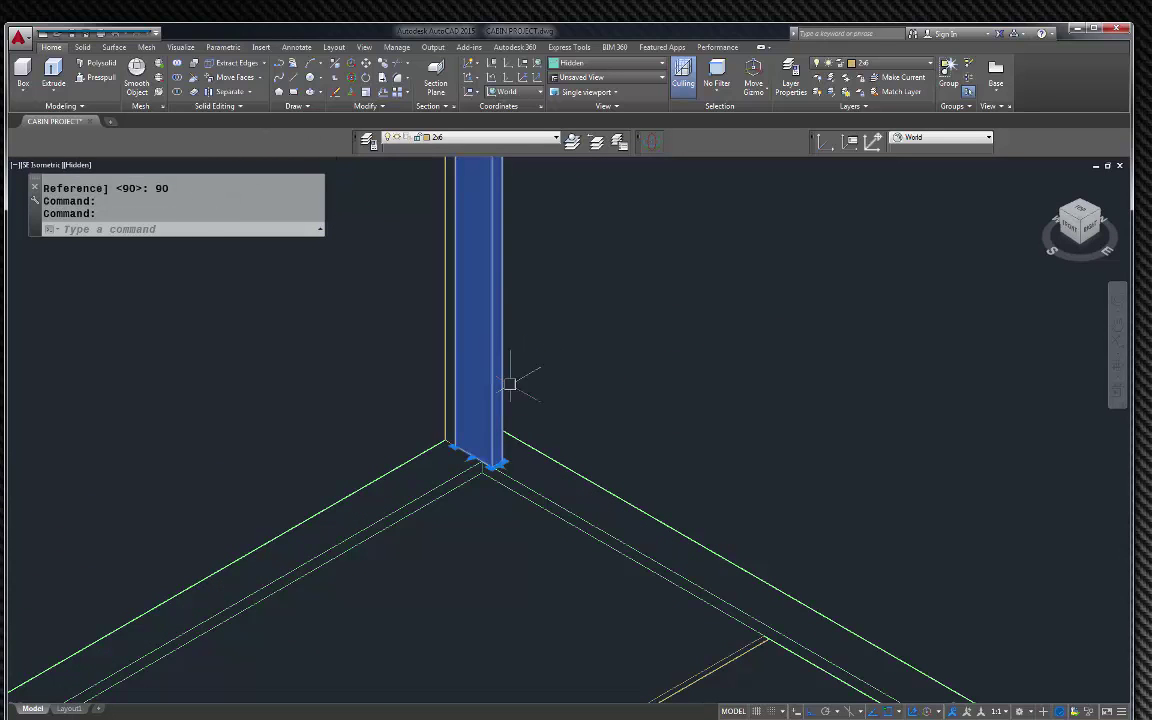
type("c")
key("Return")
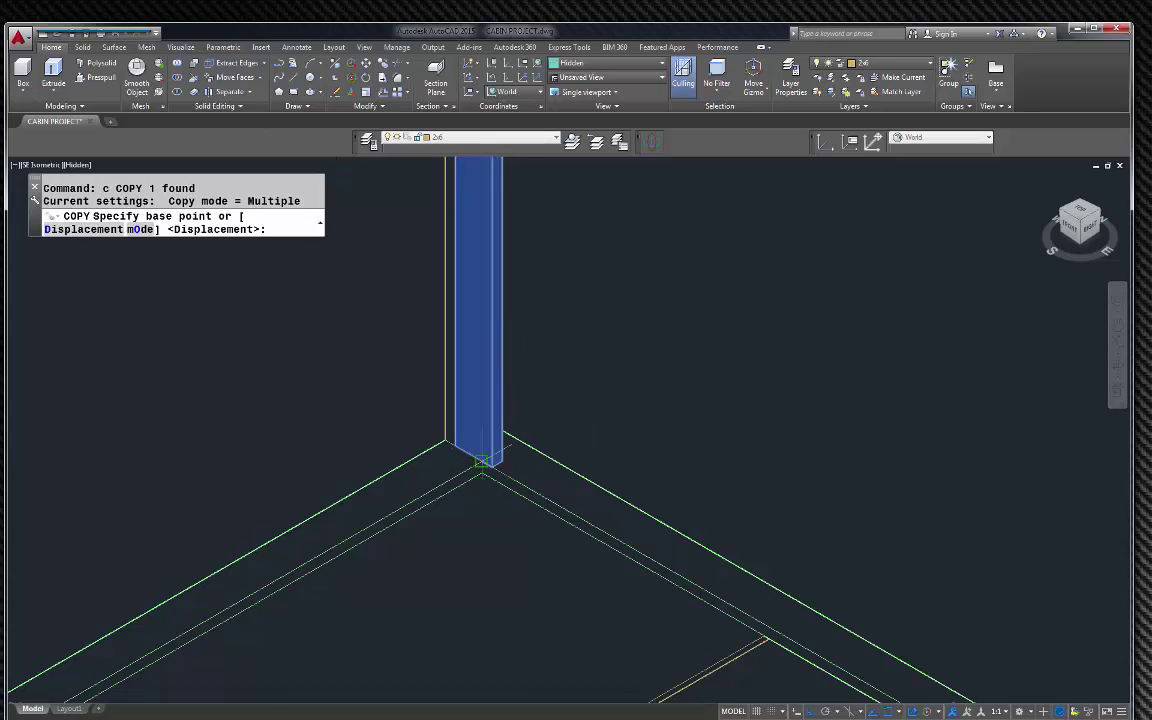
scroll(483, 470, "up", 2)
left_click(538, 461)
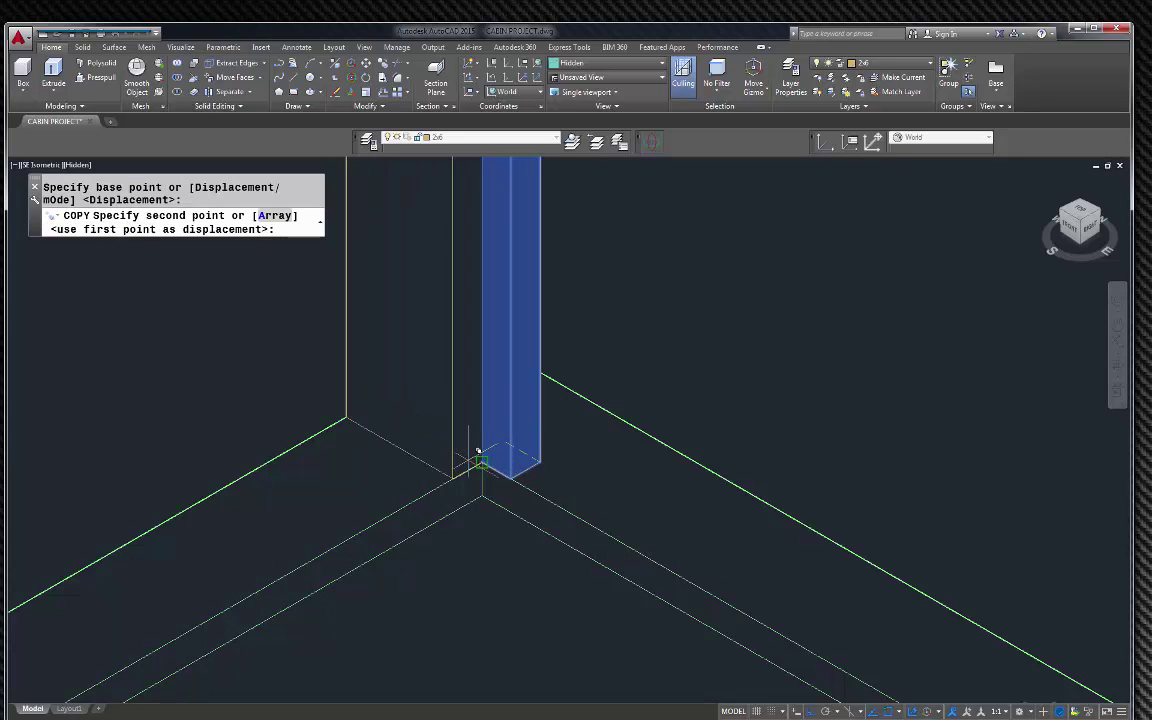
left_click(482, 459)
scroll(535, 476, "down", 1)
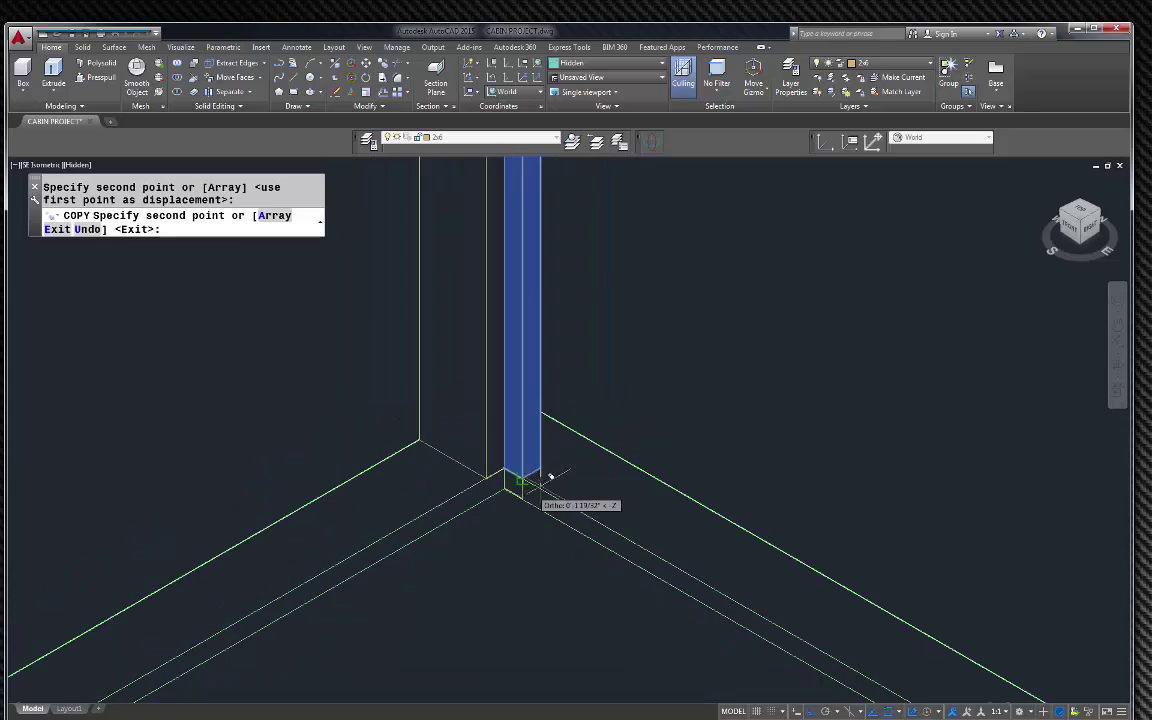
key("Escape")
Examine the three-stud corner assembly from the stud tops down to the bottom plates.
scroll(553, 507, "down", 2)
scroll(571, 386, "down", 2)
scroll(555, 360, "up", 5)
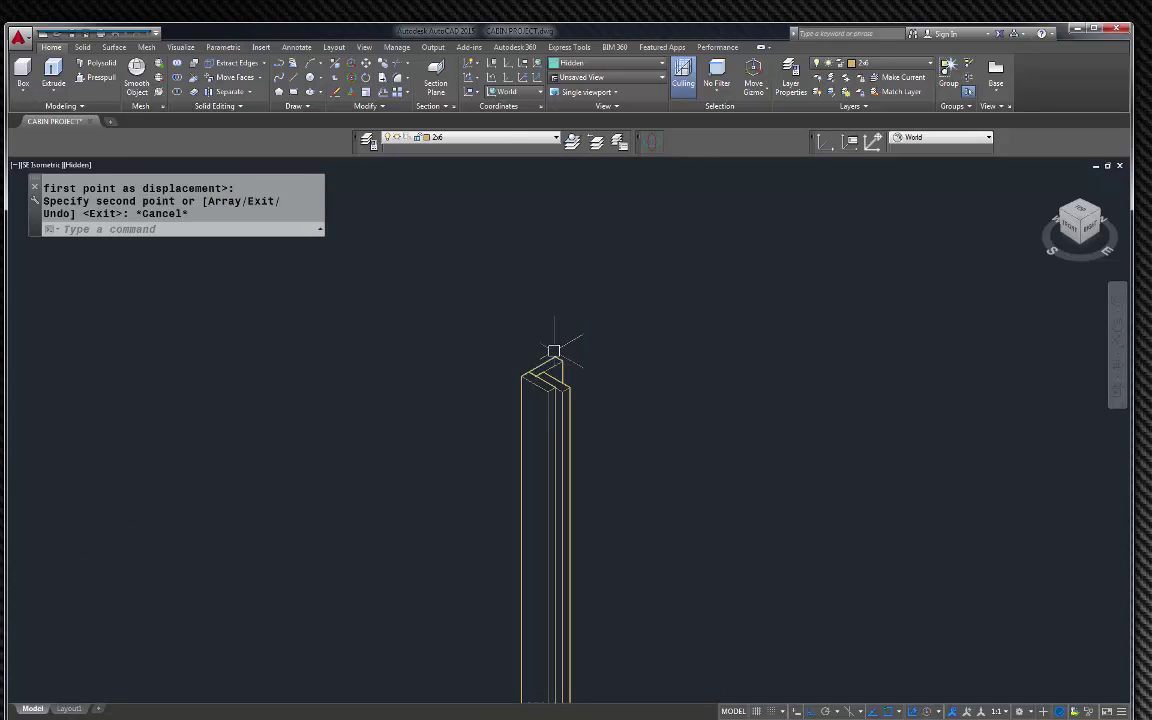
scroll(488, 296, "down", 3)
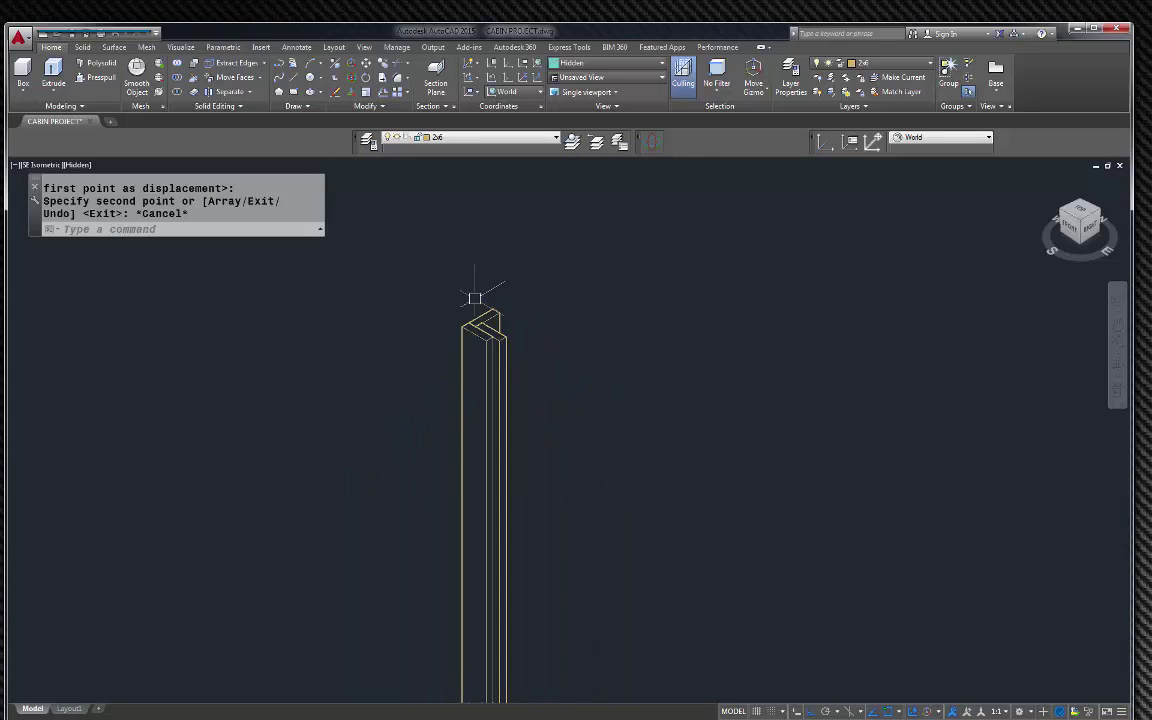
scroll(560, 255, "down", 2)
scroll(522, 450, "up", 4)
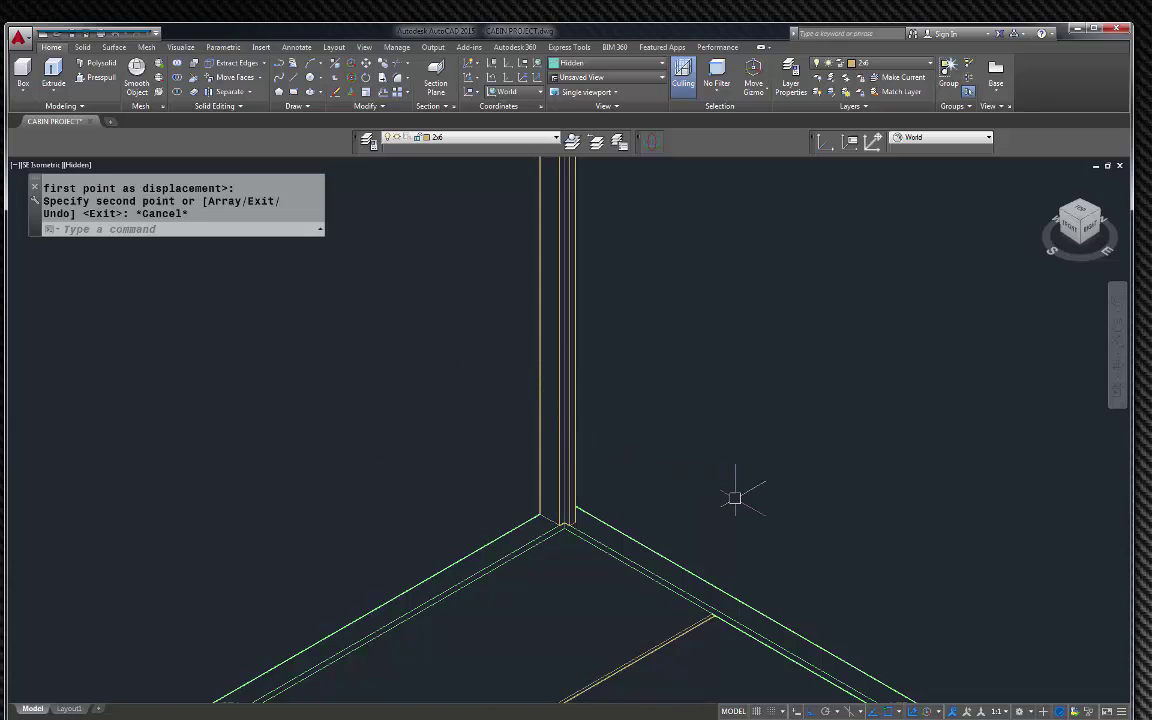
scroll(424, 401, "down", 5)
scroll(490, 292, "up", 3)
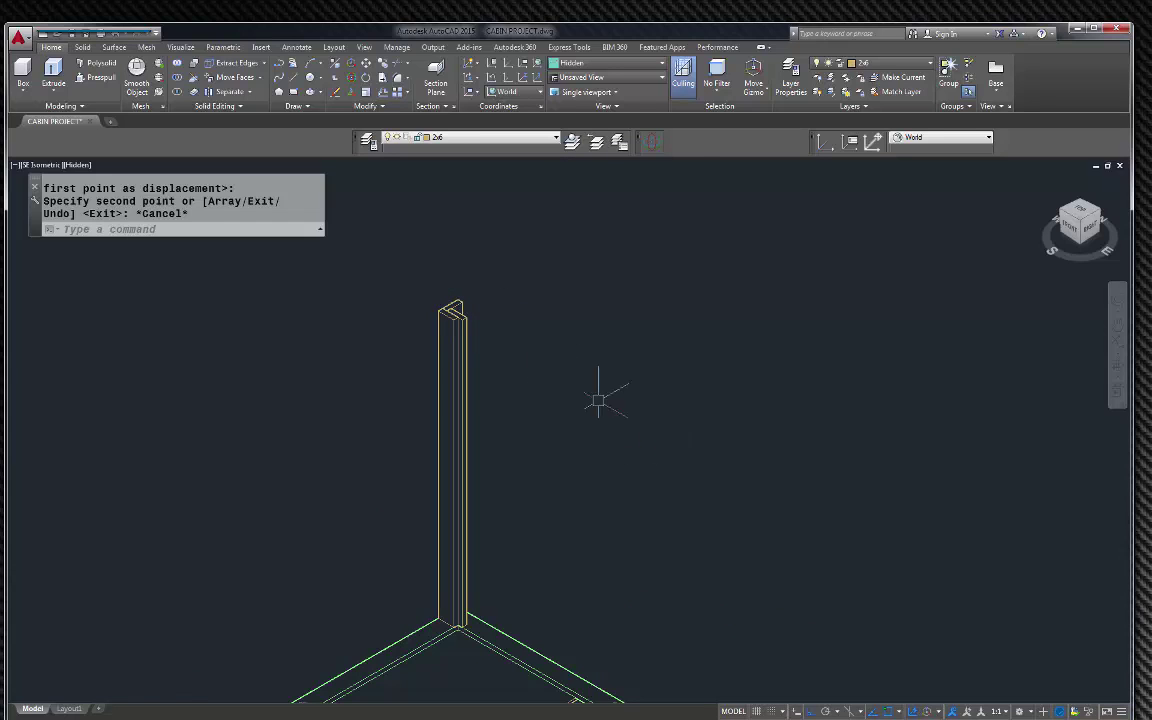
scroll(540, 282, "down", 2)
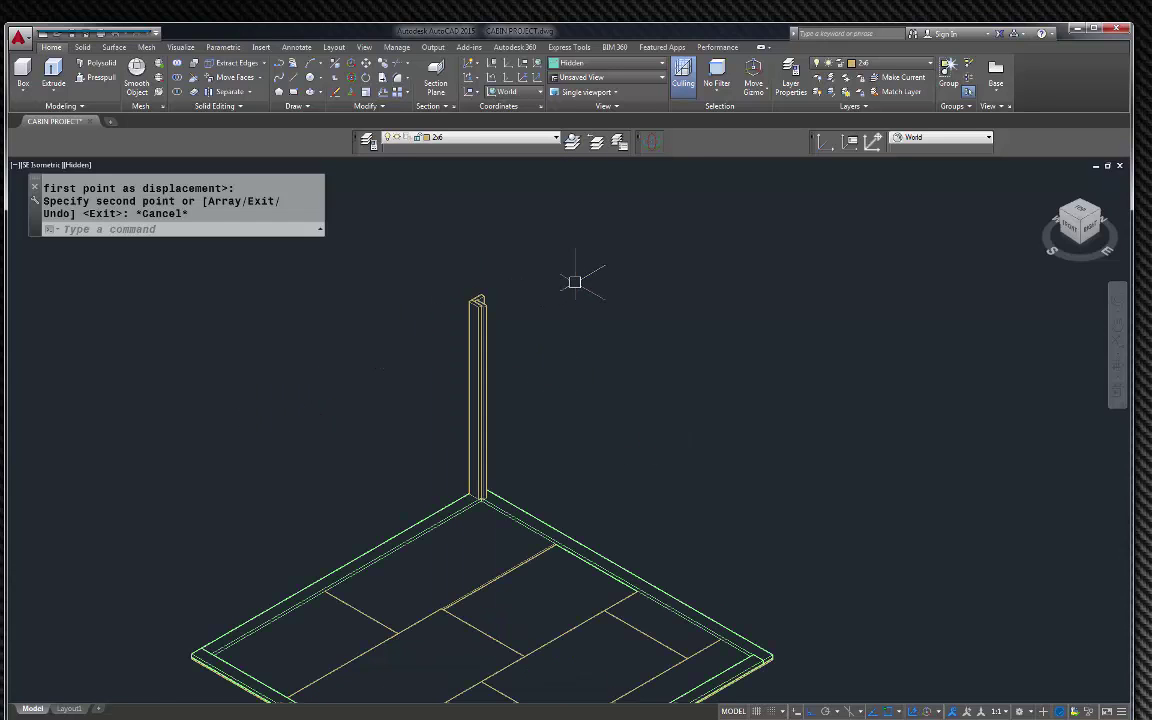
key("Escape")
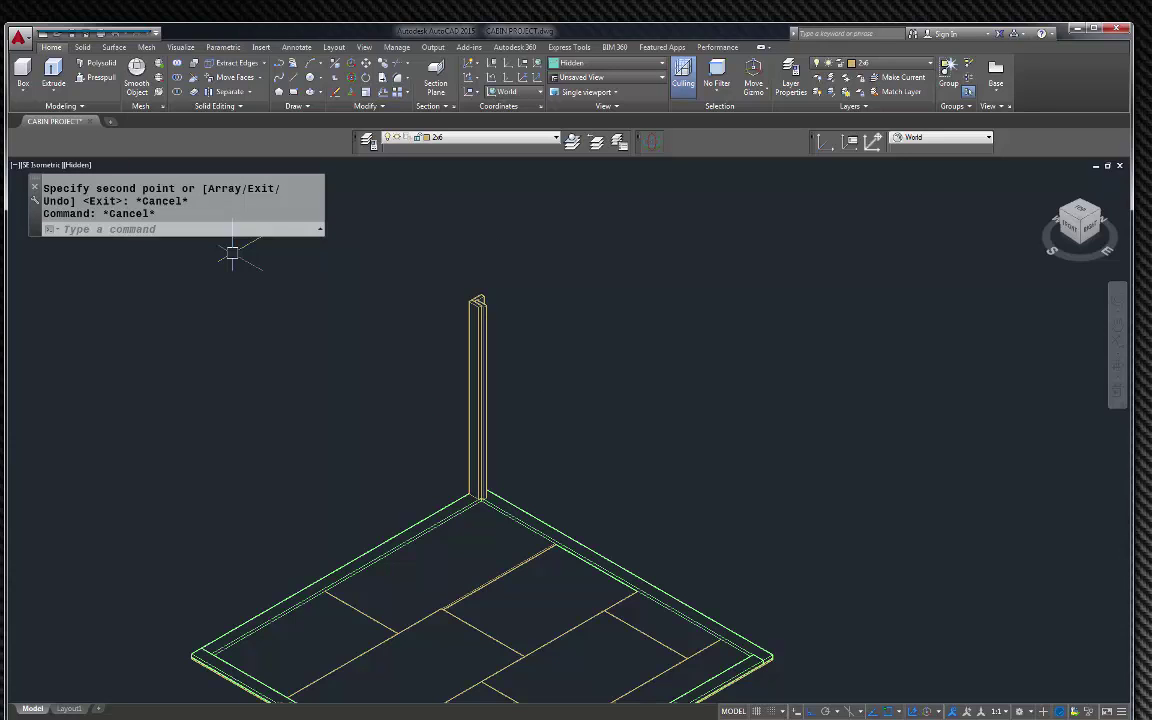
type("ARRAYCLASSIC")
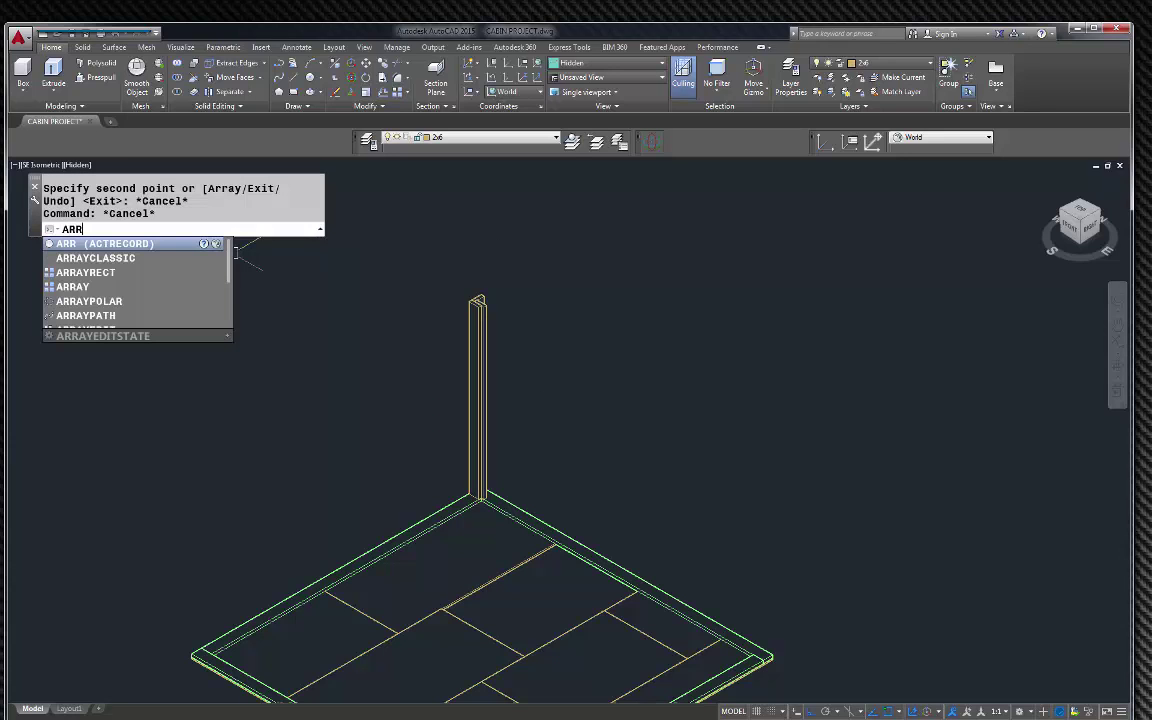
left_click(99, 259)
left_click_drag(554, 272, 711, 213)
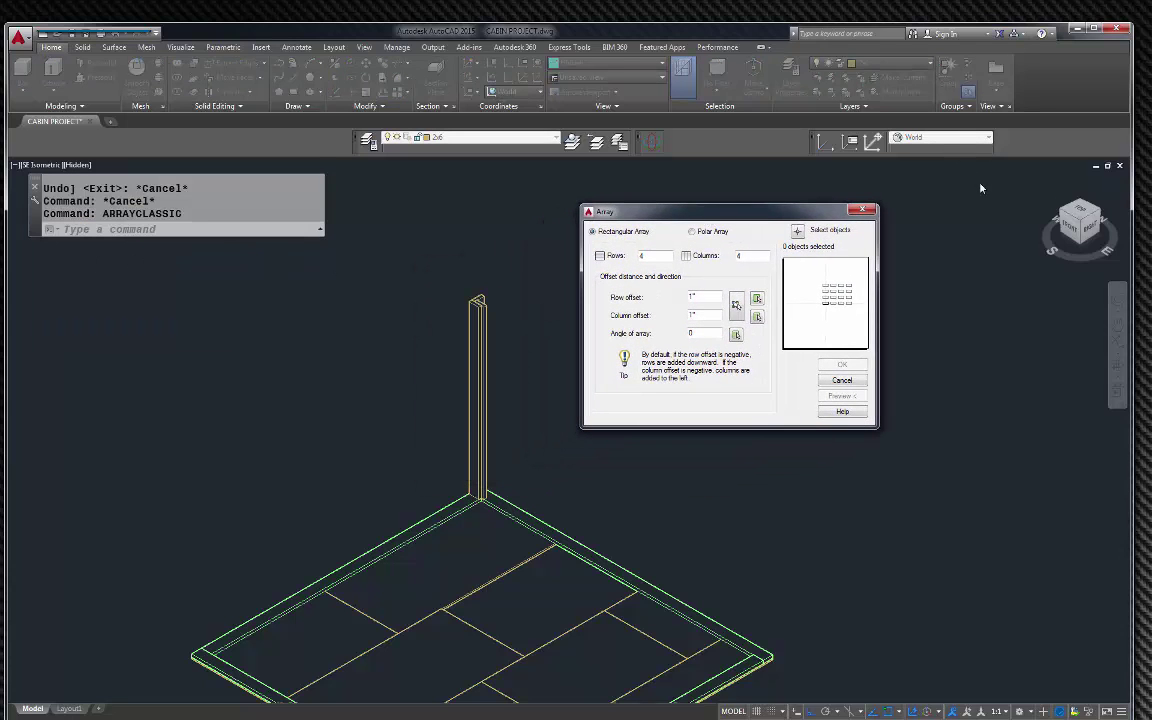
key("Escape")
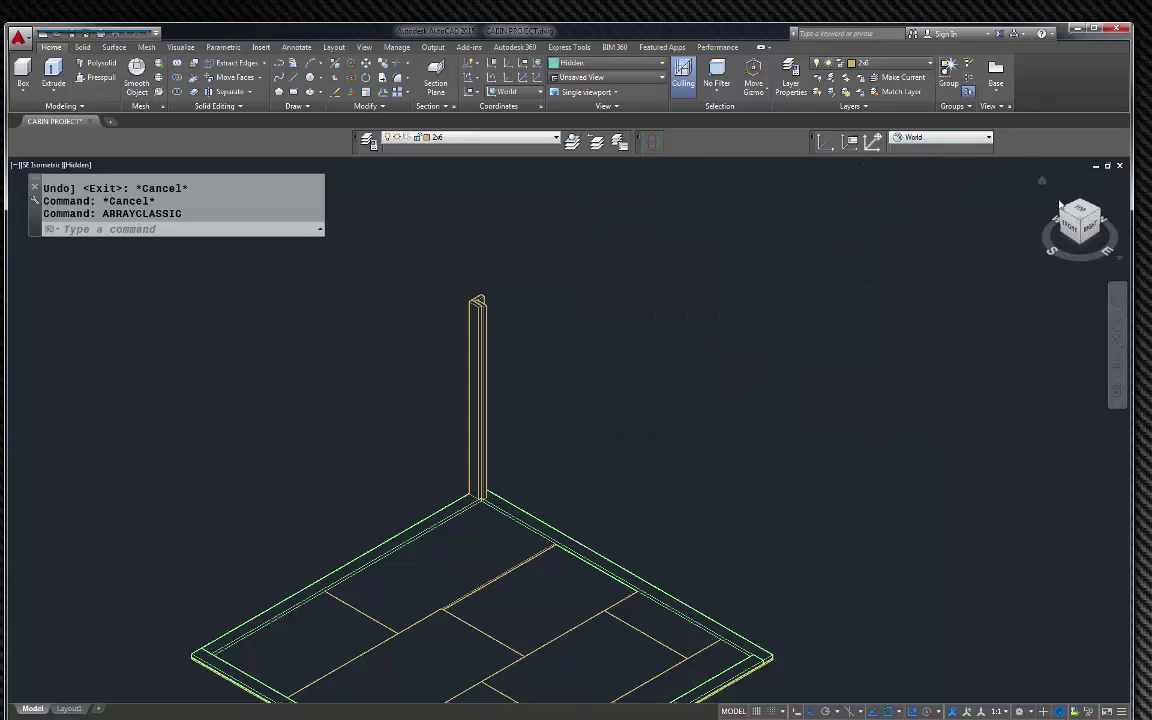
Set up a rectangular ARRAYCLASSIC array with 1 row, 11 columns and a column offset of 16 inches.
middle_click_drag(945, 182, 980, 205, "shift")
scroll(680, 400, "down", 2)
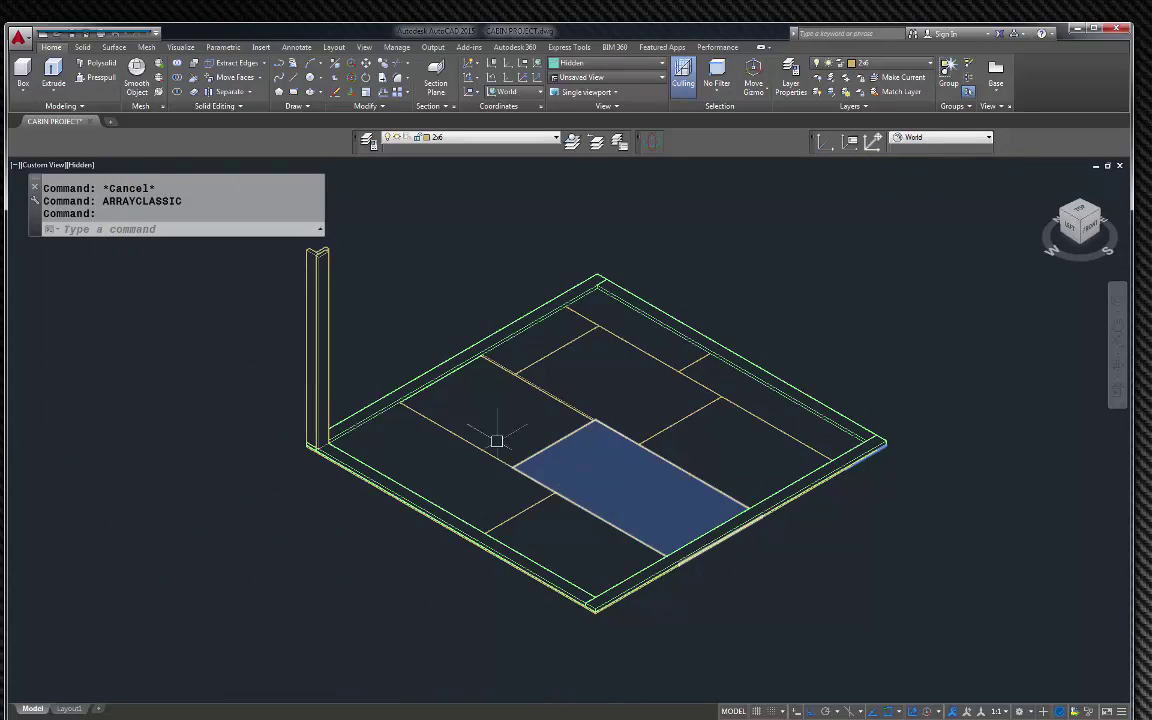
scroll(300, 350, "up", 2)
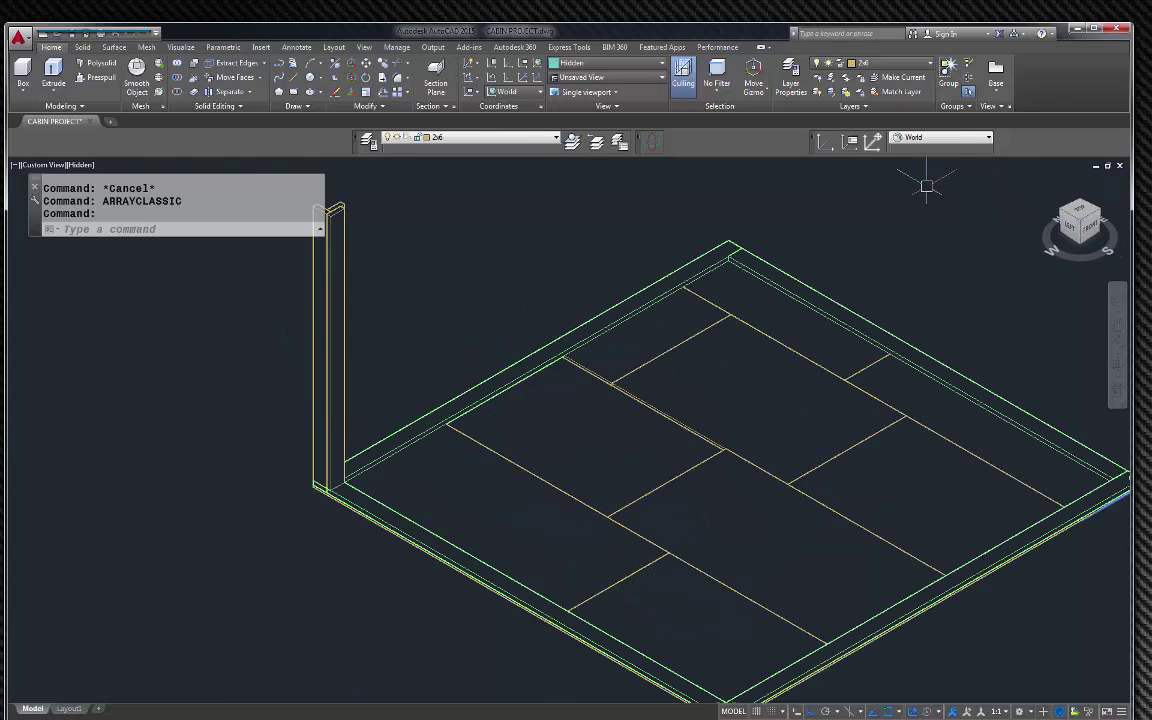
key("Up")
key("Return")
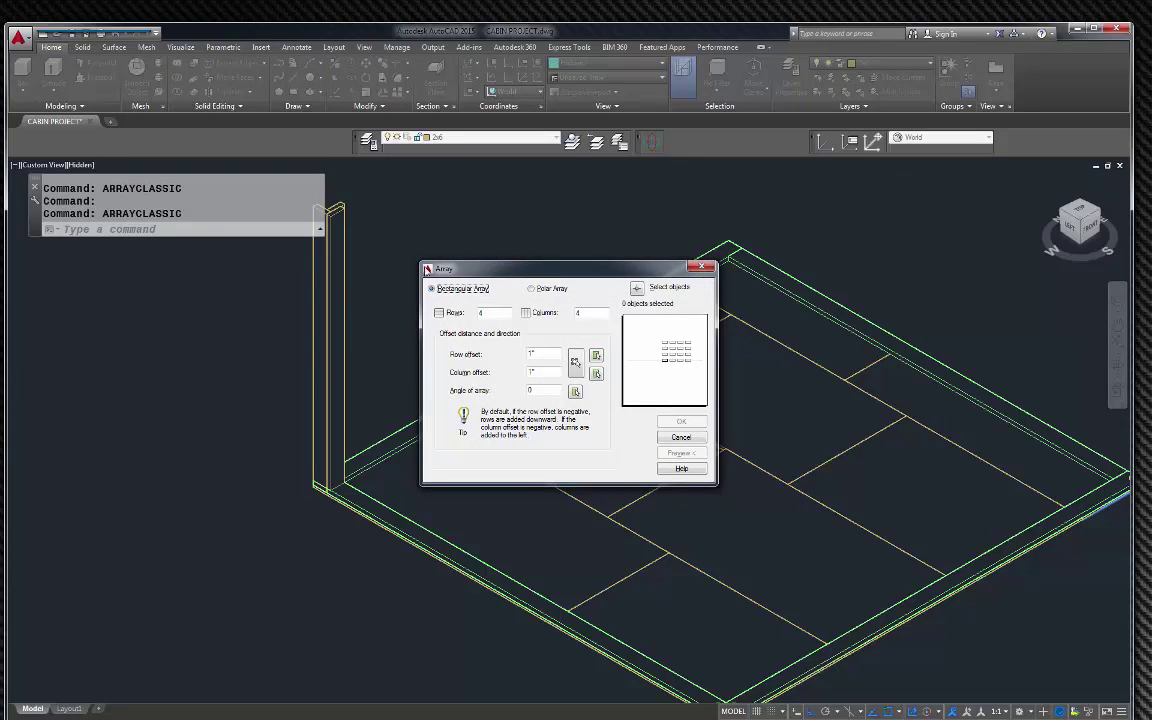
left_click_drag(607, 275, 326, 452)
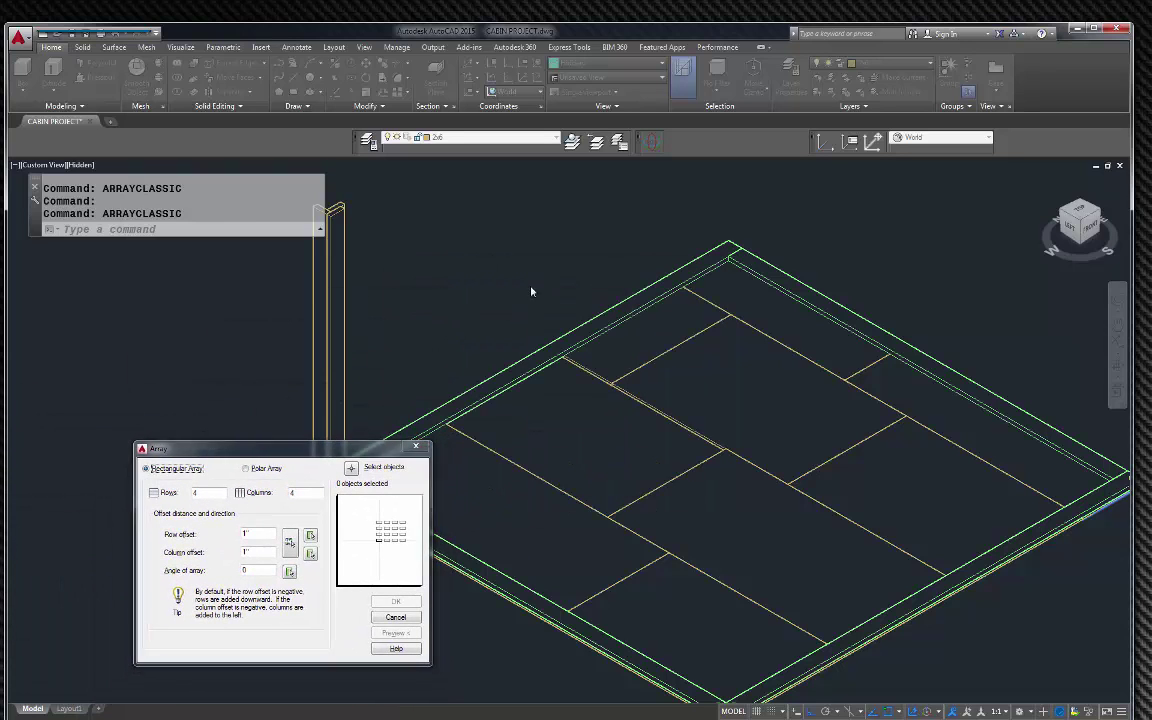
left_click(211, 492)
type("1")
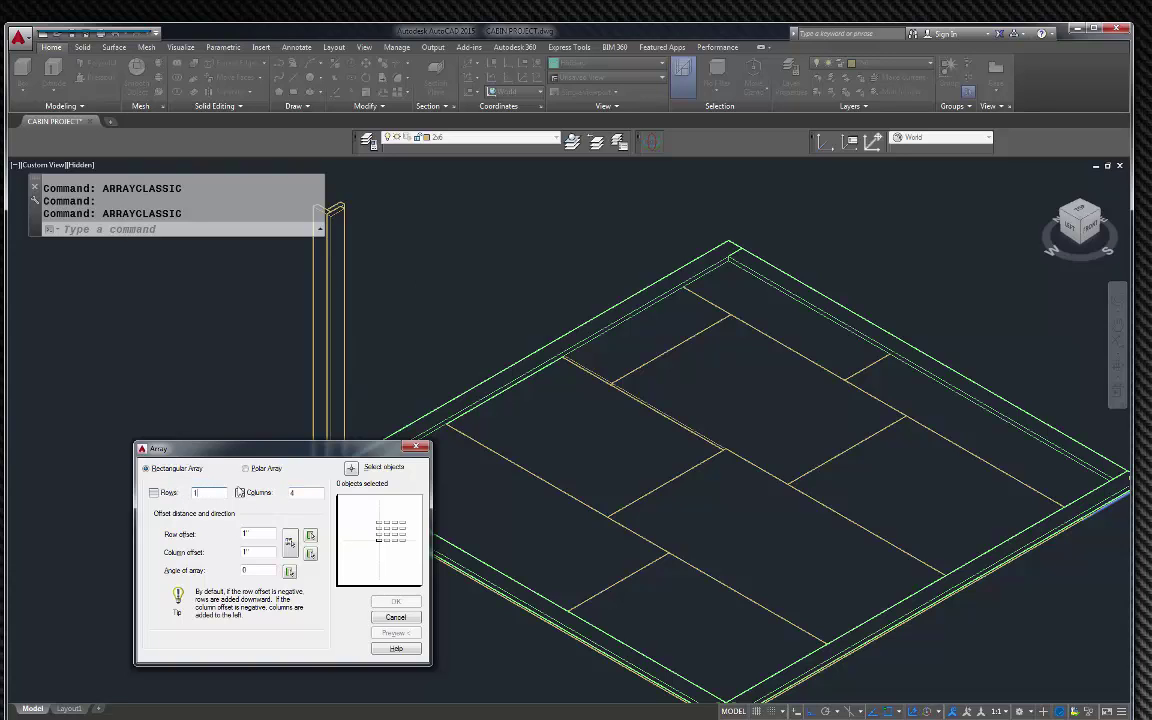
double_click(303, 492)
left_click_drag(259, 551, 222, 555)
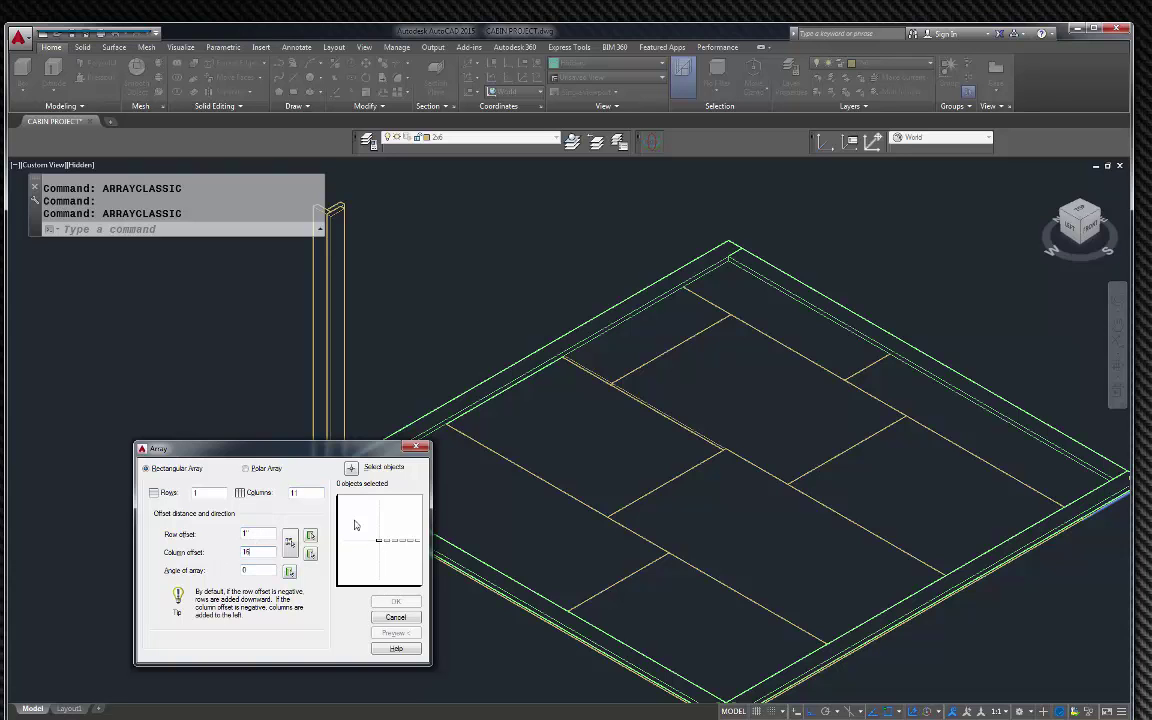
Use the corner stud standing across the plate as the array object, then preview and accept the array along the wall.
left_click(351, 469)
scroll(425, 497, "down", 3)
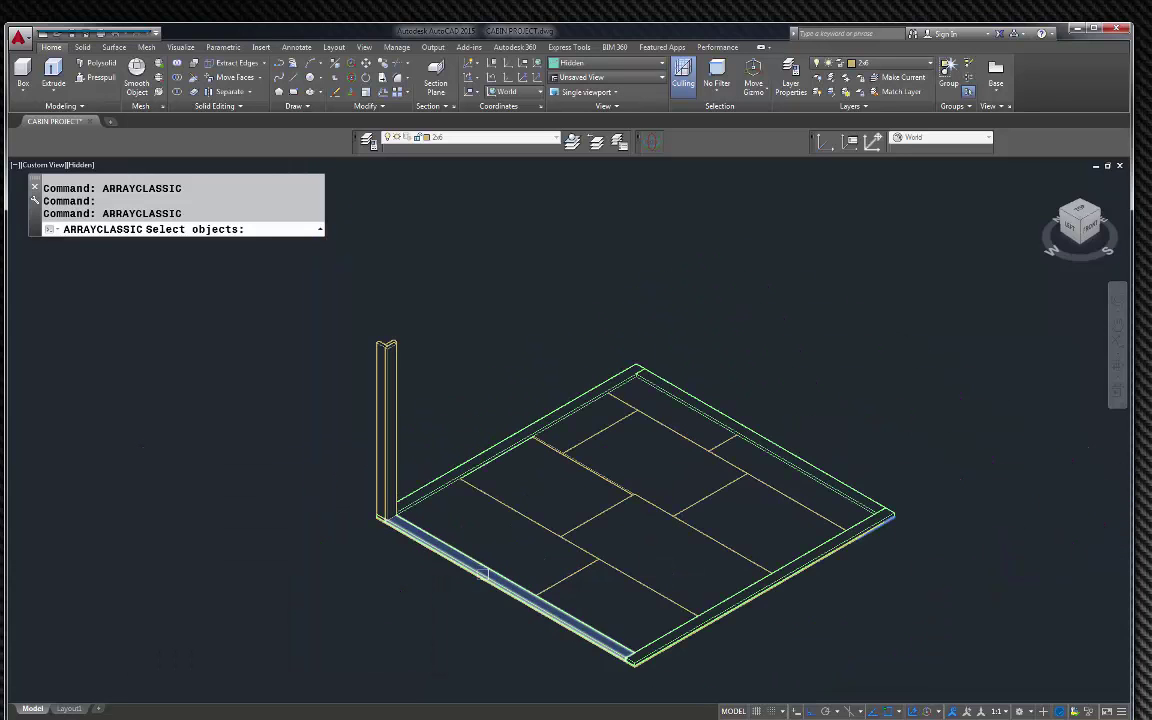
scroll(365, 340, "up", 5)
left_click(365, 340)
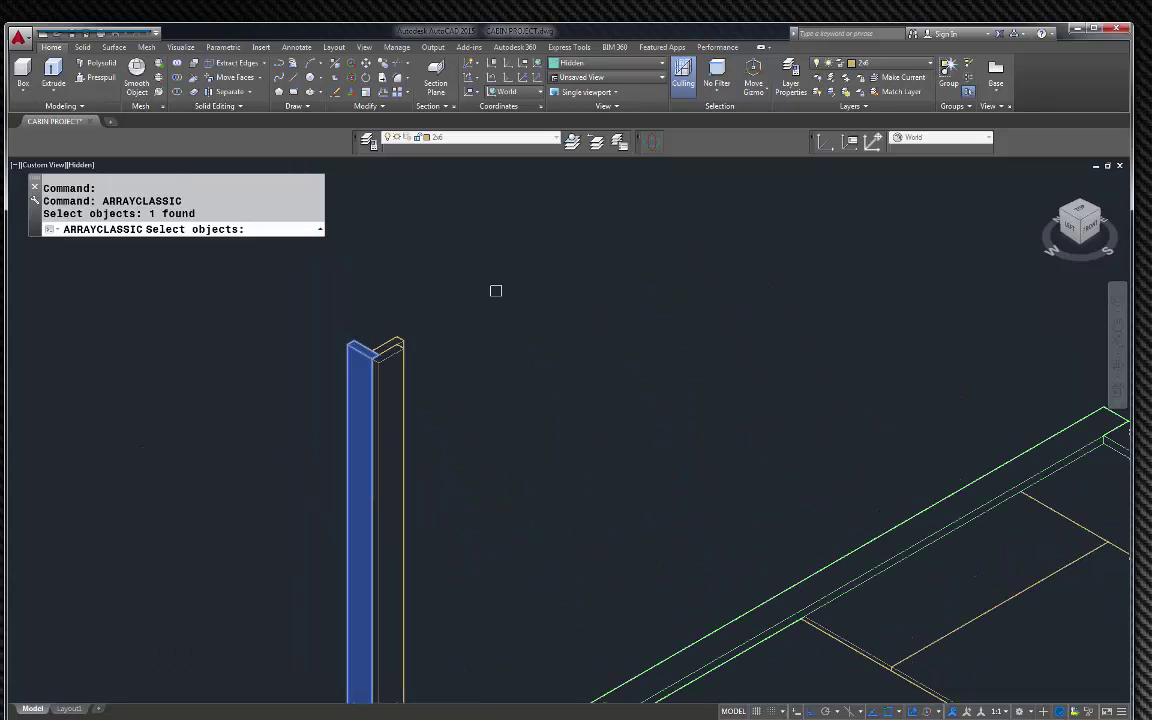
scroll(526, 312, "down", 2)
key("Return")
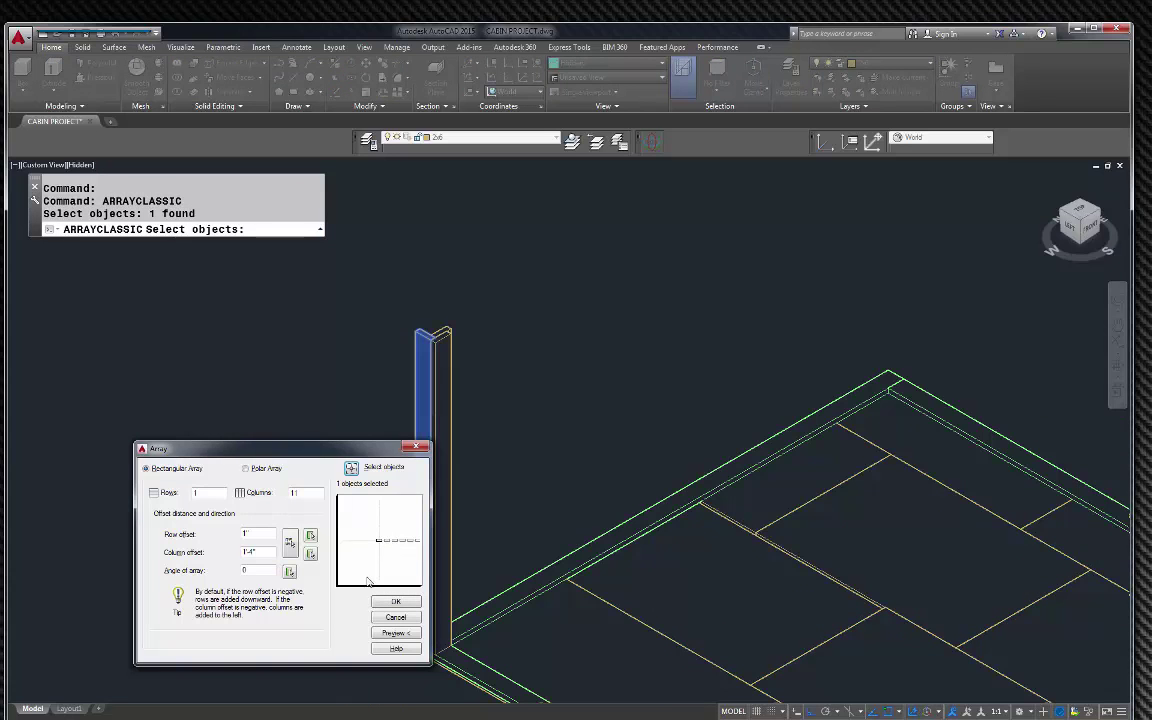
left_click(396, 633)
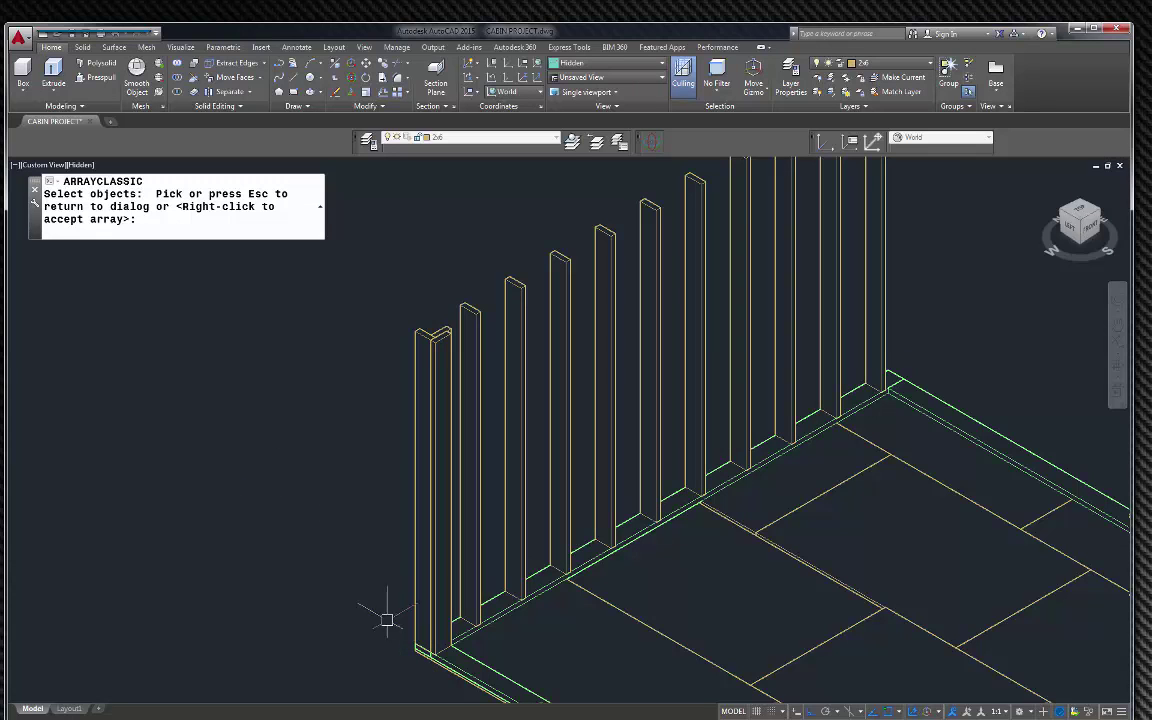
right_click(360, 543)
scroll(380, 483, "down", 2)
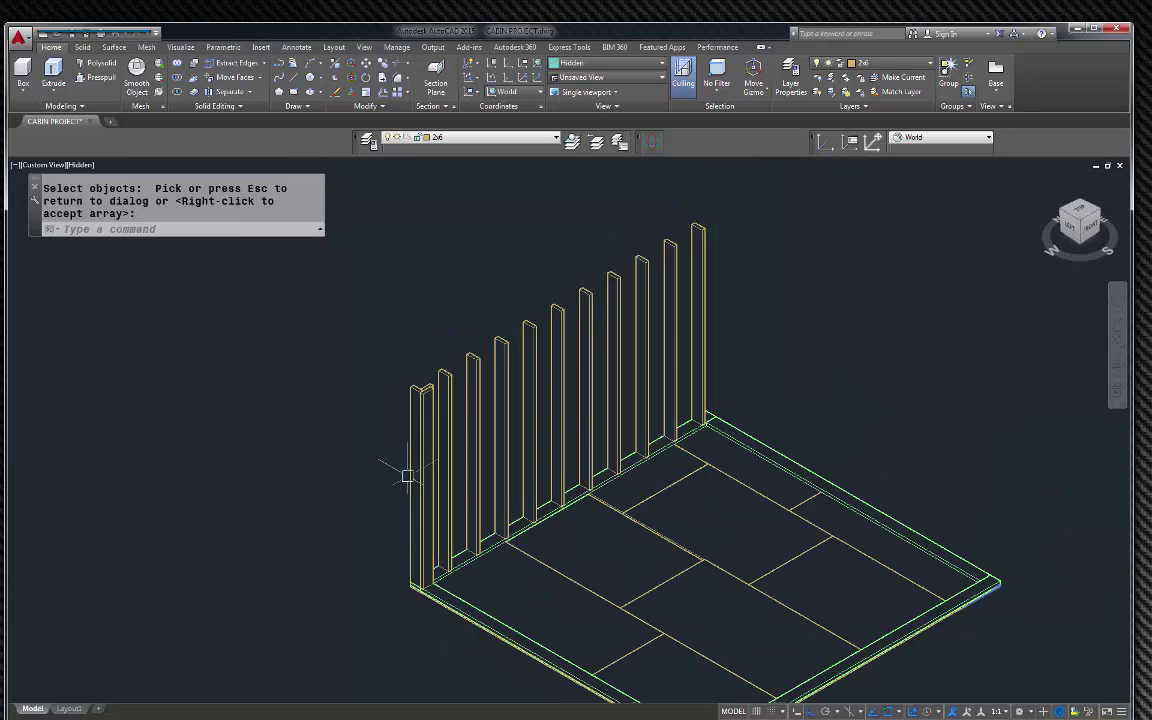
scroll(440, 435, "up", 2)
scroll(421, 375, "up", 3)
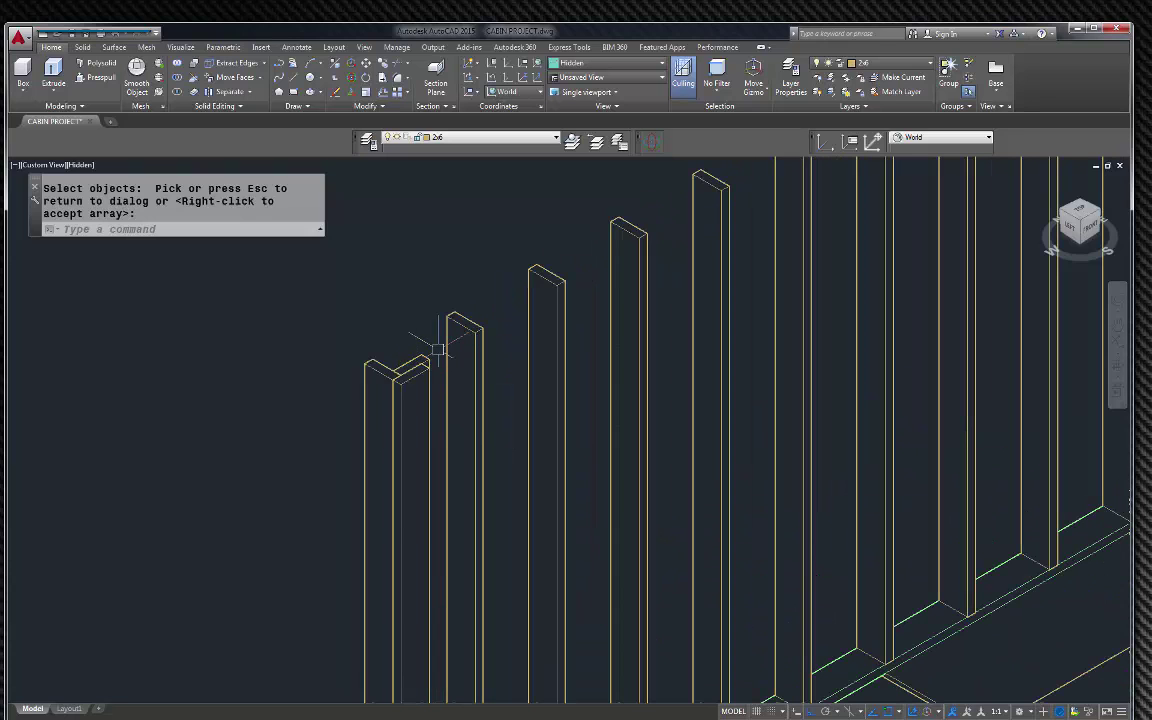
key("Up")
key("Return")
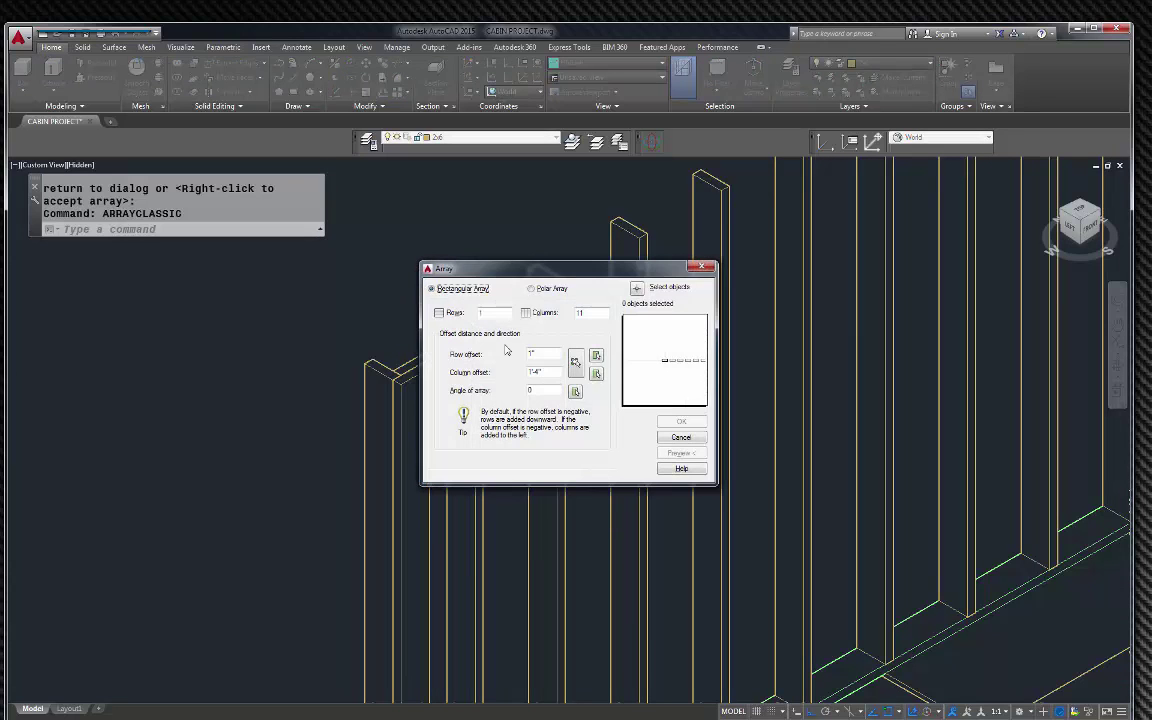
left_click_drag(564, 276, 182, 279)
double_click(105, 318)
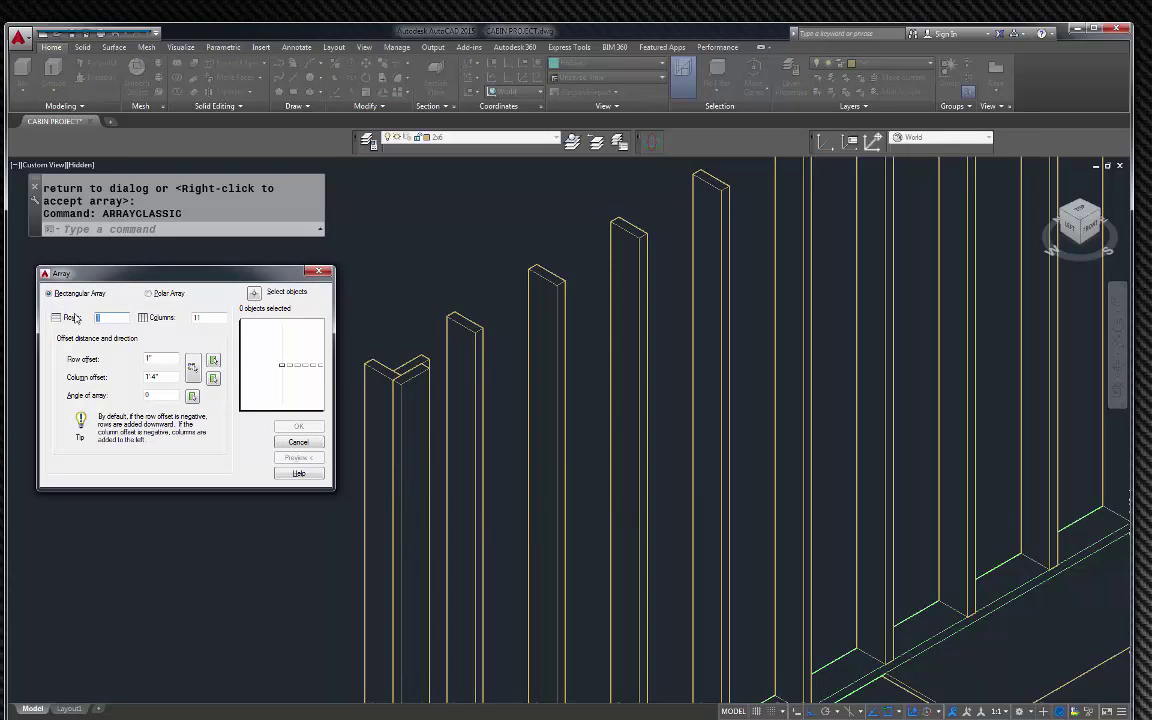
key("Tab")
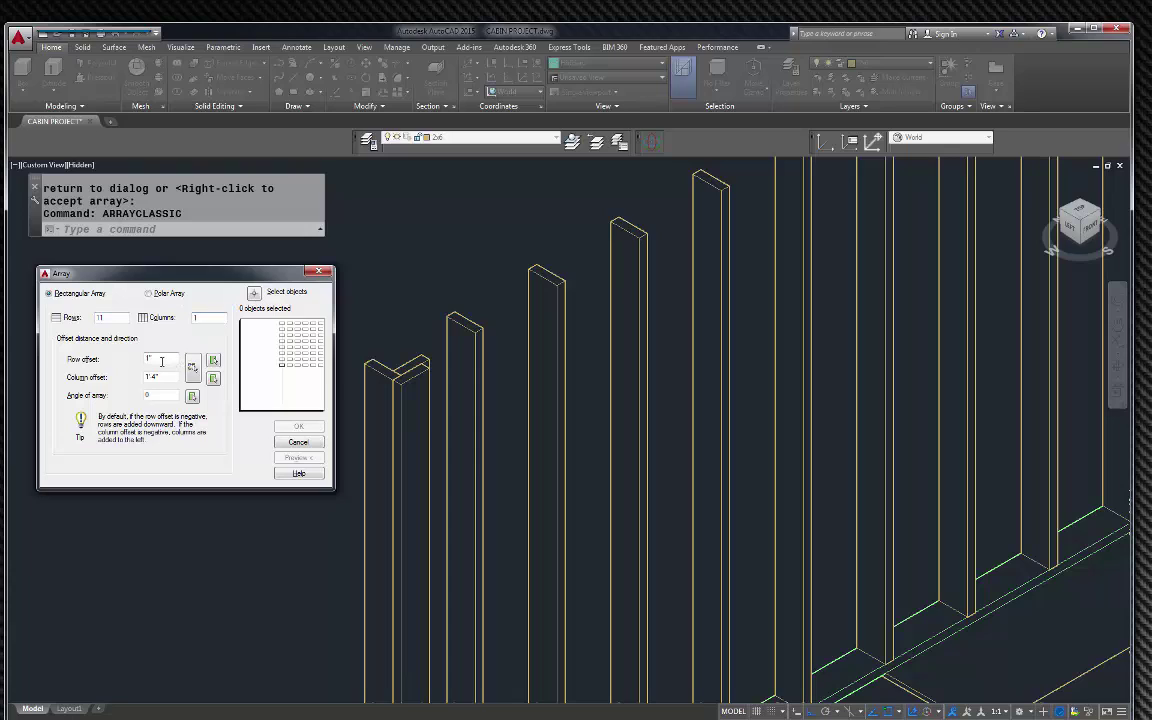
key("Tab")
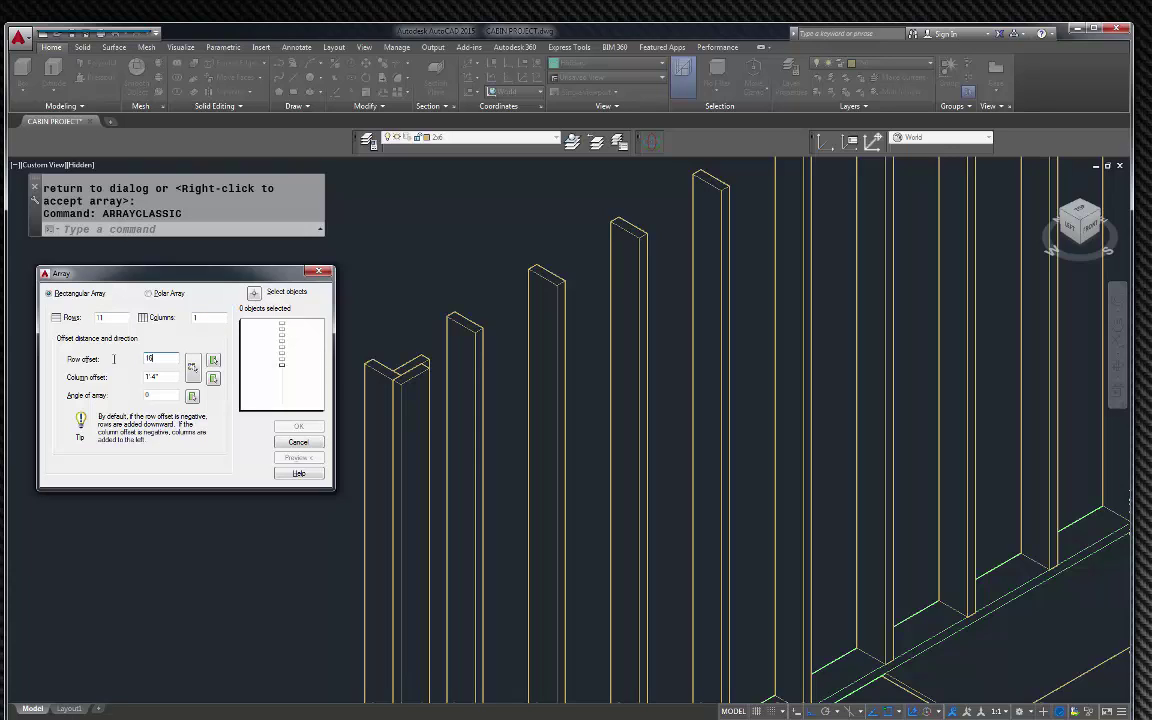
type("16")
key("Tab")
type("1")
left_click_drag(147, 357, 163, 355)
left_click(253, 292)
left_click(416, 381)
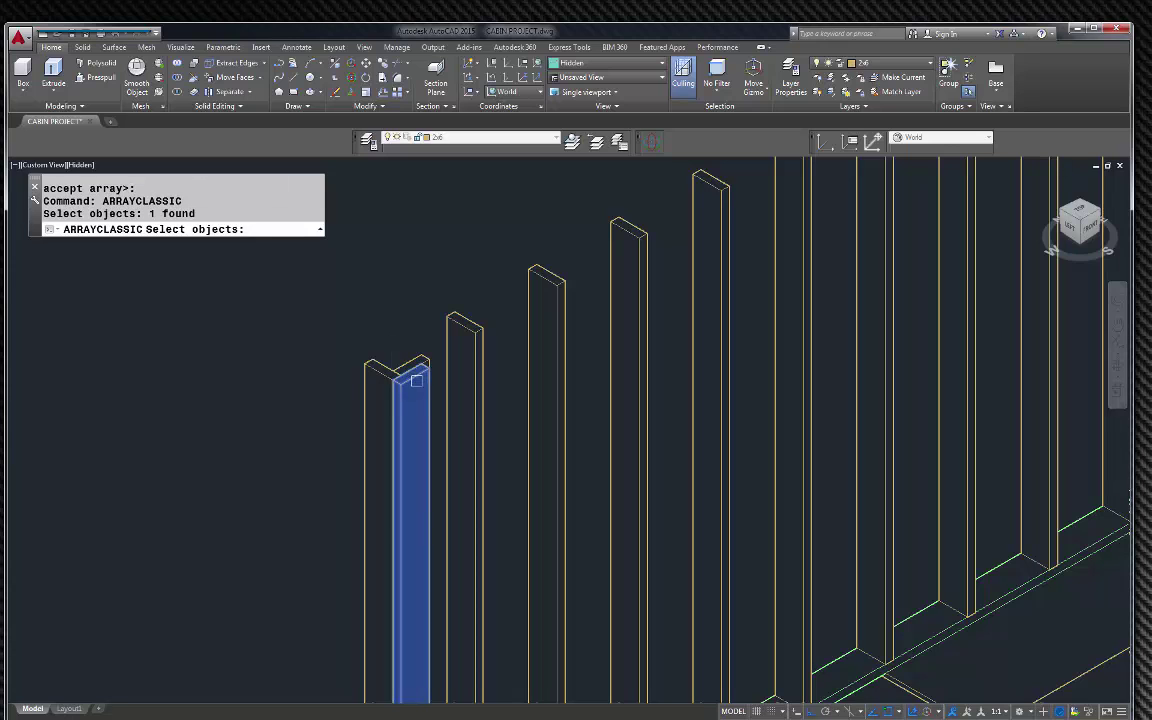
key("Return")
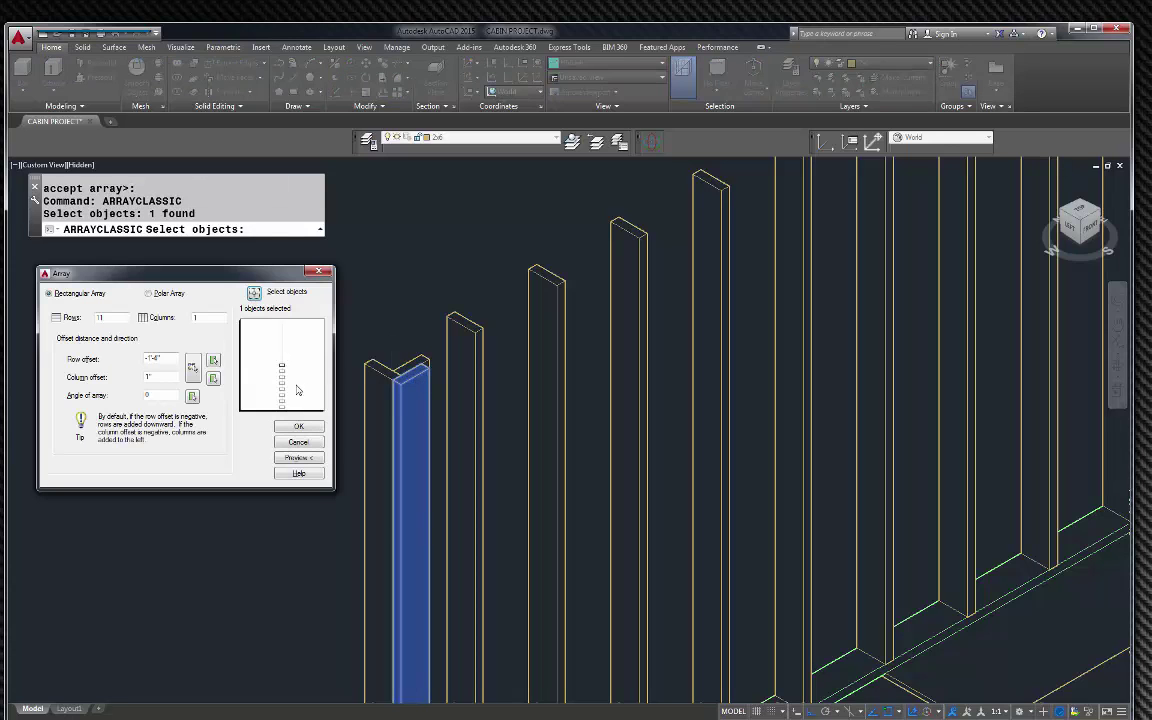
left_click(291, 461)
scroll(330, 363, "down", 5)
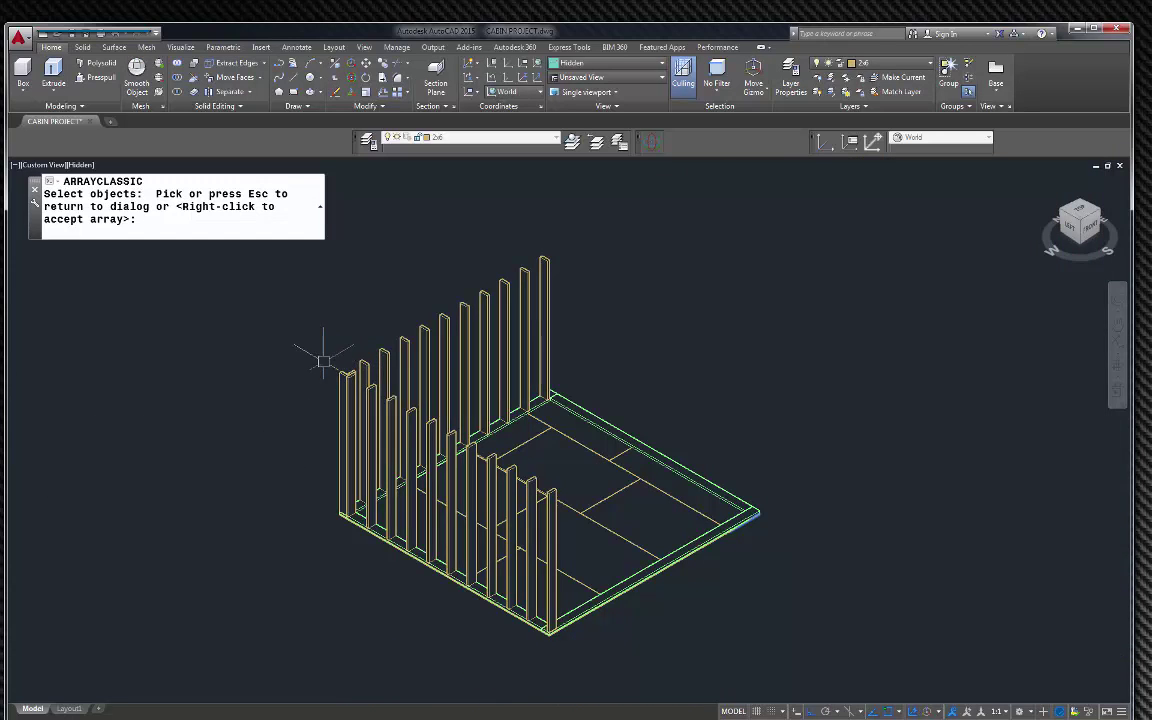
scroll(530, 580, "up", 8)
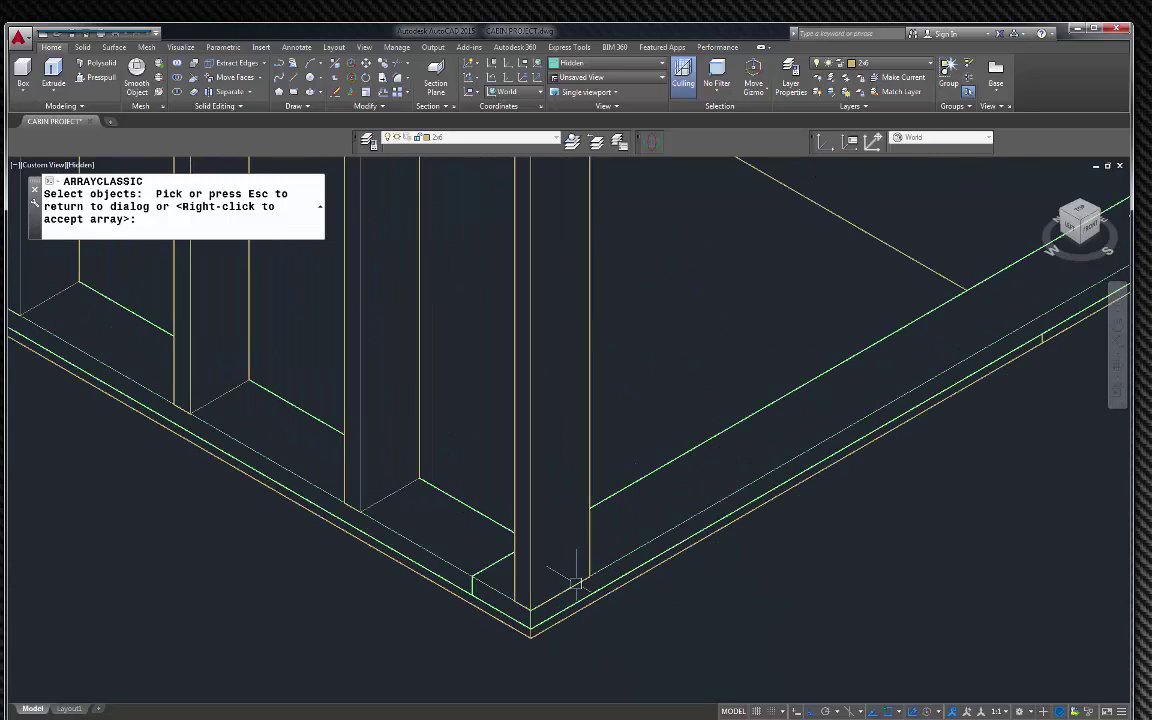
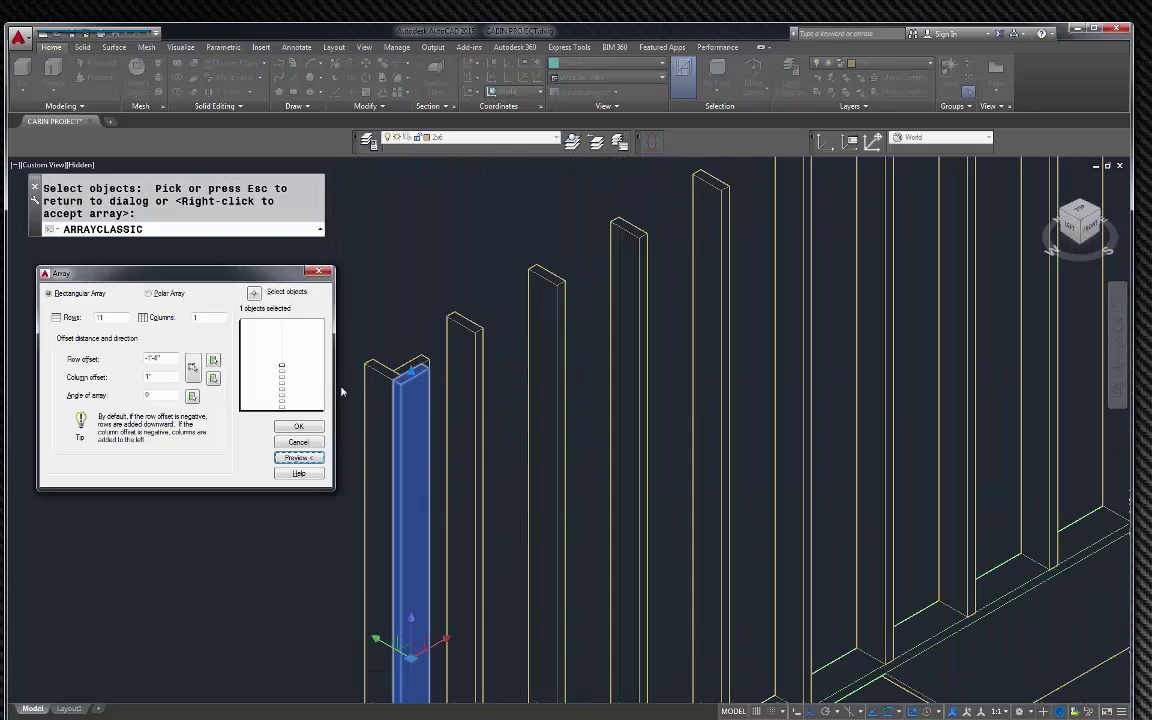
key("Escape")
key("Escape")
left_click(366, 360)
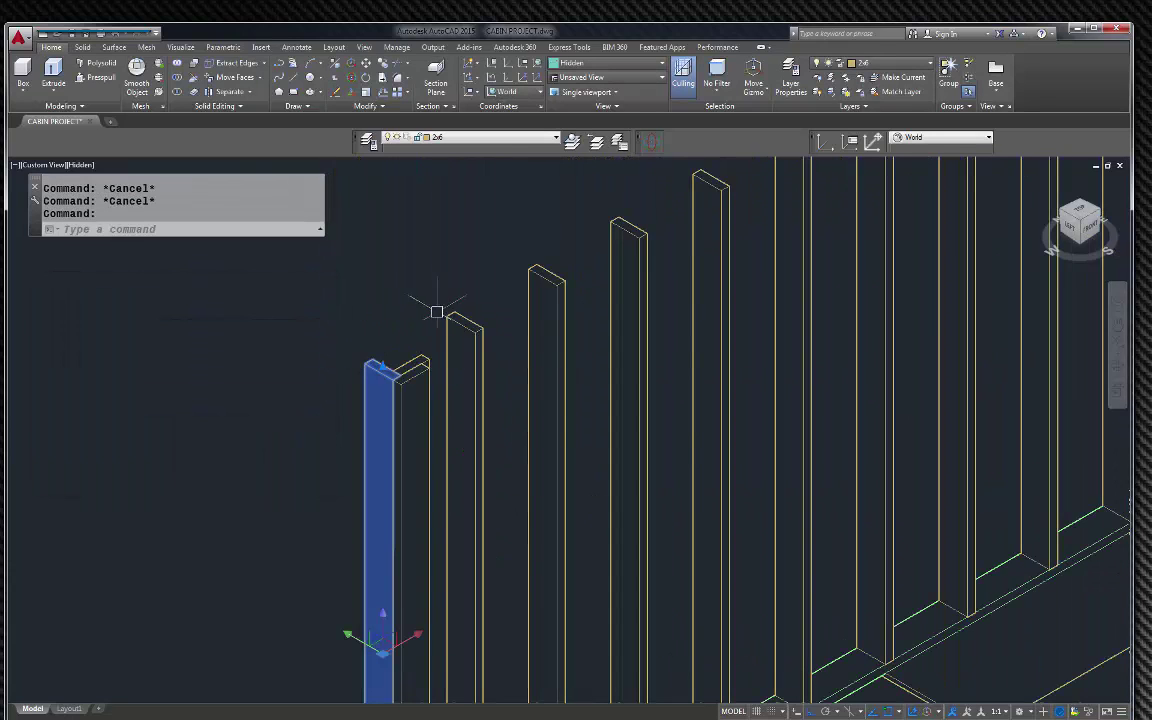
key("Escape")
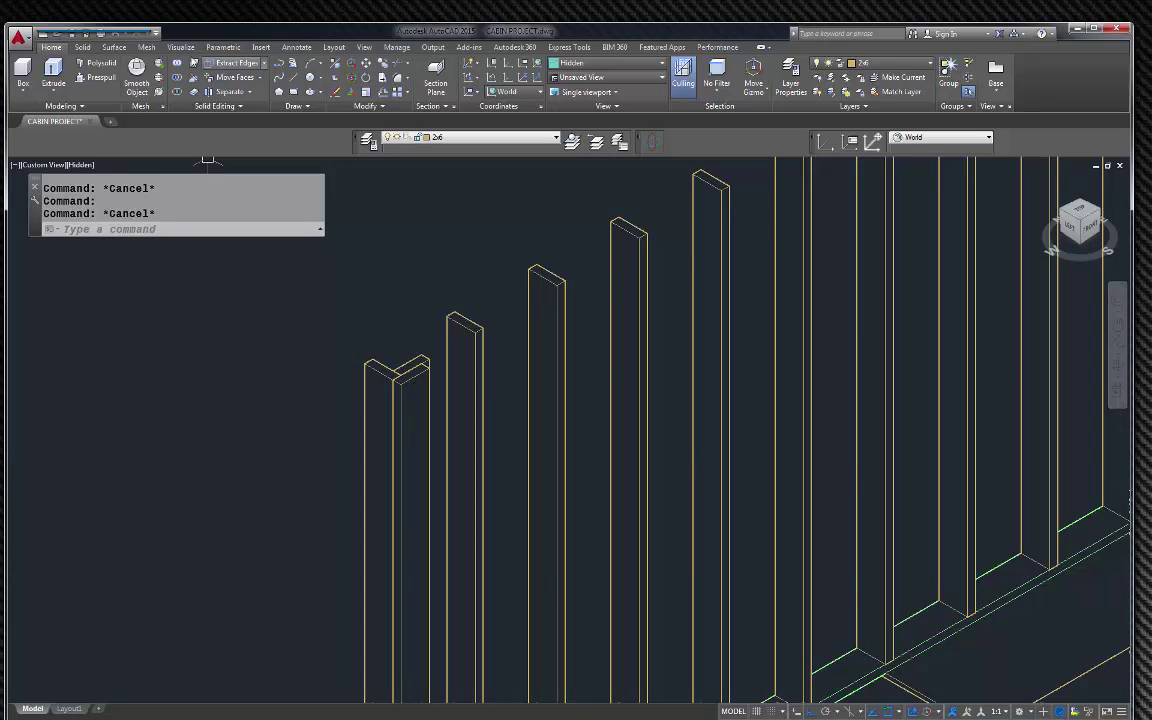
left_click(116, 36)
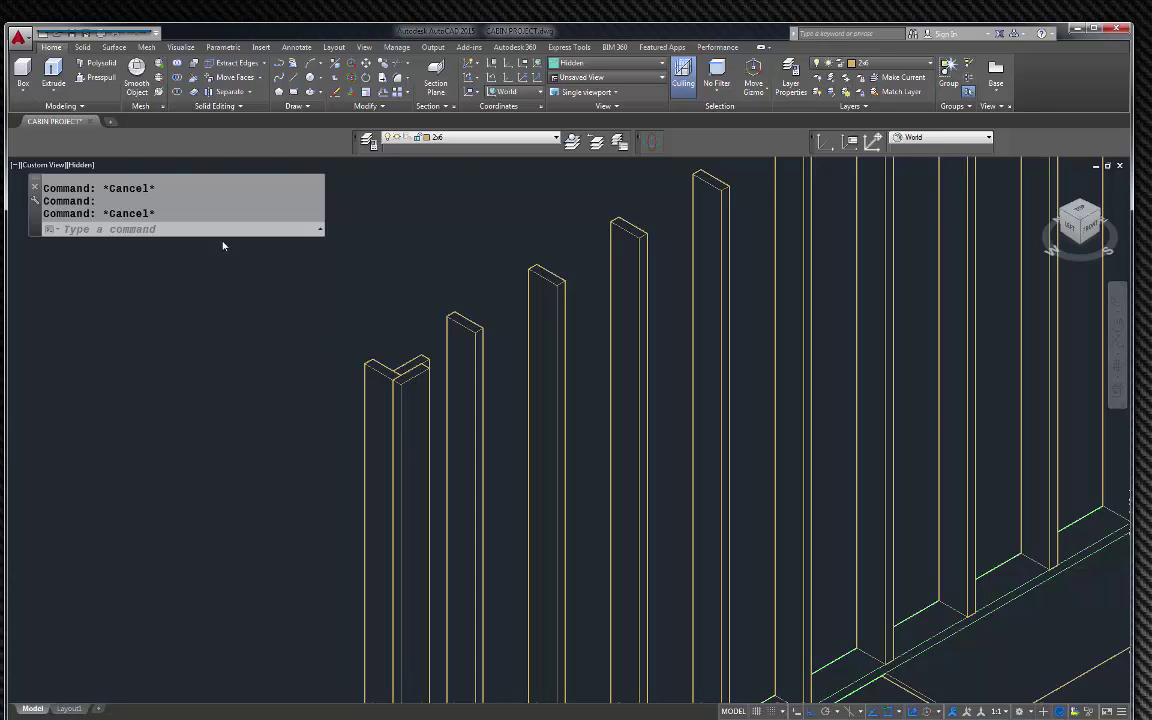
Set up a rectangular ARRAYCLASSIC array with 11 rows, 1 column and a row offset of -1'-4".
type("ARRAYCLASSIC")
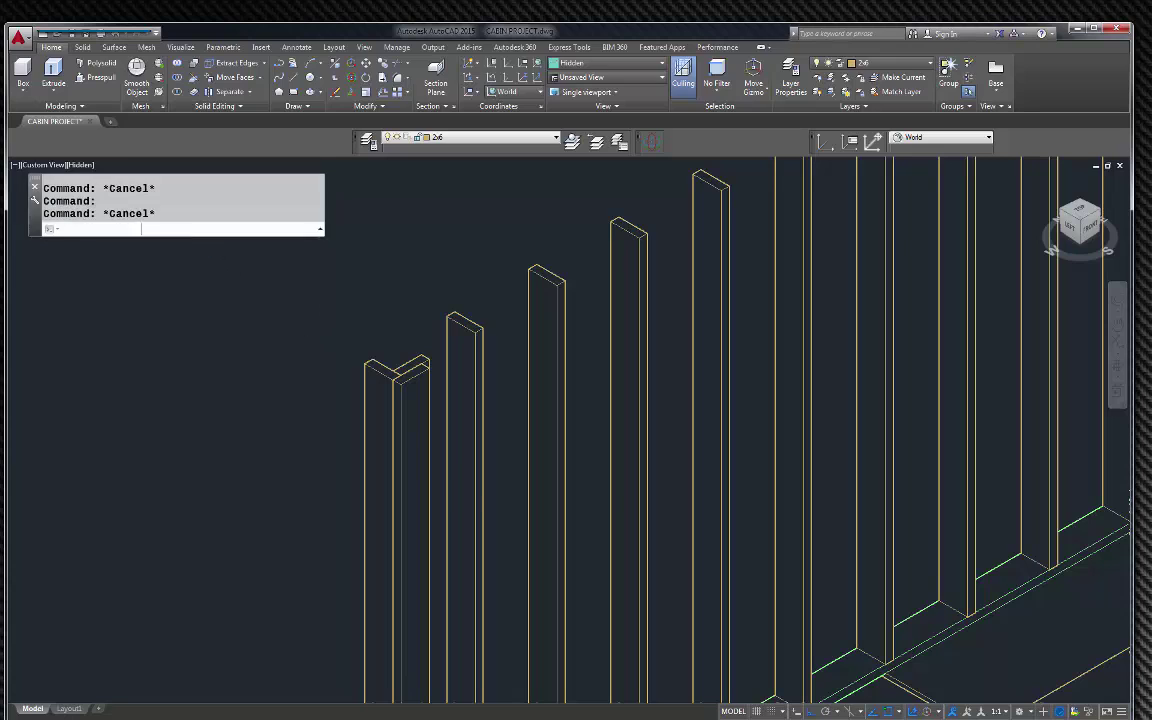
key("Return")
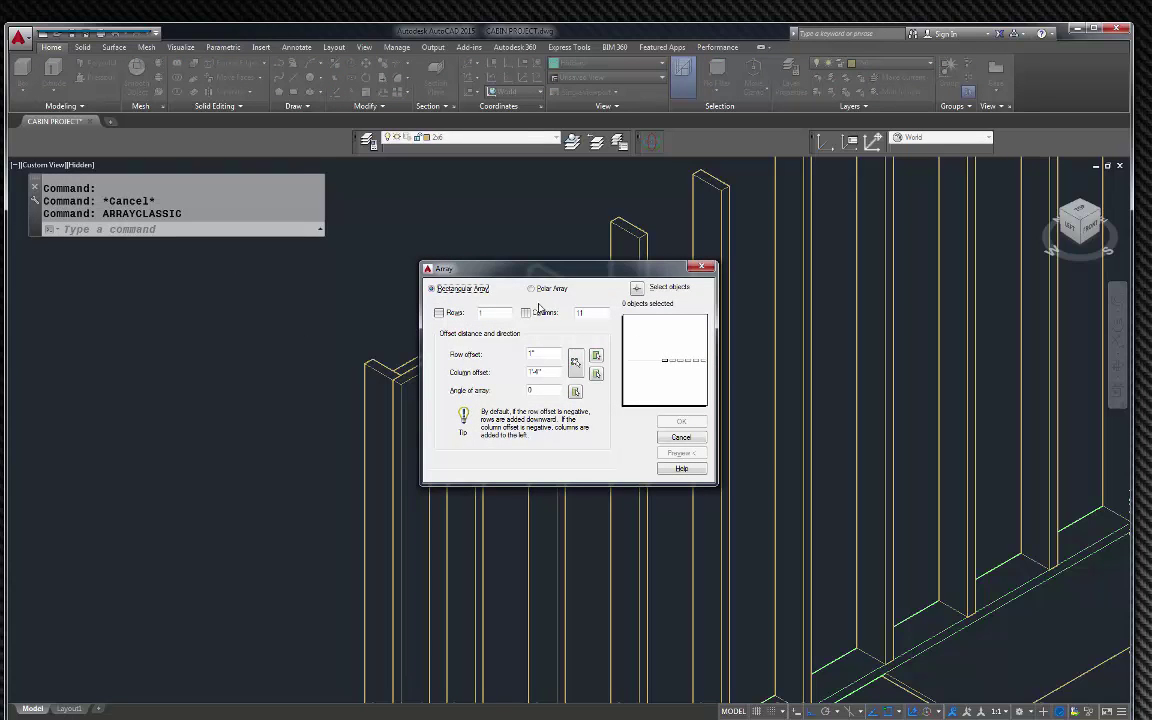
left_click_drag(506, 272, 119, 214)
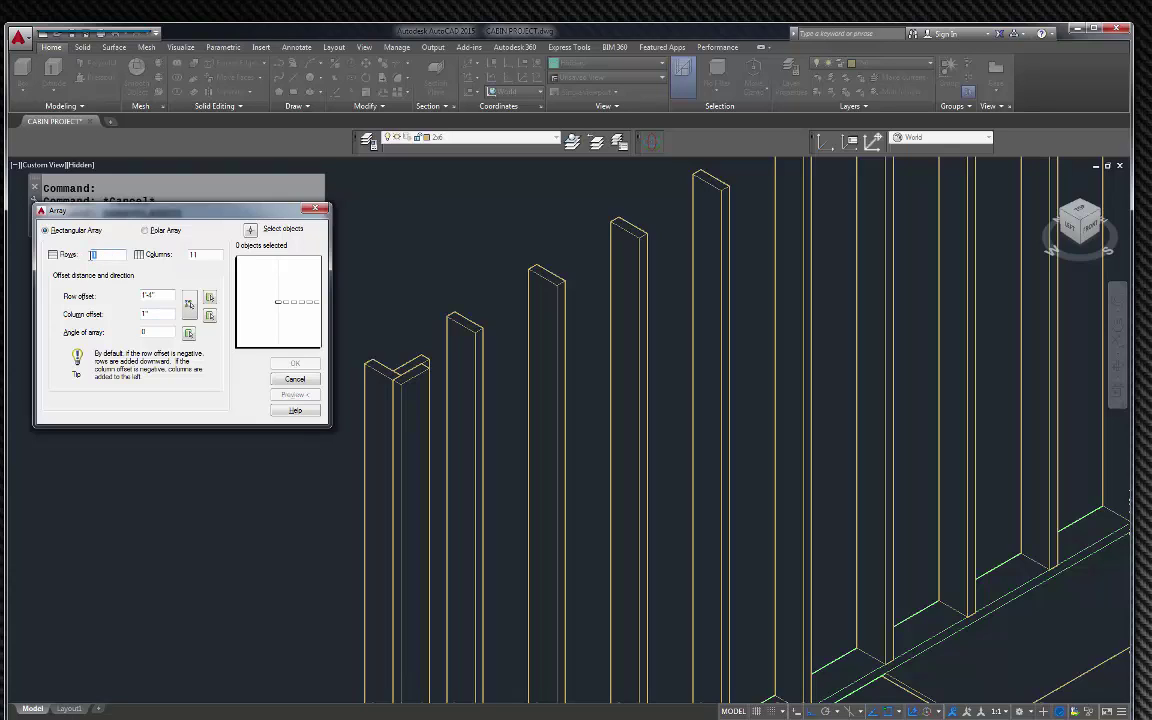
key("Tab")
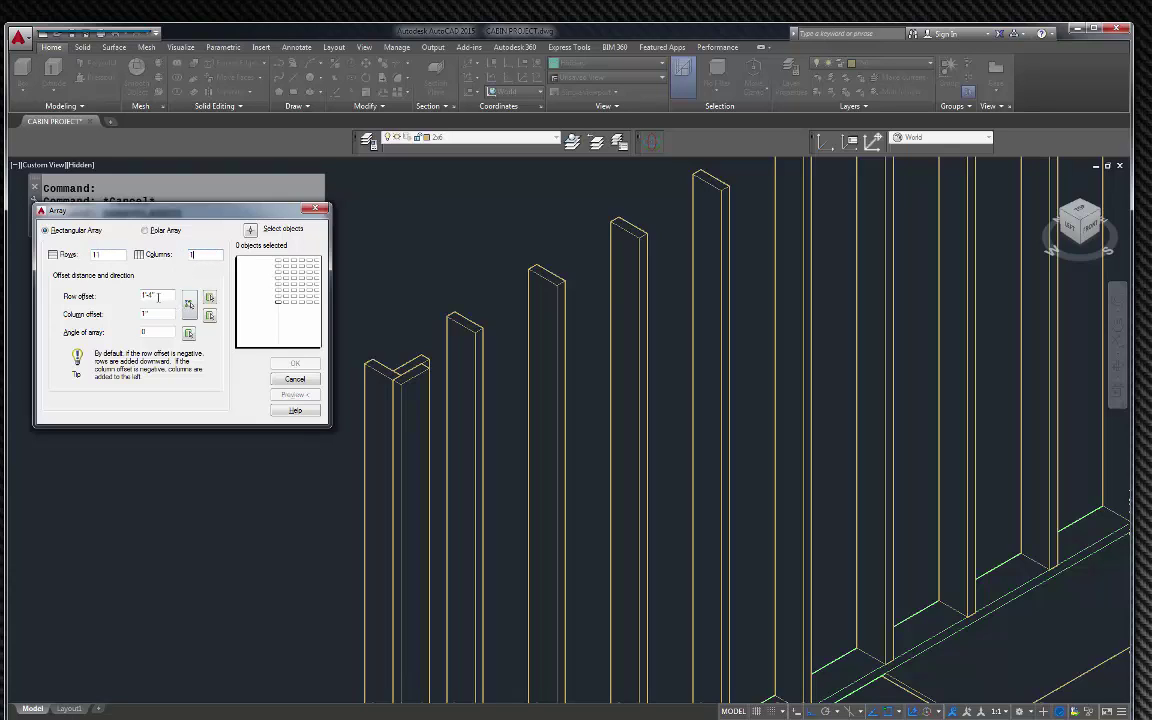
left_click(144, 296)
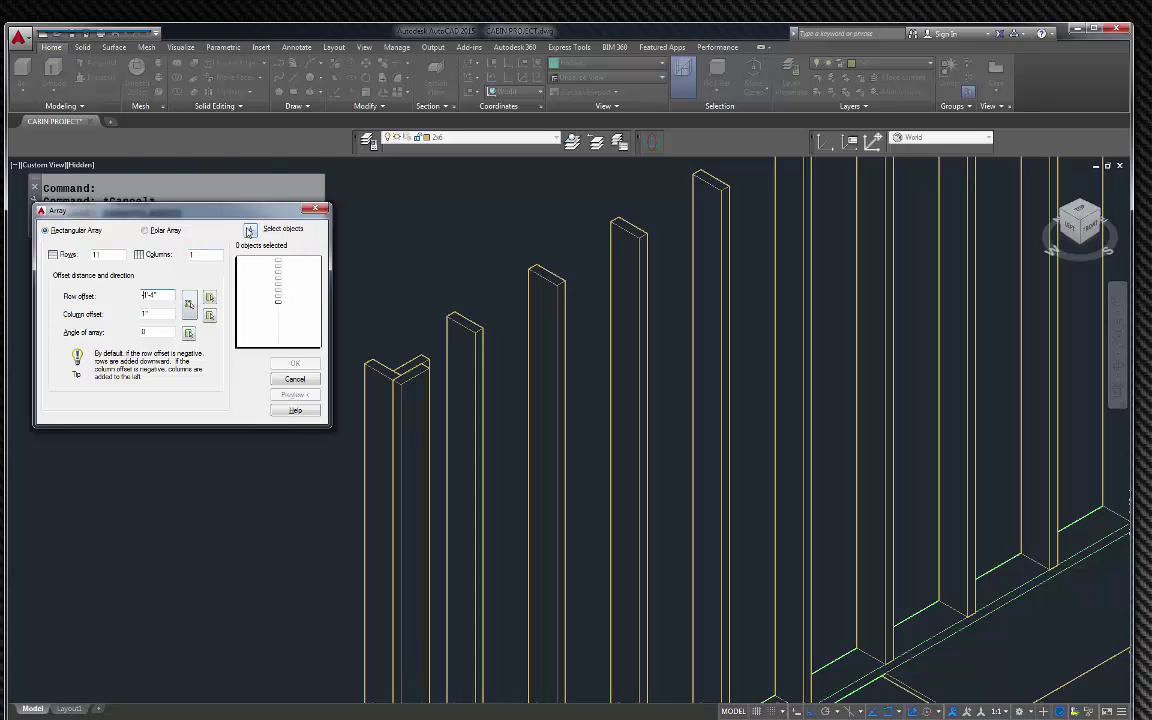
Use the front corner stud facing the second wall as the array object, then preview and accept the array.
left_click(249, 231)
left_click(416, 370)
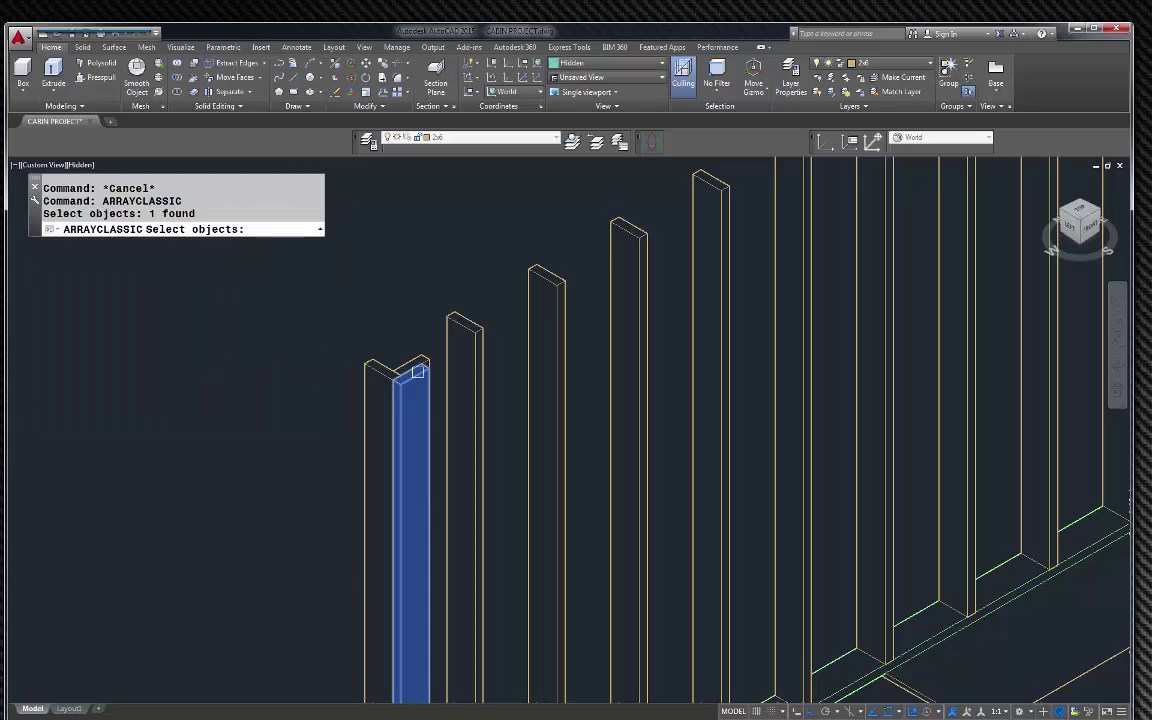
key("Return")
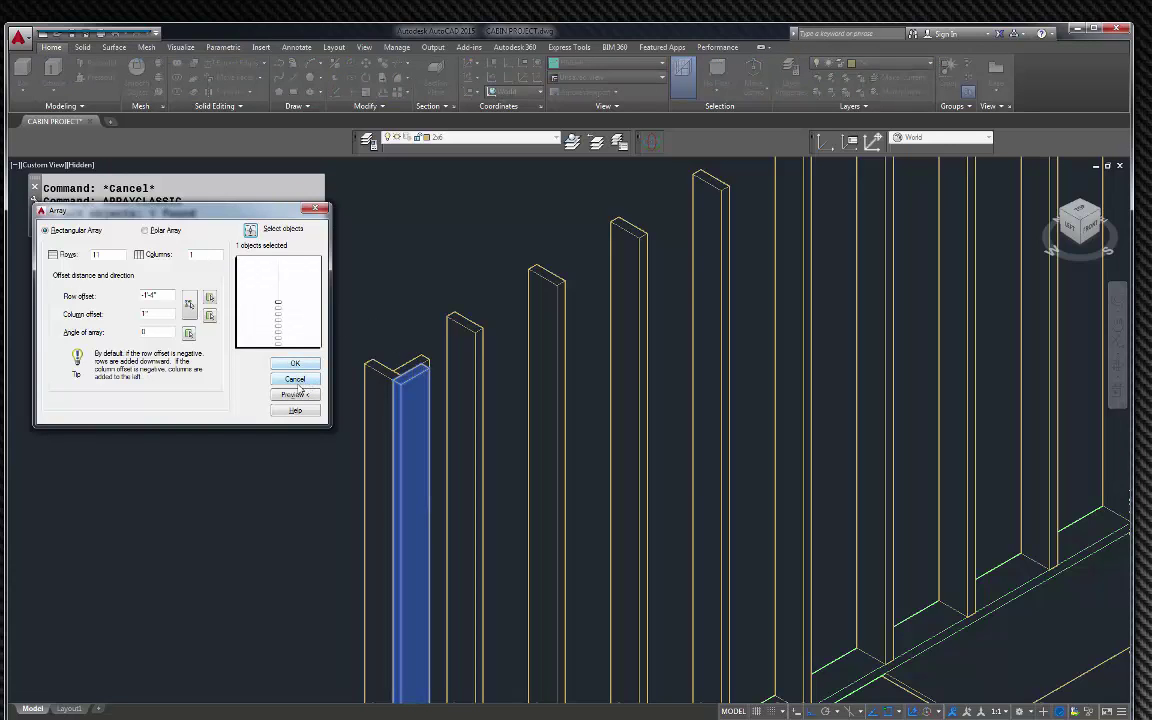
left_click(295, 395)
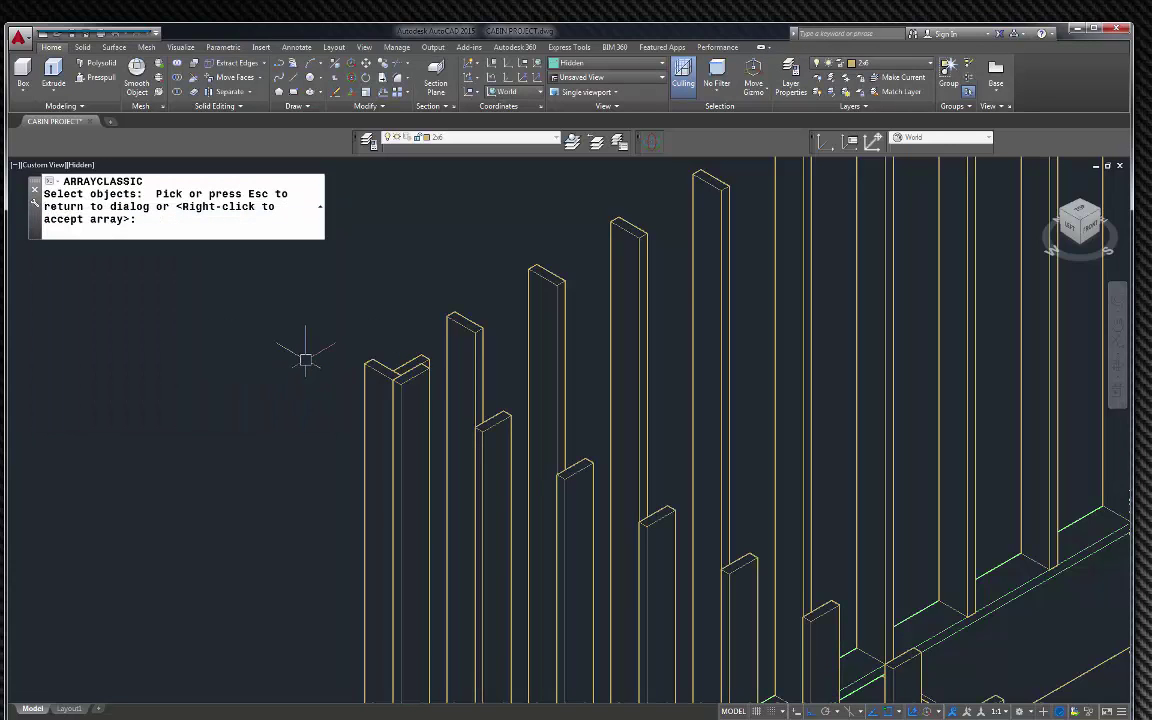
right_click(300, 356)
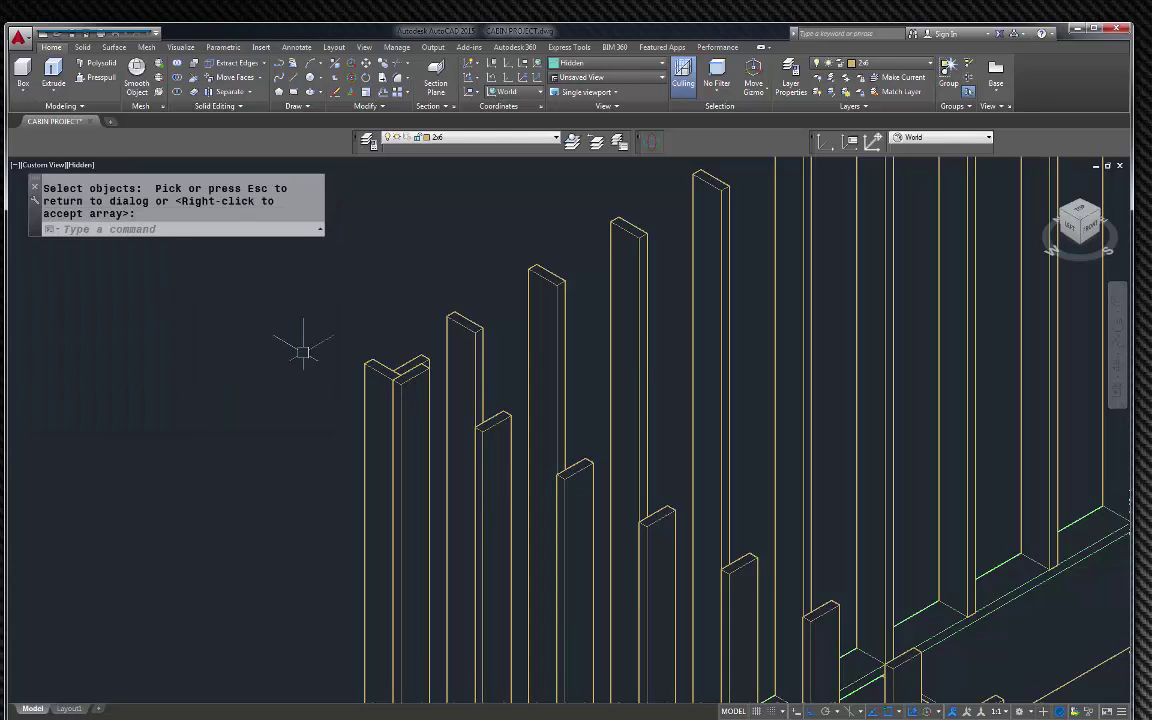
Copy the outer corner stud by its adjoining bottom corner onto the matching bottom corner of the last arrayed stud at the wall's far end.
scroll(450, 470, "down", 6)
scroll(538, 500, "up", 4)
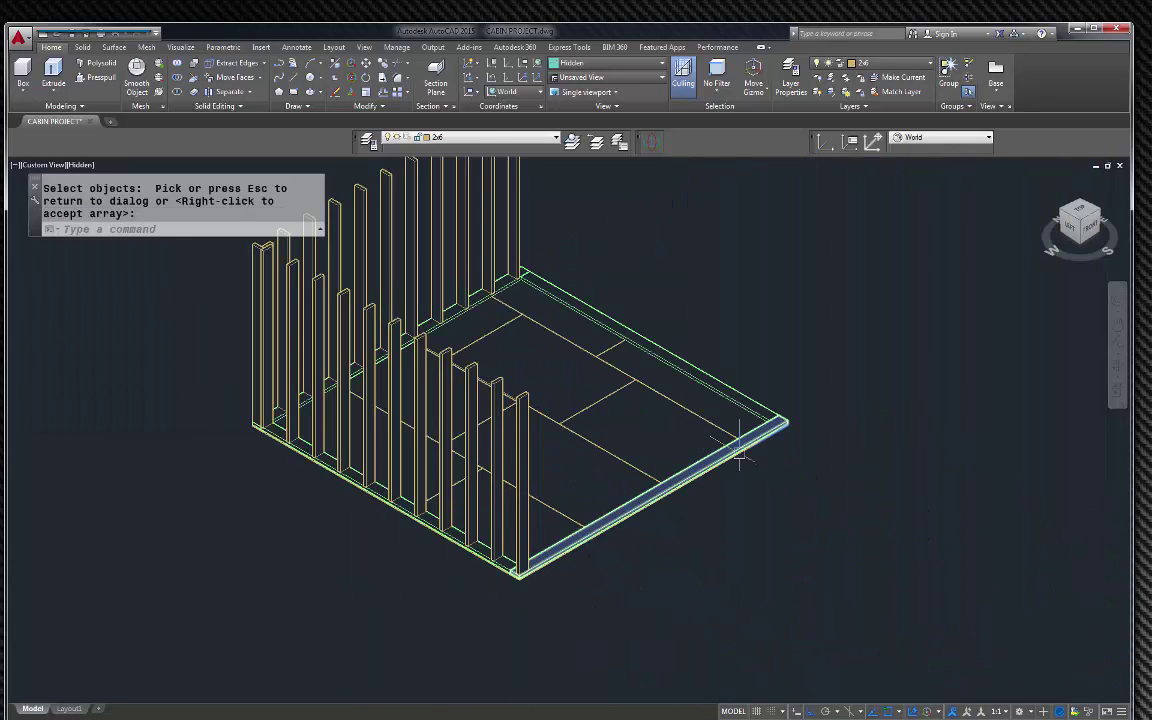
scroll(815, 488, "down", 3)
scroll(505, 360, "up", 2)
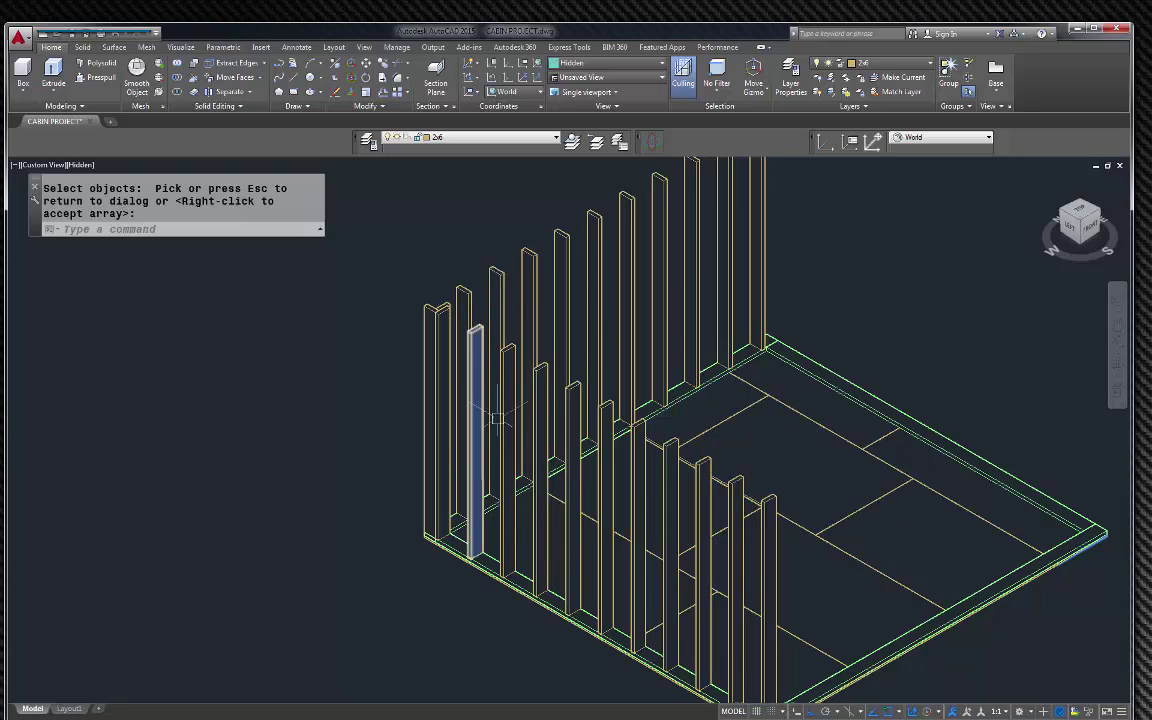
scroll(650, 530, "down", 2)
scroll(511, 512, "up", 5)
scroll(458, 424, "up", 1)
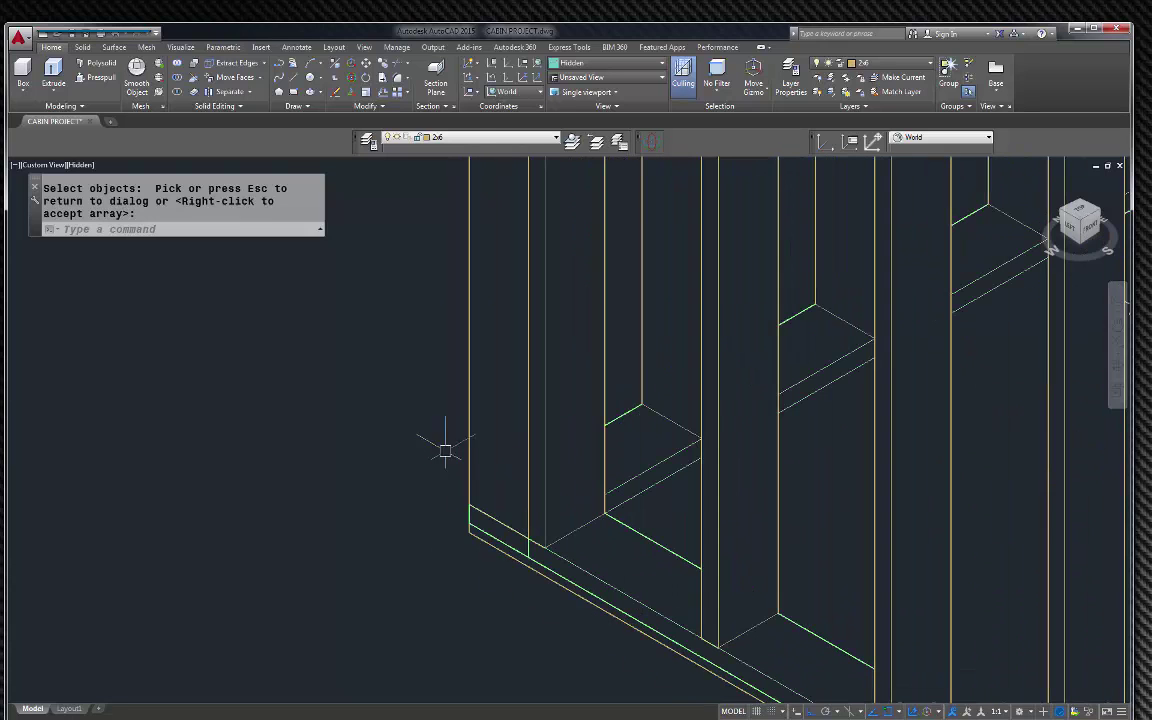
left_click(460, 424)
left_click(470, 420)
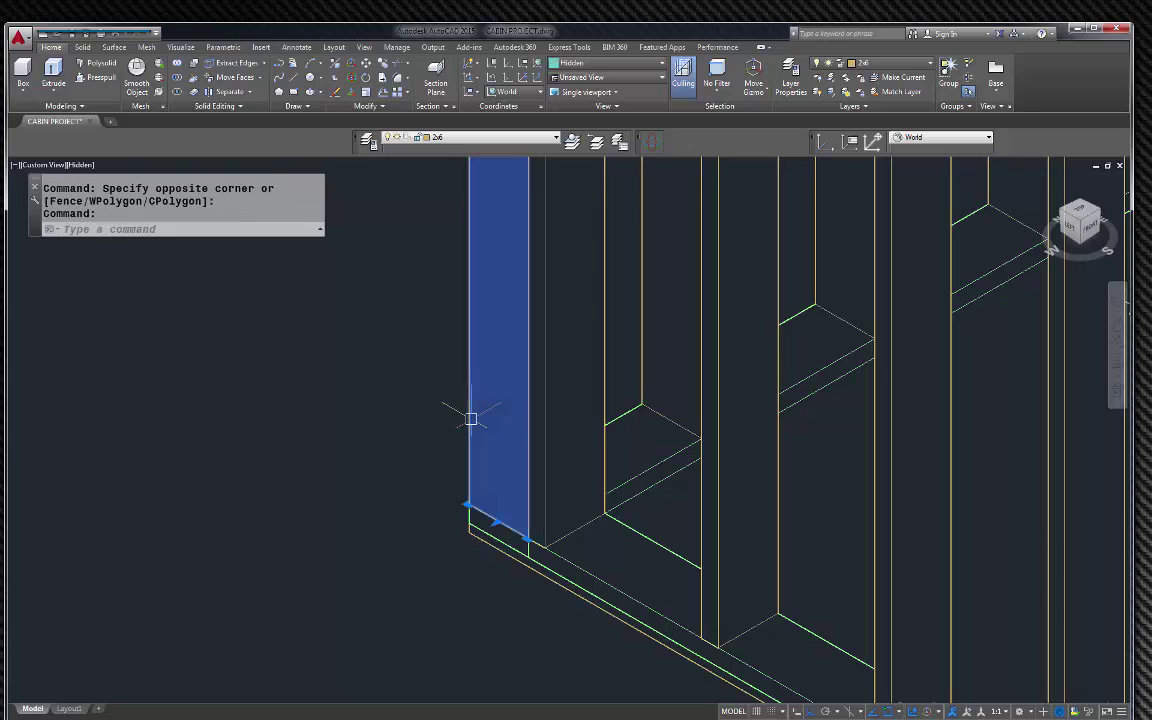
type("c")
key("Return")
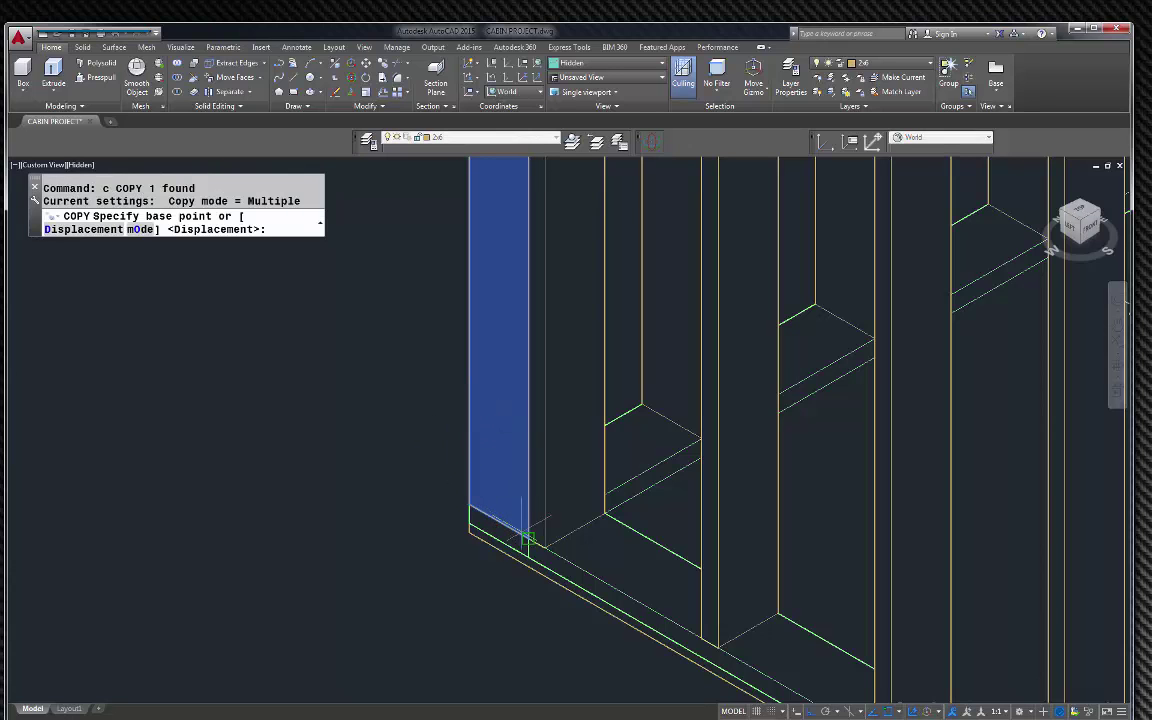
left_click(528, 539)
scroll(417, 442, "down", 5)
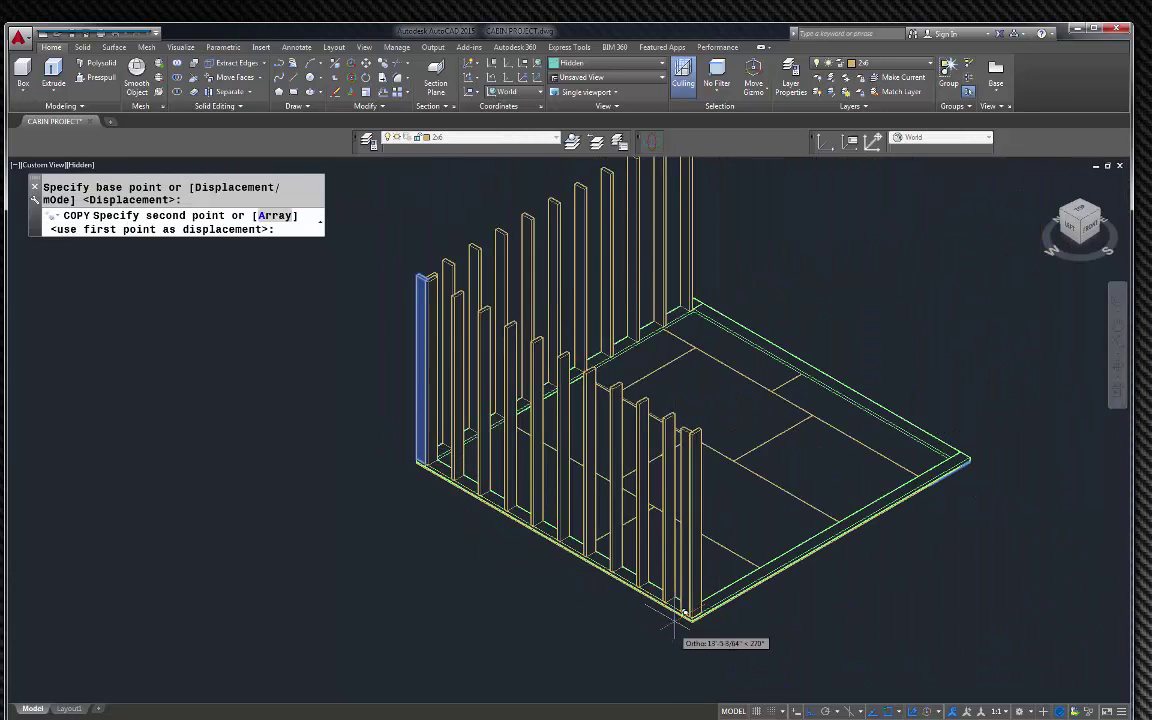
scroll(735, 614, "up", 5)
scroll(735, 614, "up", 2)
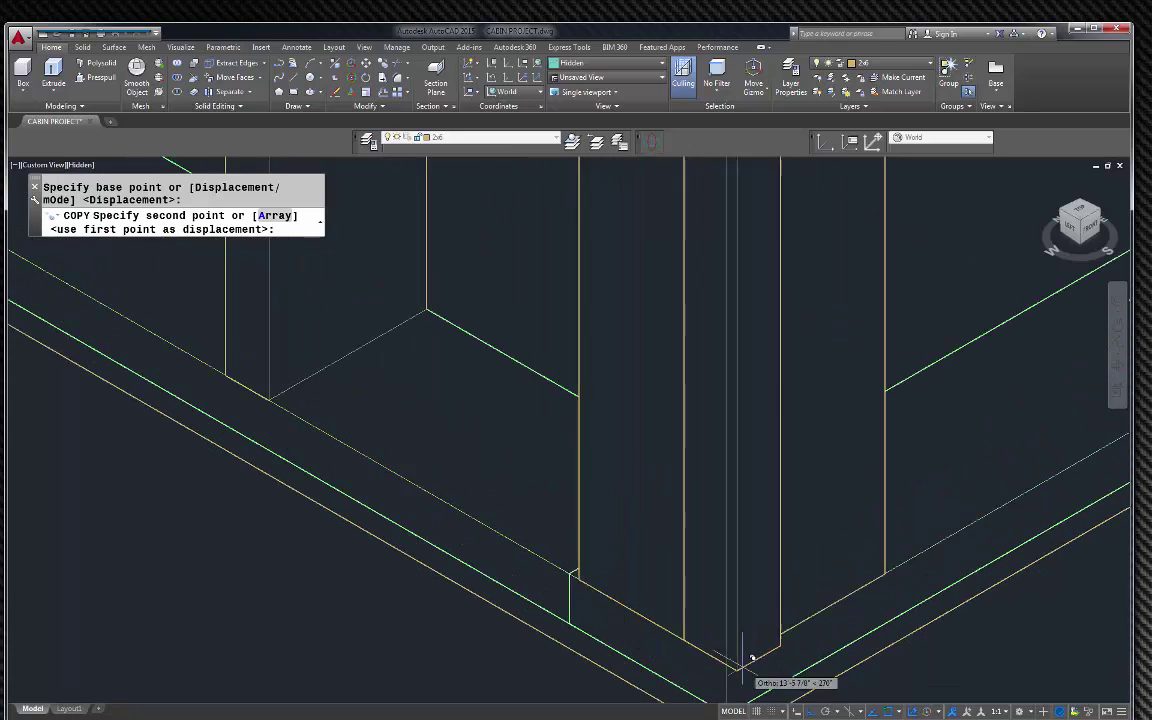
left_click(693, 630)
key("Escape")
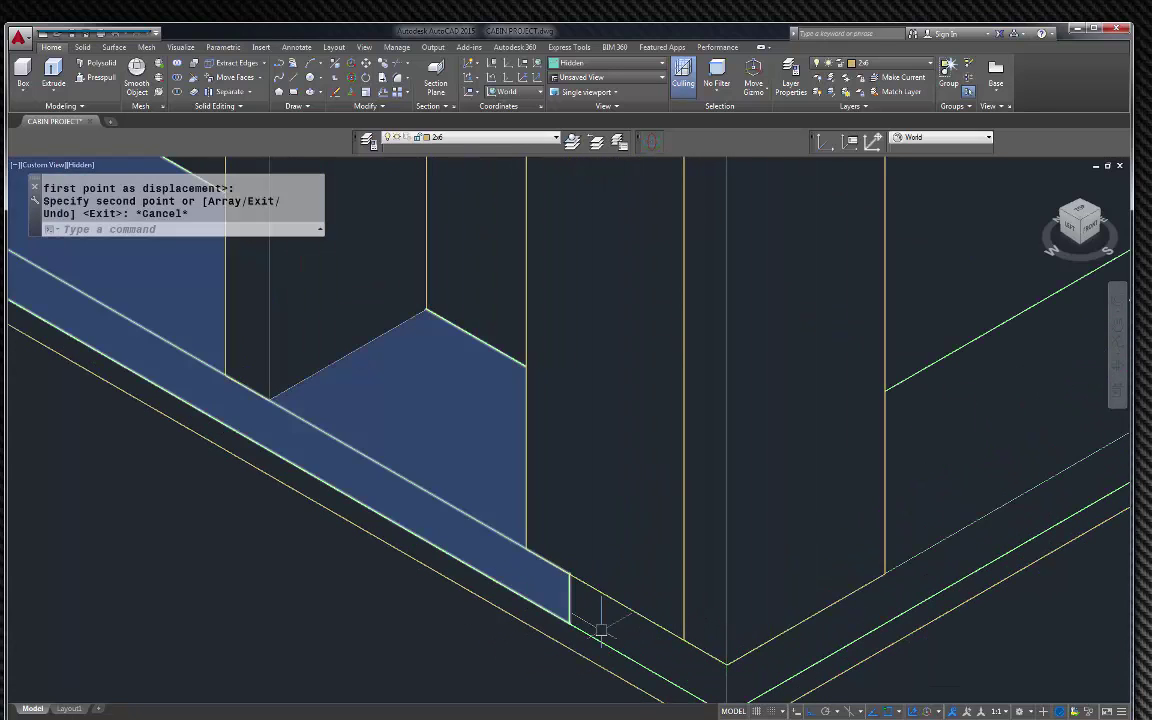
key("Escape")
Switch to the NE Isometric view and show the inside of the far corner where the arrayed wall ends.
scroll(540, 588, "down", 2)
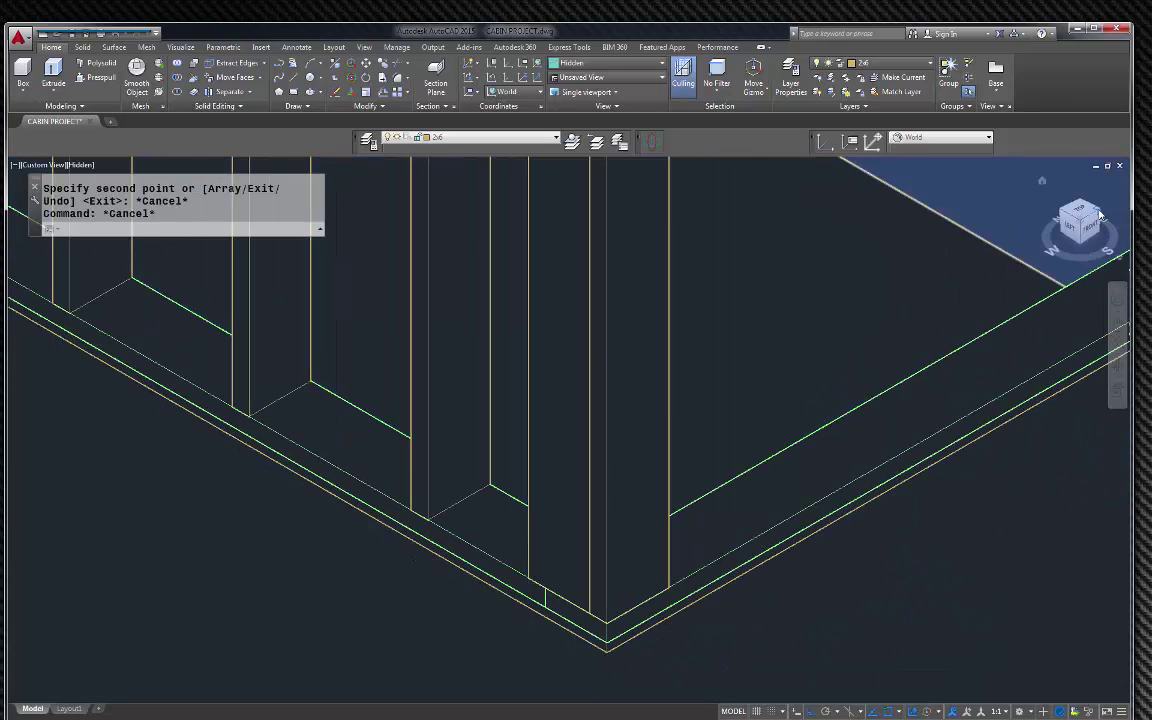
left_click(1100, 214)
scroll(334, 481, "up", 4)
scroll(420, 472, "up", 2)
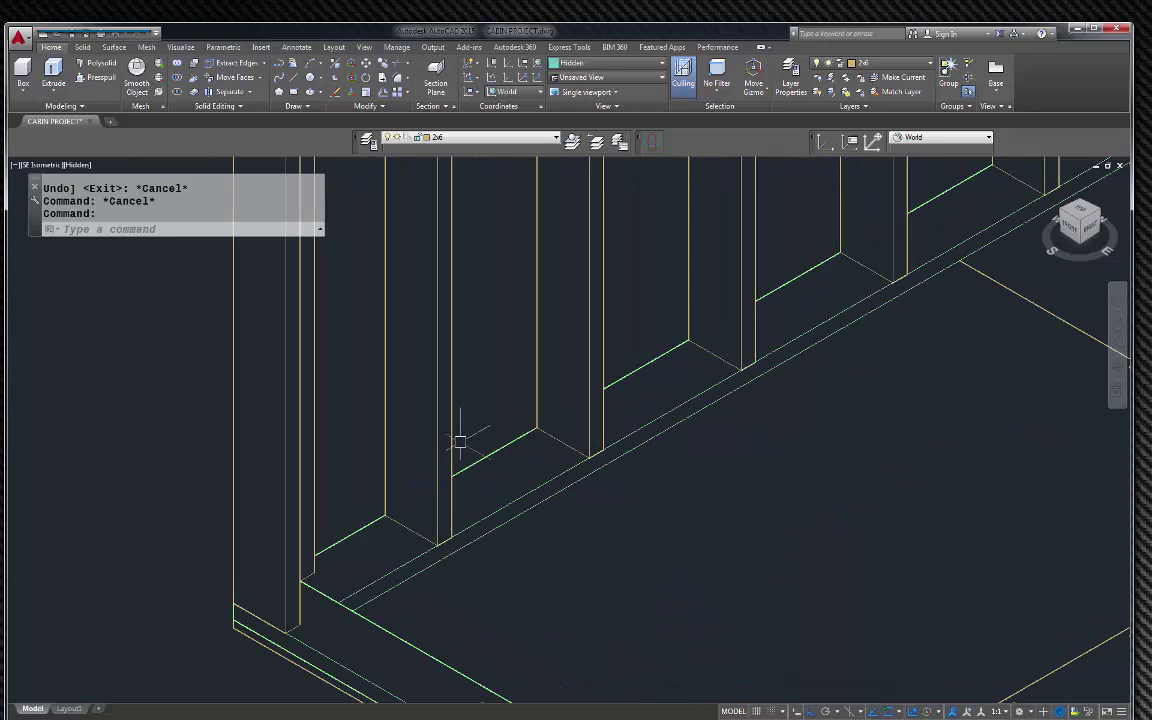
left_click(1102, 214)
scroll(528, 372, "up", 5)
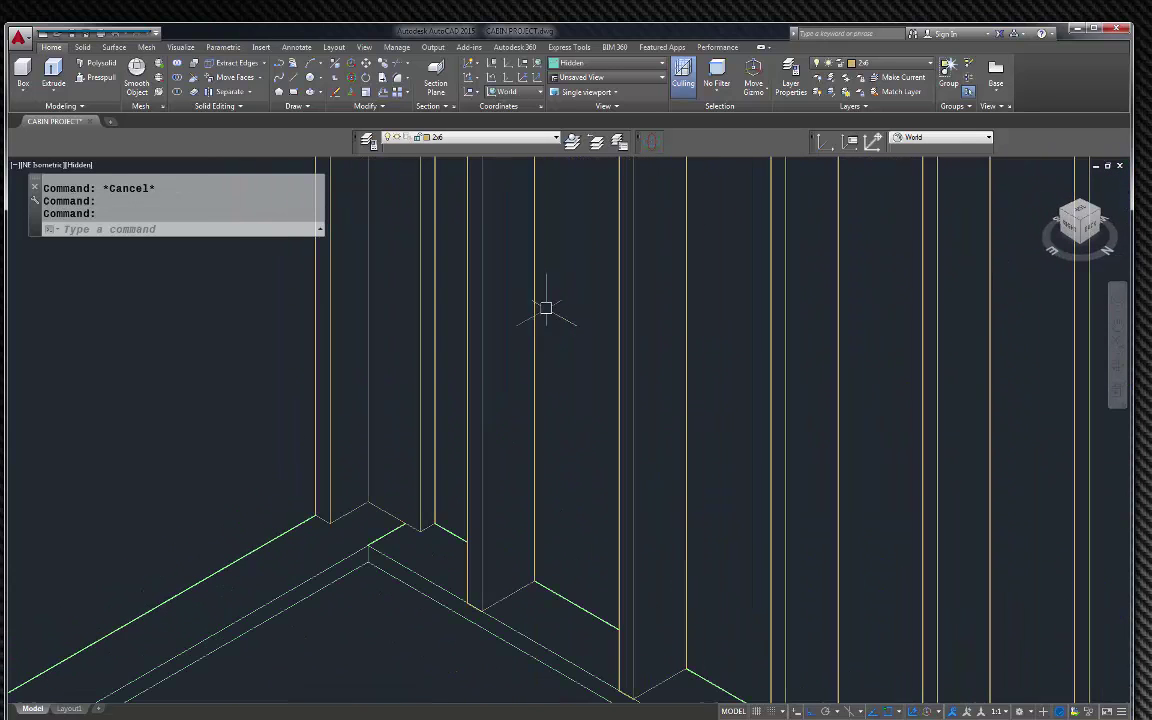
left_click(528, 372)
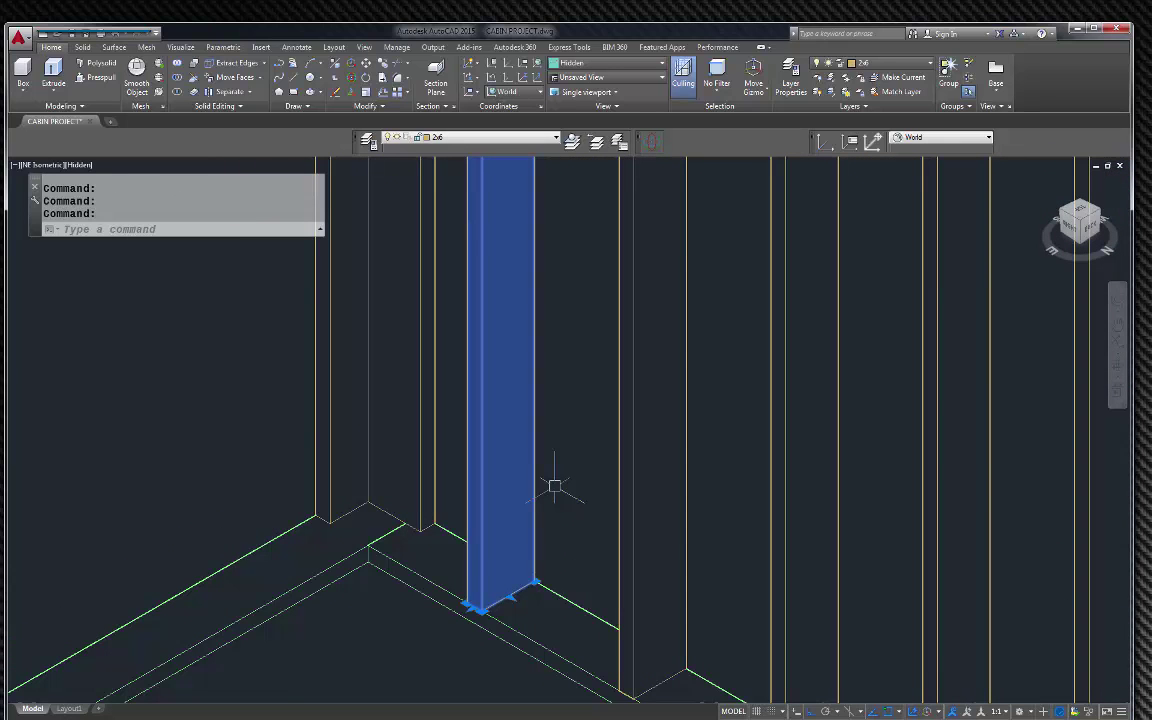
type("c")
key("Return")
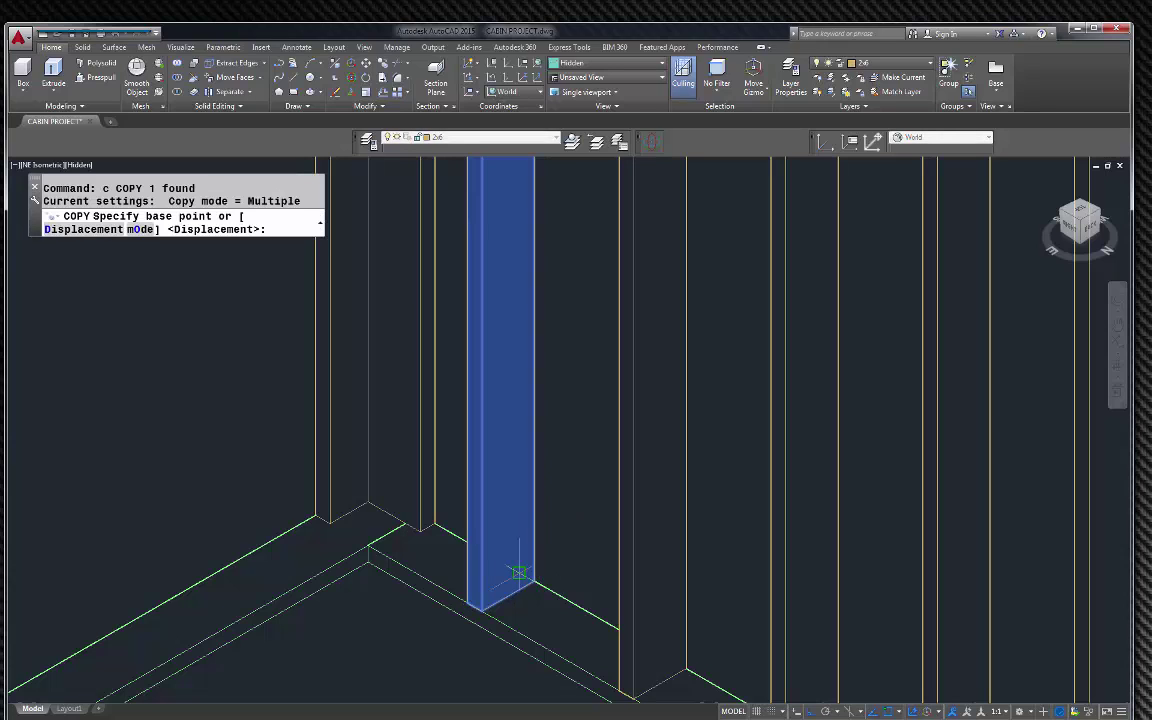
key("Escape")
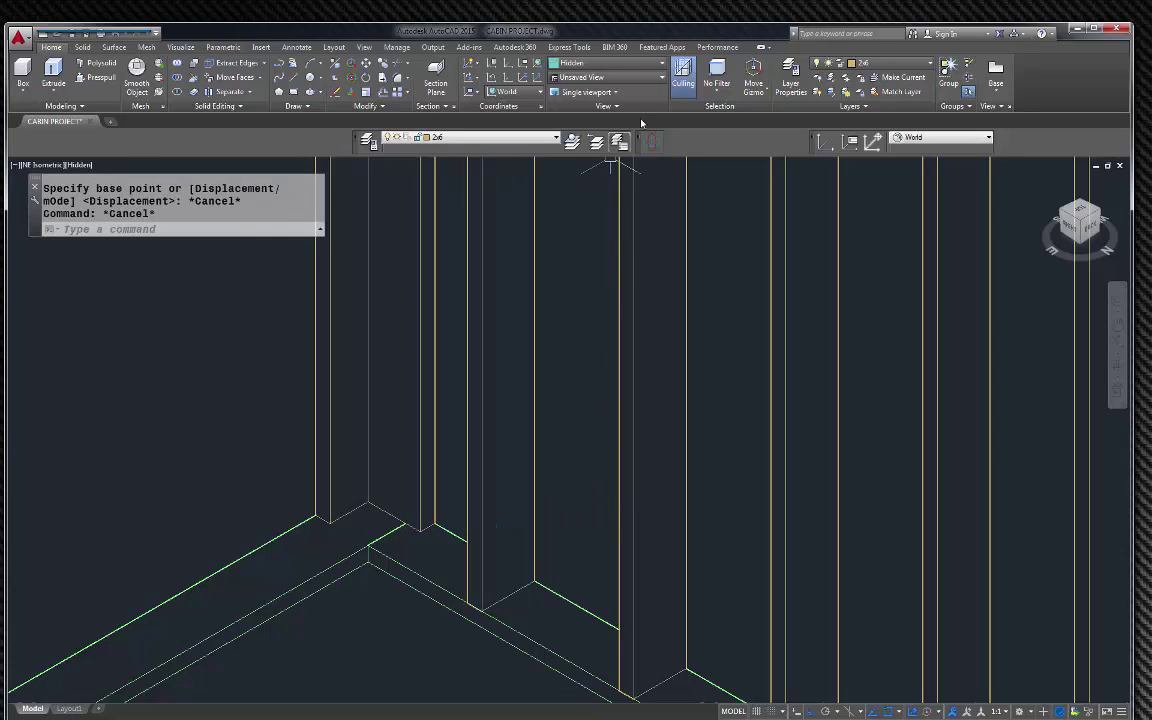
In 2D Wireframe style, copy the arrayed stud beside the far corner by its outer bottom corner onto the inner bottom corner between the two corner studs.
left_click(575, 65)
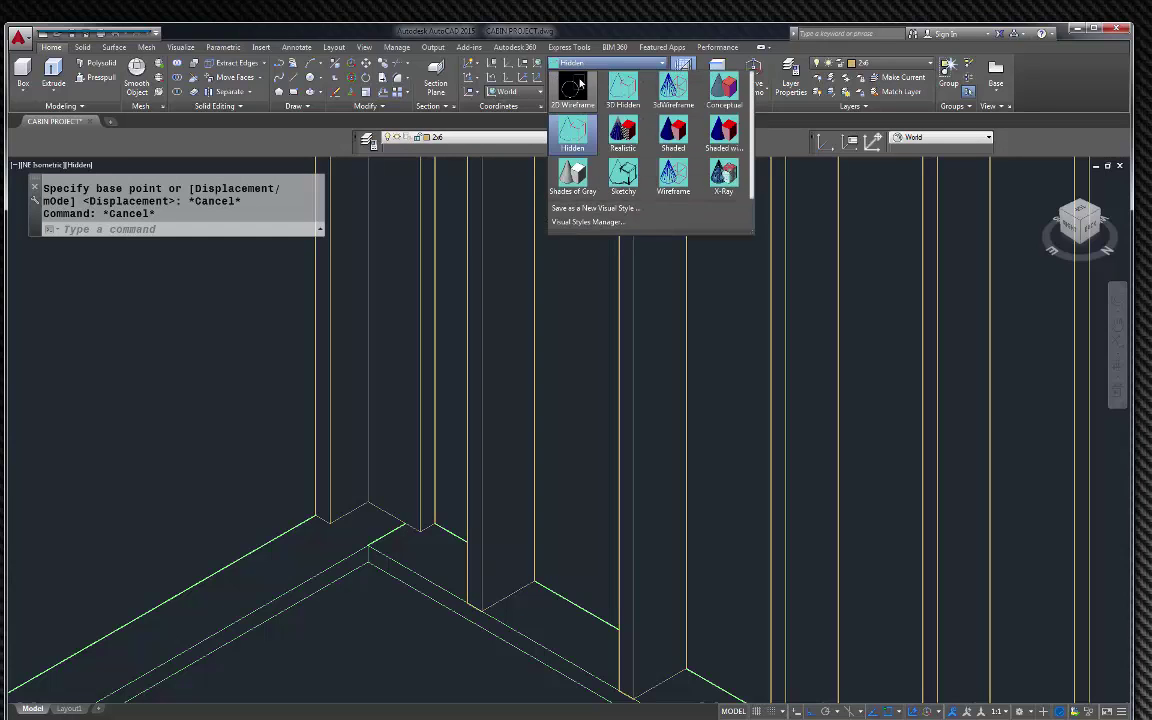
left_click(568, 85)
left_click(536, 476)
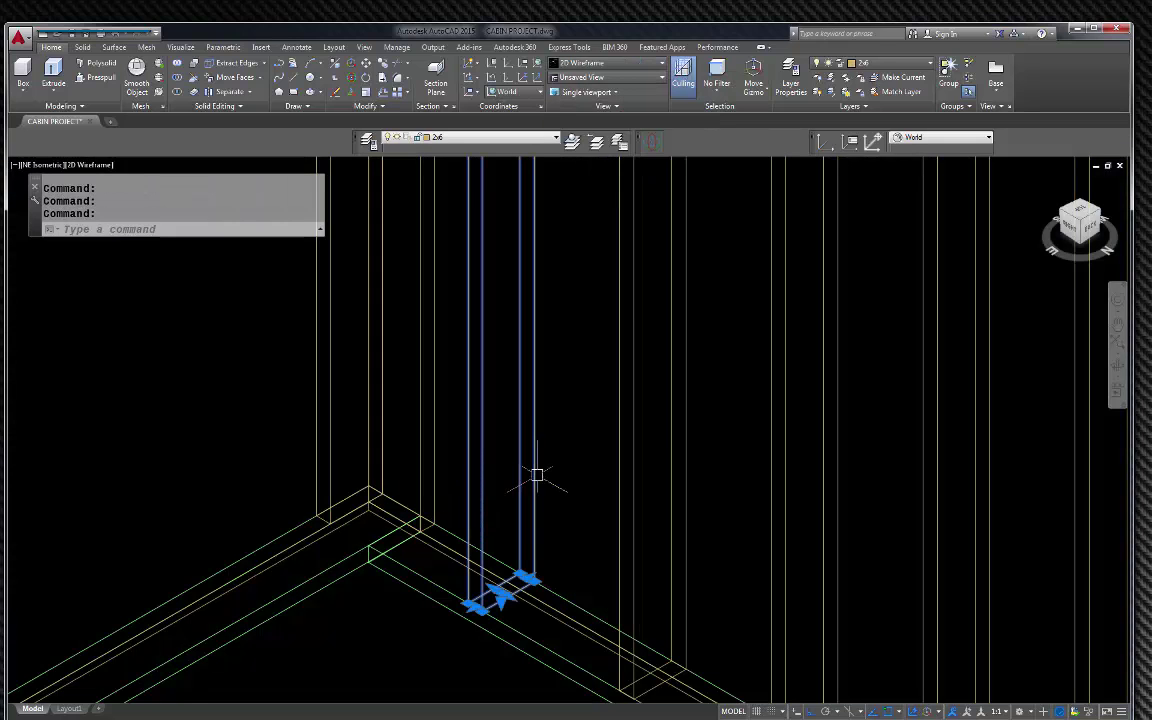
type("c")
key("Return")
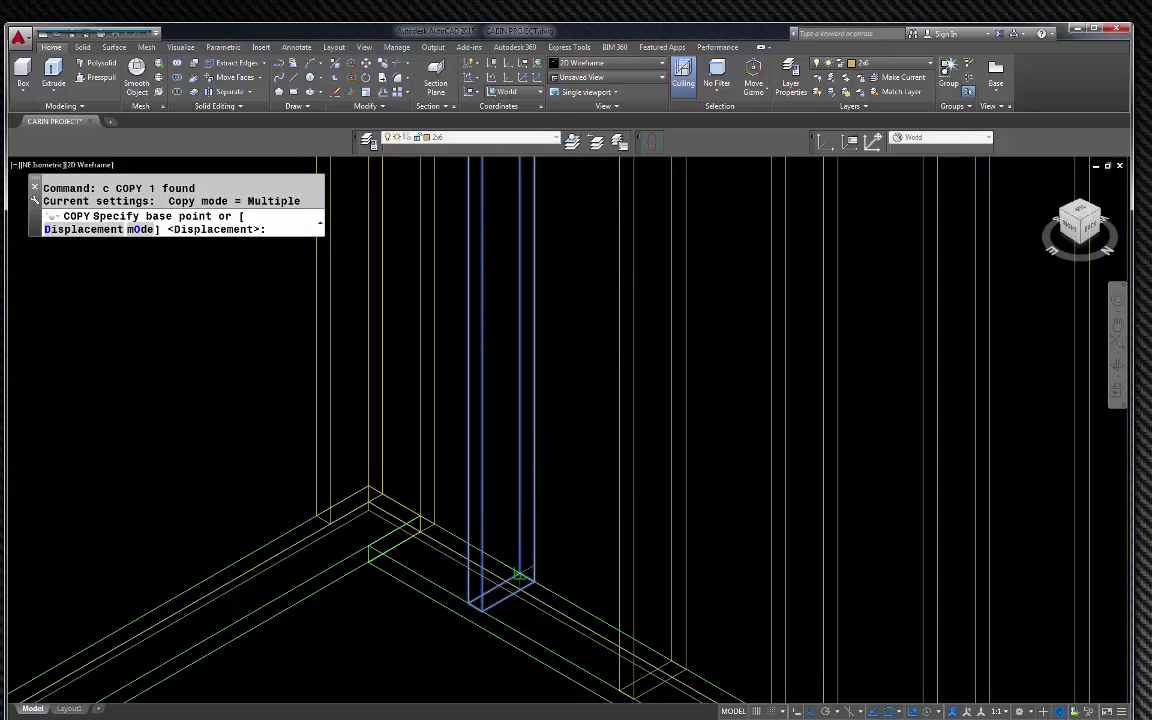
left_click(527, 565)
scroll(366, 498, "up", 3)
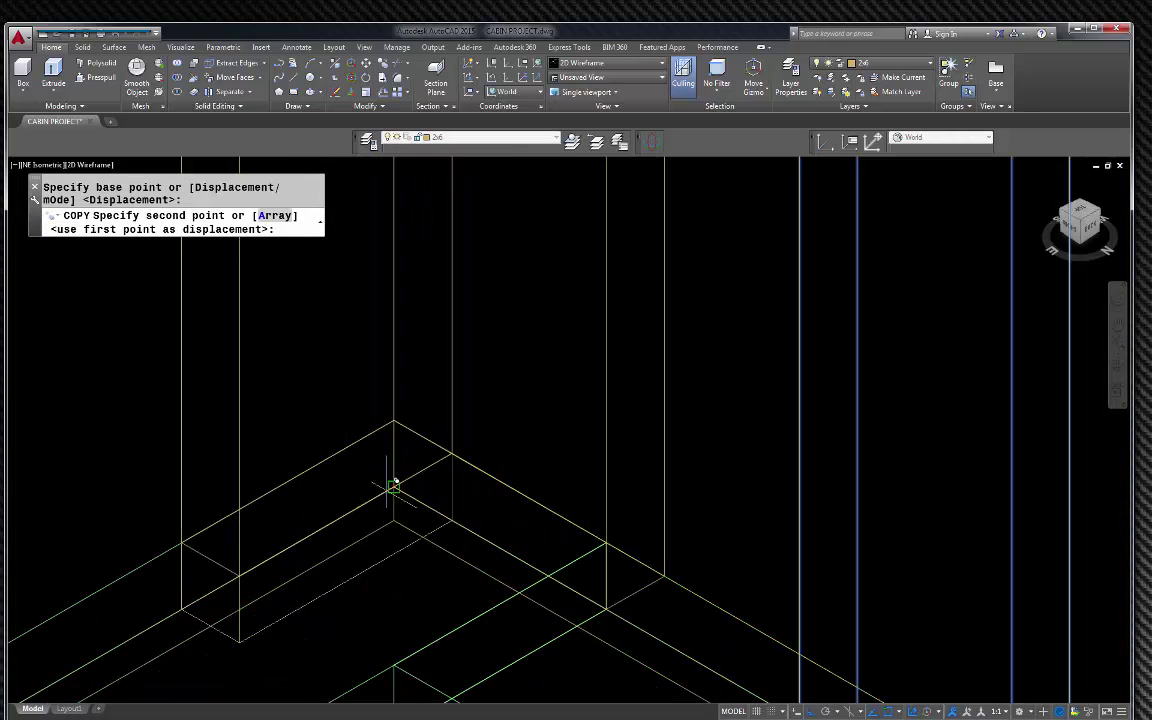
left_click(394, 486)
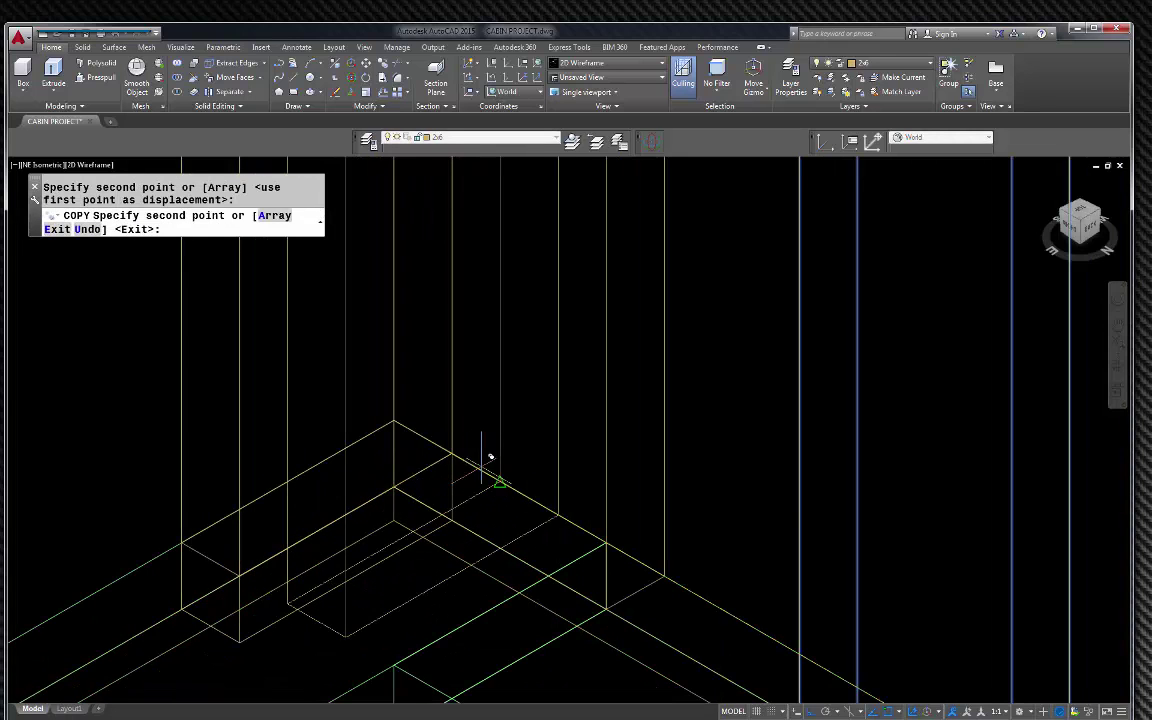
scroll(489, 463, "down", 3)
key("Escape")
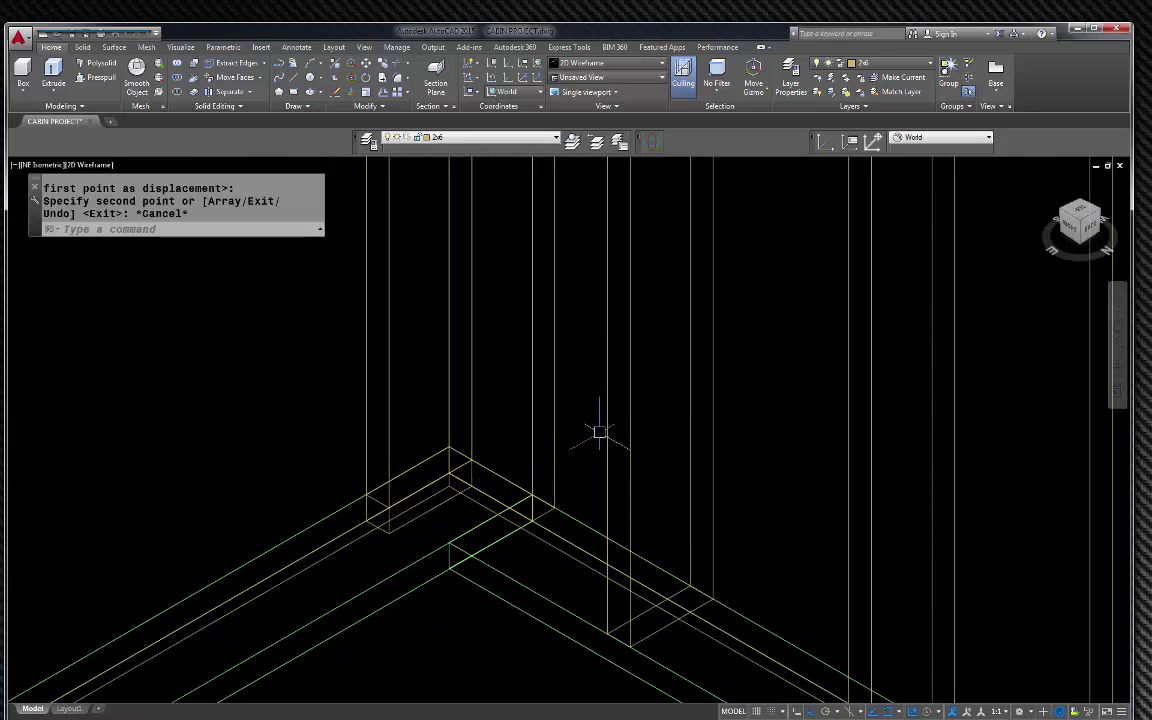
Move the copied corner stud by its bottom corner along the side of the stud standing across the plate.
scroll(458, 516, "up", 3)
left_click(442, 481)
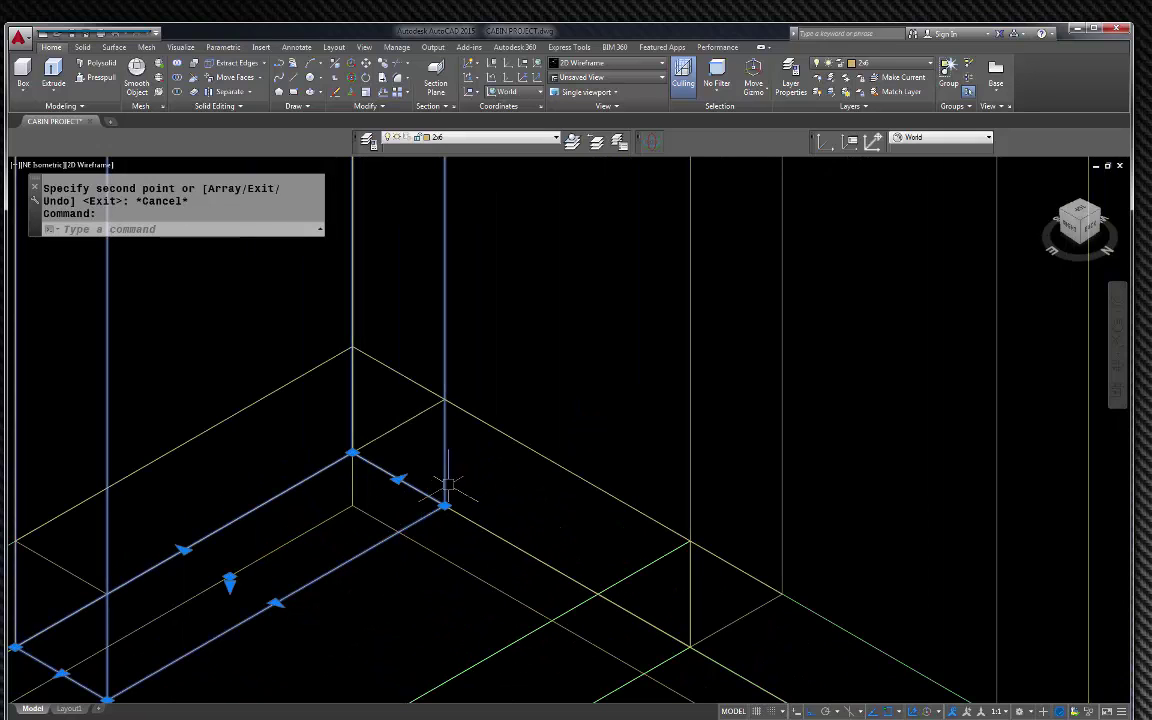
scroll(518, 463, "down", 4)
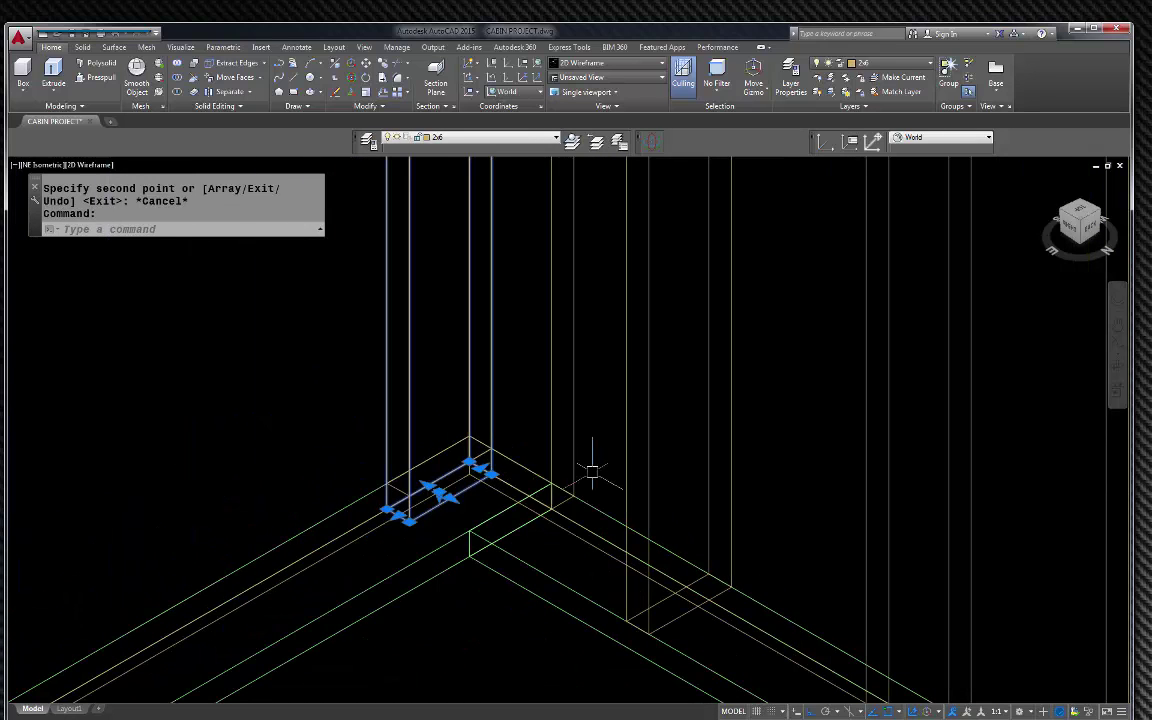
type("m")
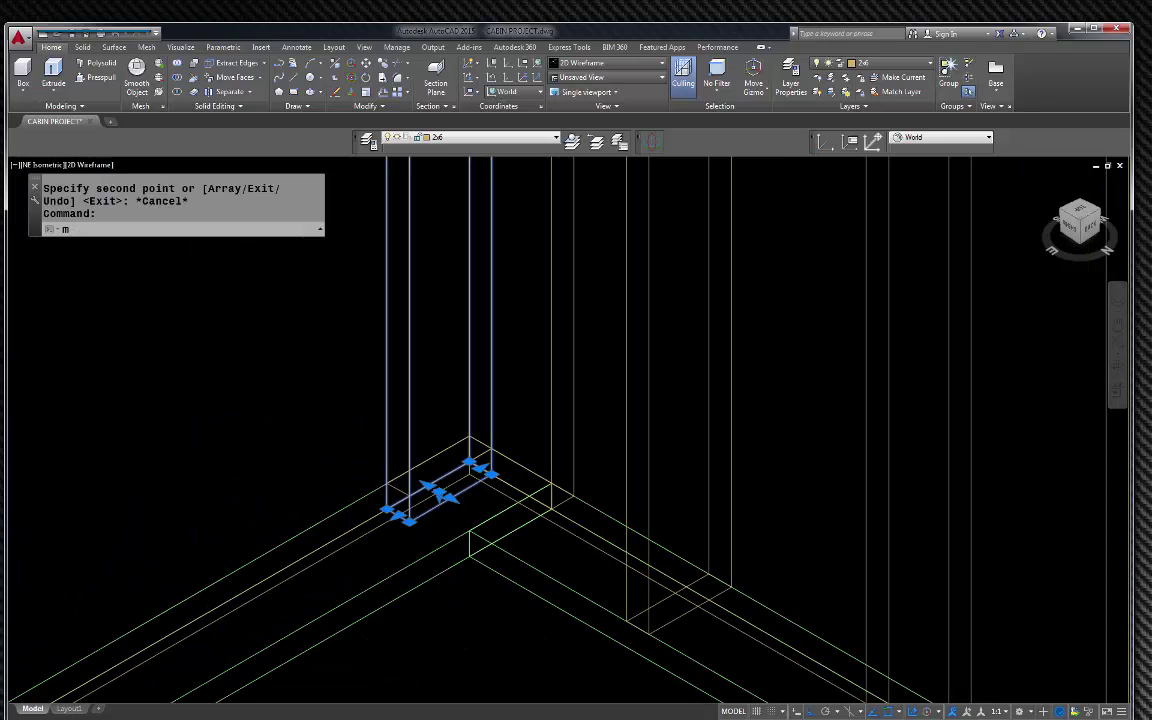
key("Return")
left_click(483, 472)
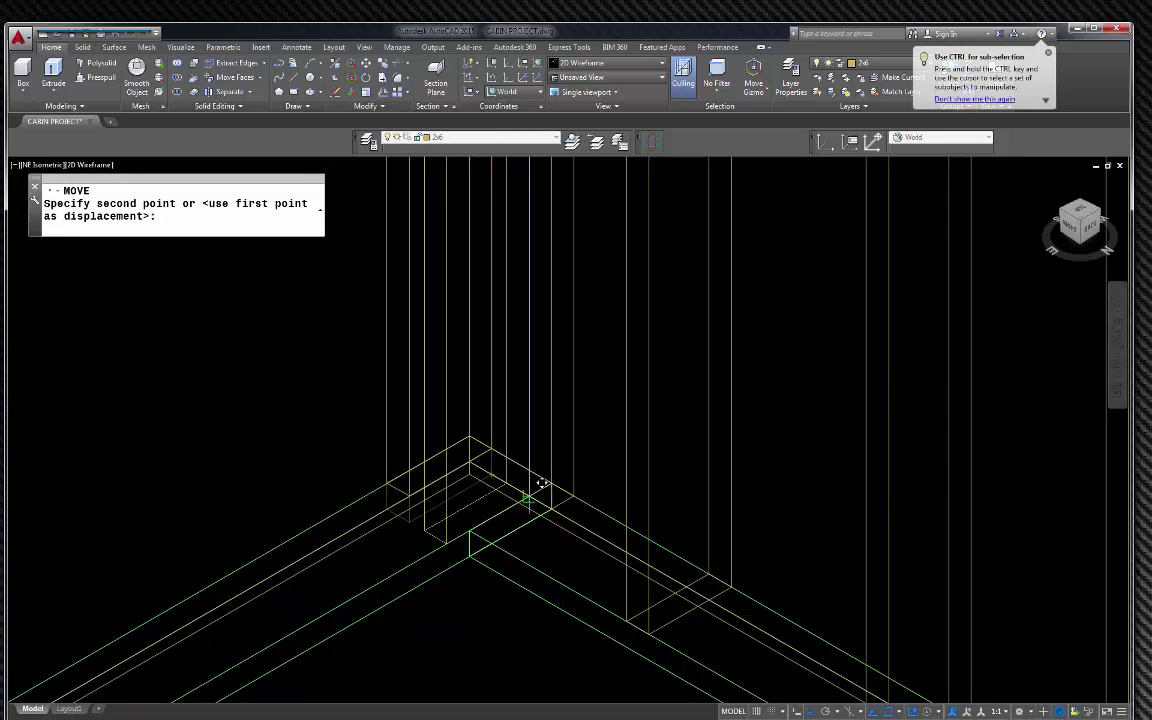
key("Escape")
Examine the tops and bottoms of both wall corners in wireframe, comparing how the three studs are arranged.
scroll(470, 470, "down", 3)
scroll(485, 295, "up", 5)
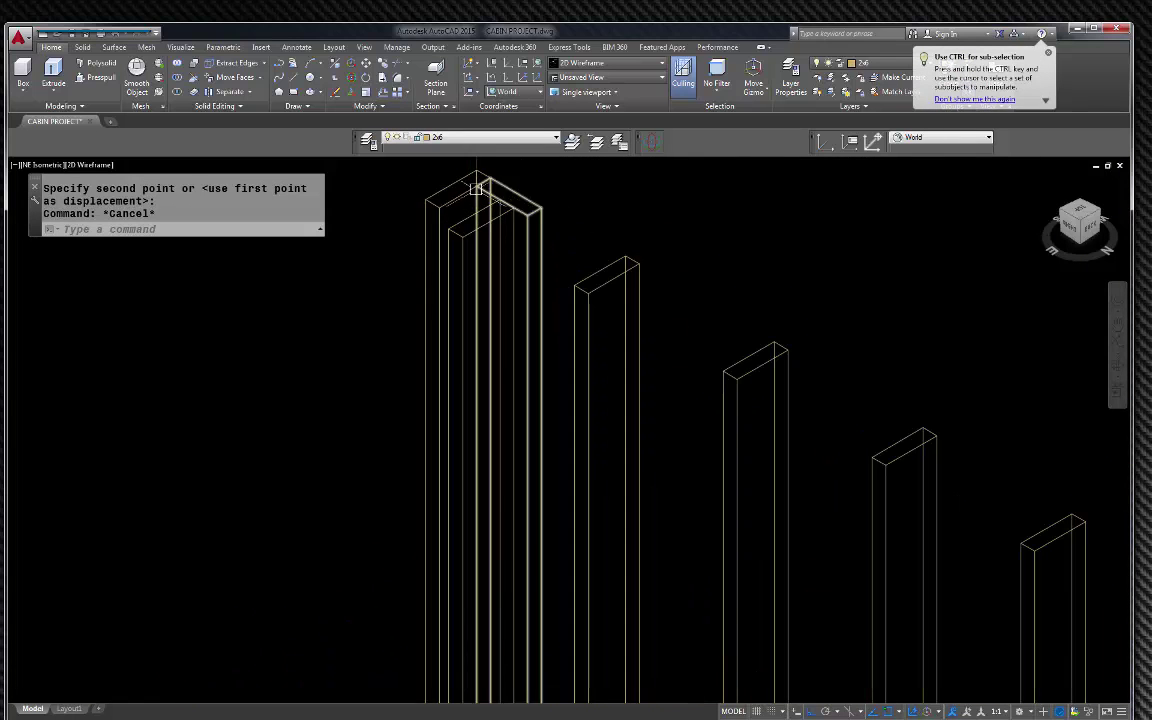
scroll(640, 250, "down", 2)
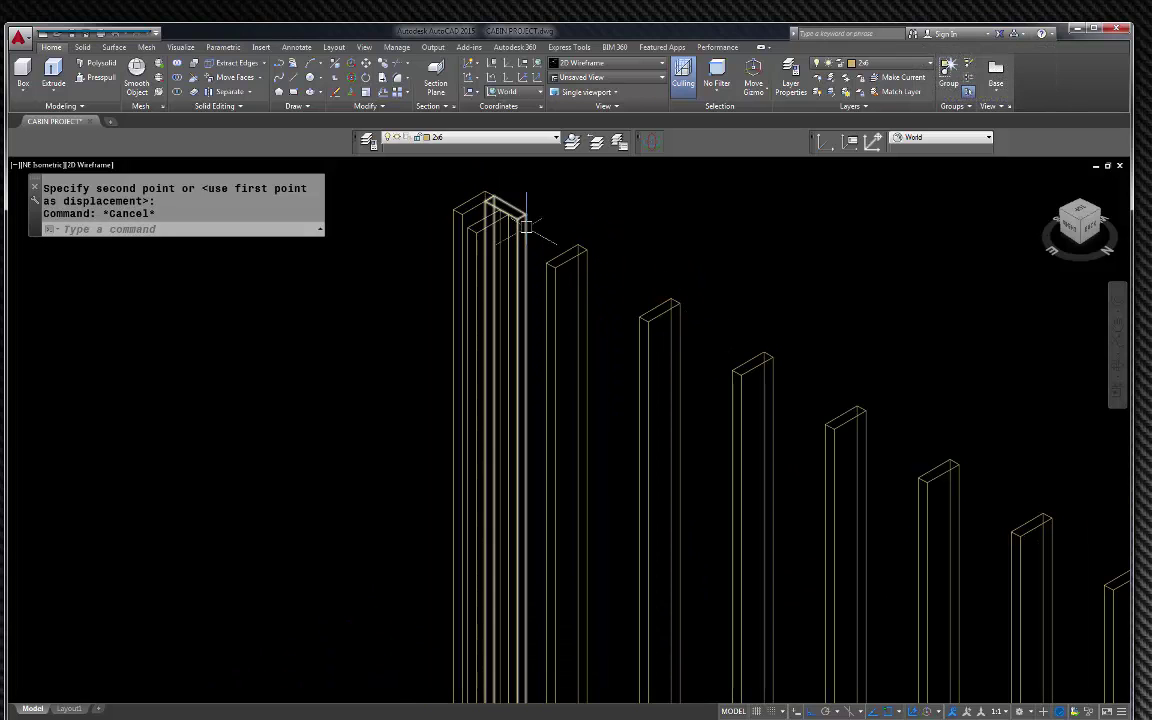
scroll(450, 226, "down", 3)
scroll(680, 345, "up", 3)
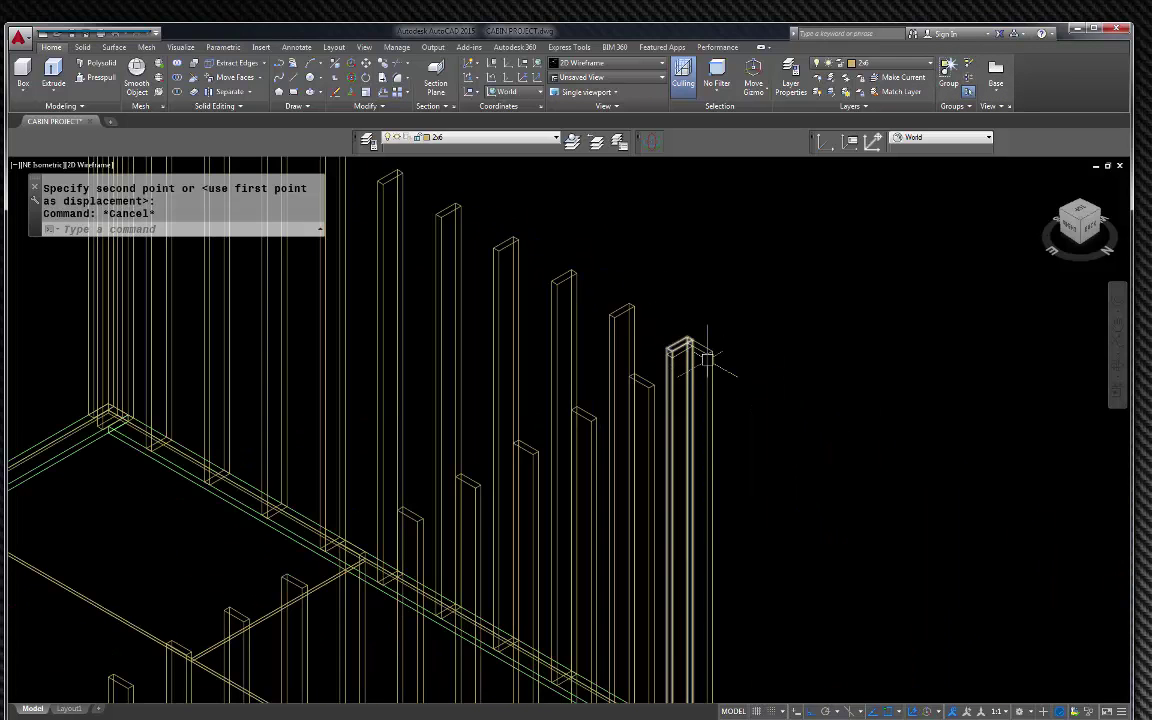
scroll(700, 334, "up", 3)
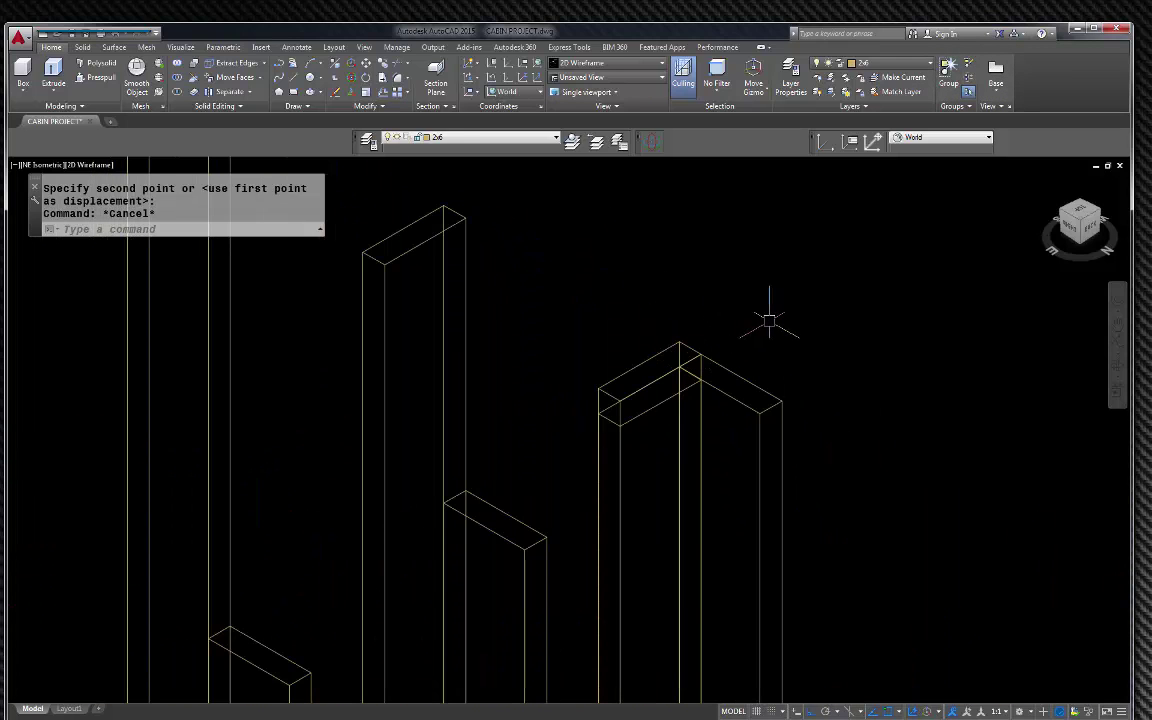
scroll(700, 296, "down", 2)
scroll(668, 517, "up", 3)
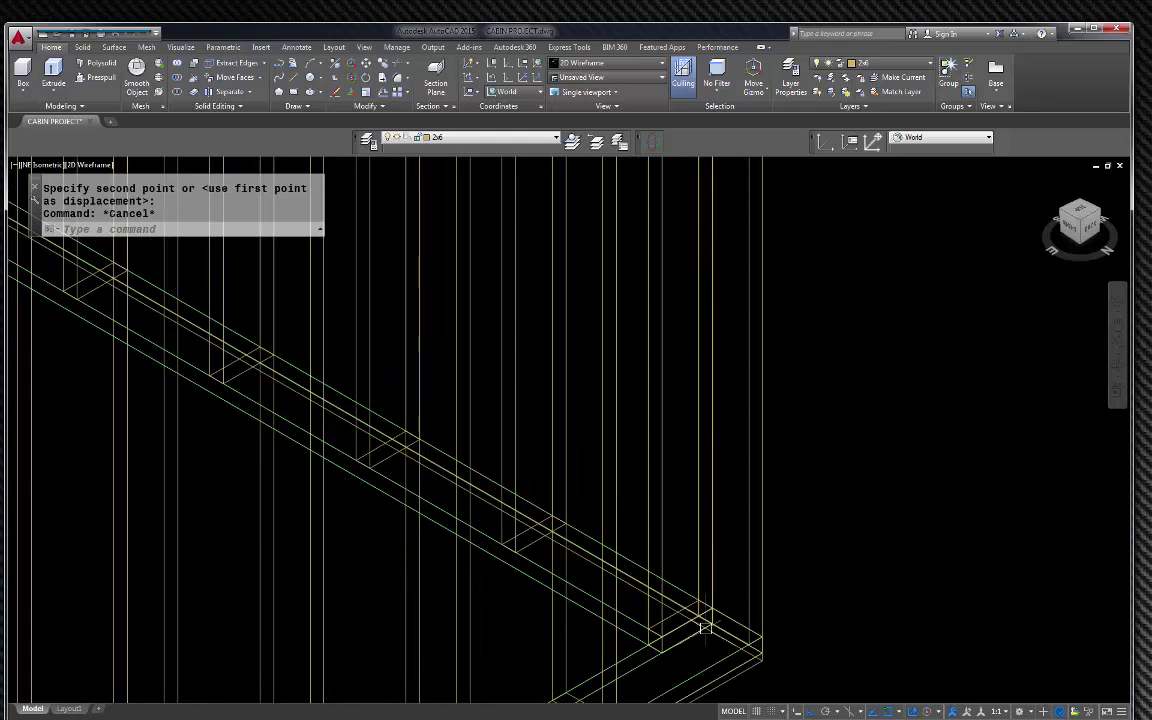
scroll(704, 657, "up", 2)
scroll(620, 610, "down", 2)
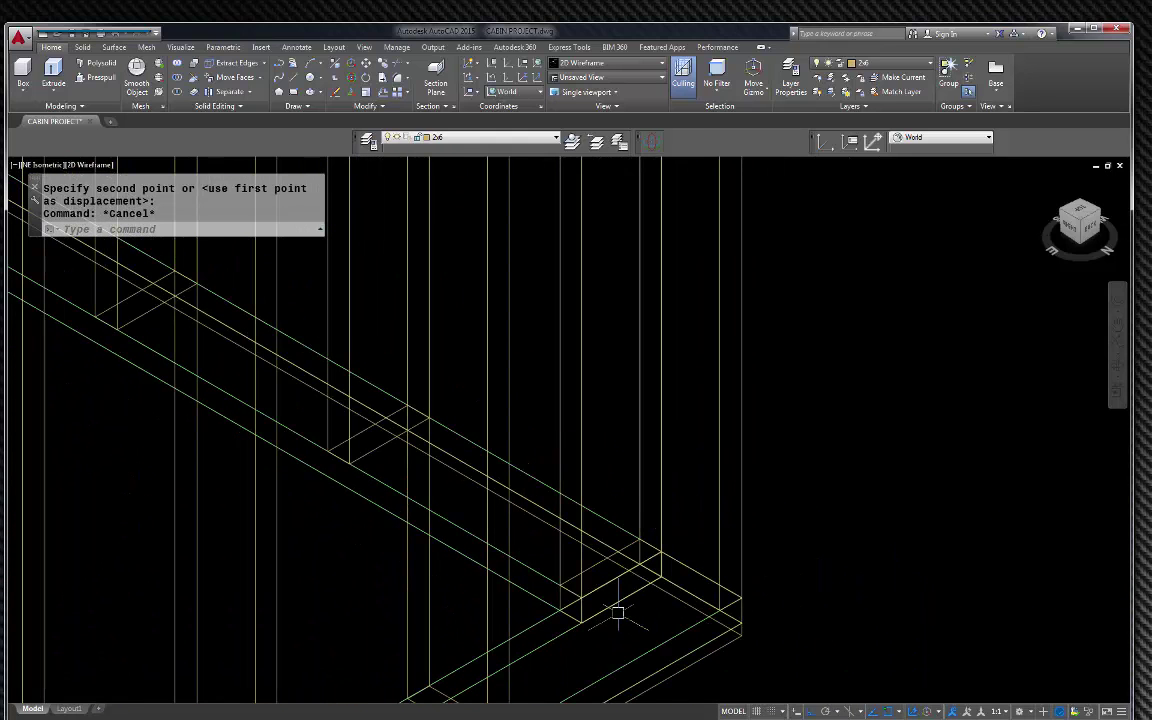
Apply the Realistic visual style and inspect the framing and its front corner from the SE Isometric view.
left_click(620, 62)
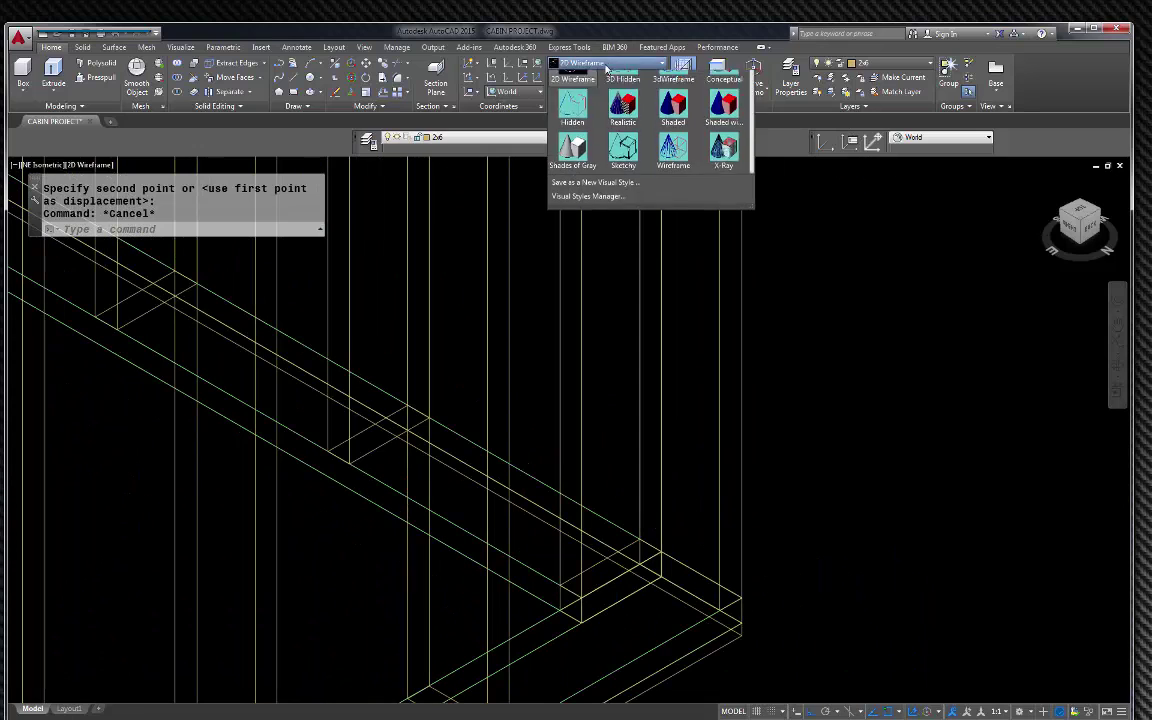
left_click(727, 85)
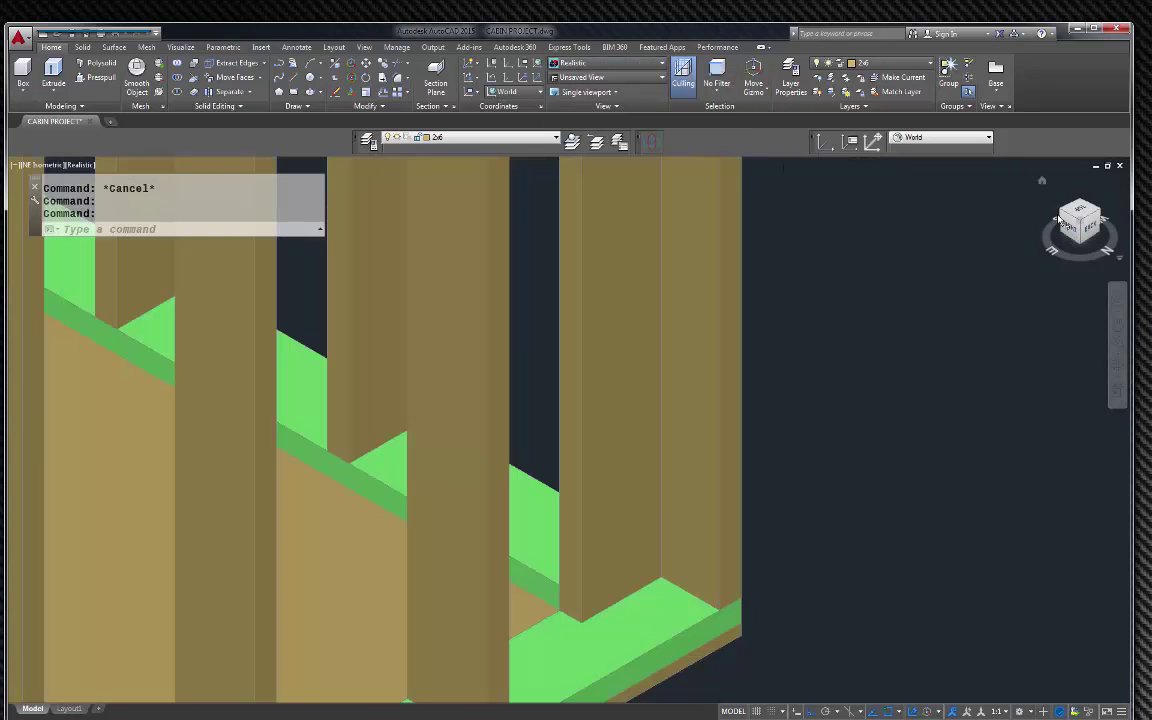
left_click(1068, 212)
scroll(296, 406, "up", 6)
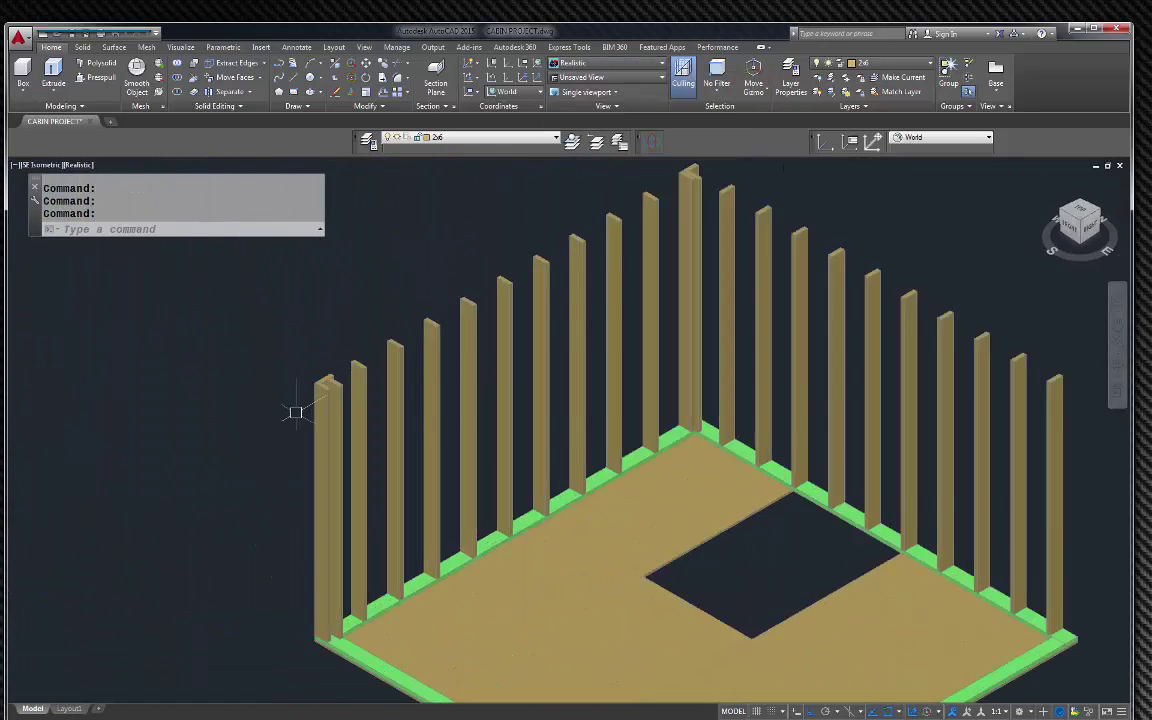
scroll(360, 257, "down", 3)
scroll(360, 252, "down", 3)
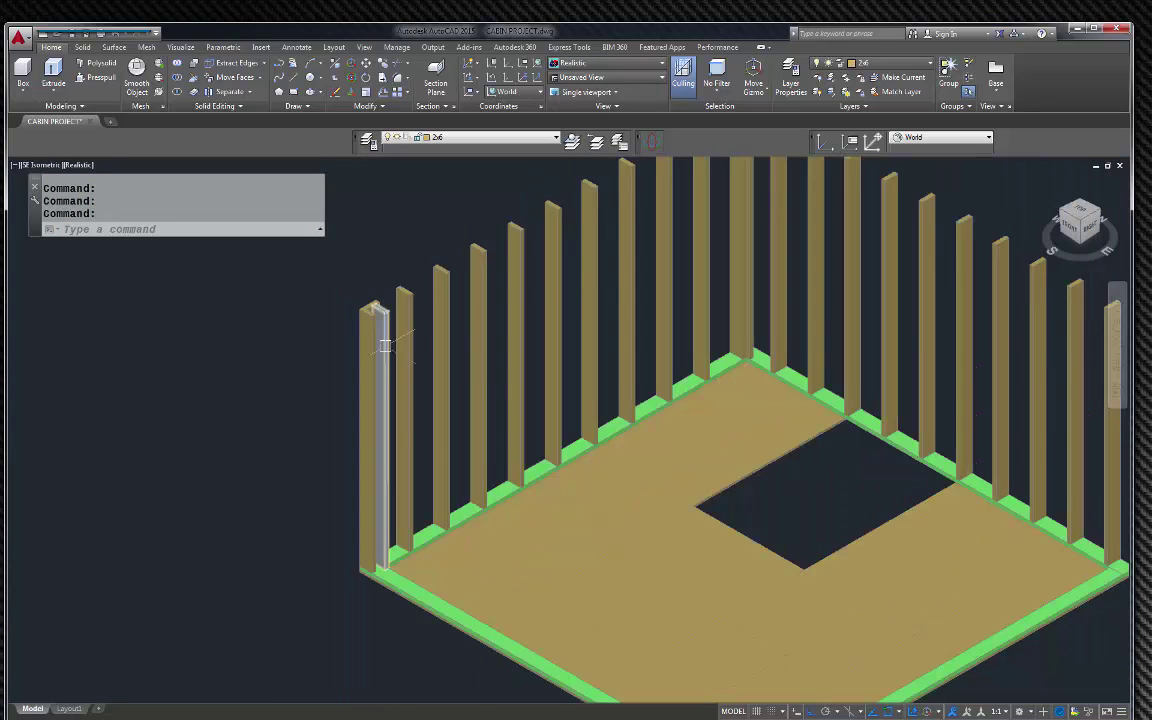
scroll(376, 565, "up", 5)
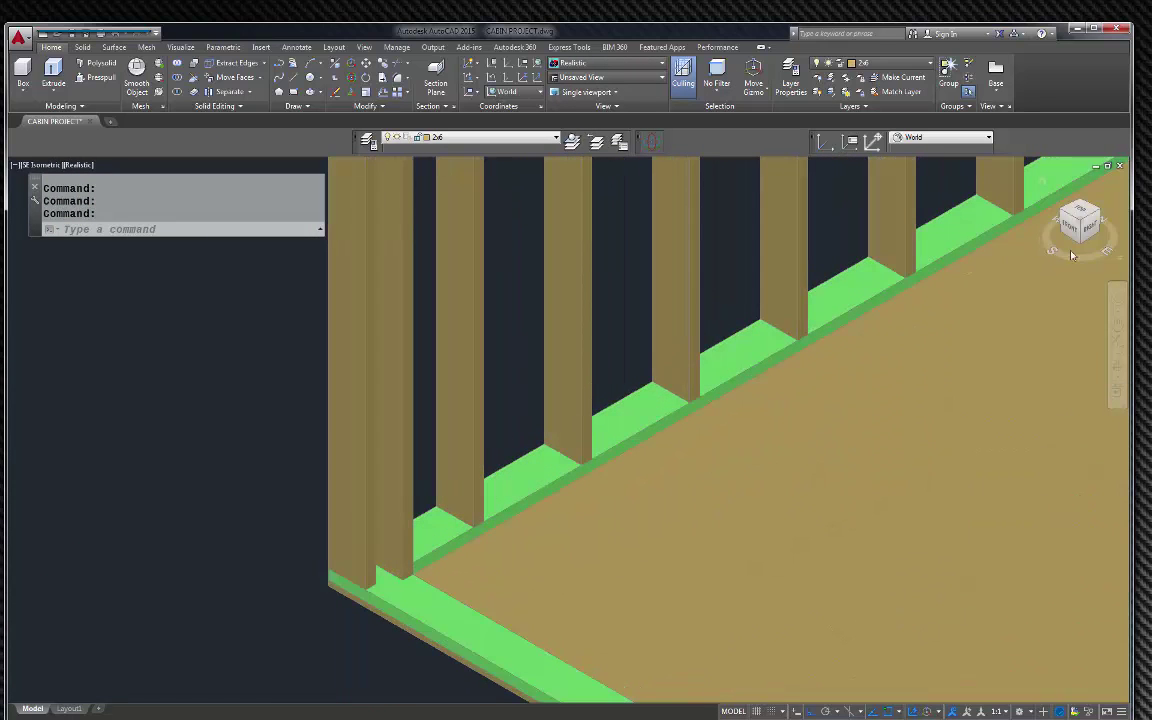
Inspect the three-stud corners at both ends of the wall from the NE Isometric view.
left_click(1107, 220)
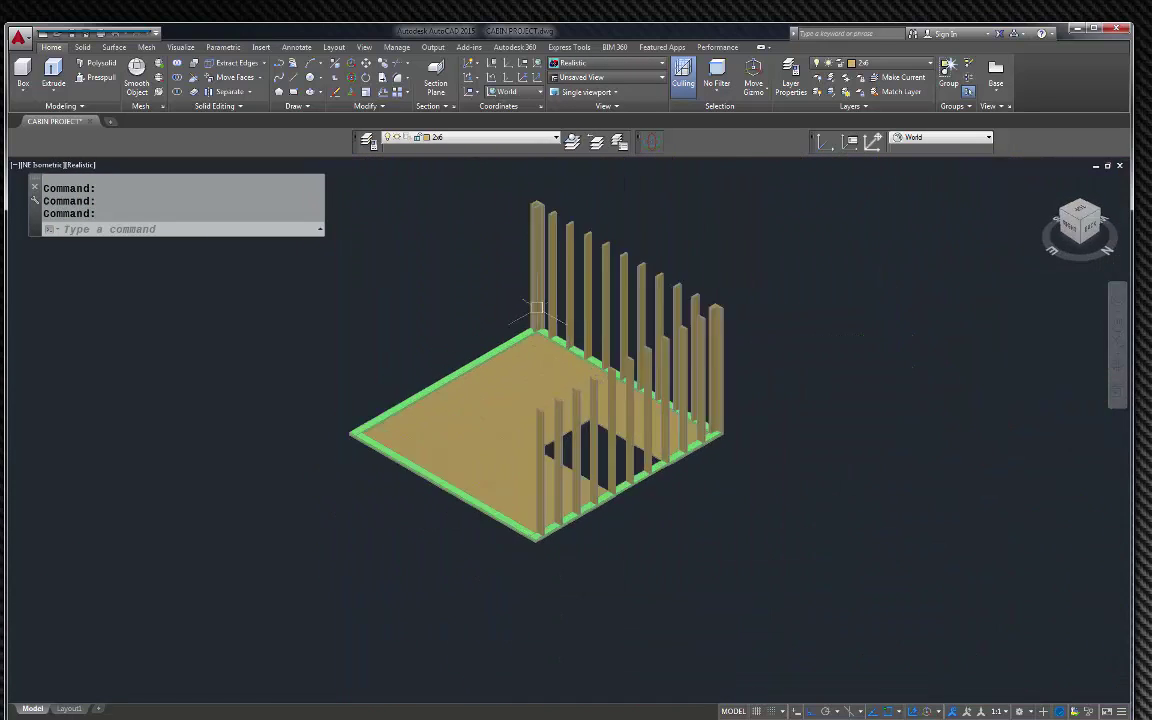
scroll(534, 318, "up", 5)
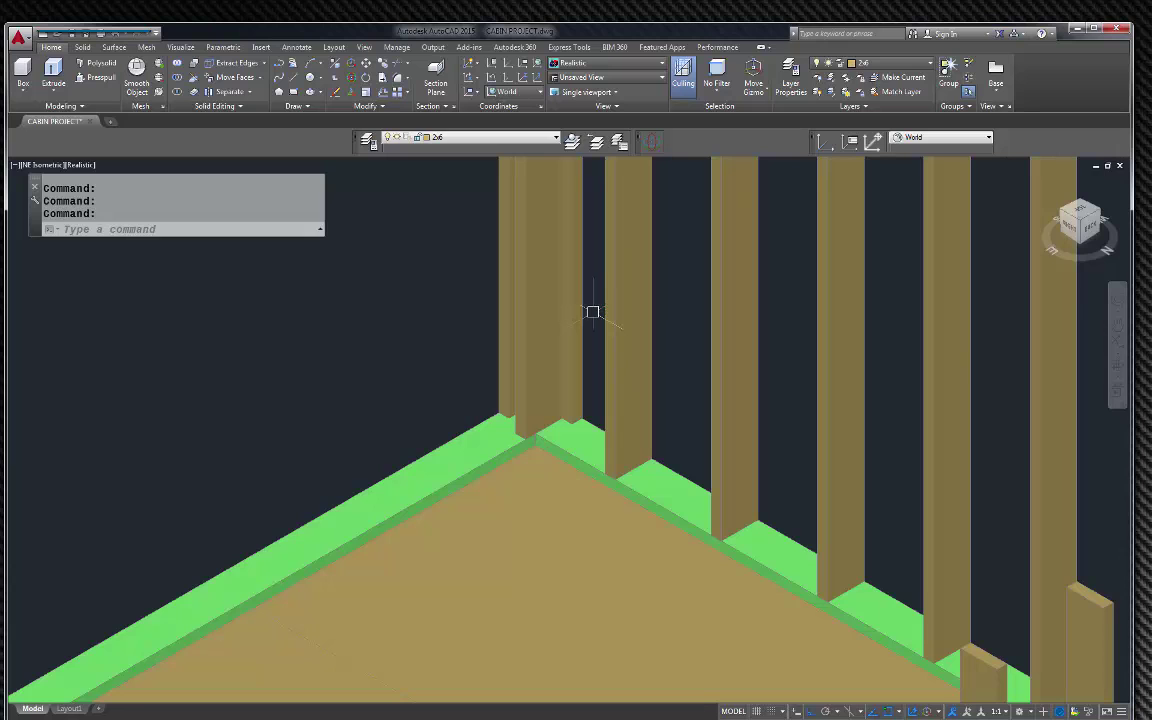
scroll(600, 350, "down", 5)
scroll(830, 470, "up", 5)
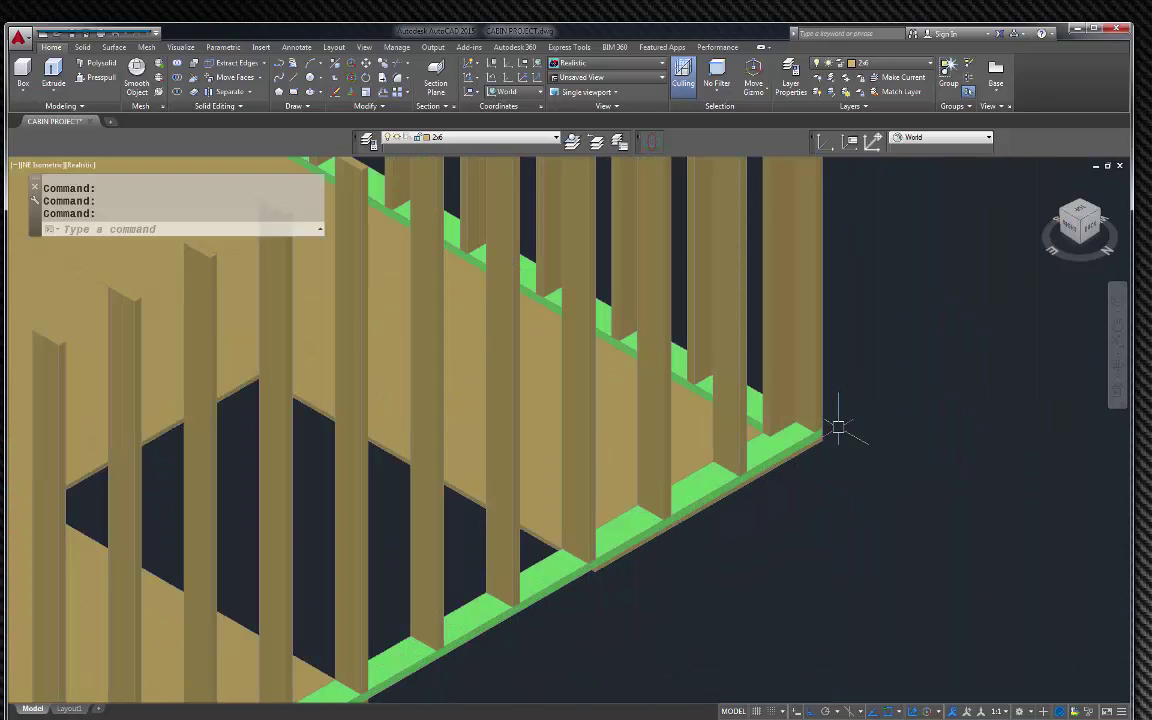
scroll(835, 430, "down", 5)
scroll(829, 314, "up", 5)
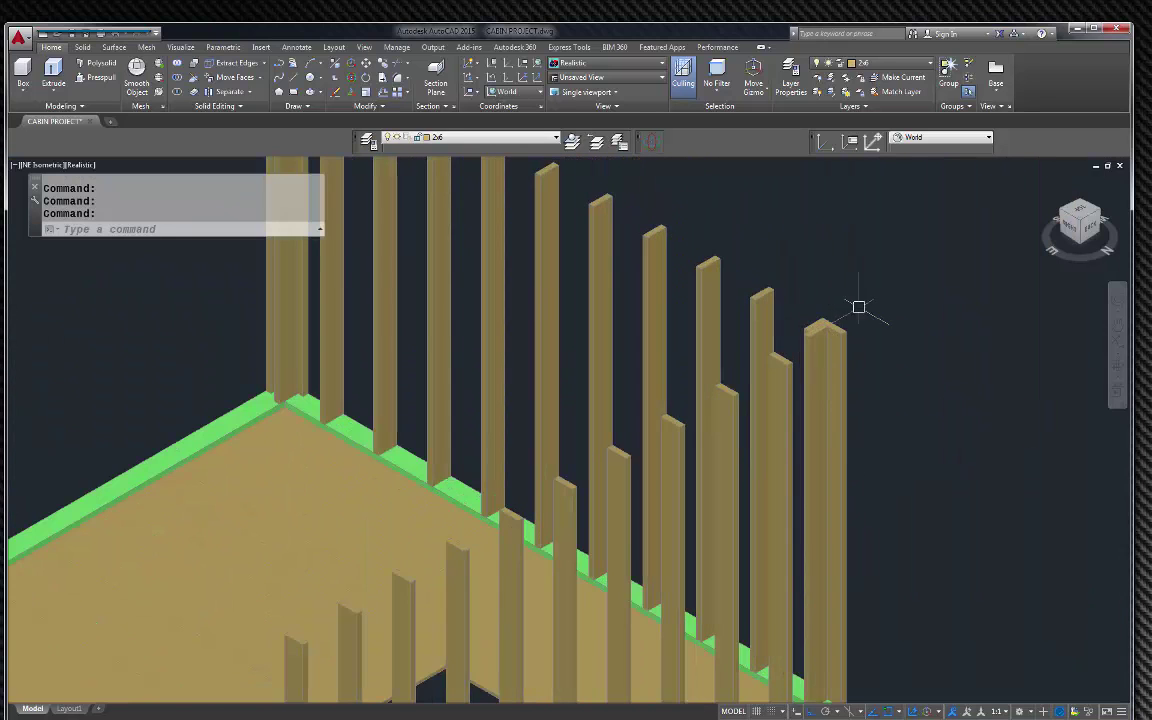
scroll(856, 307, "down", 5)
scroll(764, 247, "up", 5)
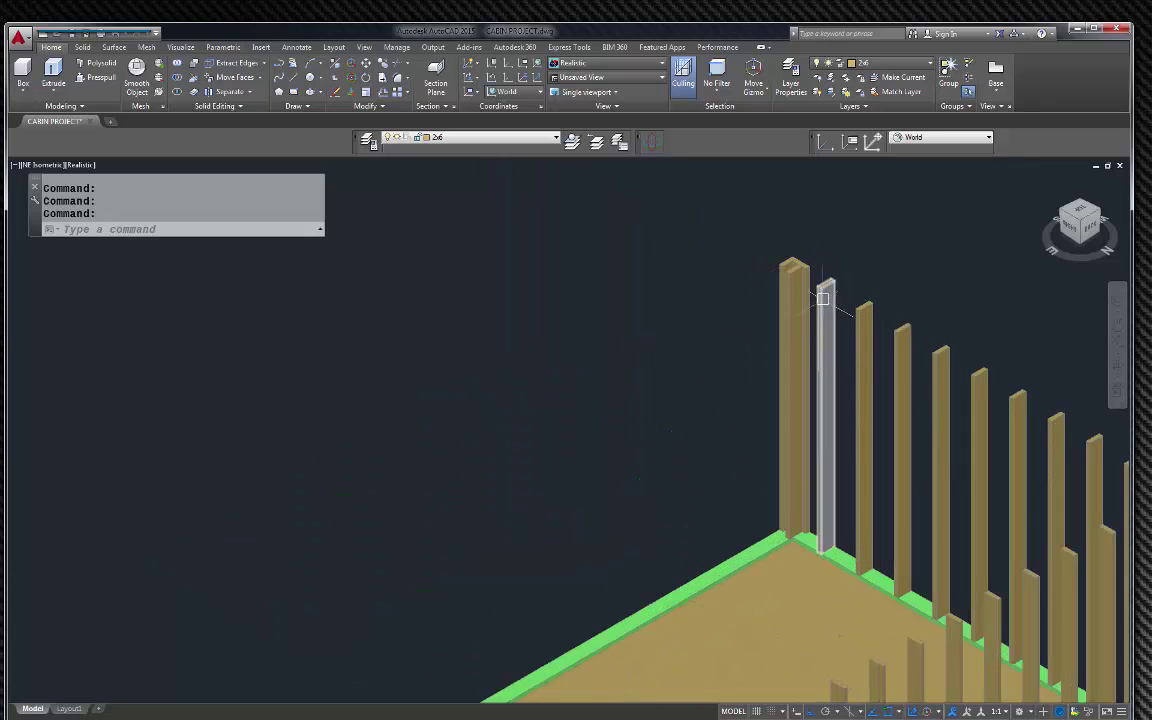
Move the corner's inner stud clear of the bottom plates and erase the corner stud standing perpendicular to it.
scroll(830, 290, "up", 3)
scroll(740, 240, "down", 4)
scroll(740, 370, "up", 3)
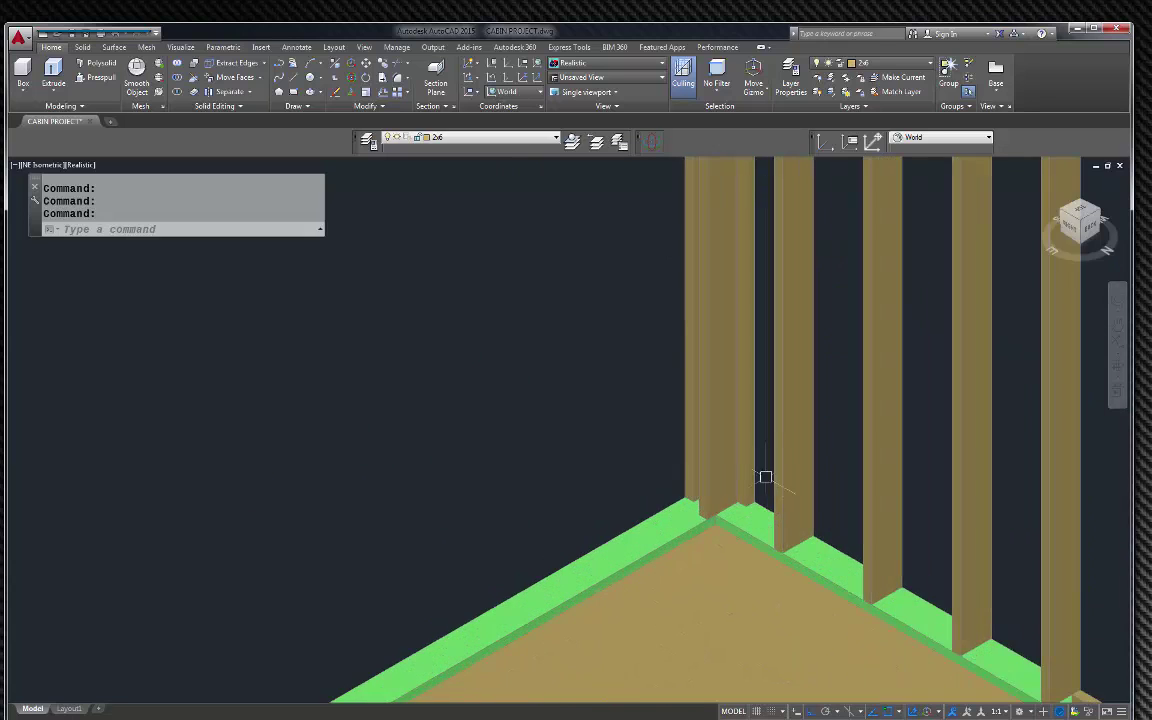
scroll(764, 470, "up", 2)
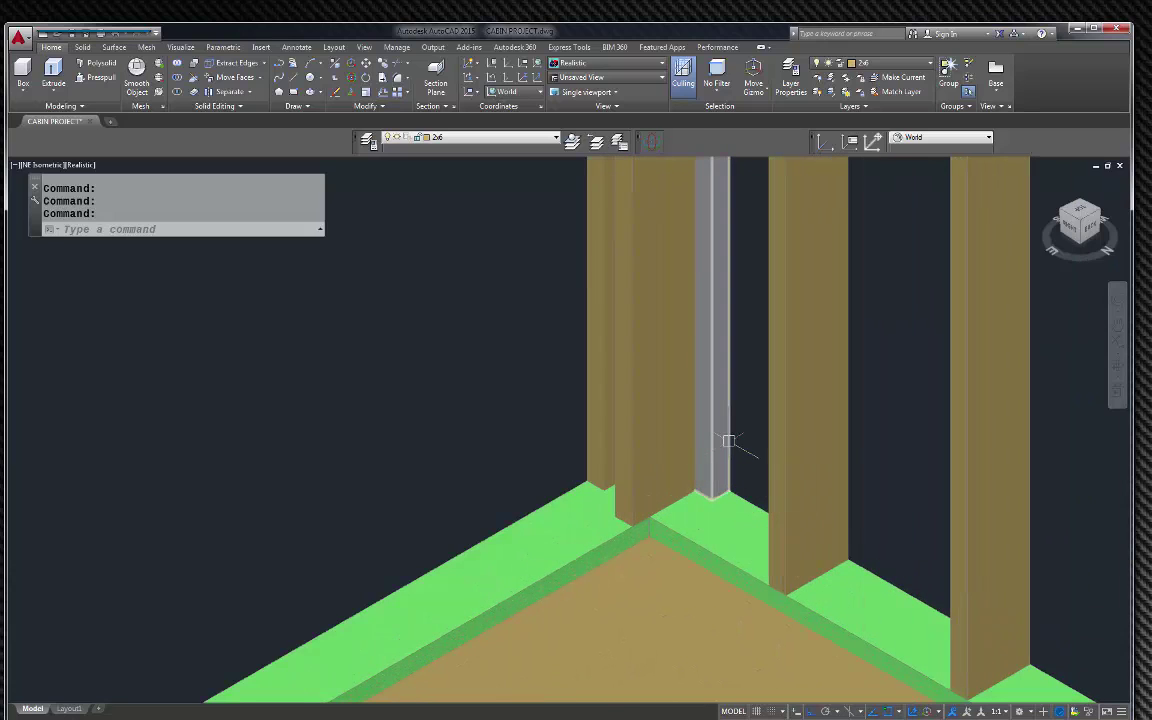
left_click(661, 481)
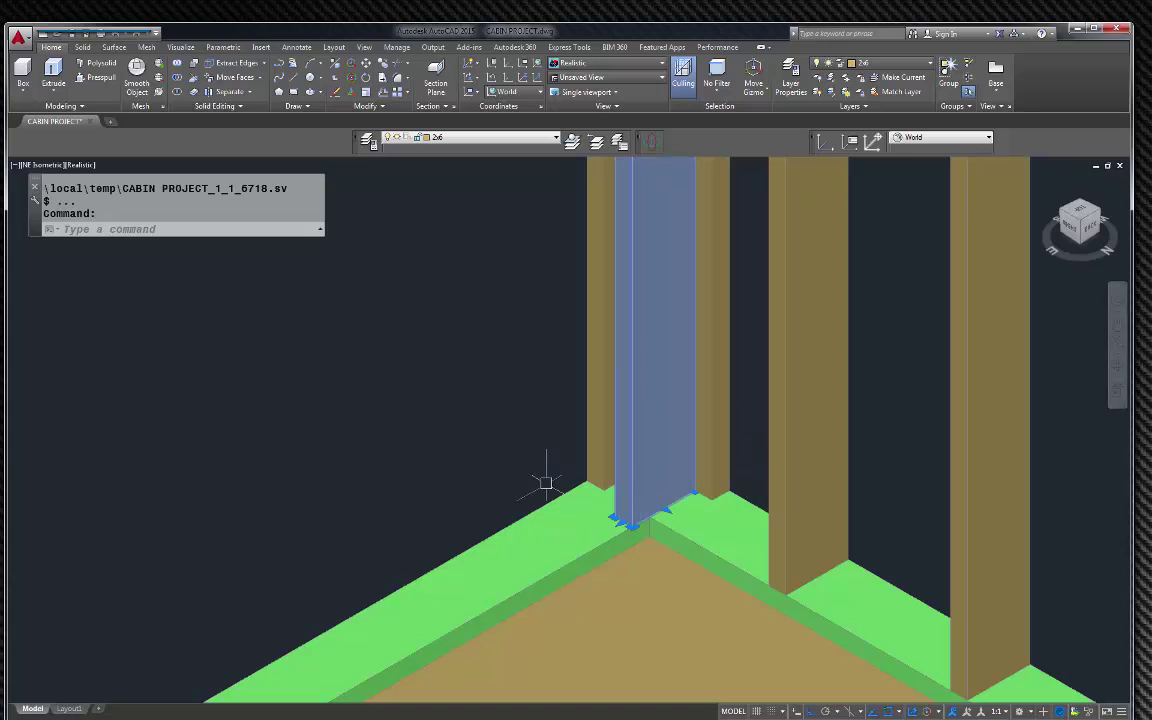
type("m")
key("Return")
left_click(506, 463)
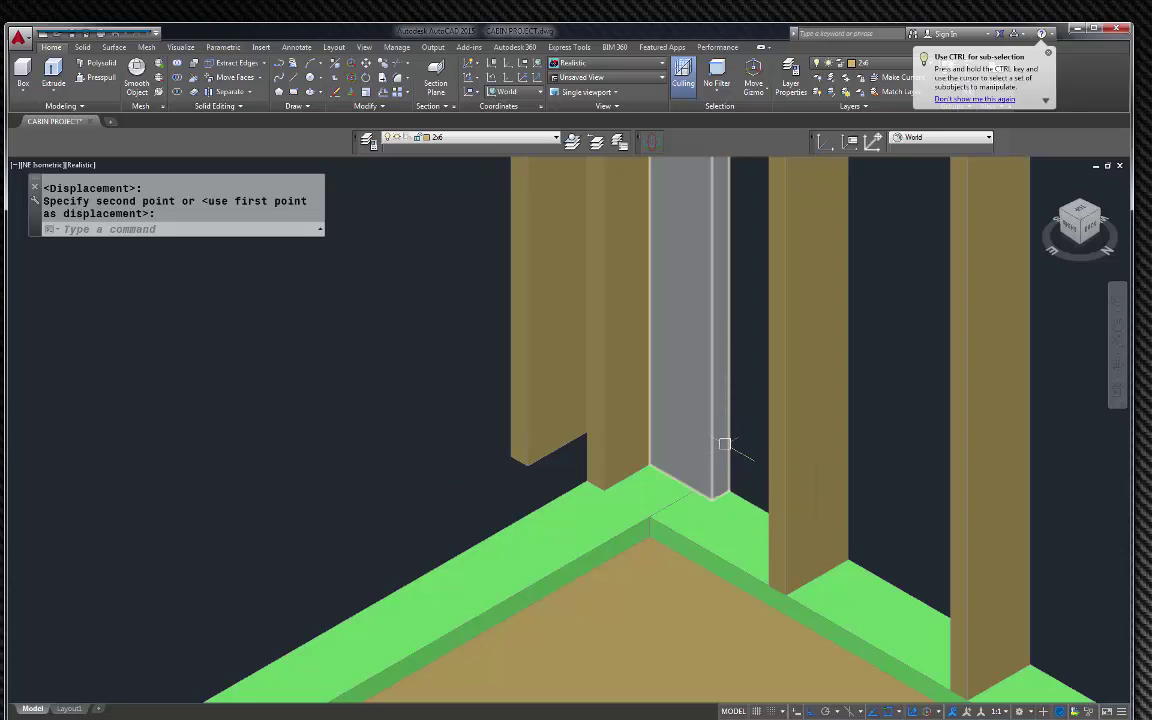
key("Escape")
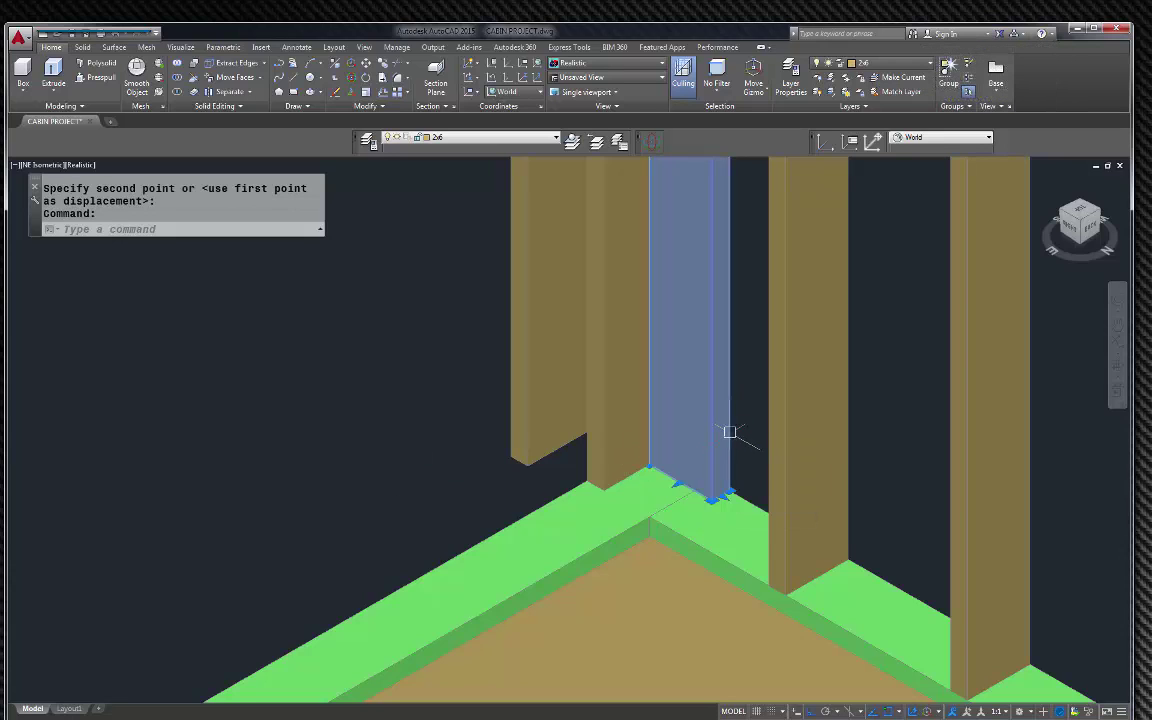
key("Delete")
Copy the remaining corner stud by its bottom corner to the joint between the two bottom plates.
left_click(666, 440)
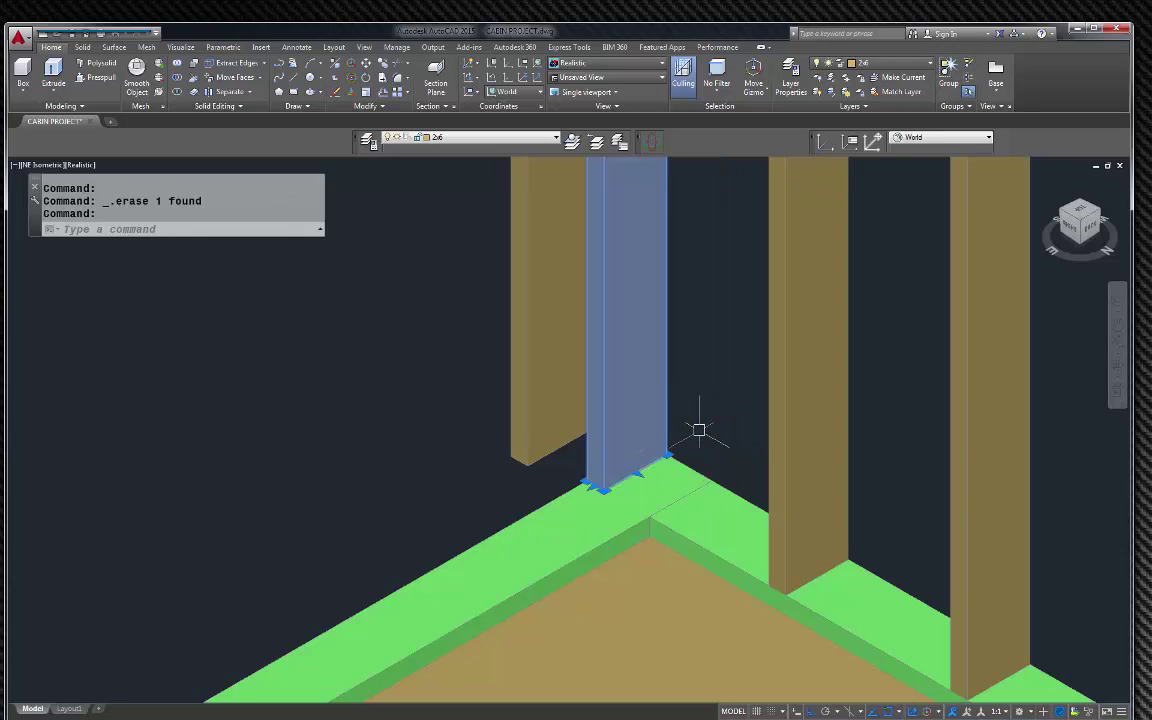
type("co")
key("Return")
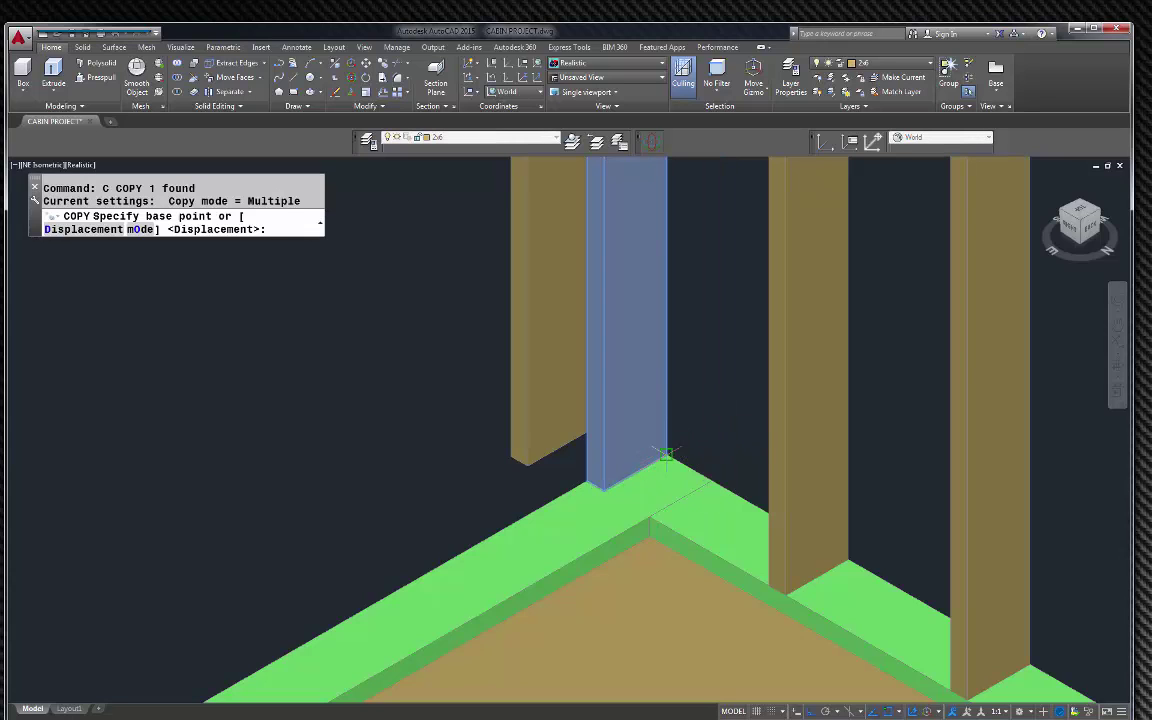
left_click(666, 458)
left_click(720, 470)
key("Escape")
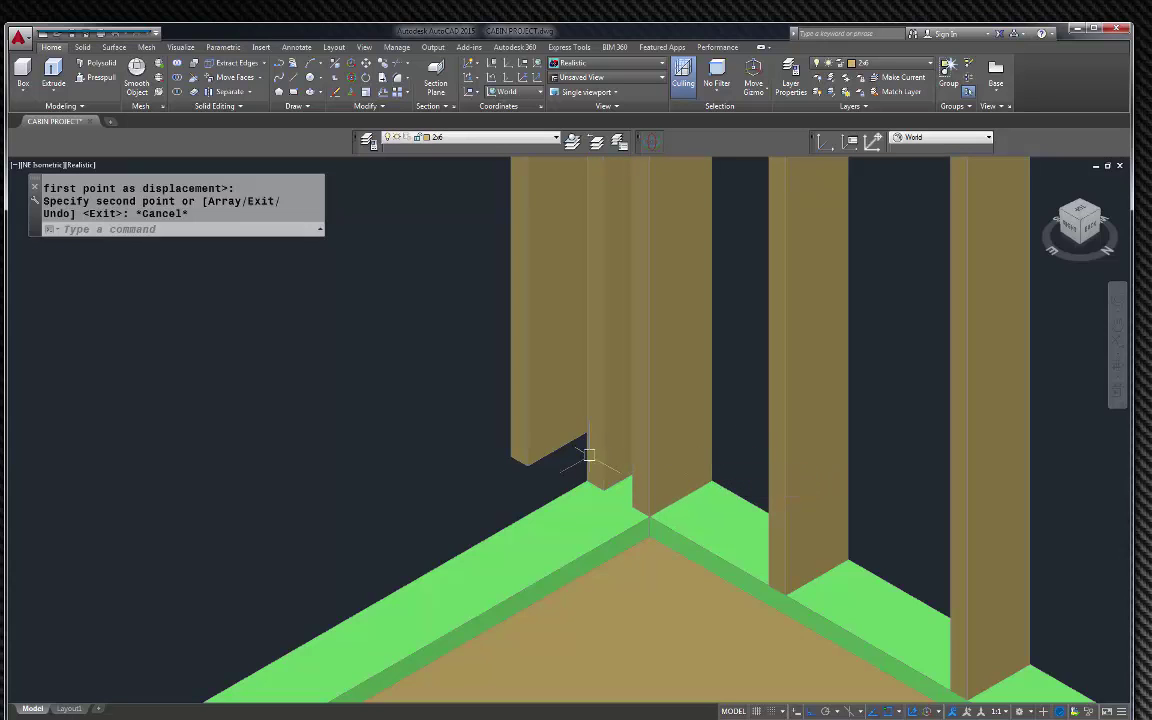
Rotate the stud set aside off the plates by 90 degrees about its bottom corner.
left_click(528, 458)
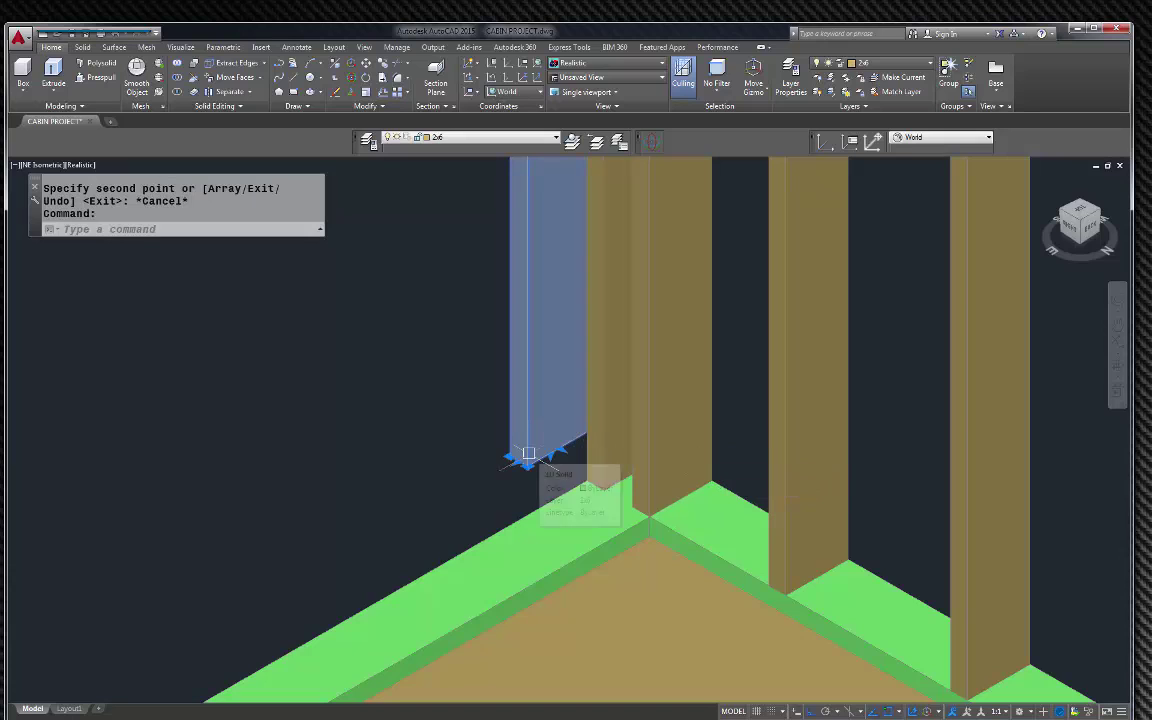
type("ro")
key("Return")
left_click(510, 458)
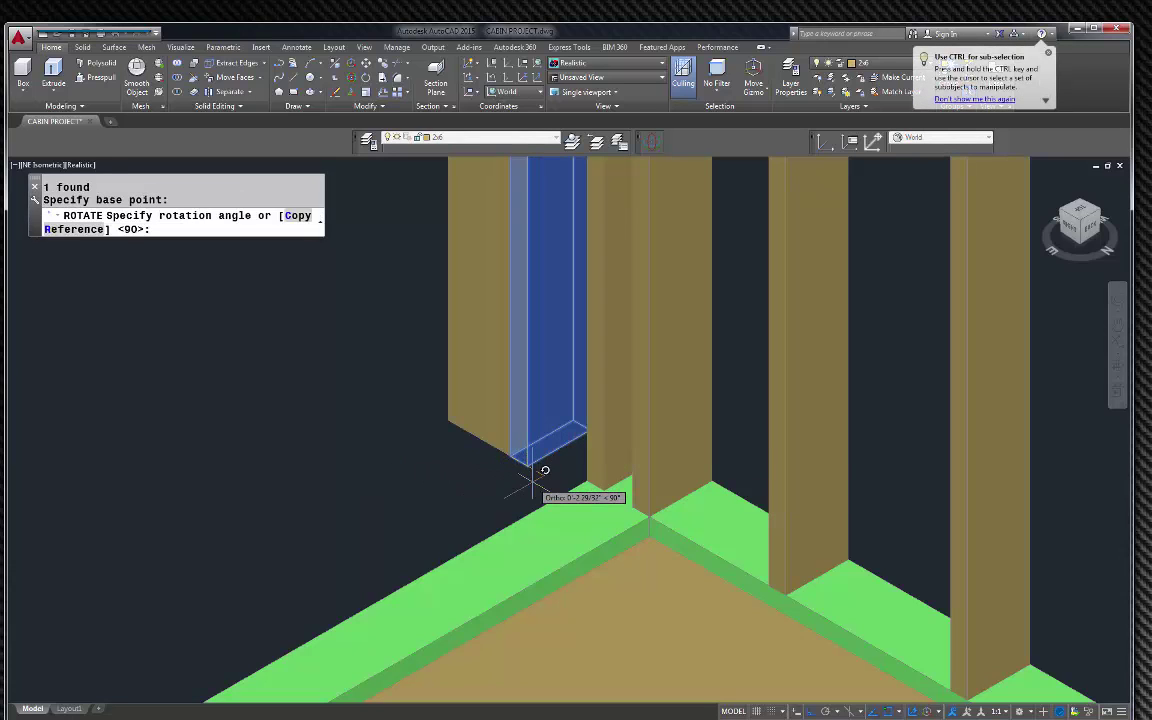
left_click(538, 480)
Move the rotated stud by its bottom corner onto the plates, against the other studs at the corner.
left_click(531, 436)
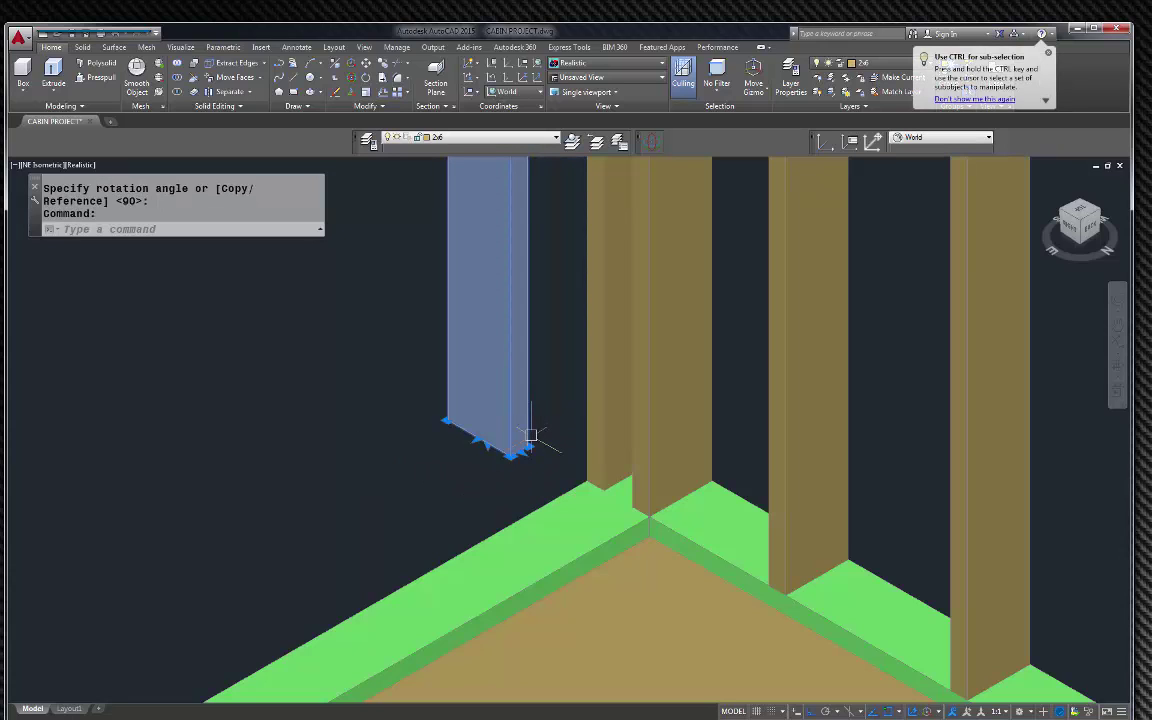
type("m")
key("Return")
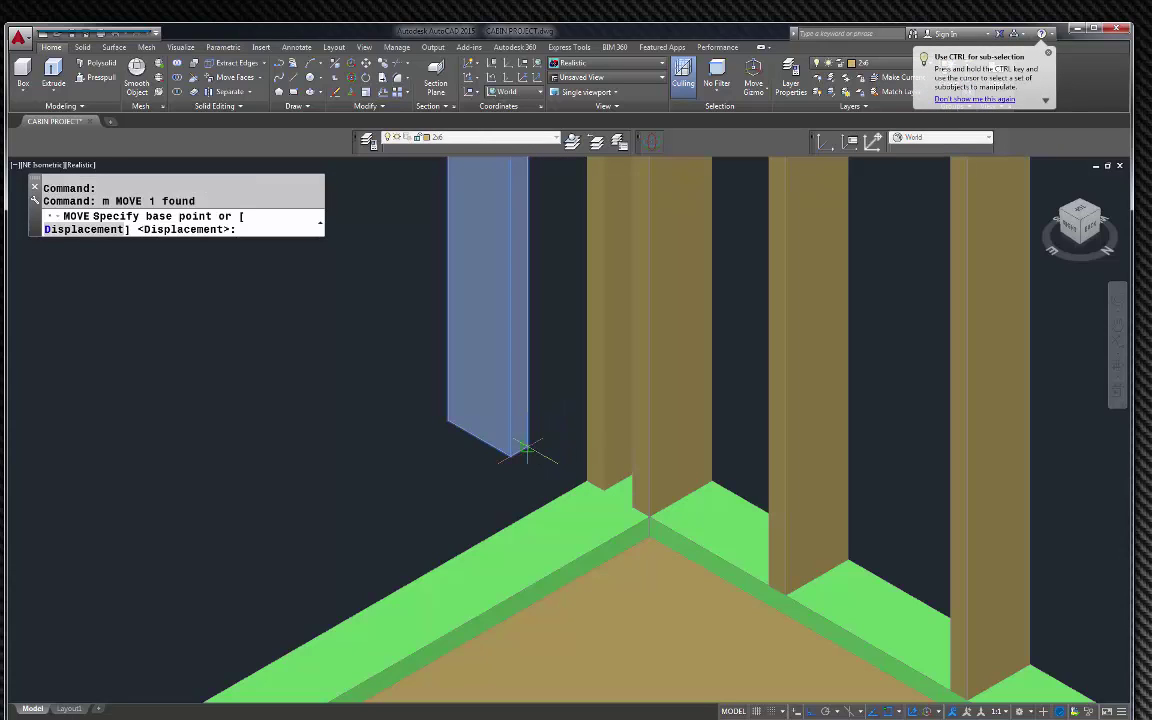
left_click(526, 448)
left_click(662, 503)
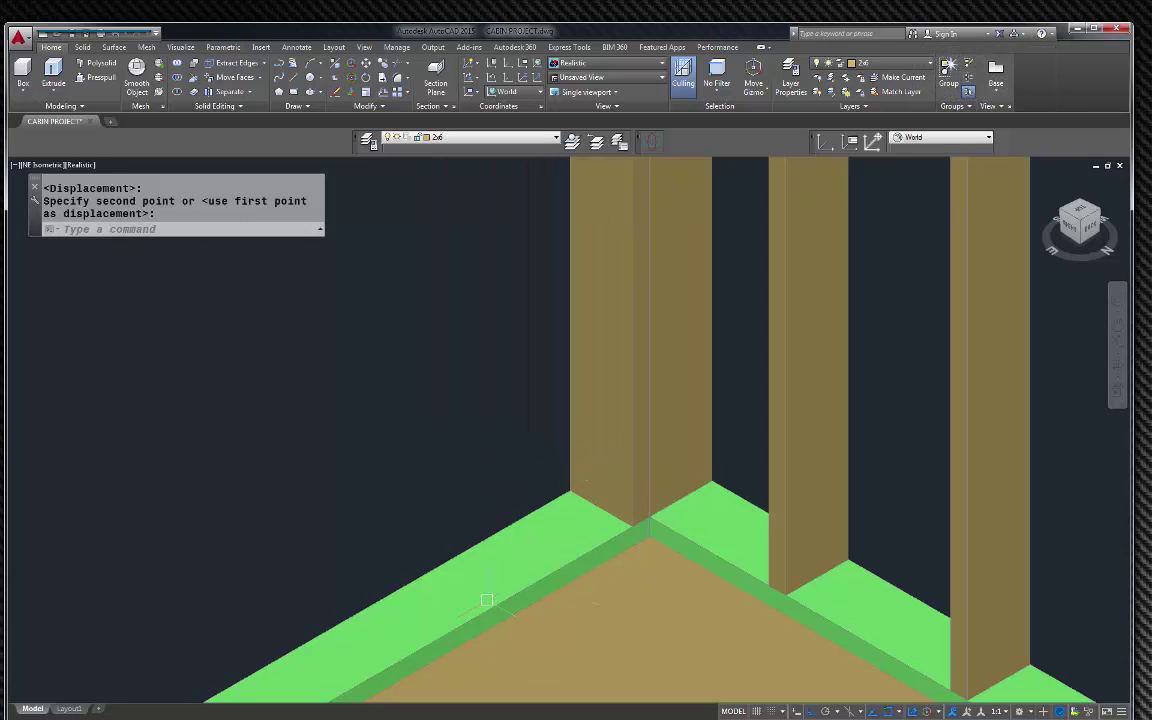
scroll(496, 581, "down", 4)
scroll(546, 570, "up", 3)
scroll(546, 570, "down", 3)
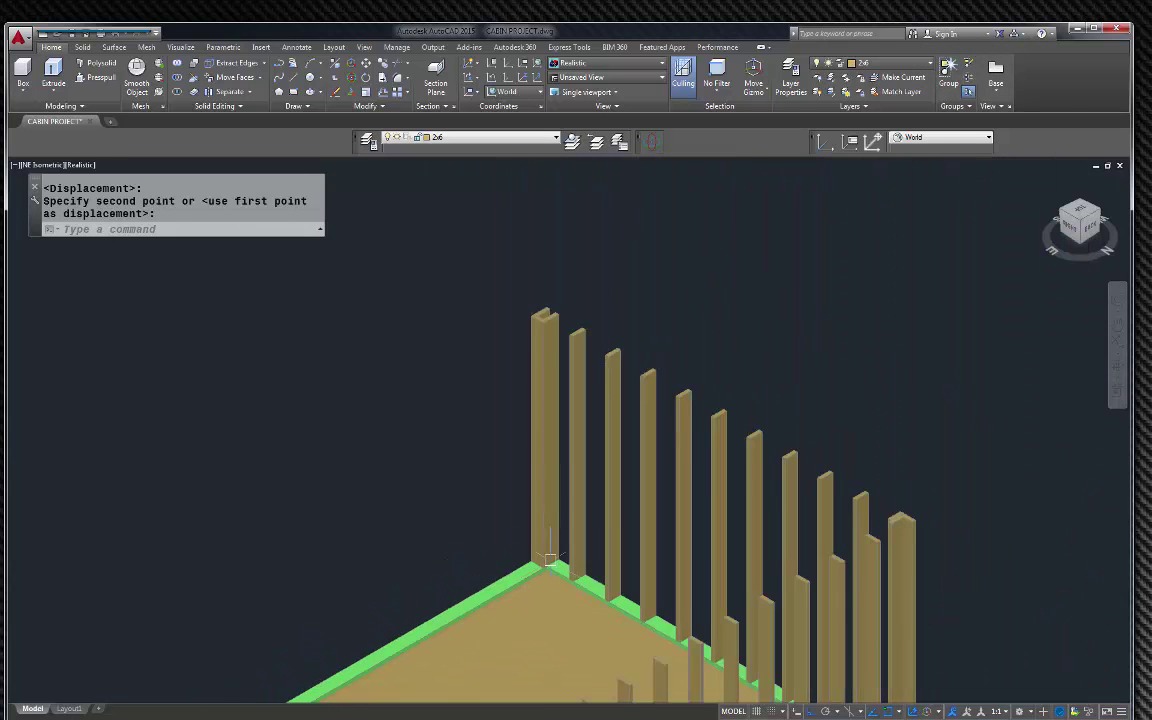
Erase the copied stud beside the rotated one at the wall corner.
scroll(580, 400, "up", 5)
left_click(560, 380)
key("Delete")
Move the rotated stud by its top corner against the inner face of the remaining corner stud.
left_click(538, 352)
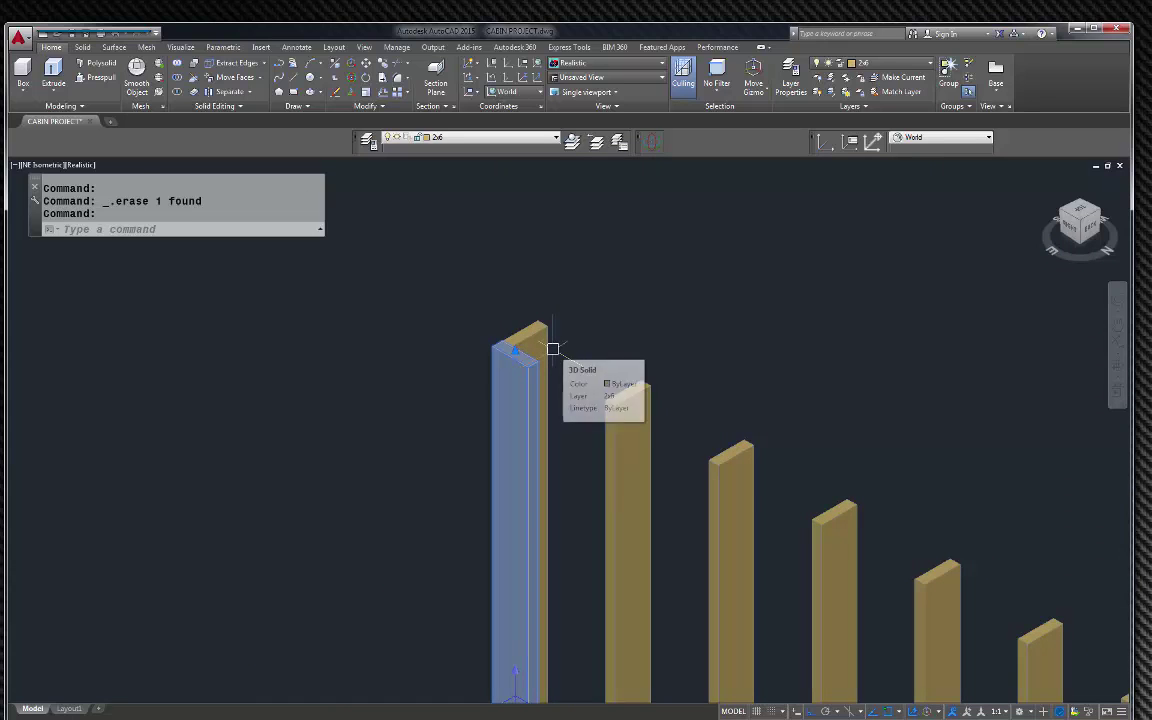
type("m")
key("Return")
scroll(550, 345, "up", 2)
scroll(501, 339, "up", 2)
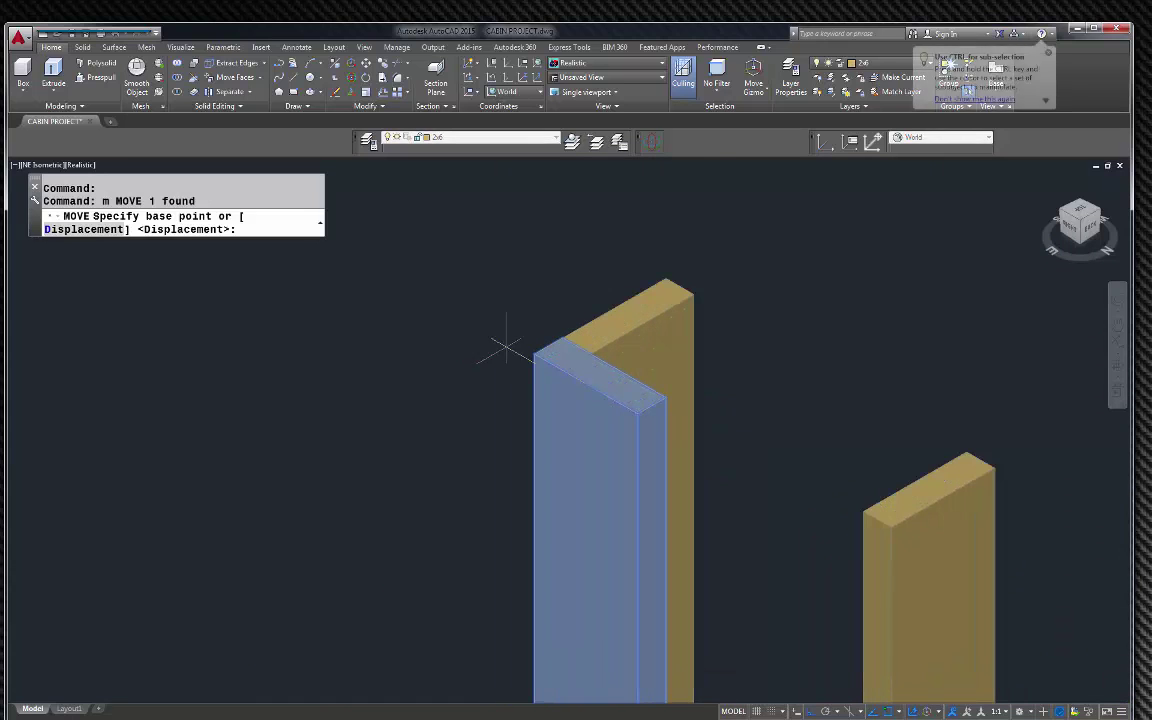
left_click(533, 345)
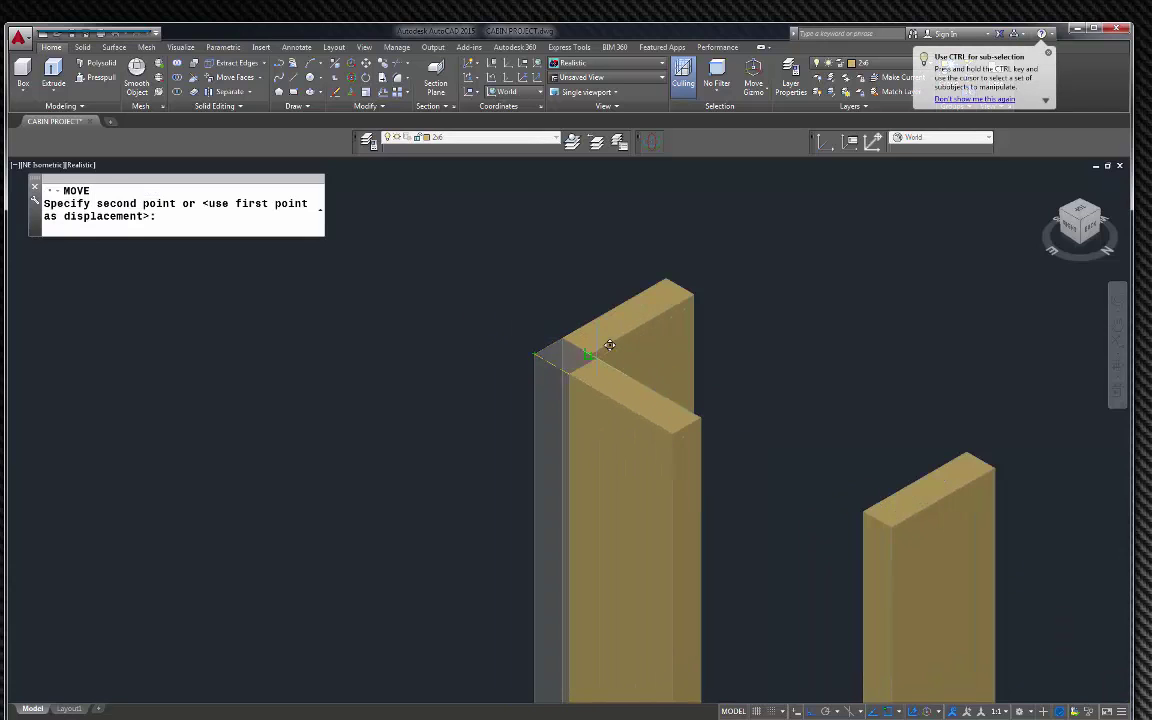
left_click(645, 324)
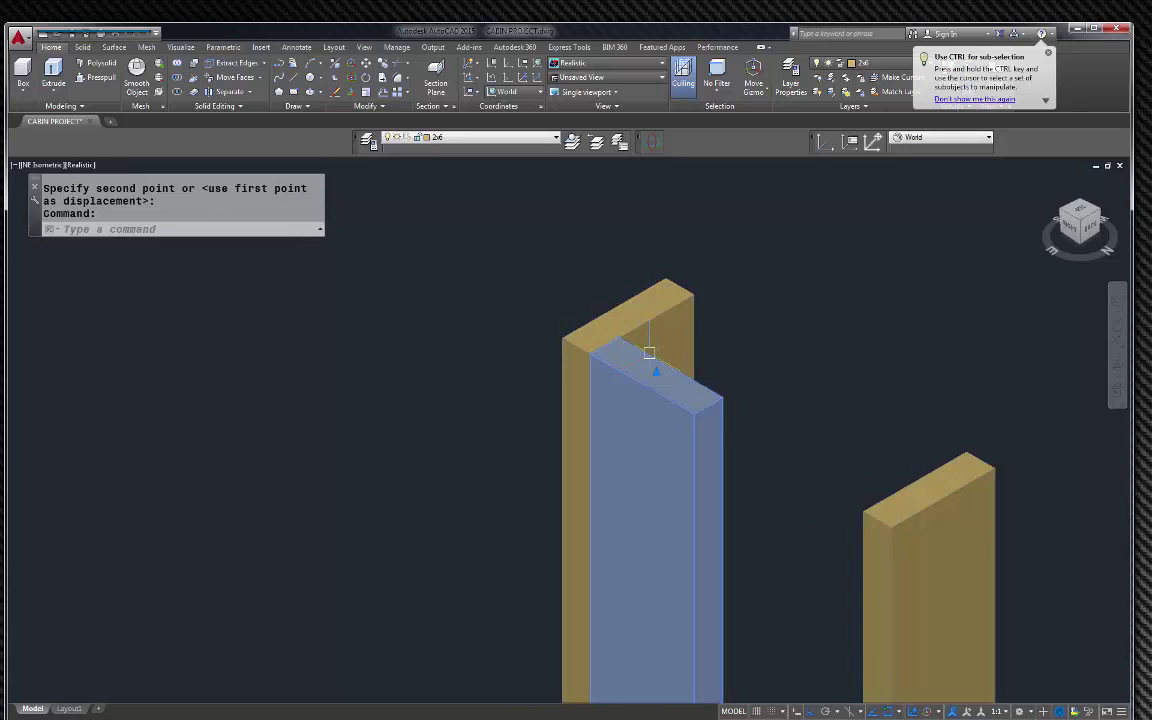
Copy the rotated stud by its top corner to the end of the crosswise stud, completing a three-stud corner.
type("co")
key("Return")
left_click(620, 334)
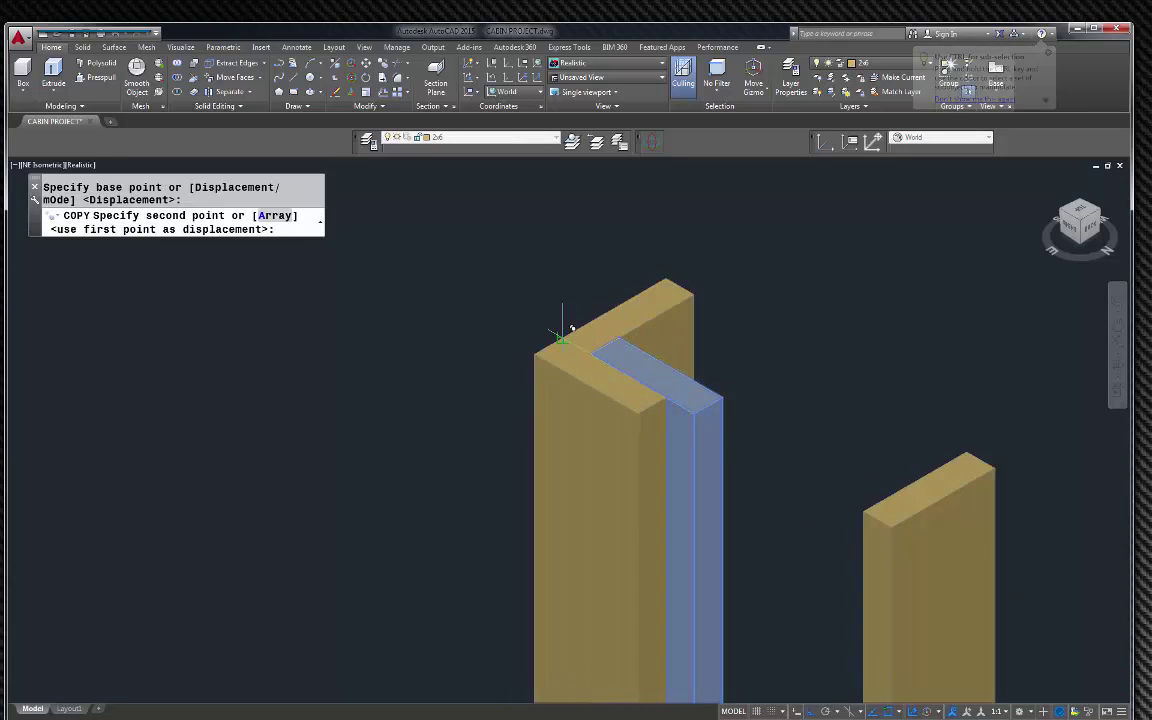
key("Escape")
Inspect the top and bottom of the rebuilt three-stud corner and compare it with the rest of the wall framing.
scroll(540, 329, "down", 2)
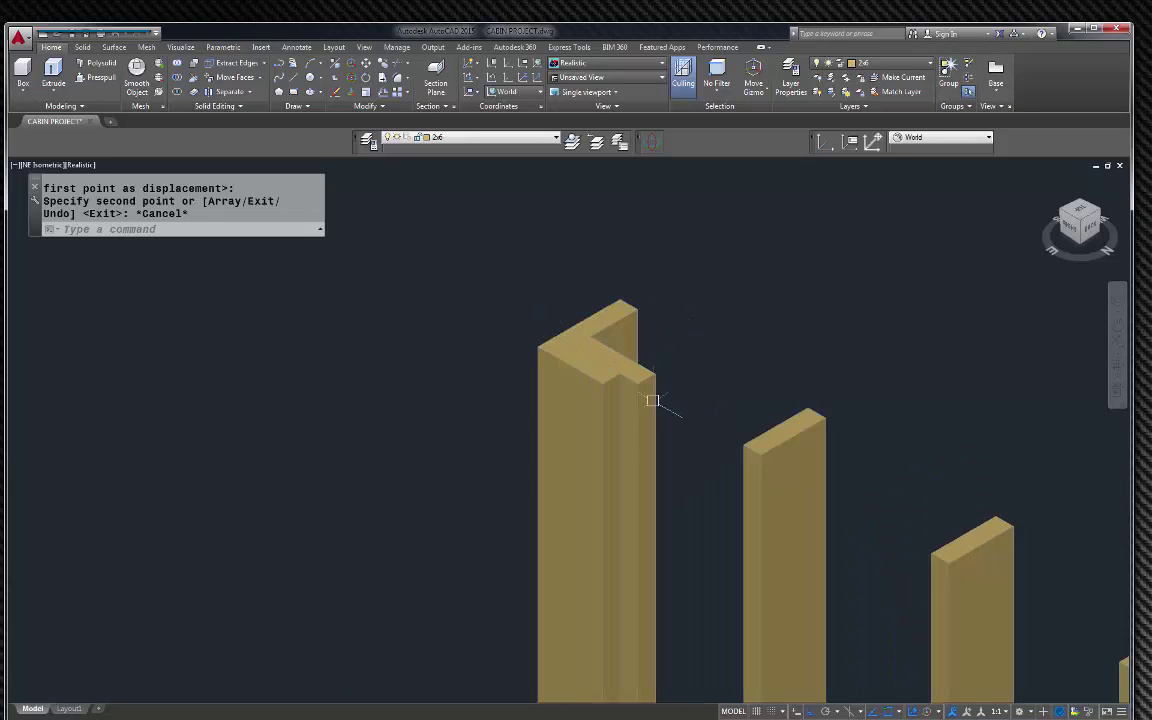
scroll(576, 340, "up", 3)
scroll(578, 342, "down", 4)
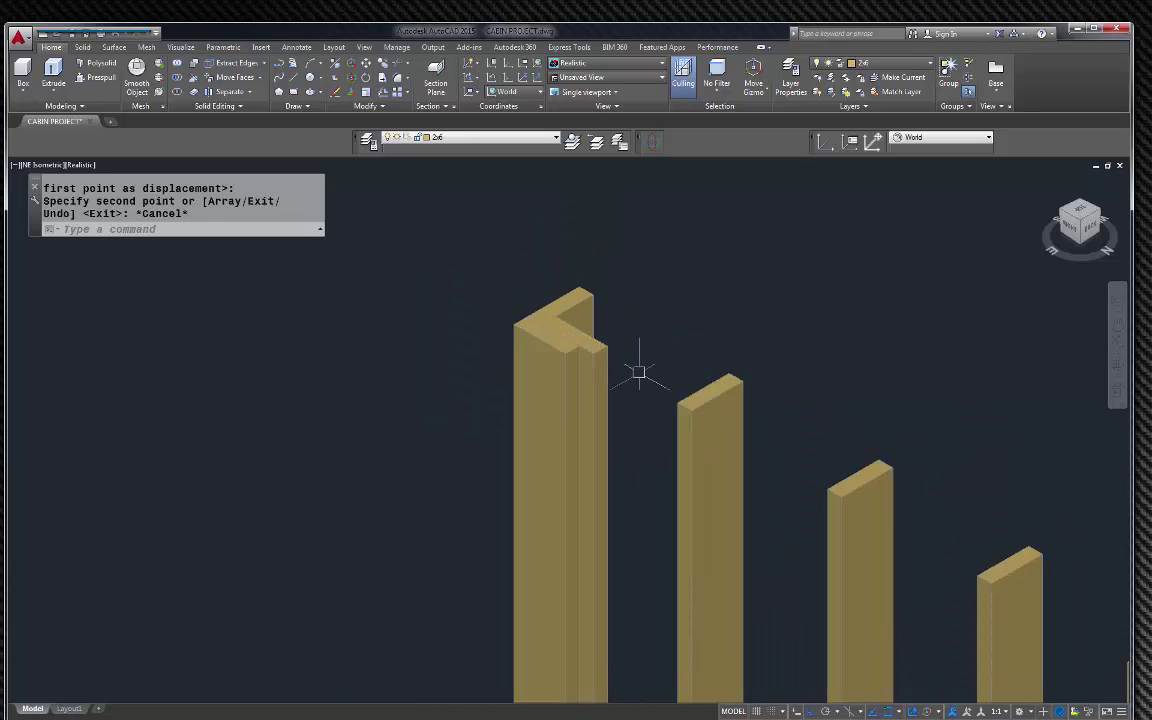
scroll(620, 393, "down", 3)
scroll(600, 370, "down", 3)
scroll(570, 500, "up", 5)
scroll(550, 515, "up", 2)
scroll(506, 480, "down", 5)
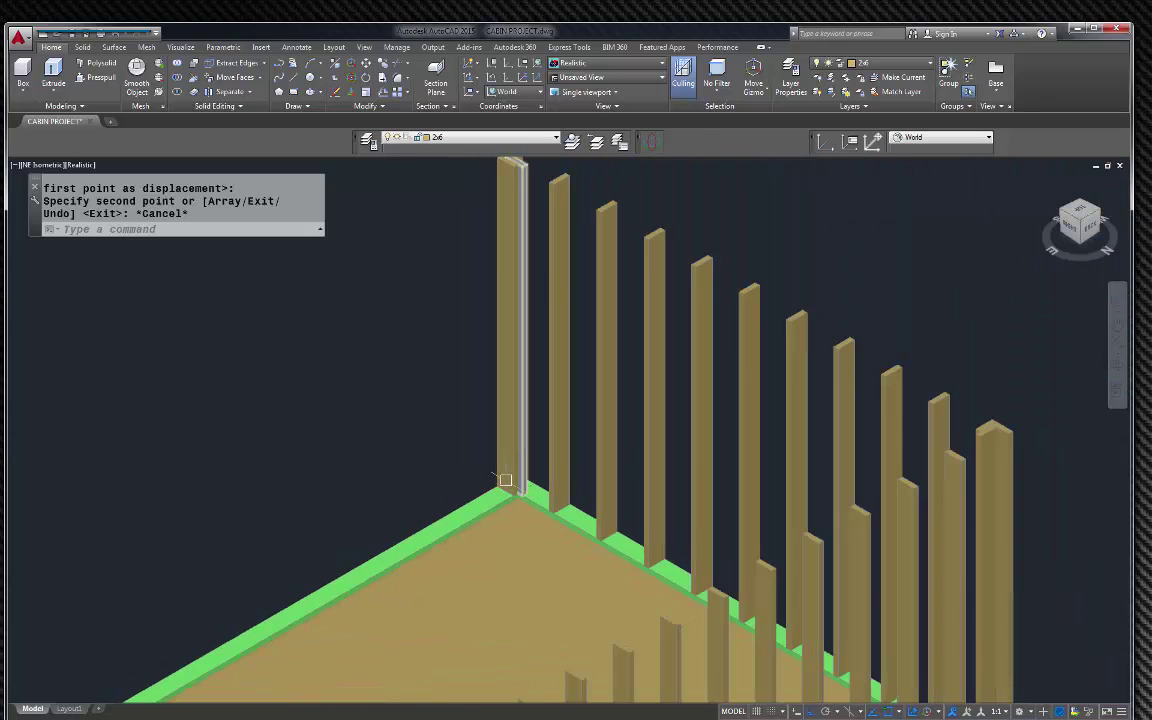
scroll(506, 478, "down", 4)
scroll(558, 307, "up", 3)
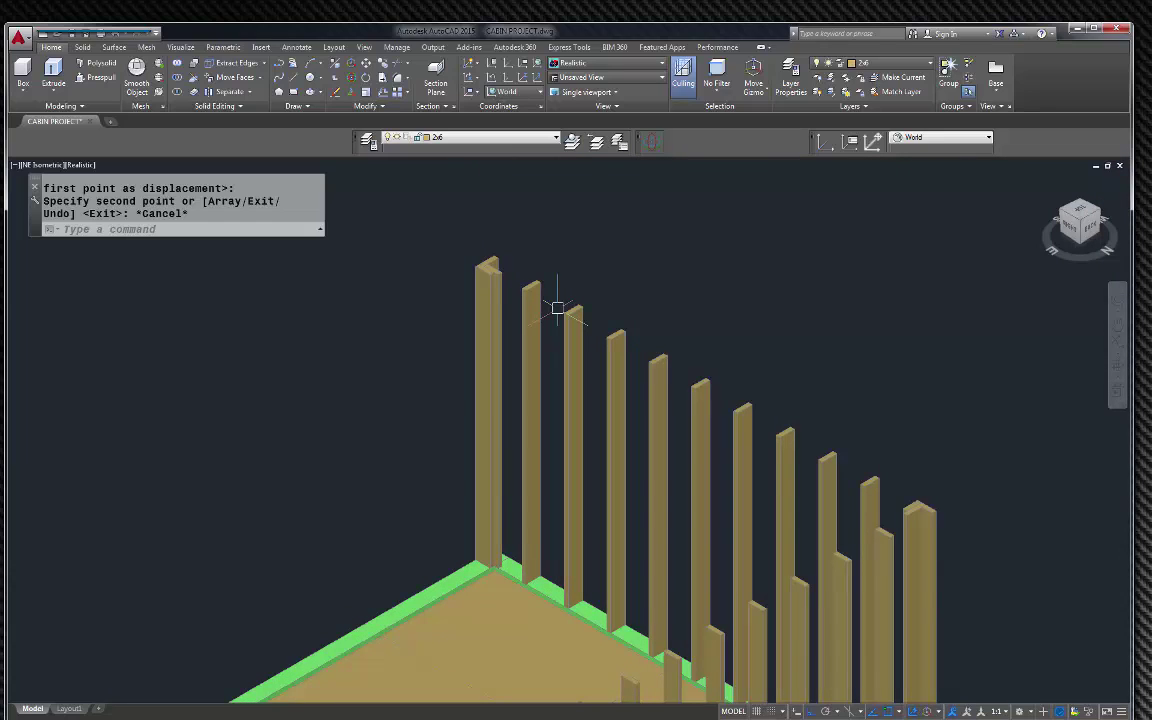
scroll(738, 319, "down", 4)
scroll(575, 275, "up", 5)
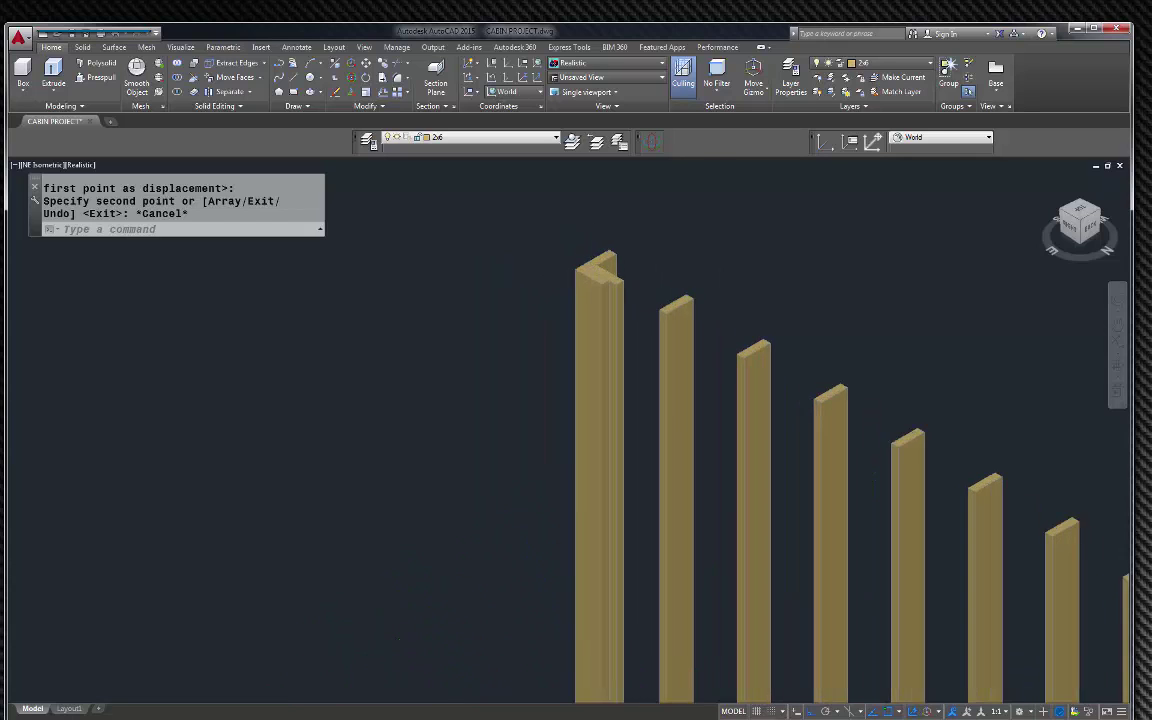
scroll(571, 257, "down", 5)
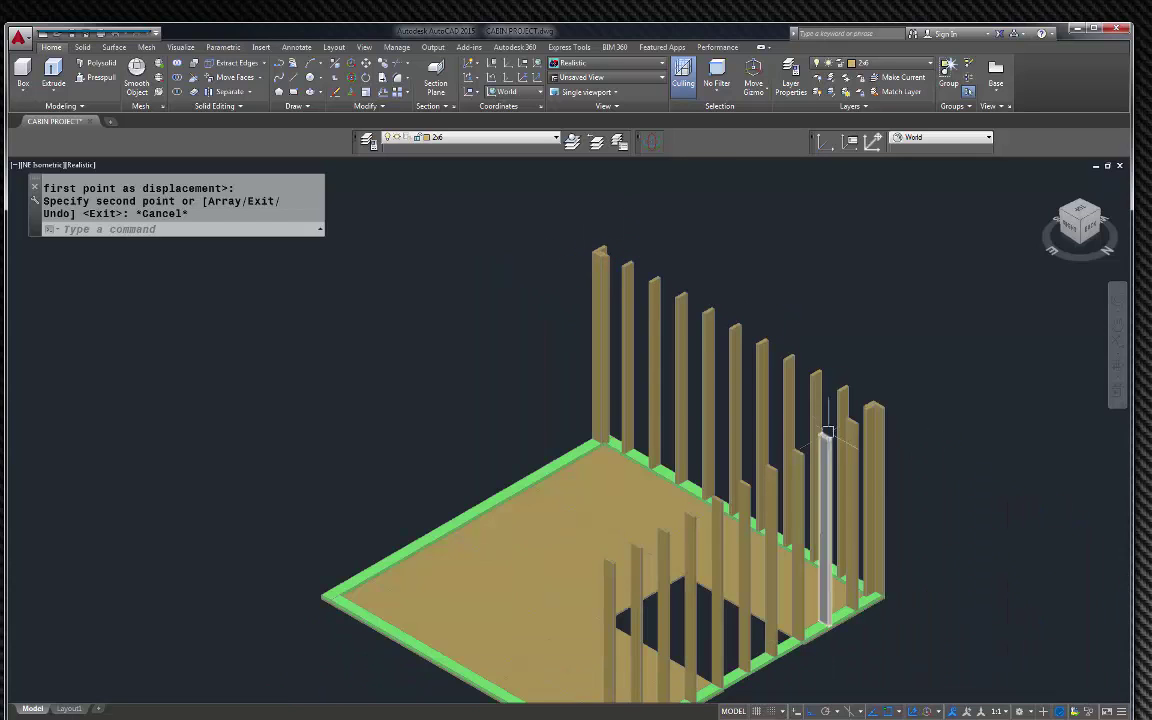
Copy the ten studs of the wall beside the floor opening to the opposite bottom plate, using matching outer plate corners as reference points.
scroll(834, 443, "up", 2)
scroll(834, 443, "up", 2)
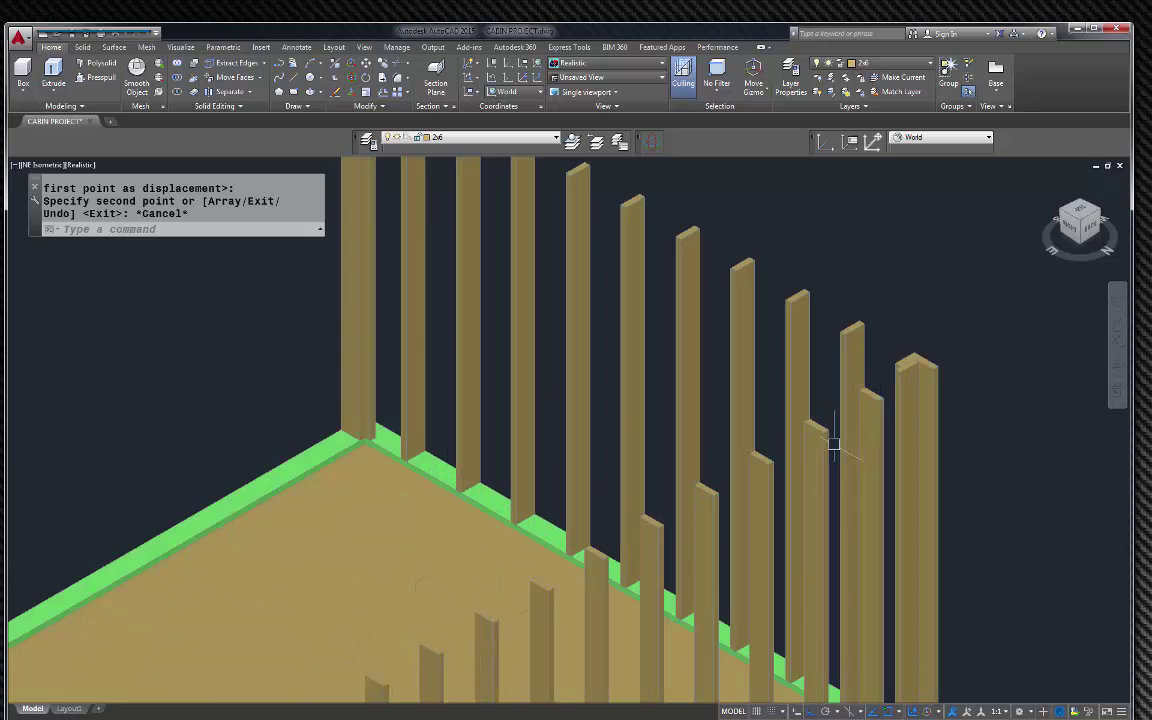
left_click(880, 400)
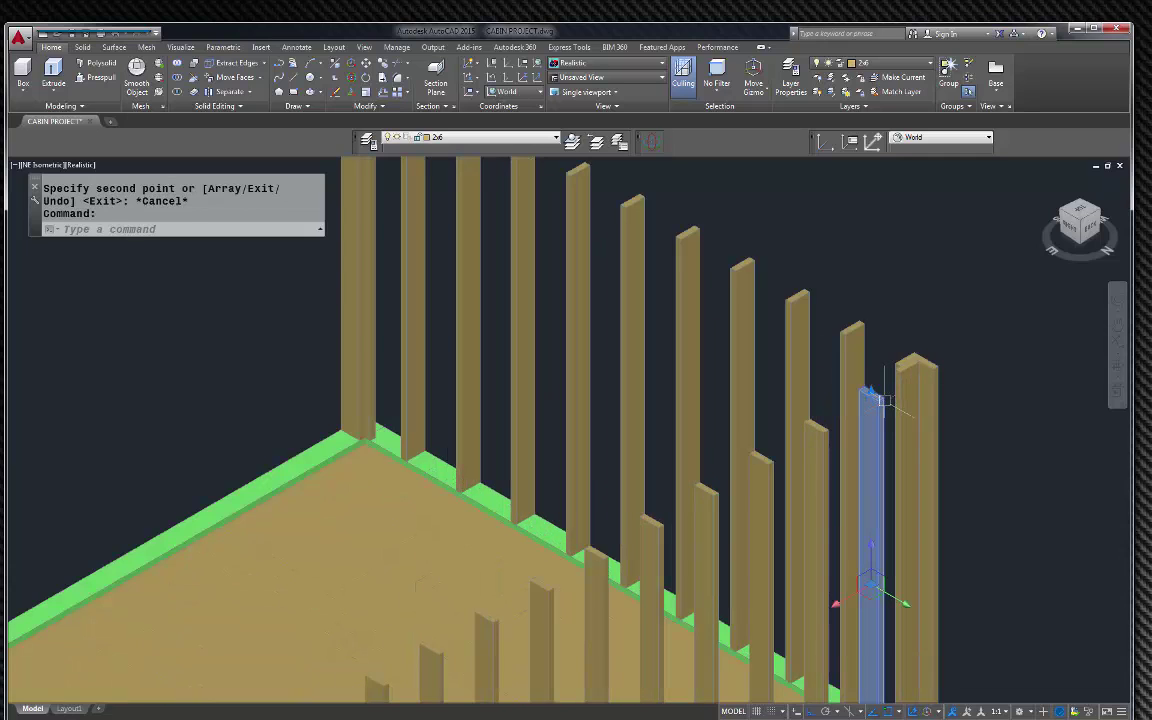
left_click(815, 445)
left_click(760, 470)
left_click(710, 500)
left_click(650, 532)
left_click(595, 560)
scroll(546, 588, "down", 4)
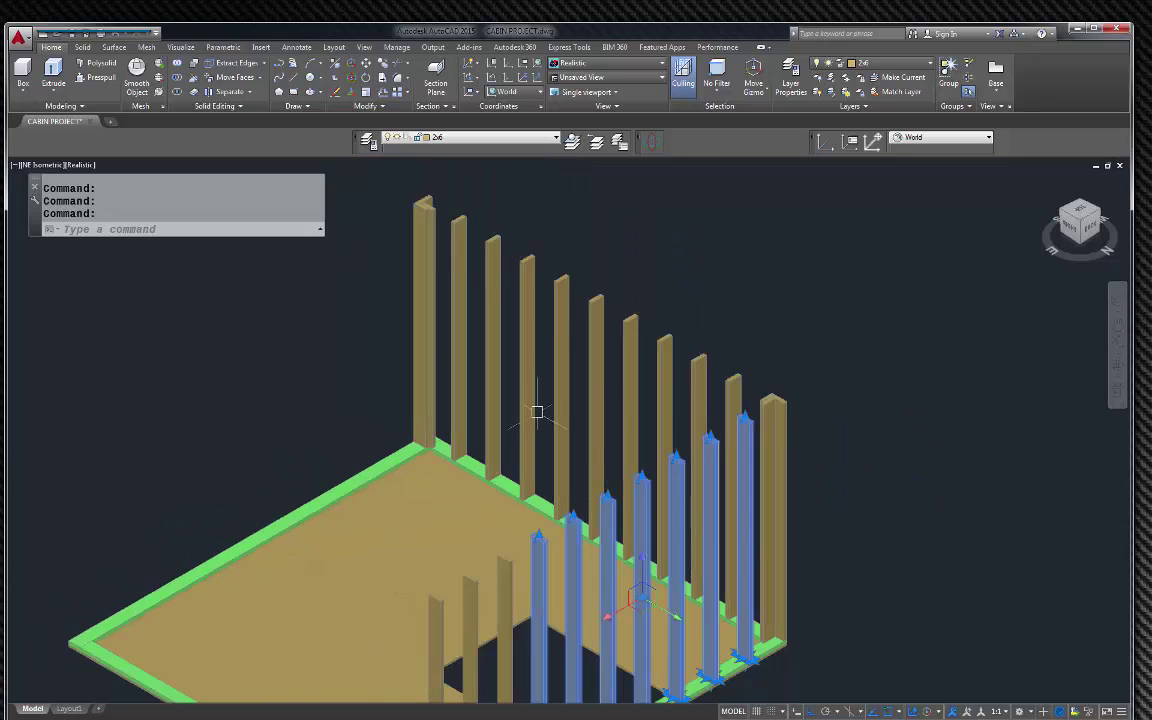
scroll(549, 475, "up", 3)
left_click(540, 480)
left_click(494, 512)
left_click(455, 533)
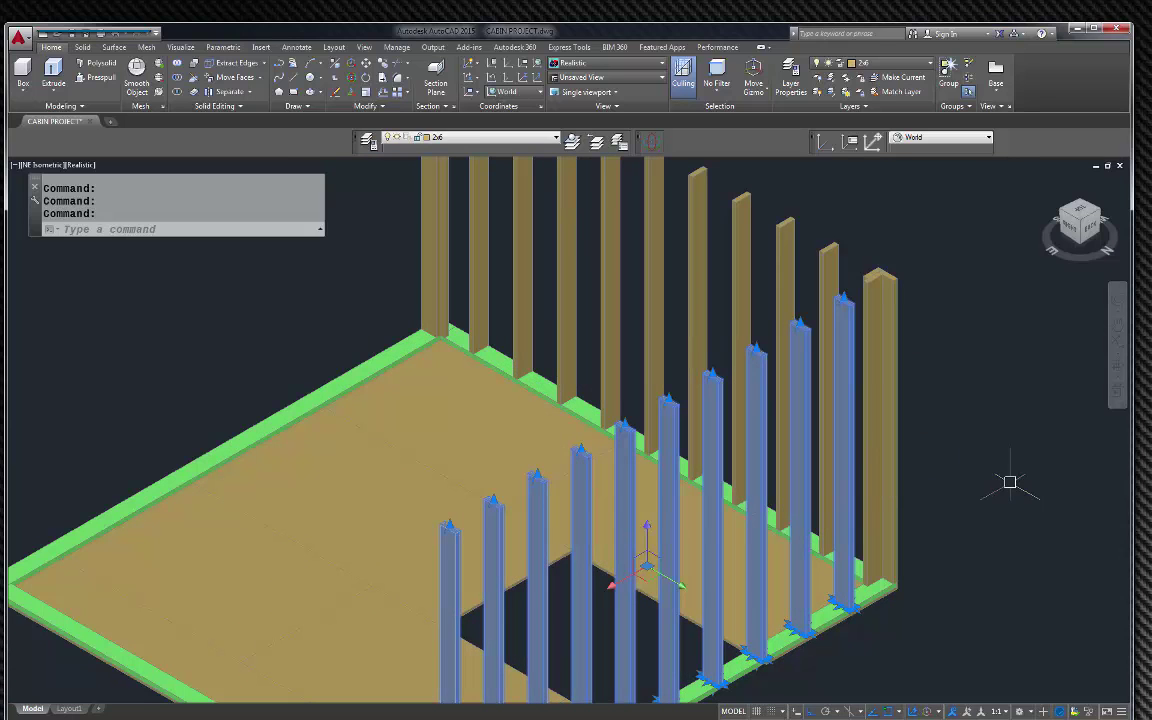
type("c")
key("Return")
scroll(951, 566, "up", 5)
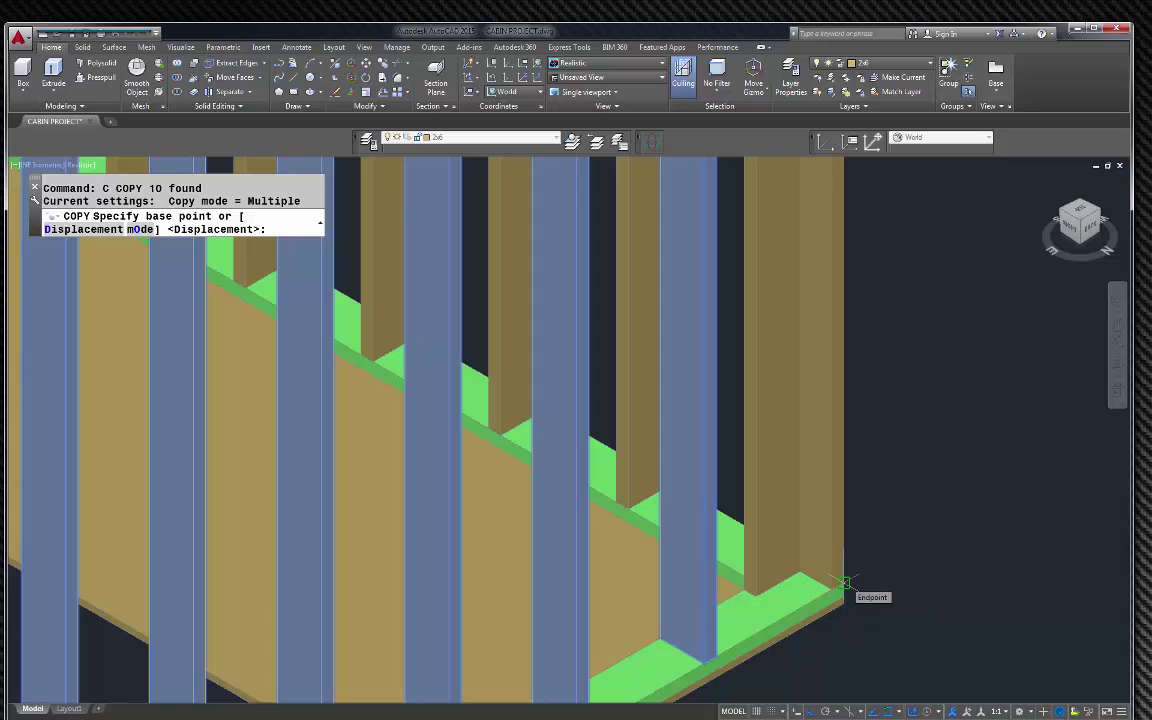
scroll(845, 582, "down", 5)
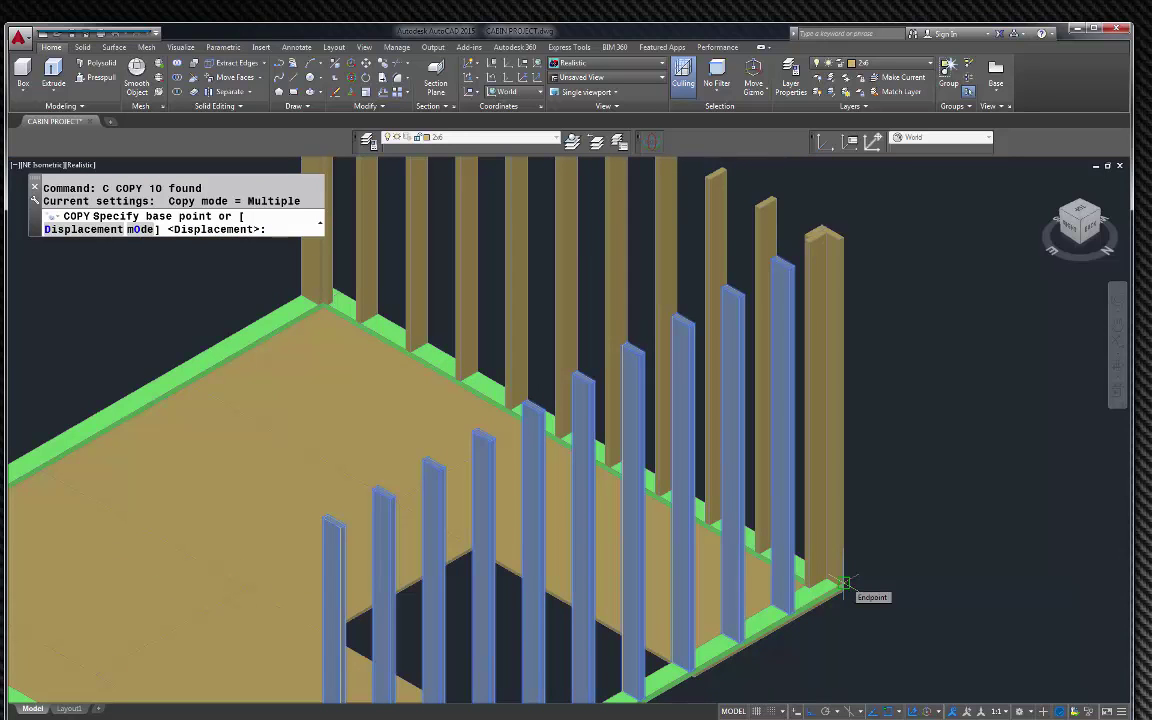
left_click(845, 582)
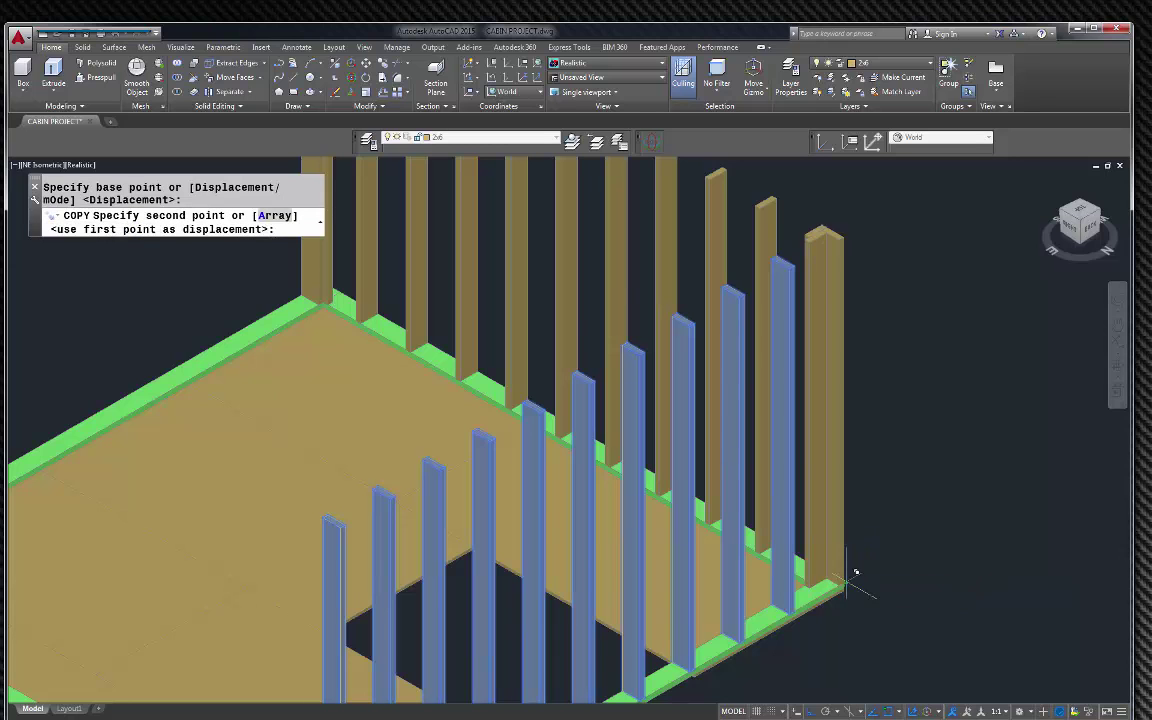
scroll(374, 320, "up", 4)
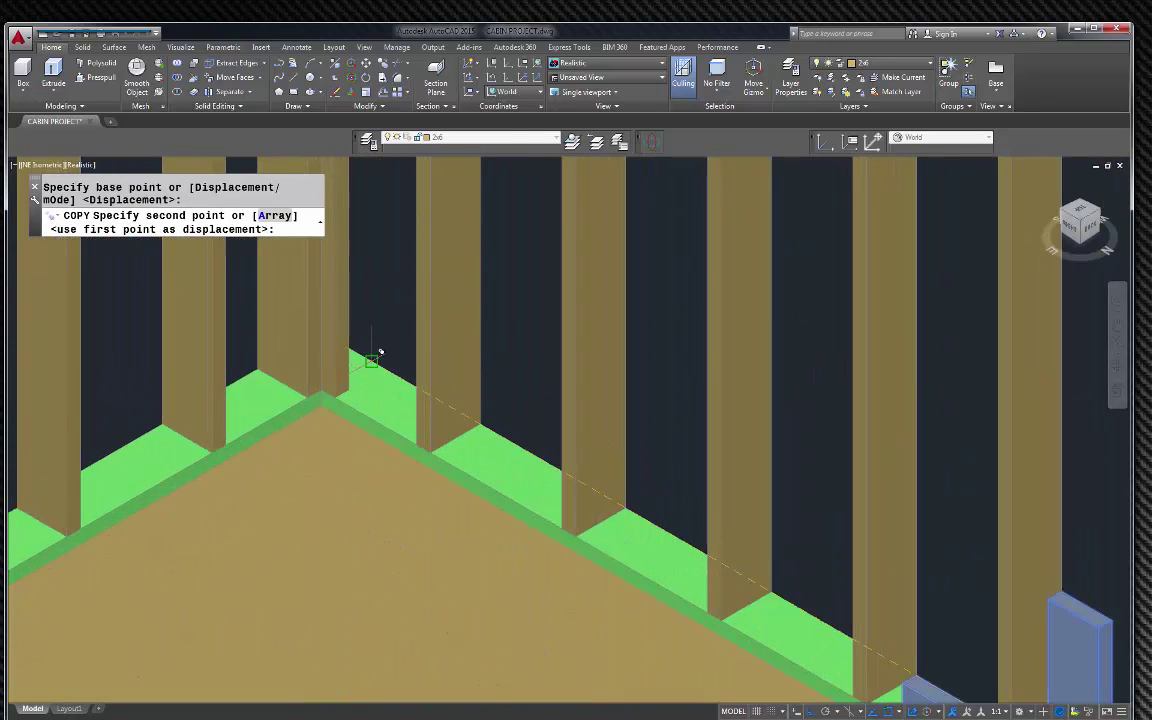
left_click(380, 352)
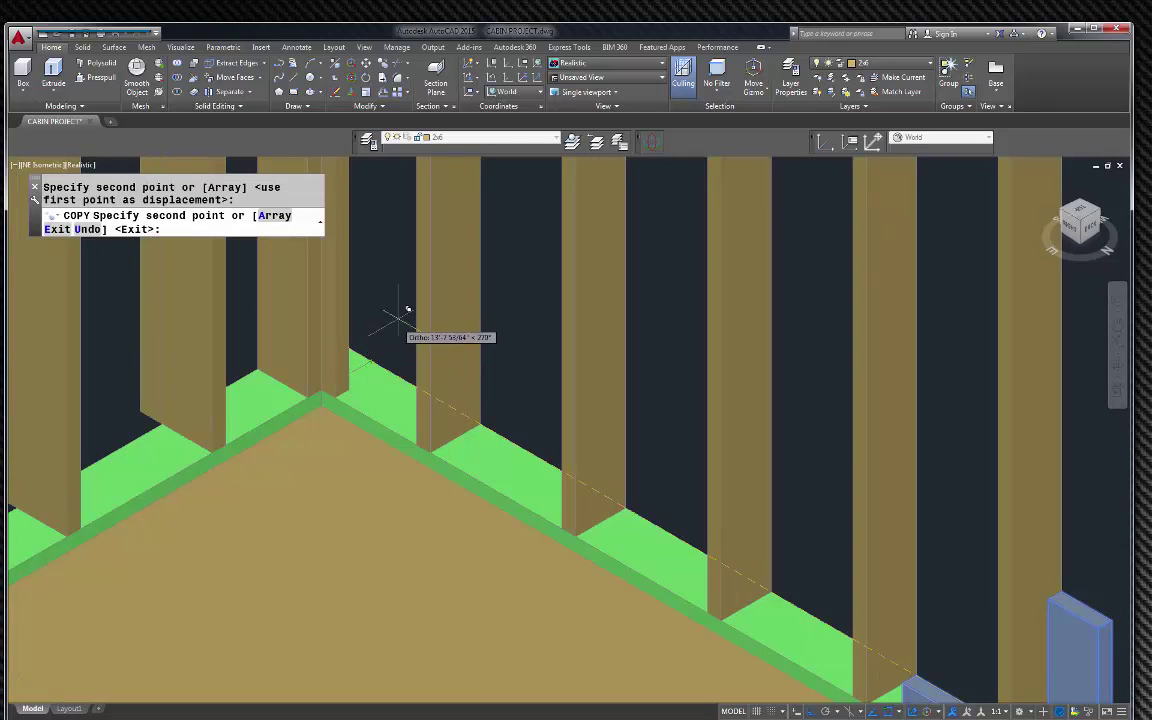
scroll(427, 324, "down", 6)
key("Escape")
scroll(422, 392, "up", 5)
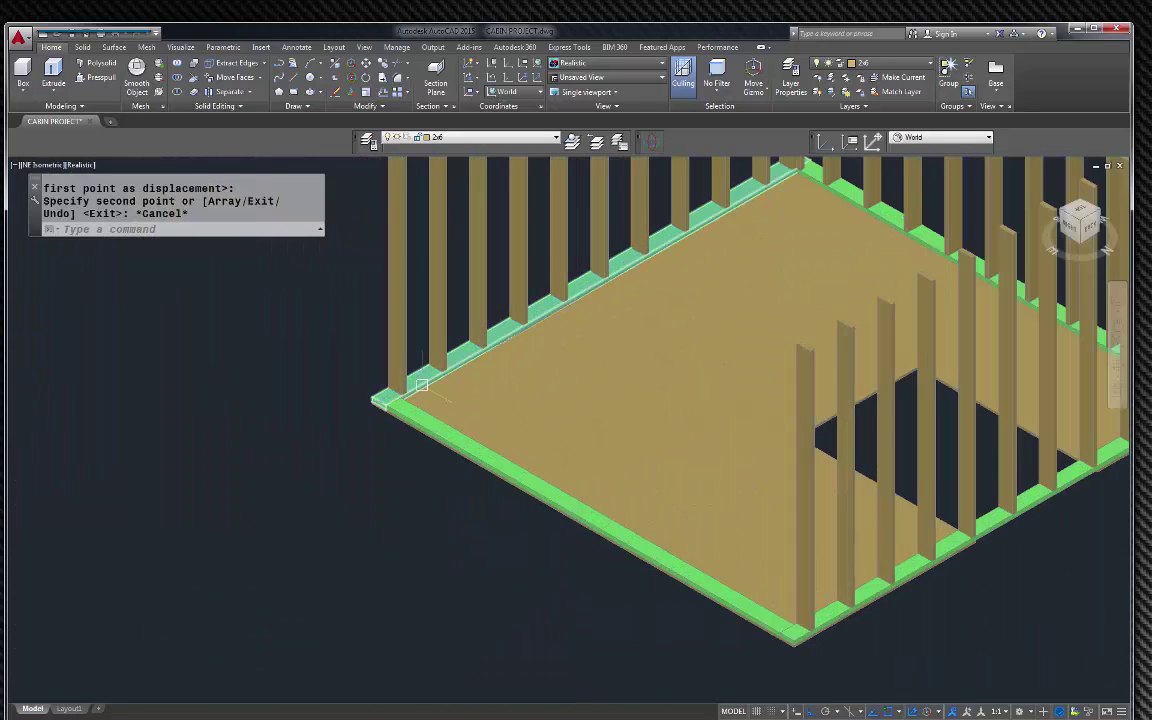
Mirror the full stud row and its corner studs across the midpoint of the perpendicular bottom plate beside the floor opening, keeping the originals.
scroll(260, 340, "down", 3)
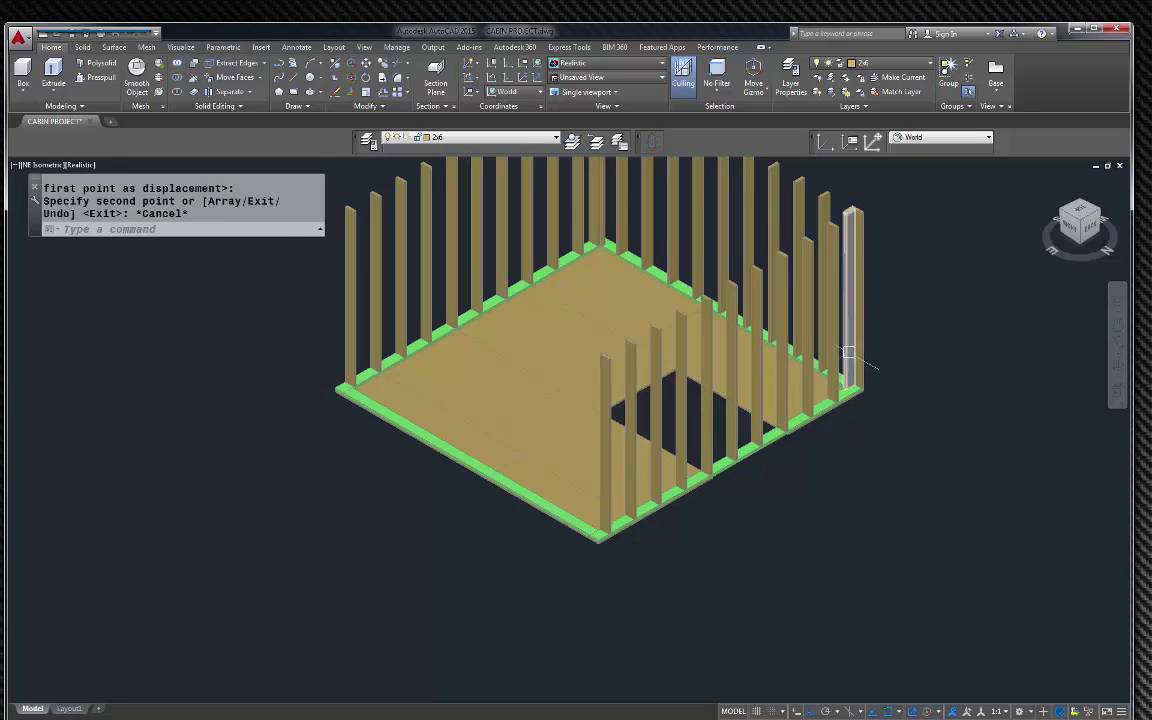
scroll(876, 390, "up", 2)
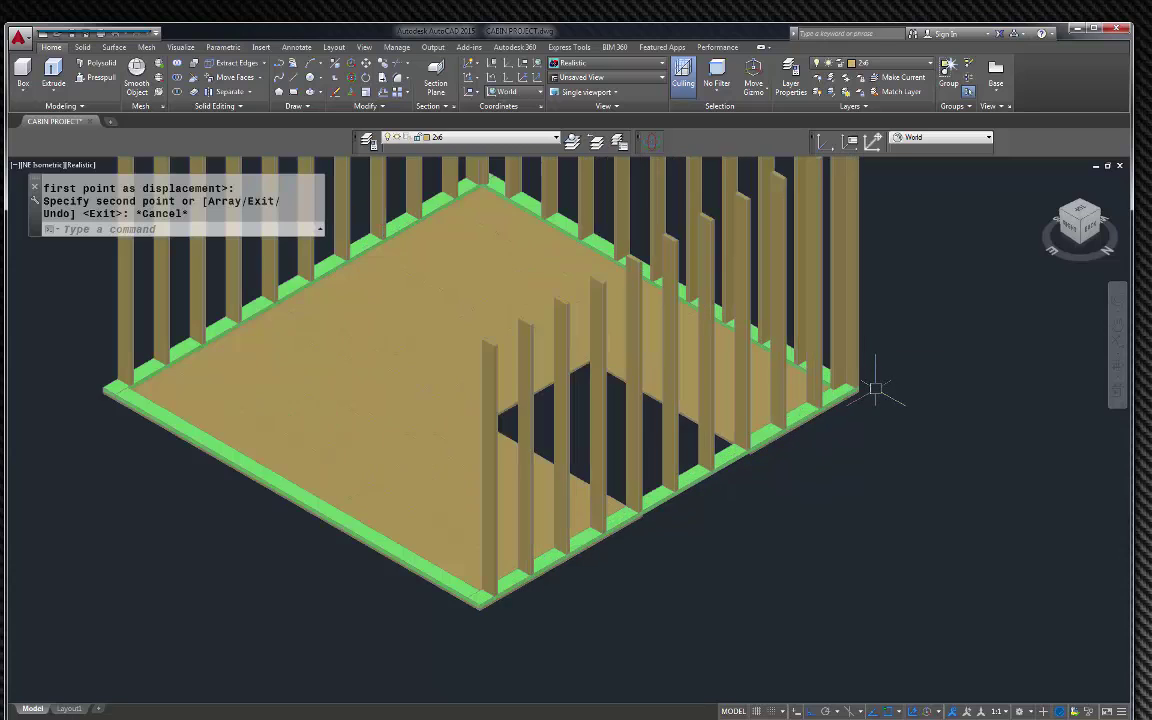
scroll(813, 458, "down", 4)
scroll(728, 249, "up", 3)
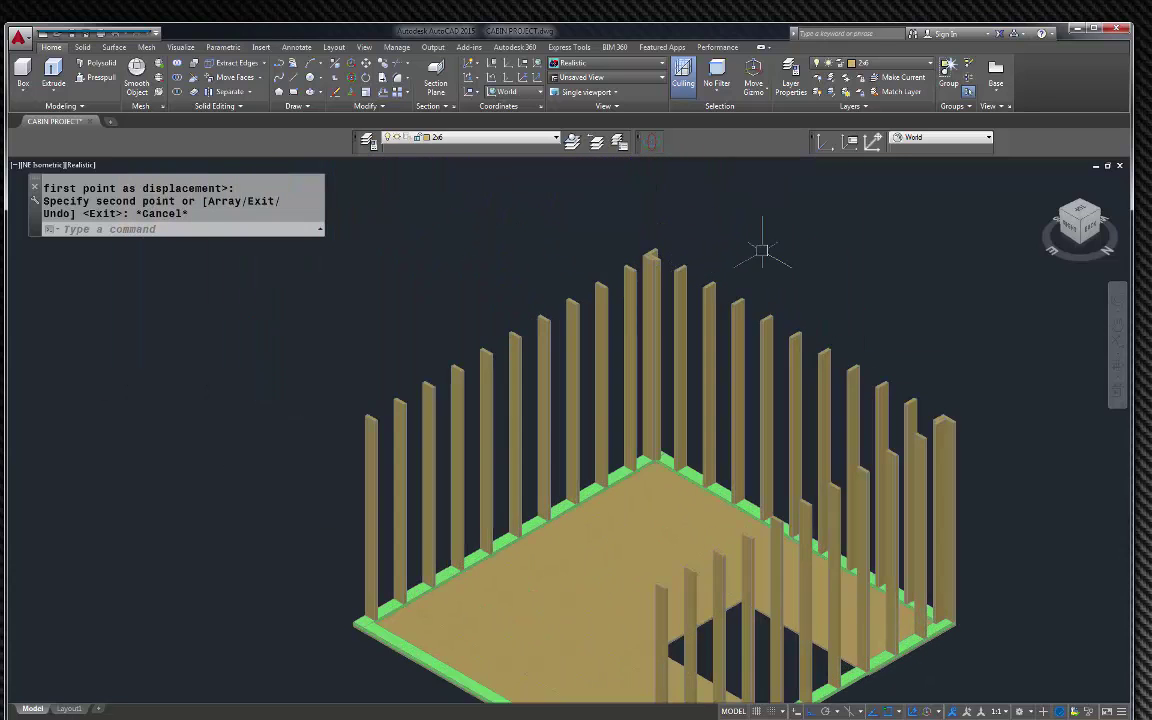
scroll(951, 380, "up", 3)
left_click(998, 450)
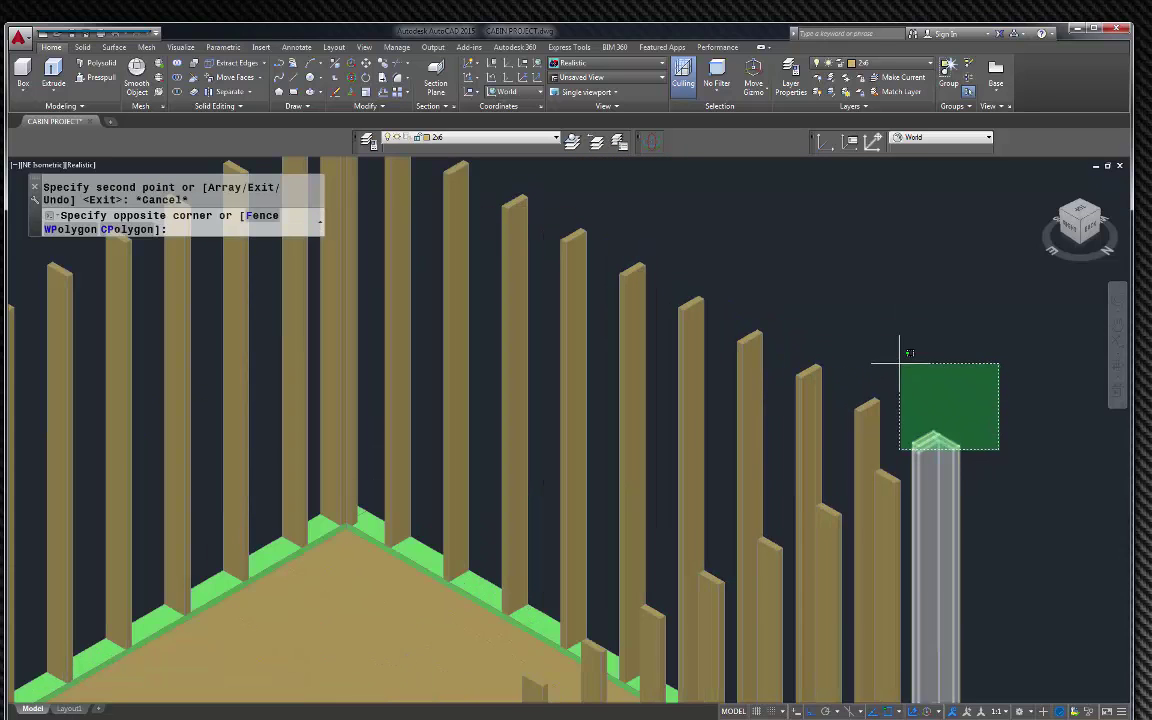
left_click(926, 393)
left_click(922, 406)
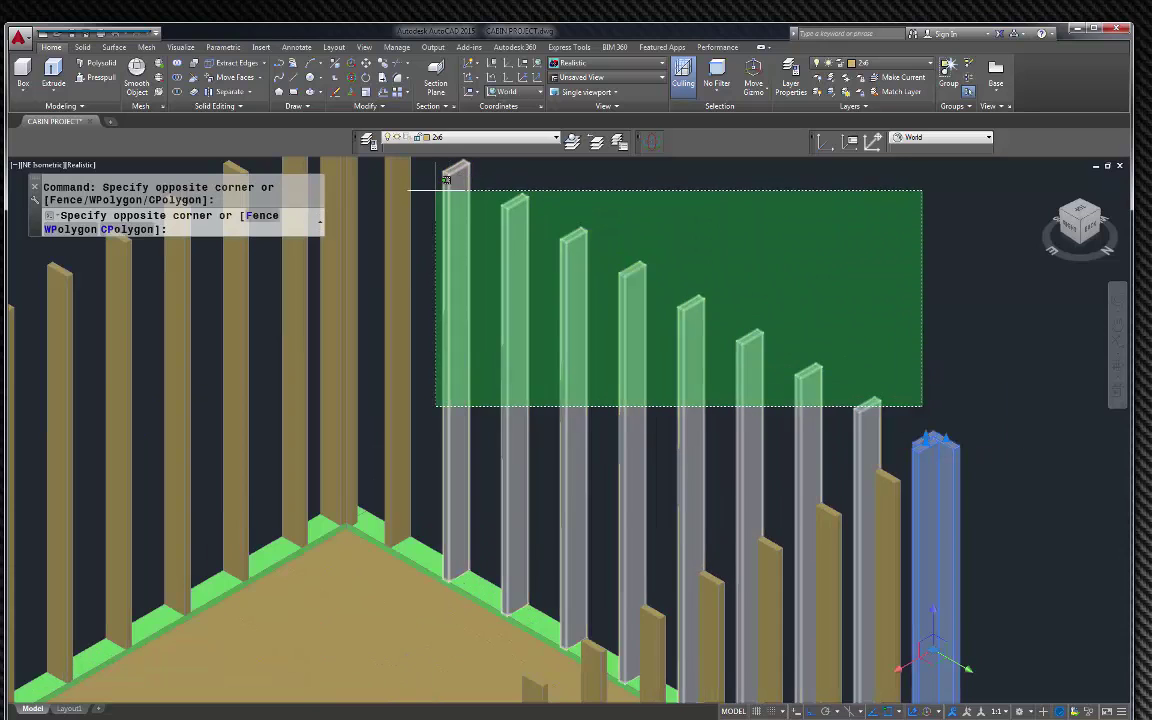
left_click(437, 193)
scroll(630, 265, "down", 4)
scroll(707, 297, "up", 5)
left_click(708, 295)
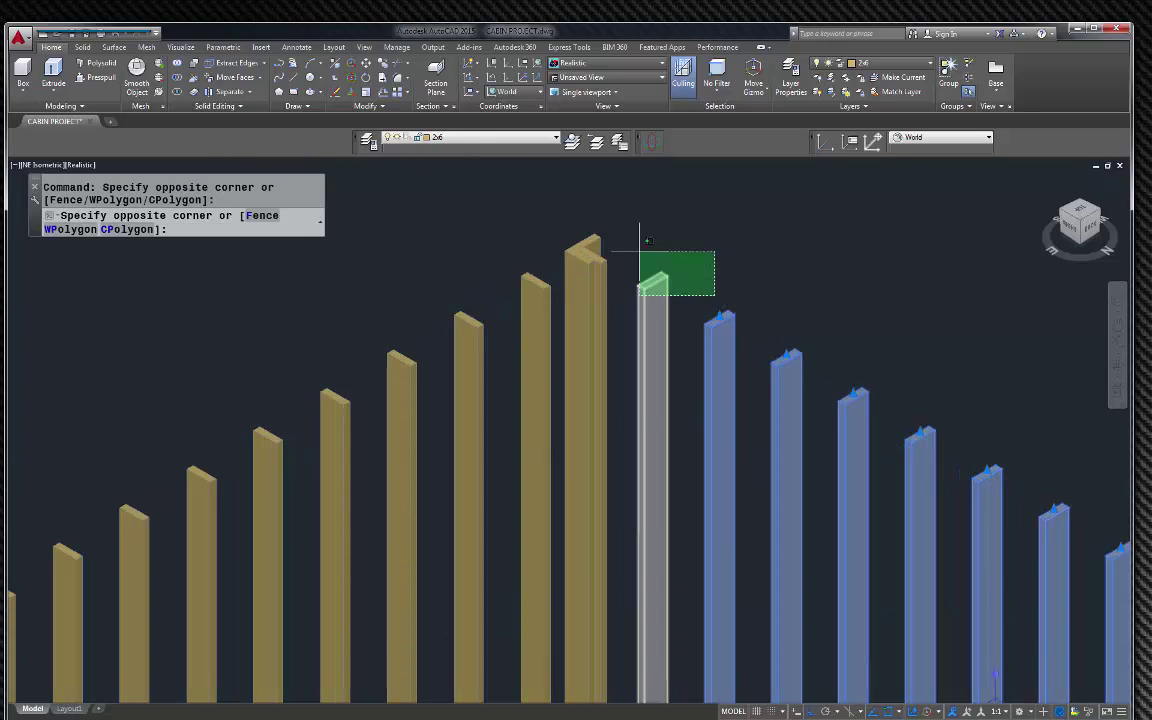
left_click(588, 205)
scroll(589, 193, "down", 5)
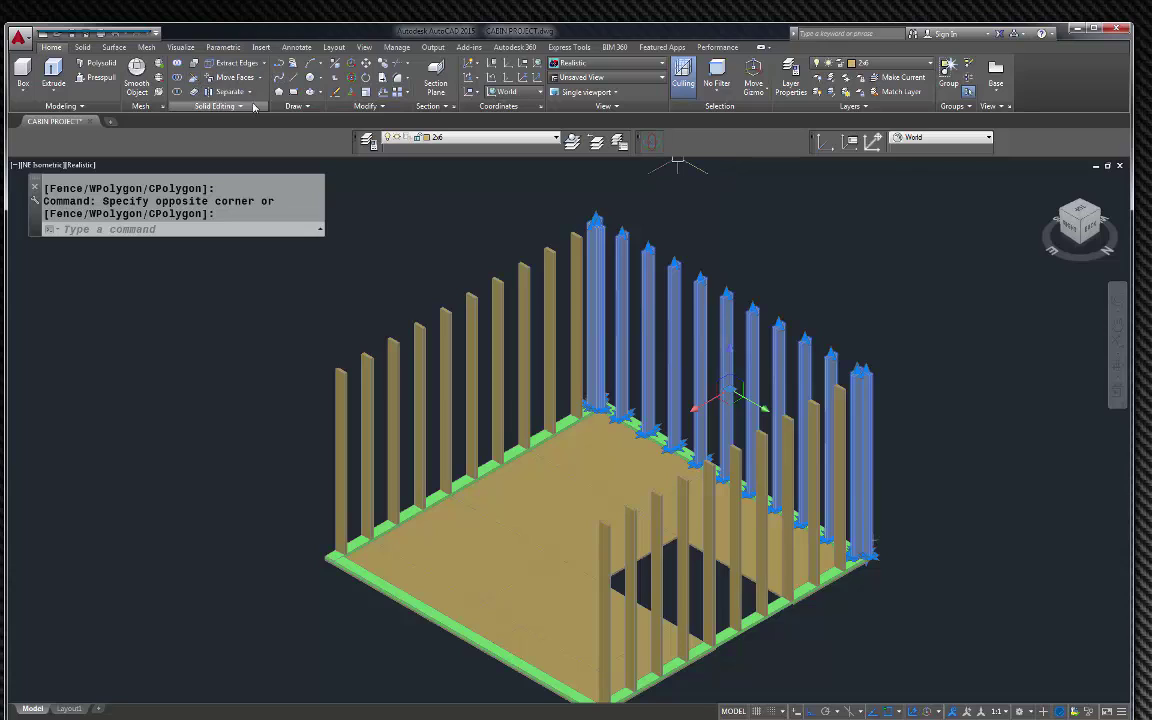
left_click(381, 108)
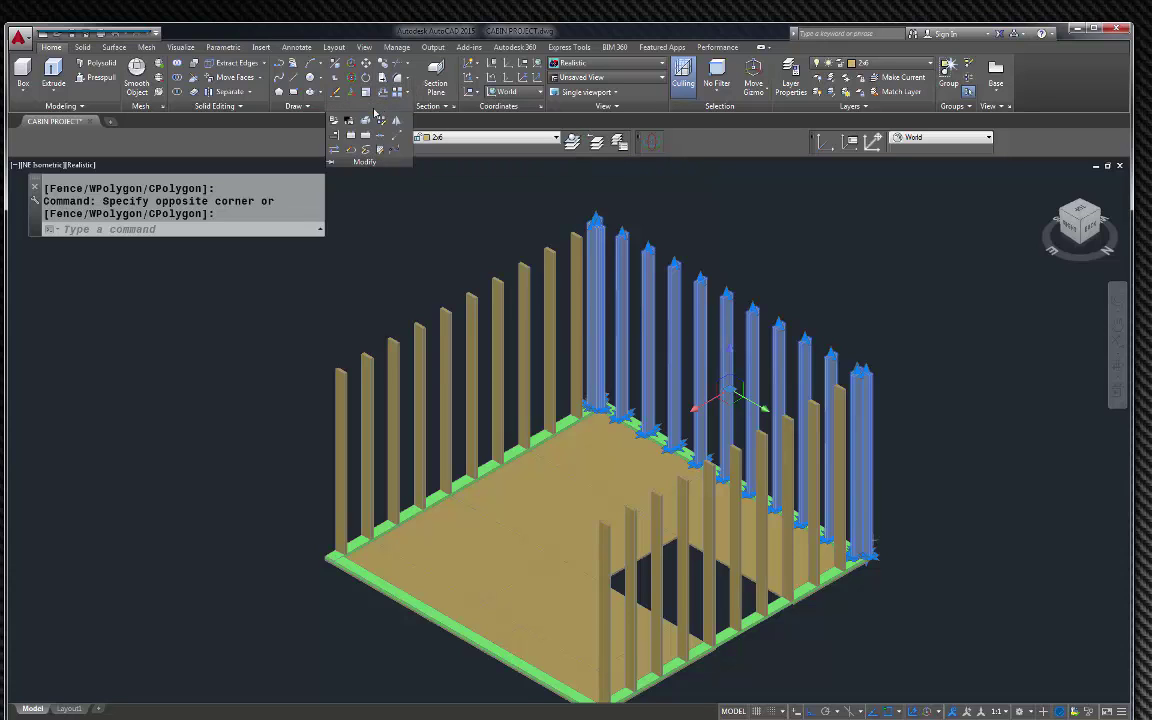
left_click(398, 123)
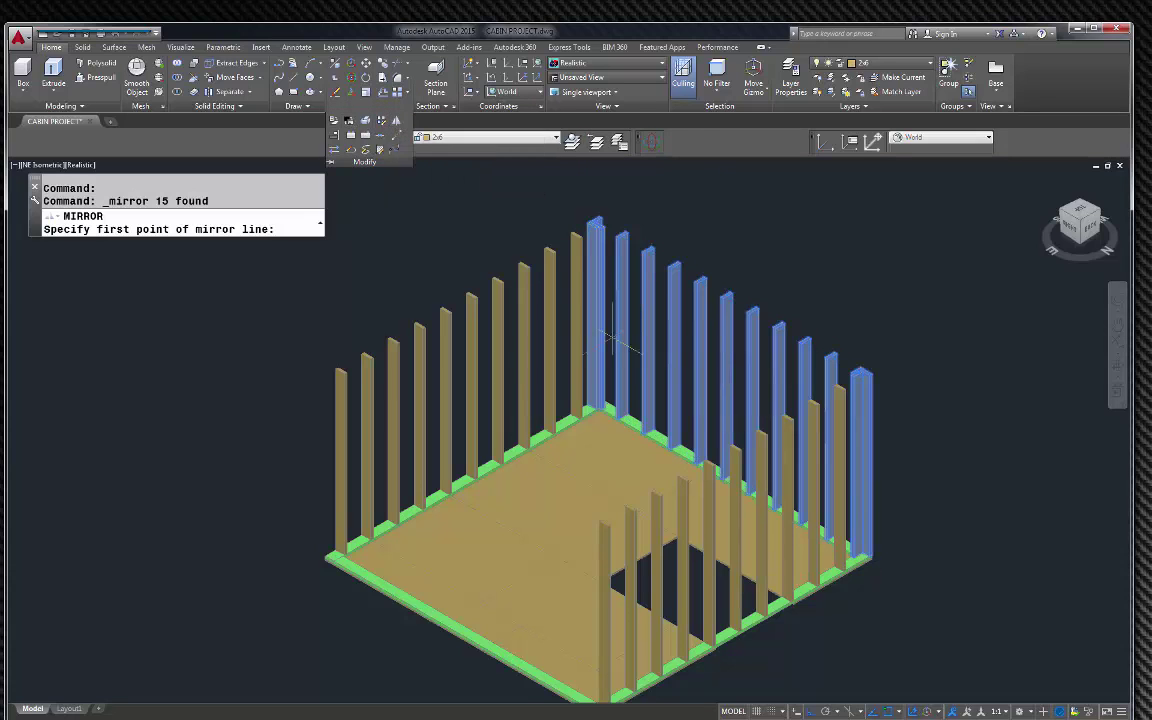
scroll(740, 652, "up", 4)
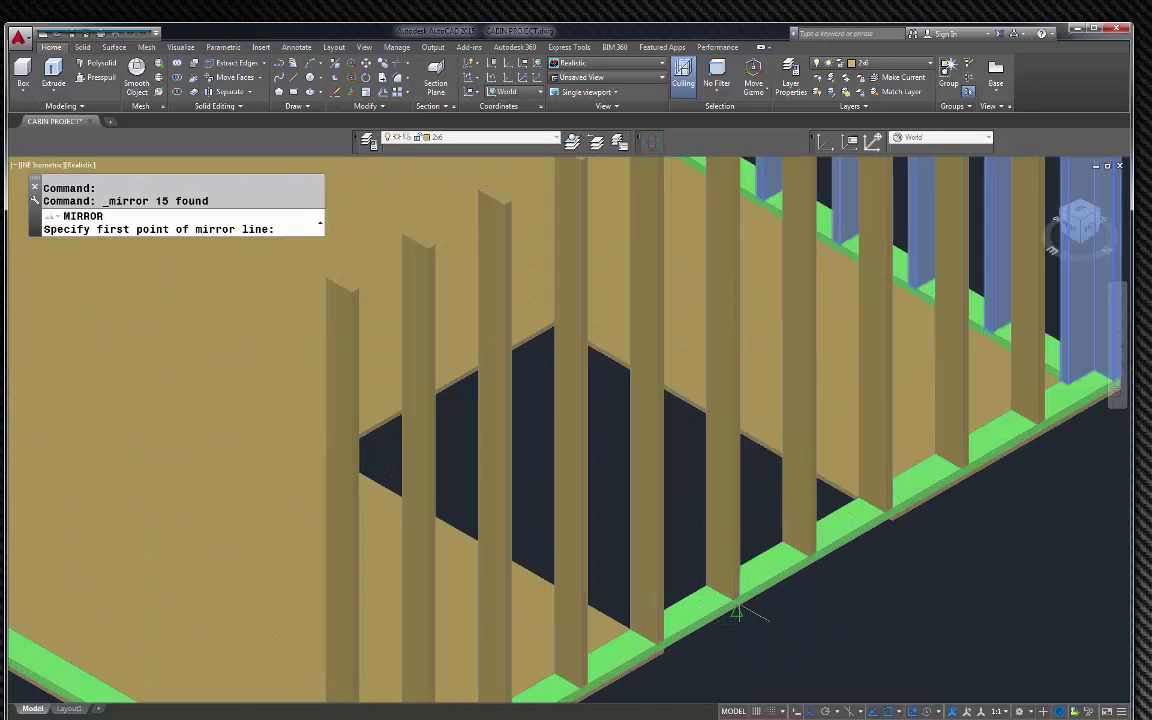
left_click(720, 622)
scroll(720, 622, "down", 8)
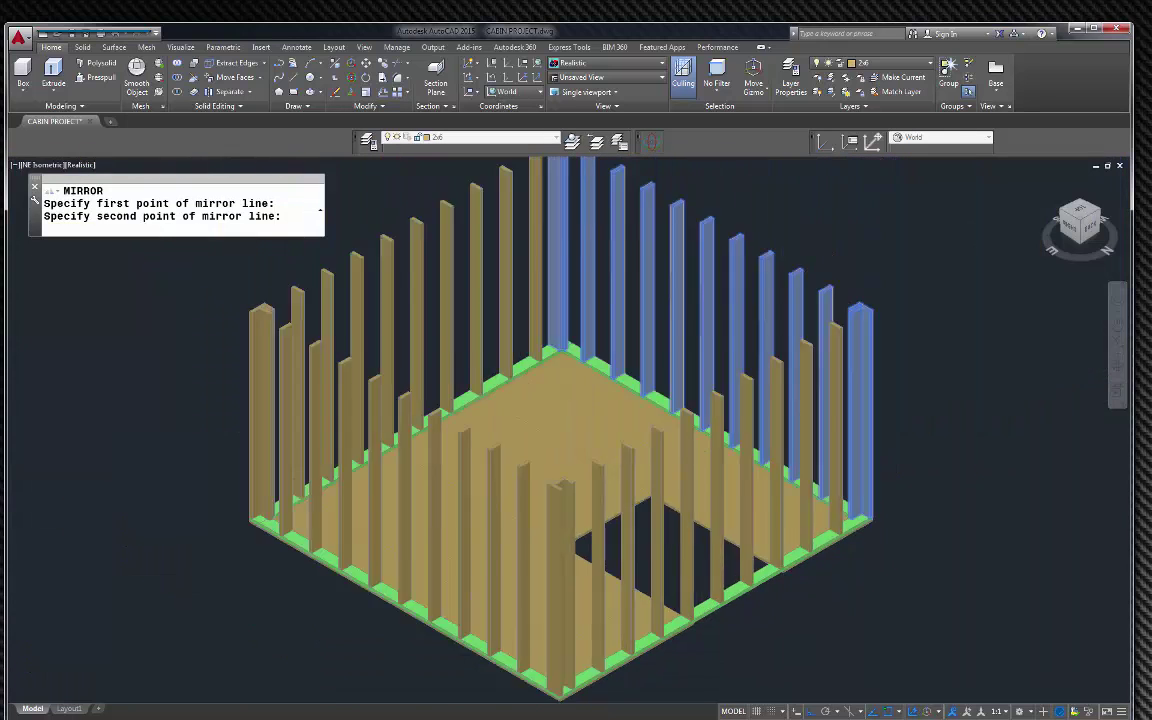
left_click(762, 610)
key("Return")
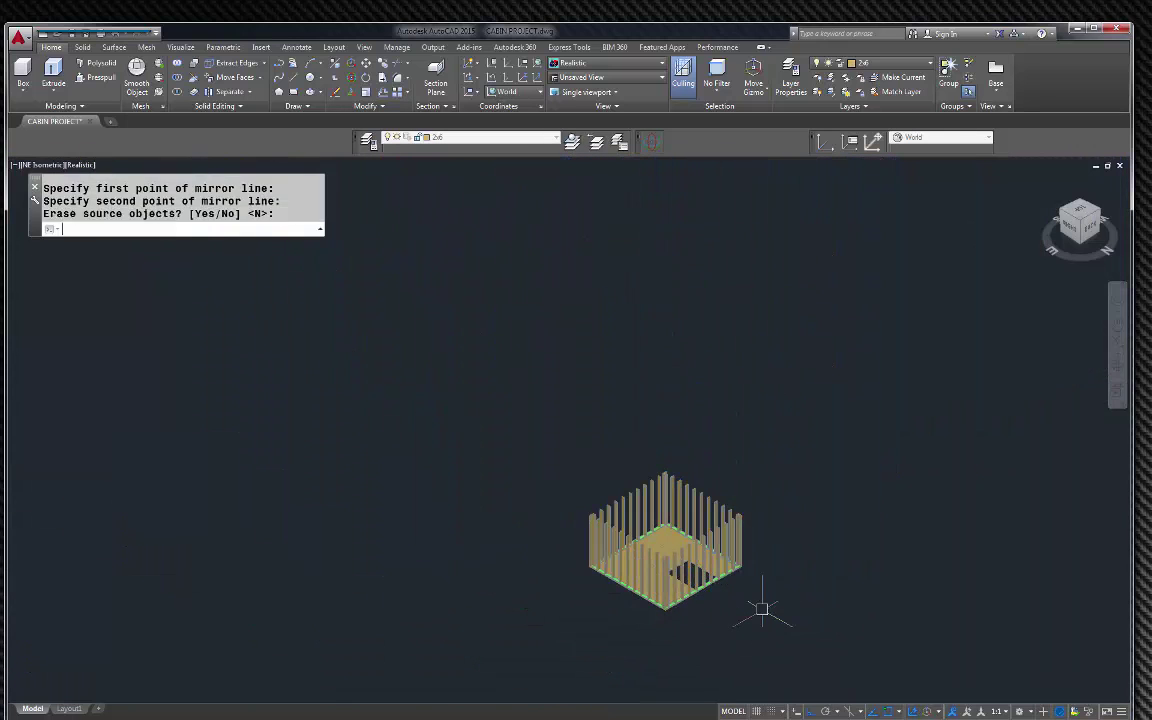
Erase the overlapping plywood sheet bordering the floor opening, working from the underside of the floor.
scroll(762, 610, "up", 8)
scroll(545, 470, "up", 2)
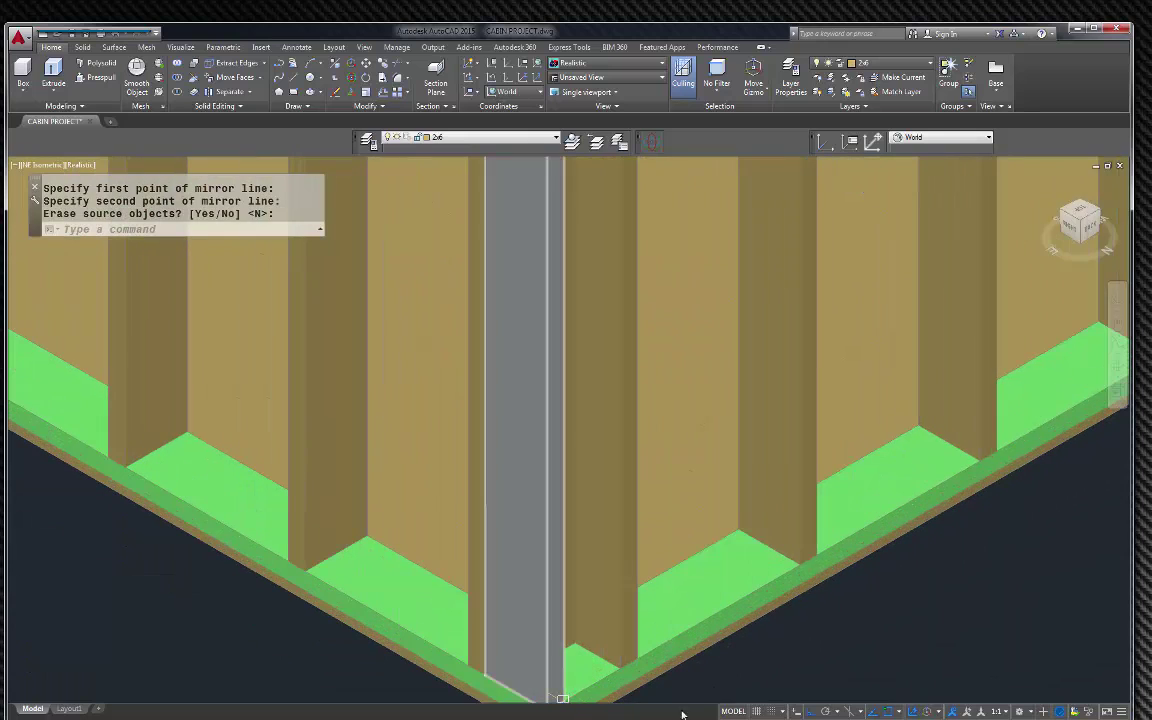
scroll(551, 622, "down", 9)
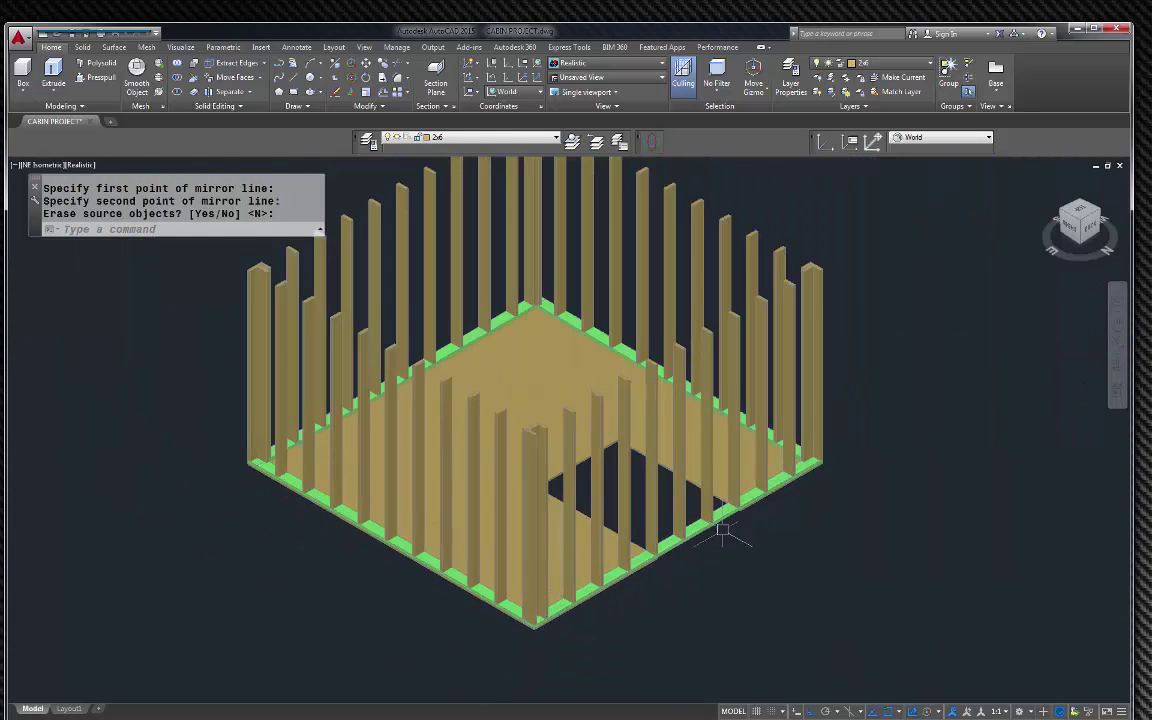
scroll(690, 430, "up", 5)
scroll(707, 370, "down", 5)
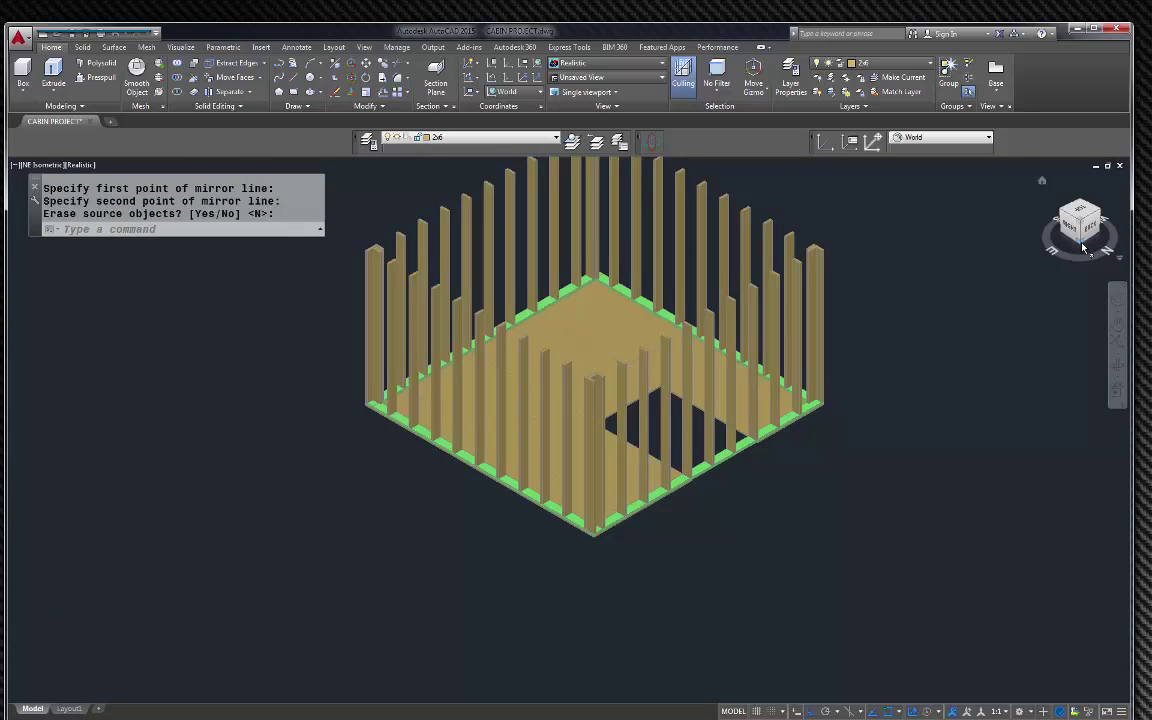
left_click_drag(1083, 248, 928, 329)
key("Return")
scroll(544, 530, "up", 4)
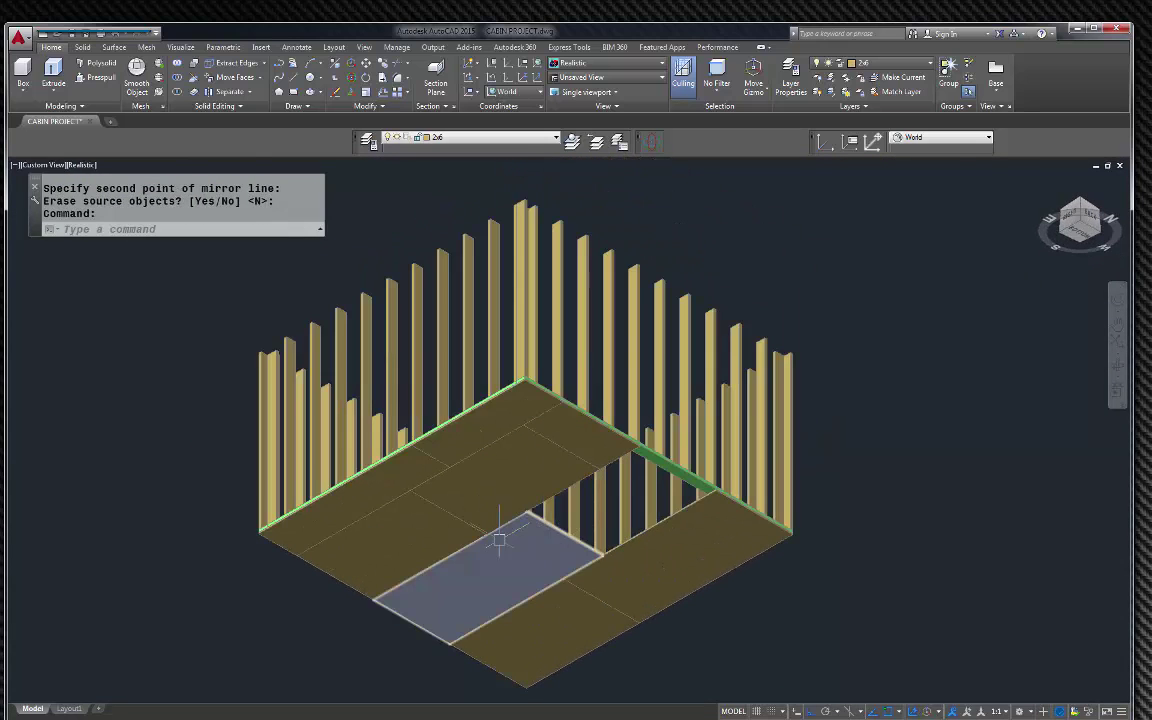
scroll(534, 543, "up", 3)
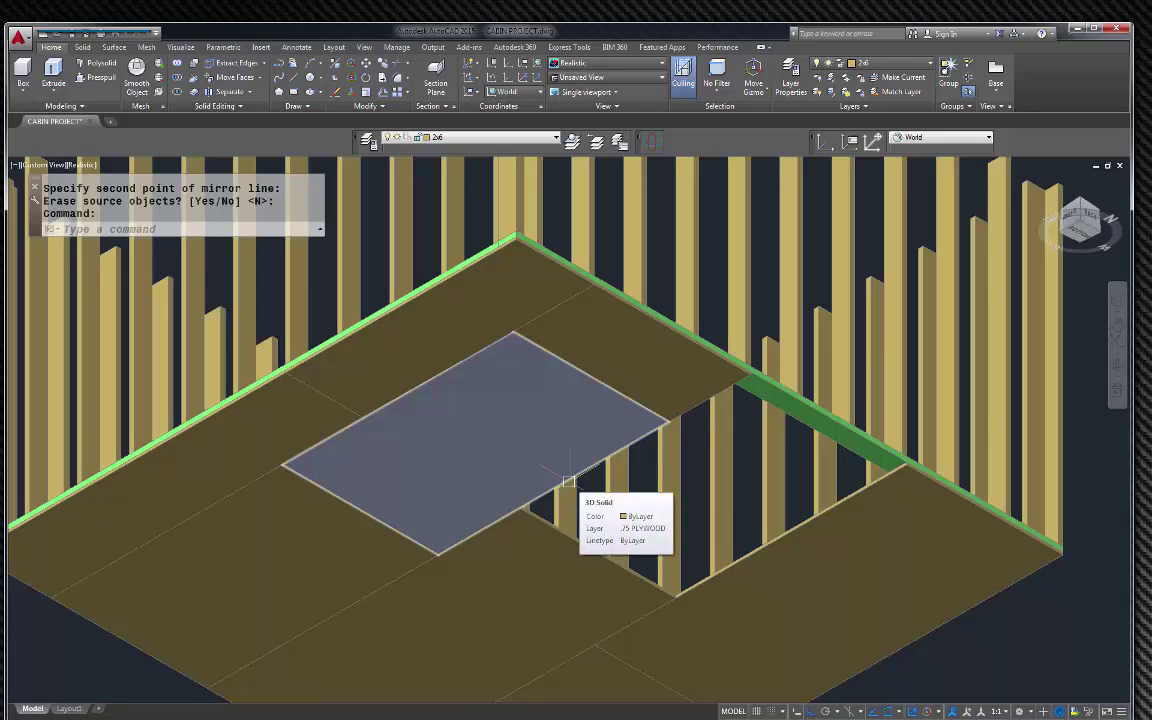
left_click(568, 481)
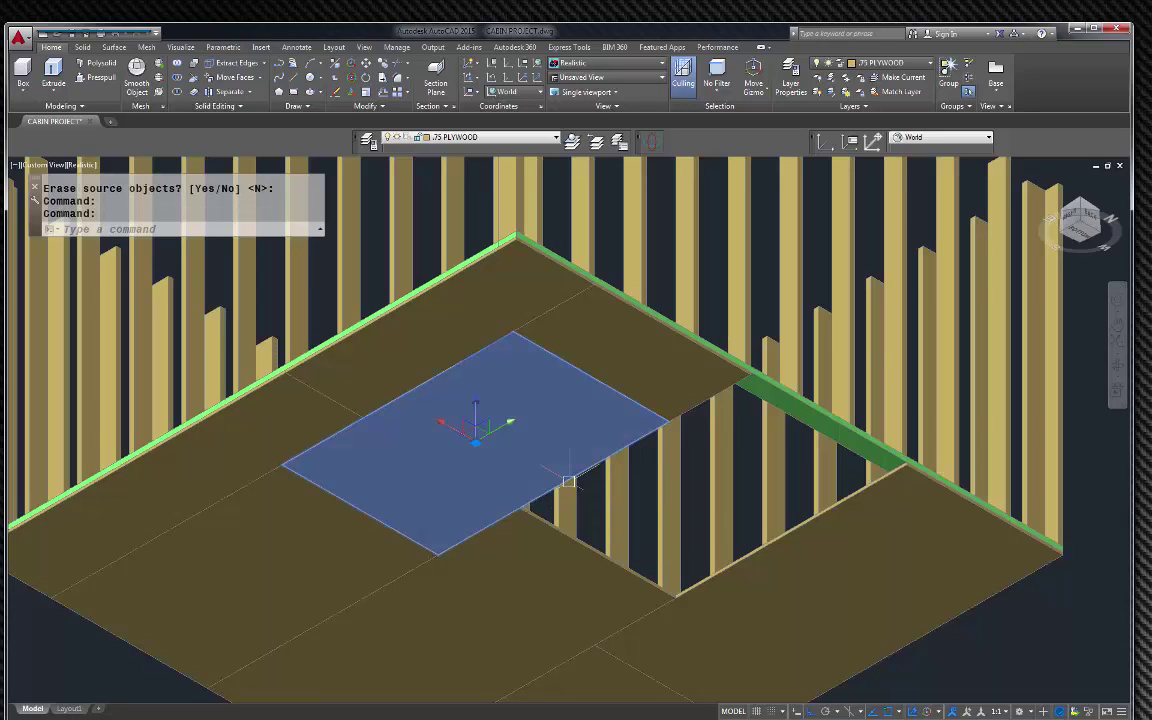
key("Delete")
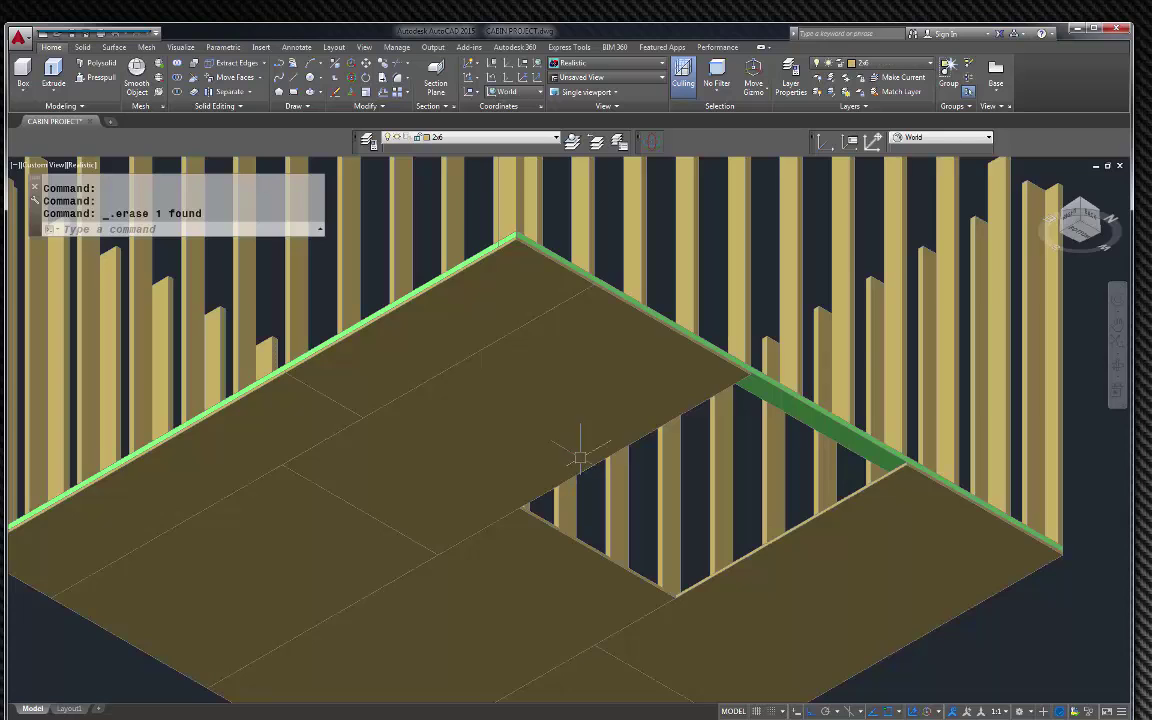
Copy the short plywood sheet at the floor's outer edge by its corner into the floor opening.
scroll(576, 465, "down", 4)
scroll(510, 484, "up", 3)
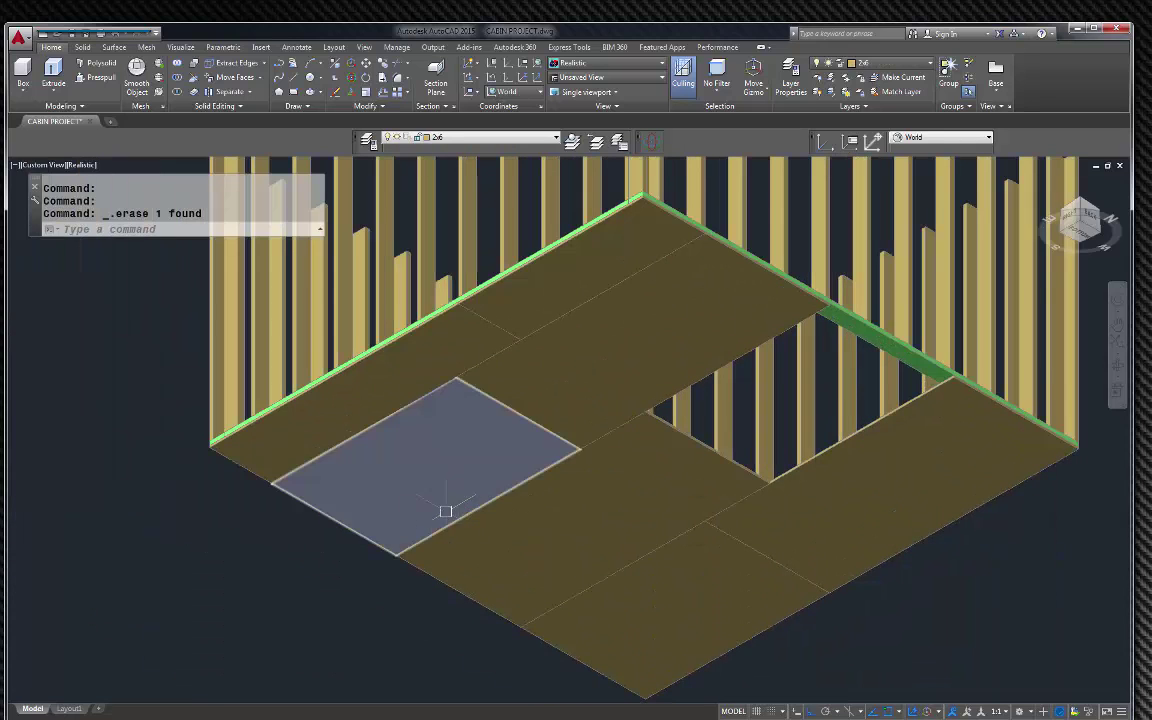
left_click(355, 533)
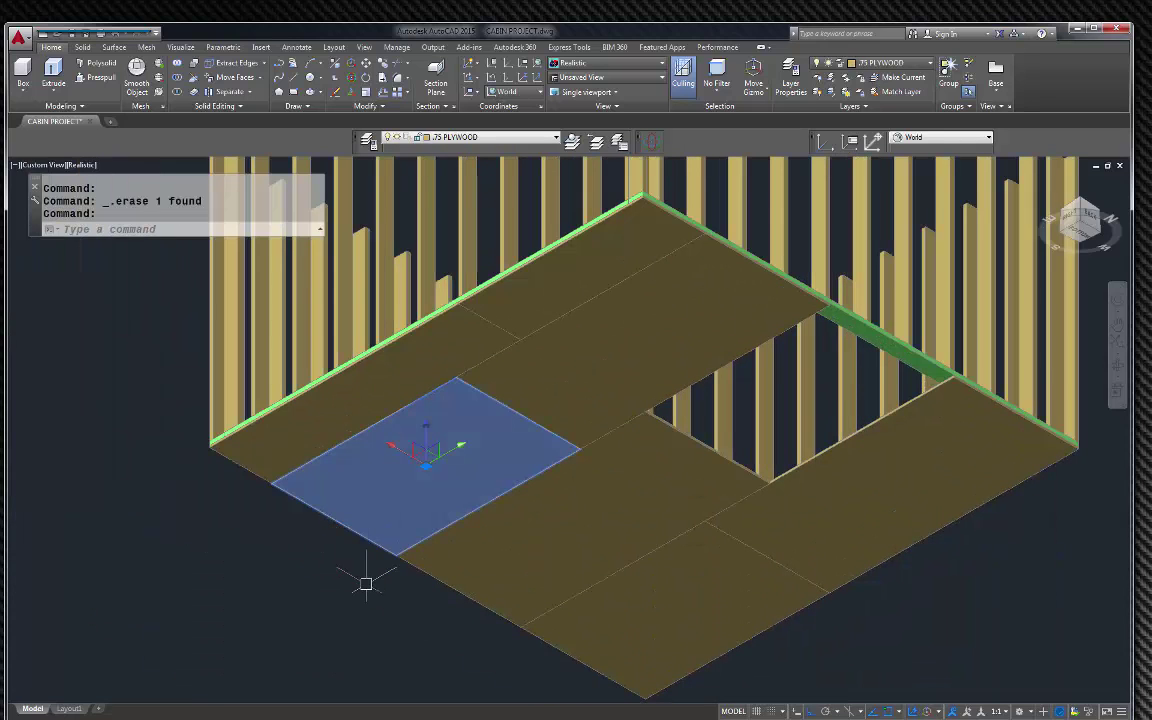
type("c")
key("Return")
left_click(270, 484)
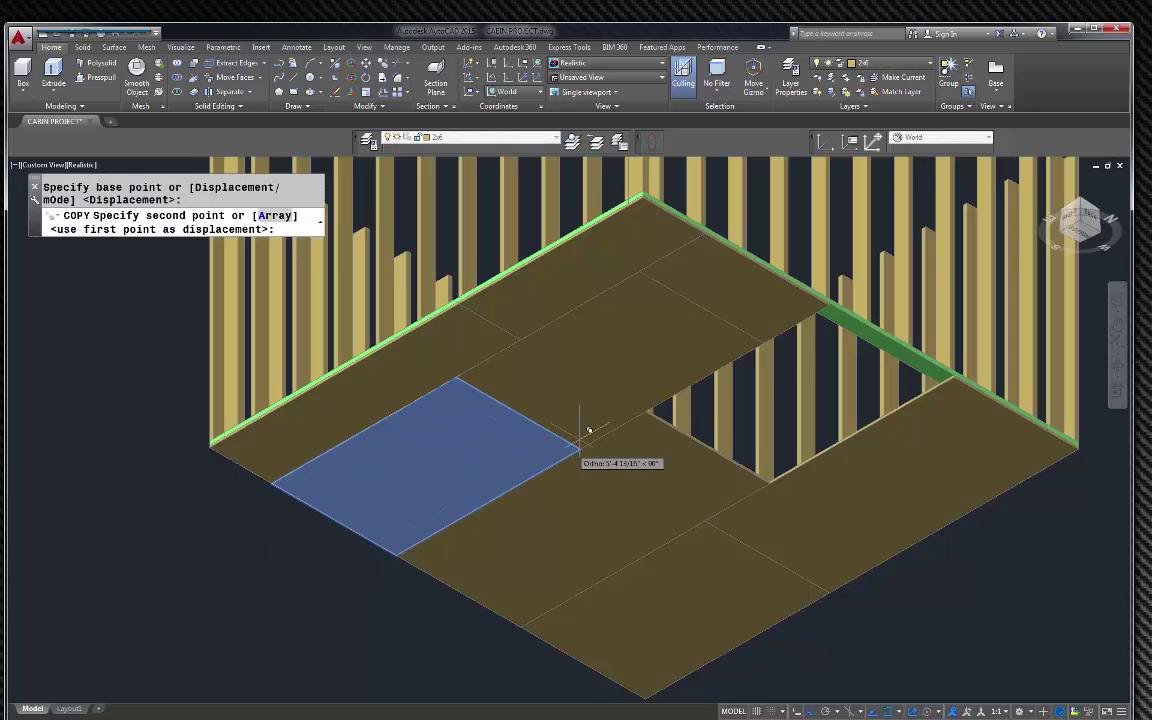
scroll(661, 391, "up", 6)
left_click(623, 463)
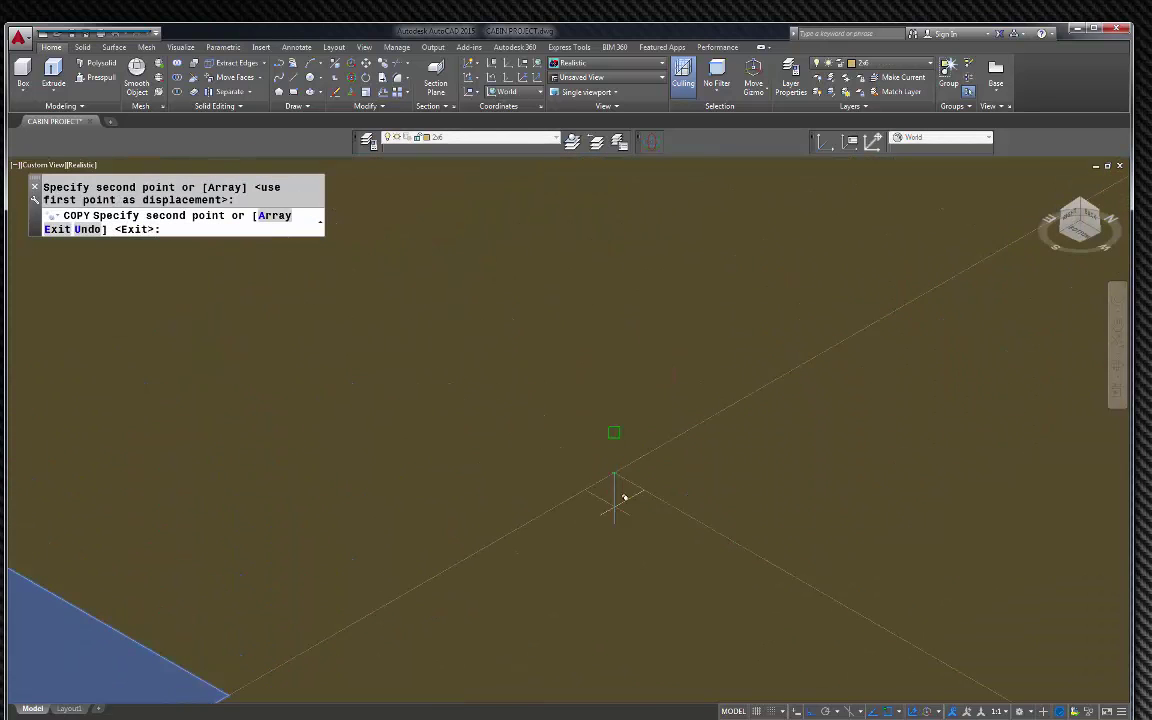
scroll(617, 496, "down", 6)
key("Escape")
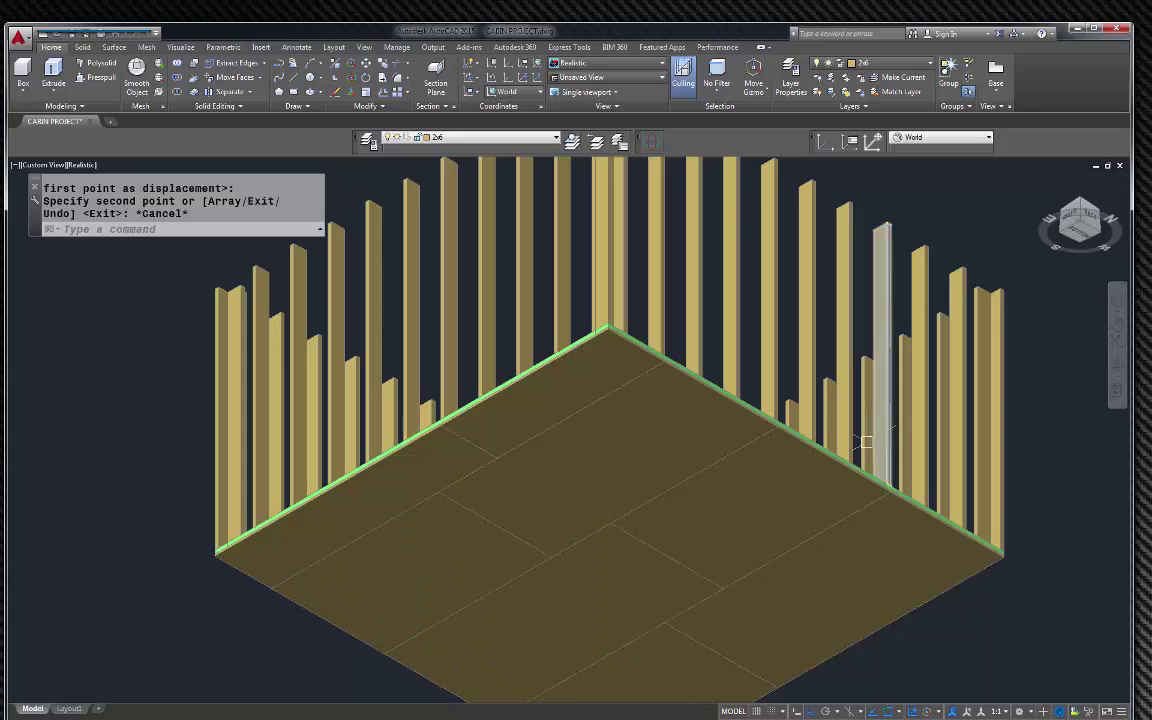
Copy all four bottom plates from their lower outer corner to the top of the matching corner stud, forming the top plates.
left_click(1081, 205)
scroll(688, 398, "up", 5)
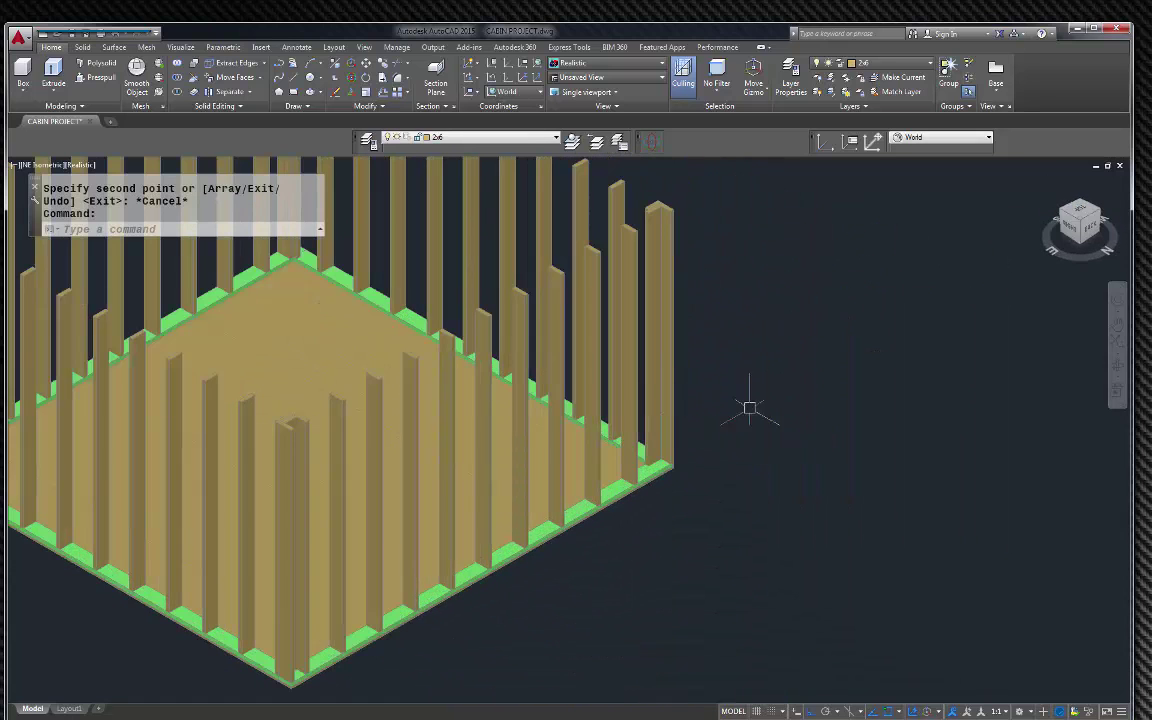
scroll(815, 440, "down", 4)
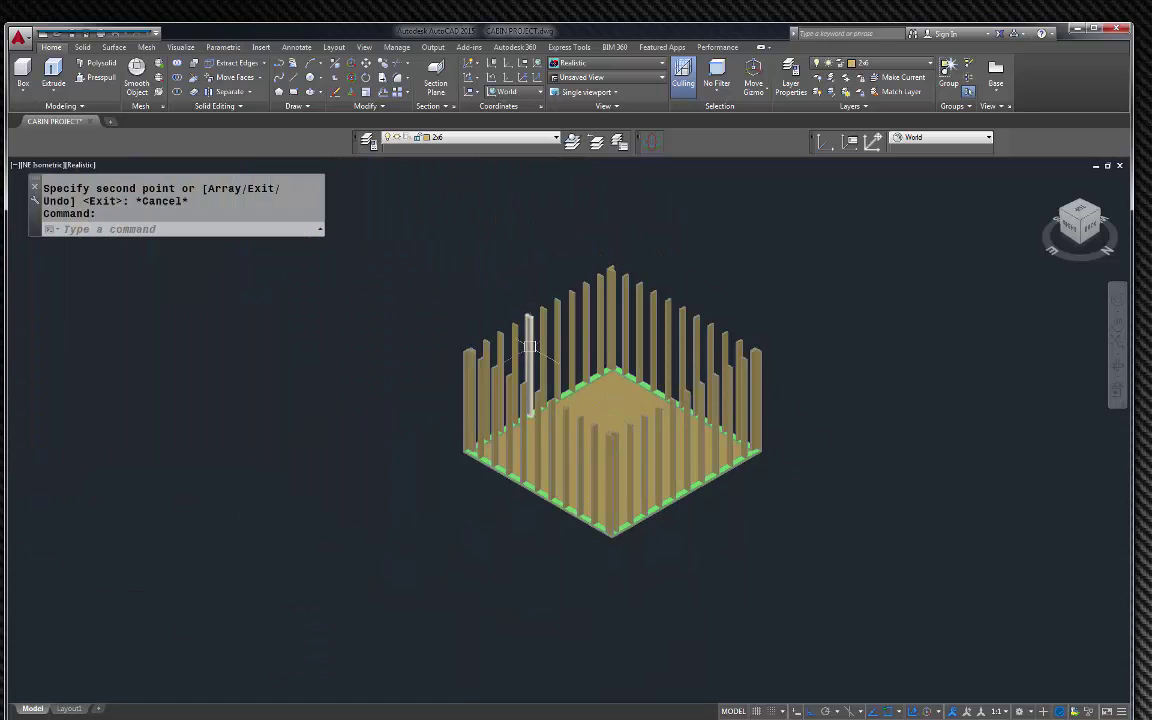
scroll(745, 455, "up", 6)
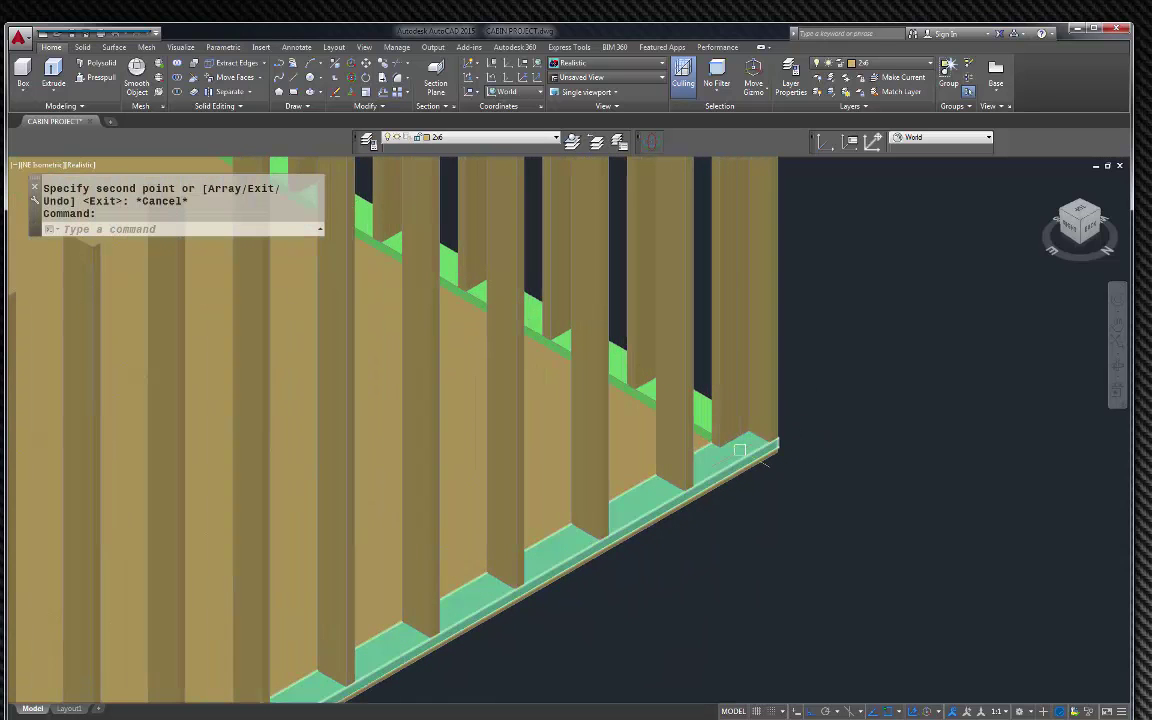
left_click(742, 450)
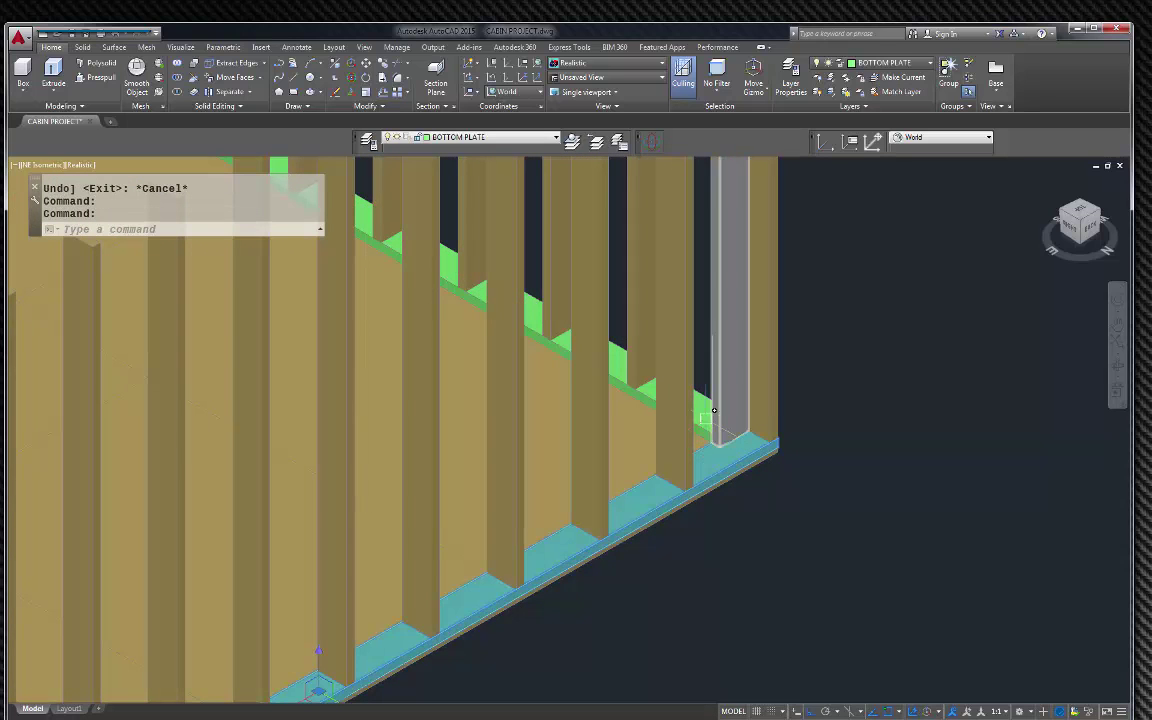
scroll(707, 410, "down", 2)
key("Escape")
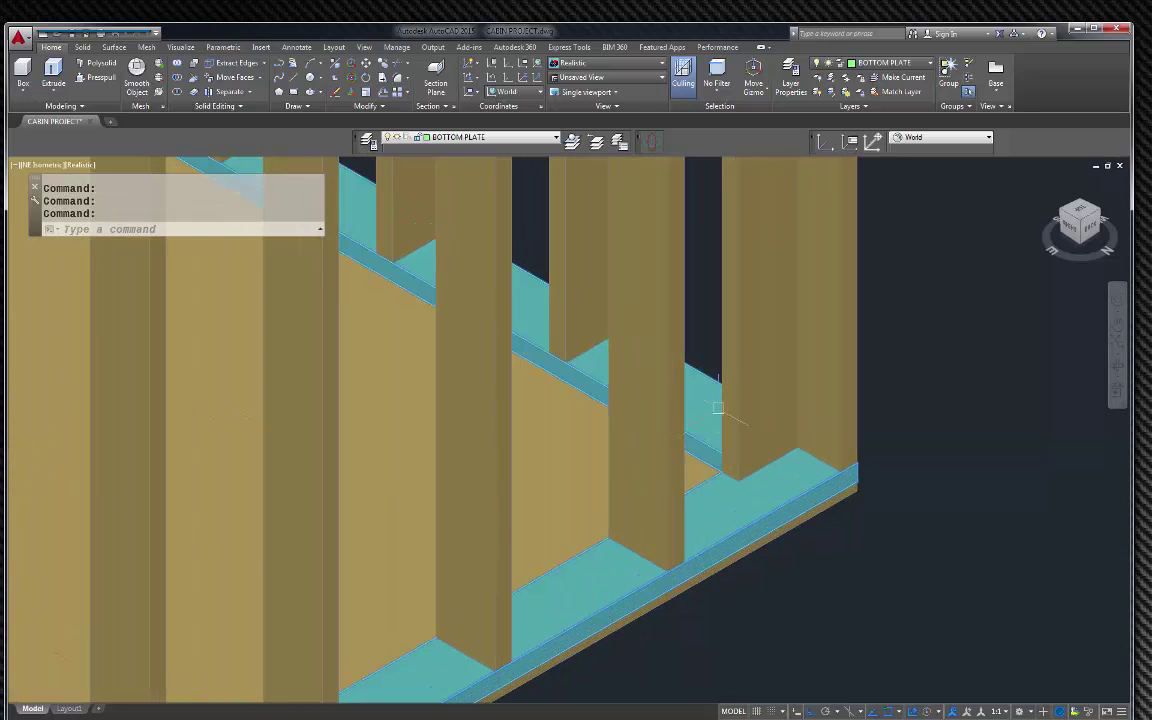
scroll(913, 382, "down", 5)
scroll(321, 396, "up", 5)
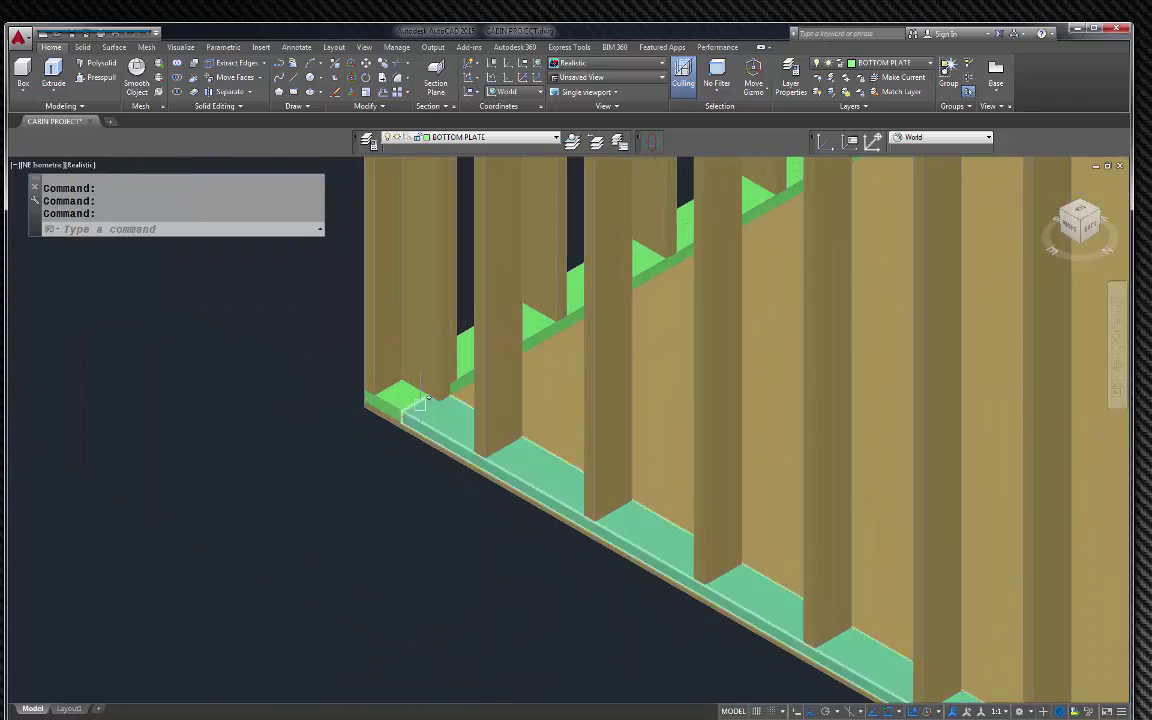
left_click(352, 396)
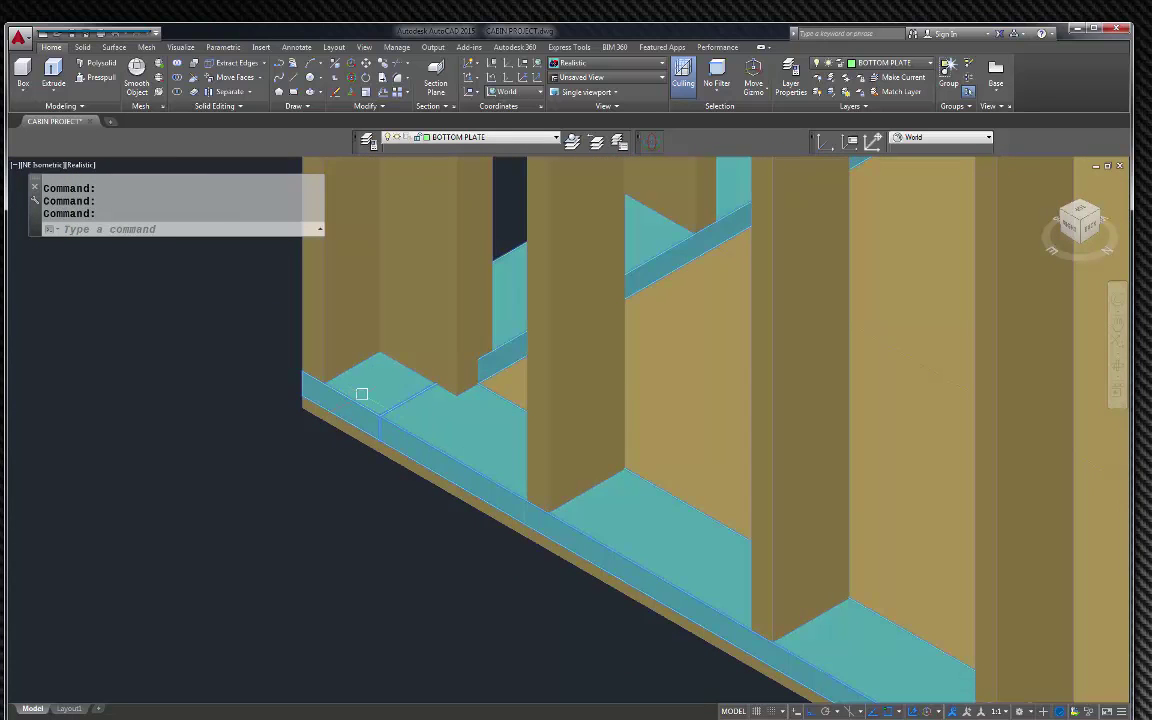
type("c")
key("Return")
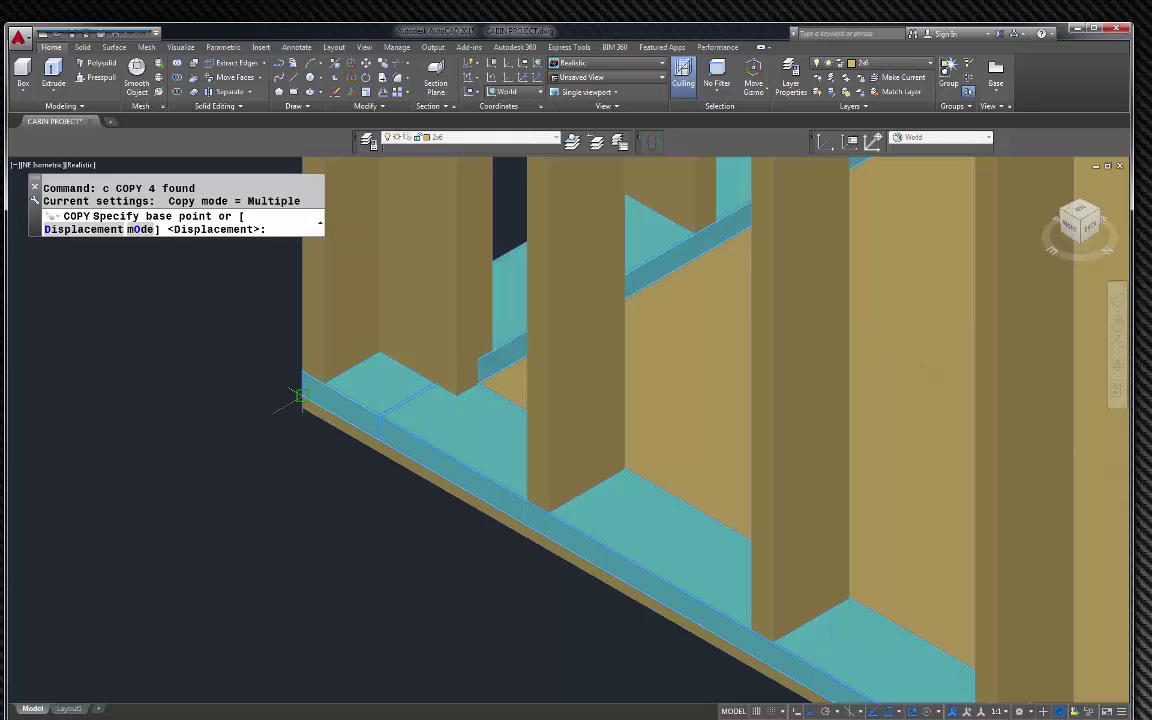
left_click(303, 397)
scroll(303, 397, "down", 6)
scroll(558, 458, "up", 6)
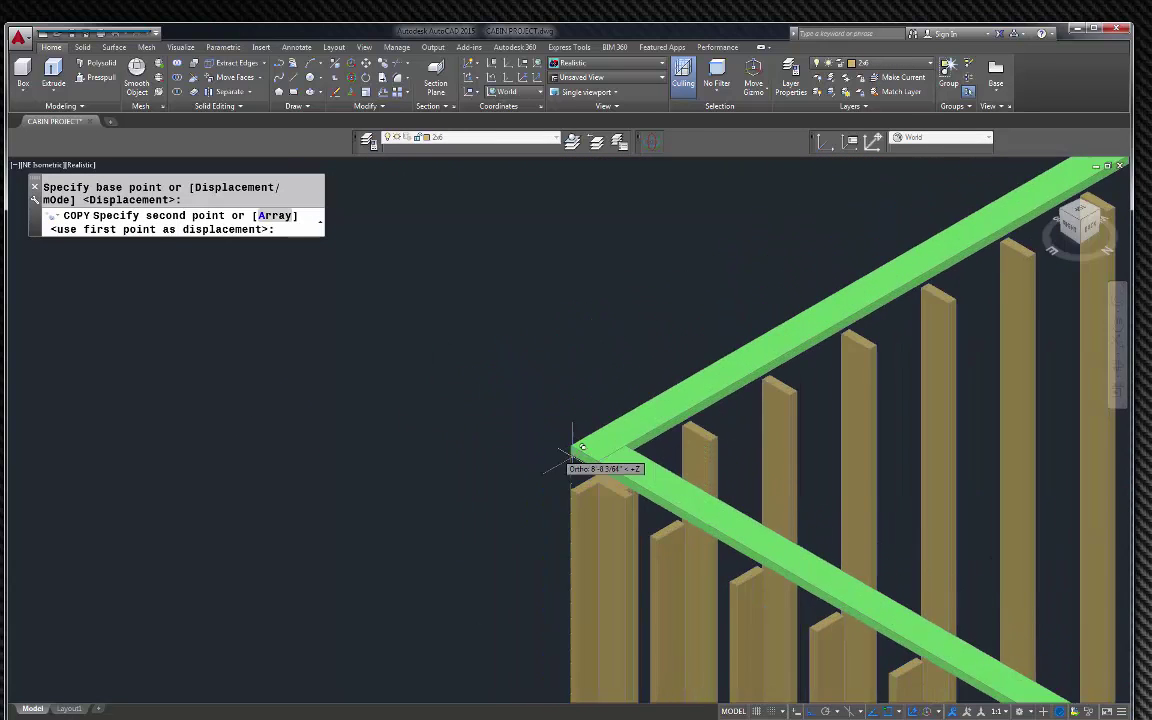
left_click(490, 498)
key("Escape")
scroll(406, 445, "down", 5)
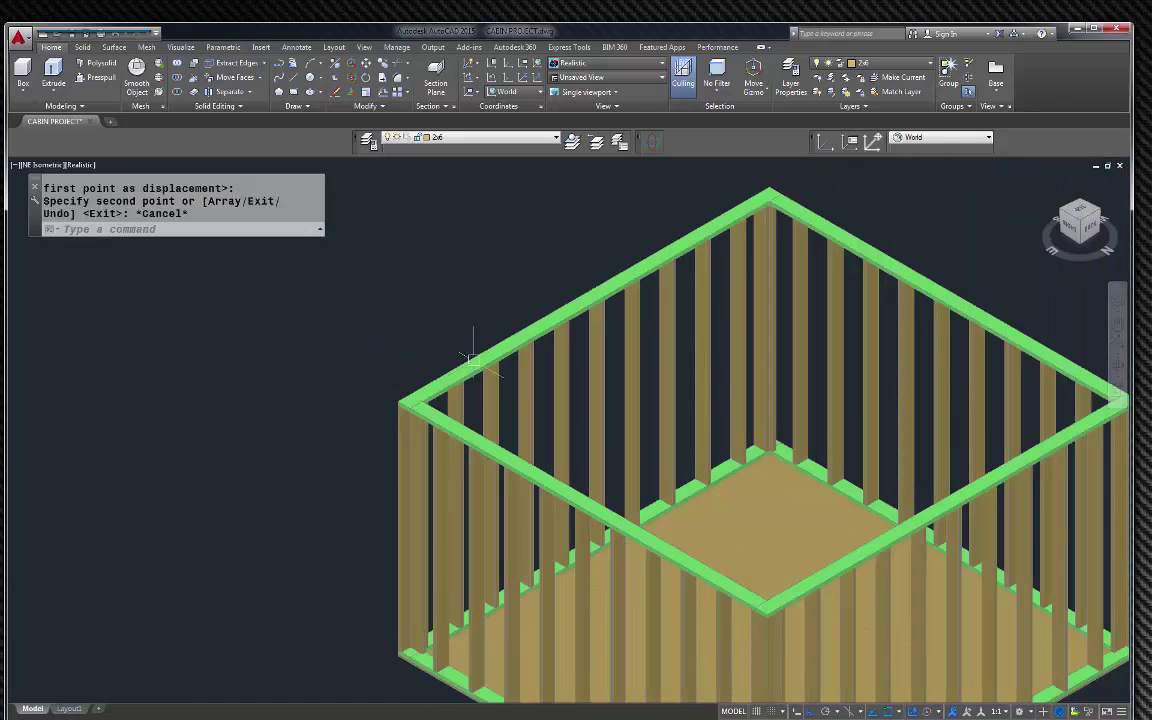
scroll(450, 360, "down", 2)
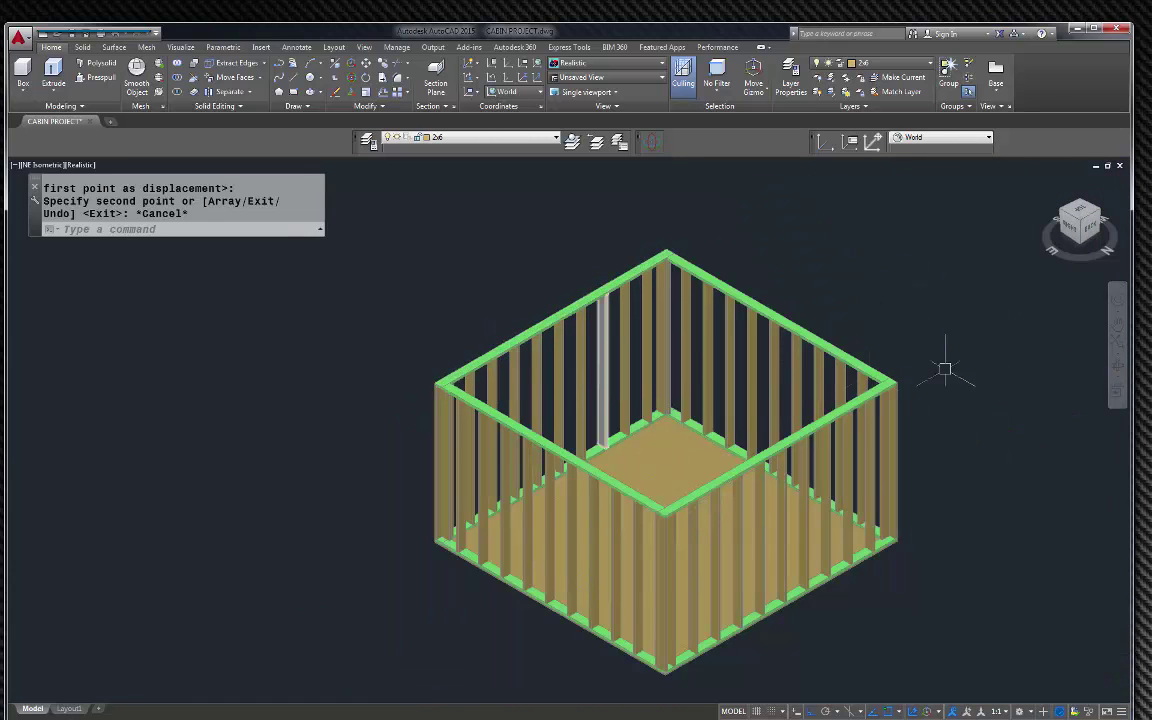
Copy one of the shorter top plates, which butts into its neighbour at the corner, about 1'-4" outward from the wall.
scroll(905, 352, "up", 3)
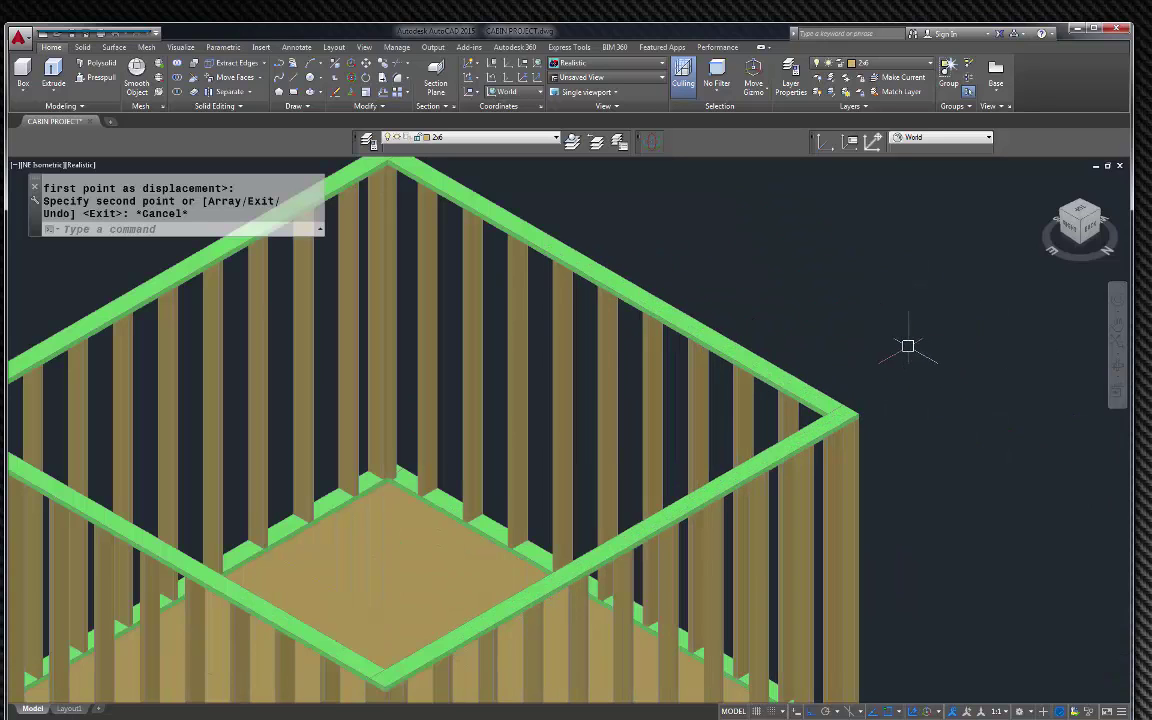
scroll(840, 405, "up", 3)
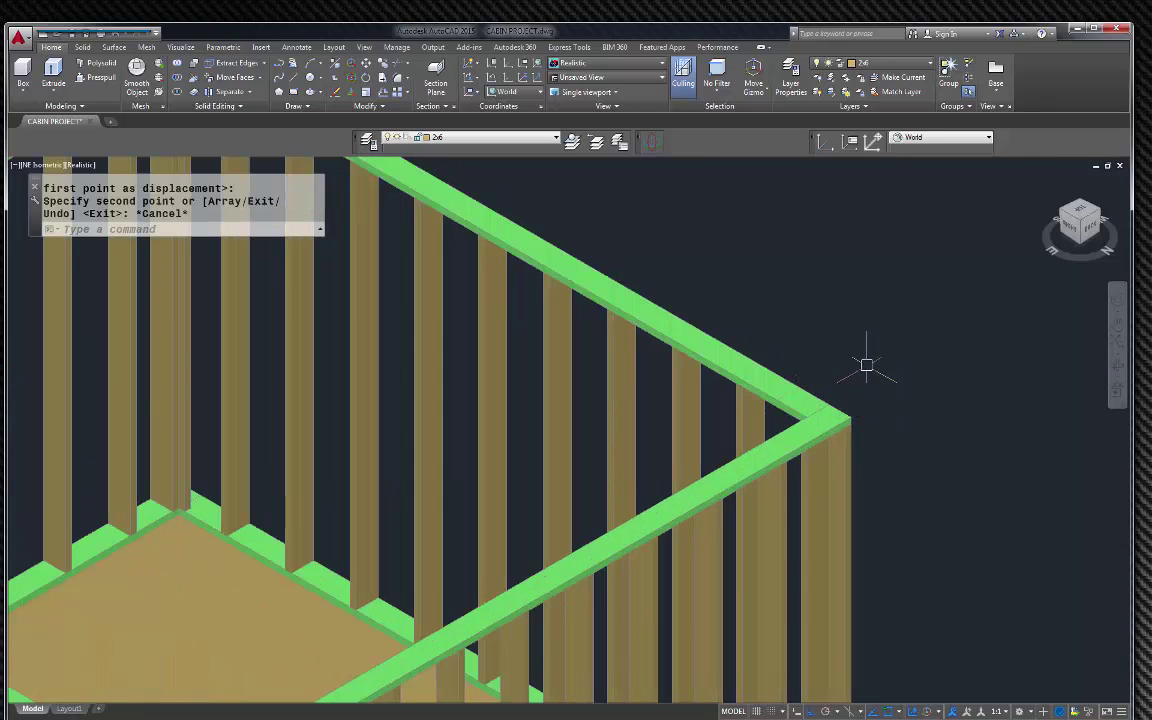
scroll(790, 326, "down", 3)
scroll(800, 372, "up", 5)
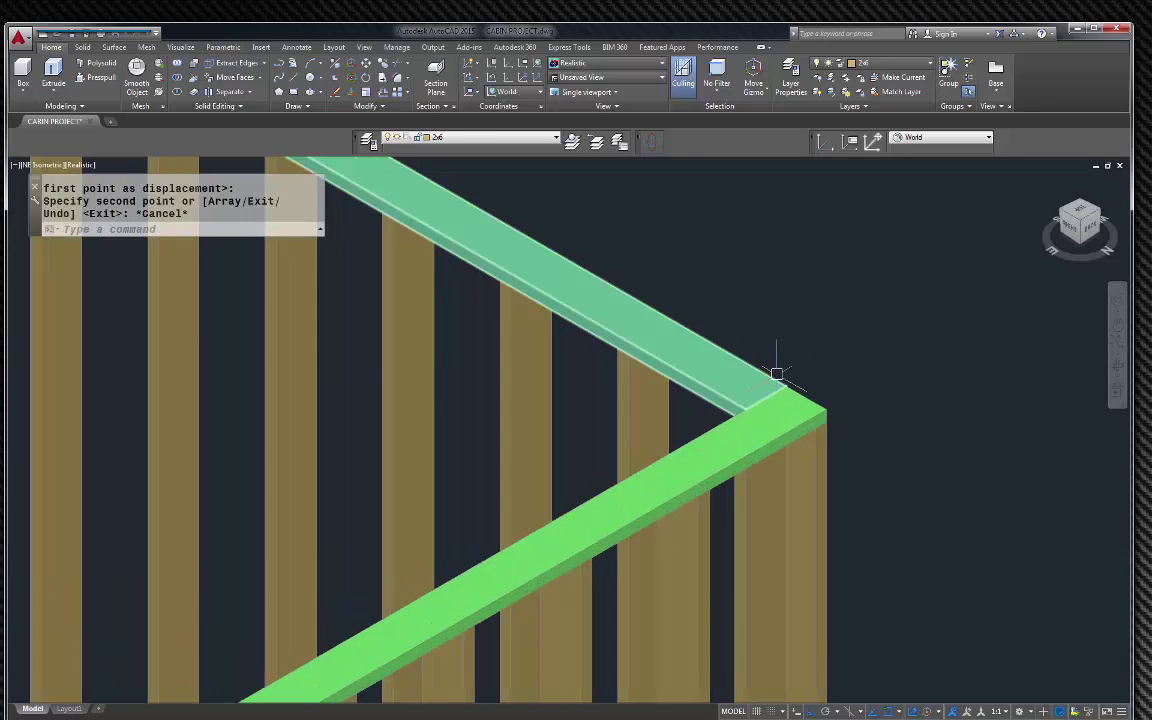
left_click(776, 378)
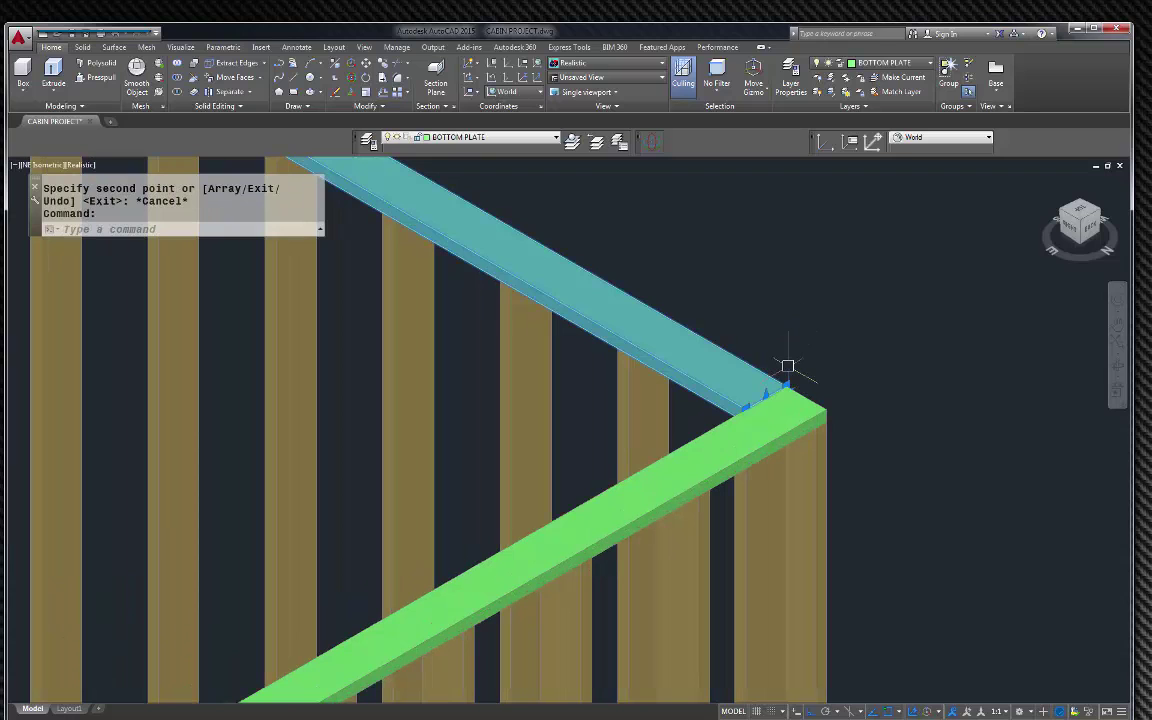
type("co")
key("Return")
left_click(812, 355)
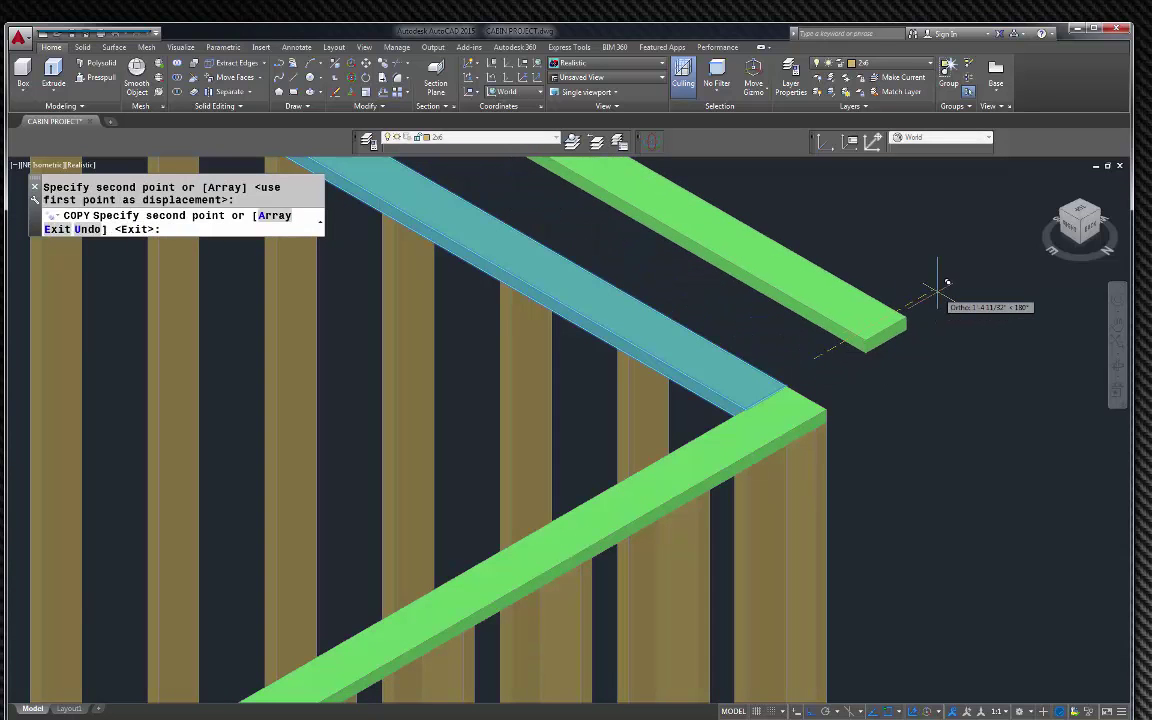
left_click(946, 289)
key("Escape")
scroll(874, 360, "up", 2)
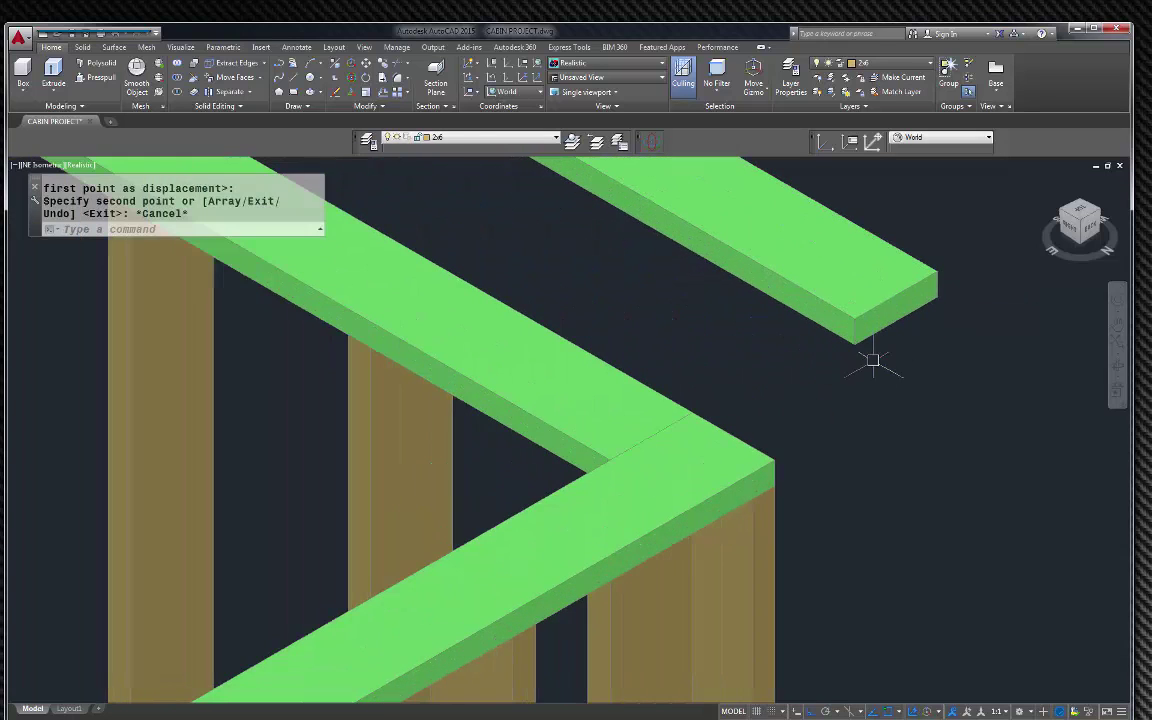
Move the copied plate by its lower outer end corner onto the upper outer corner of the top plates, overlapping the corner joint.
left_click(858, 340)
type("m")
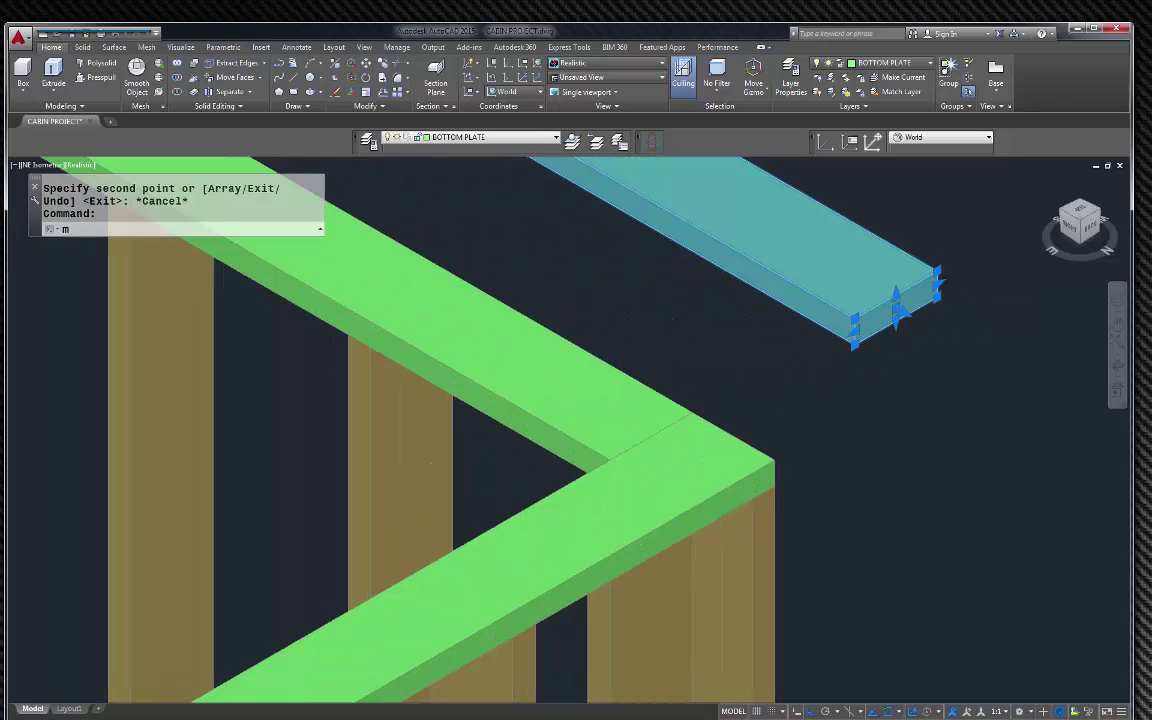
key("Return")
left_click(938, 290)
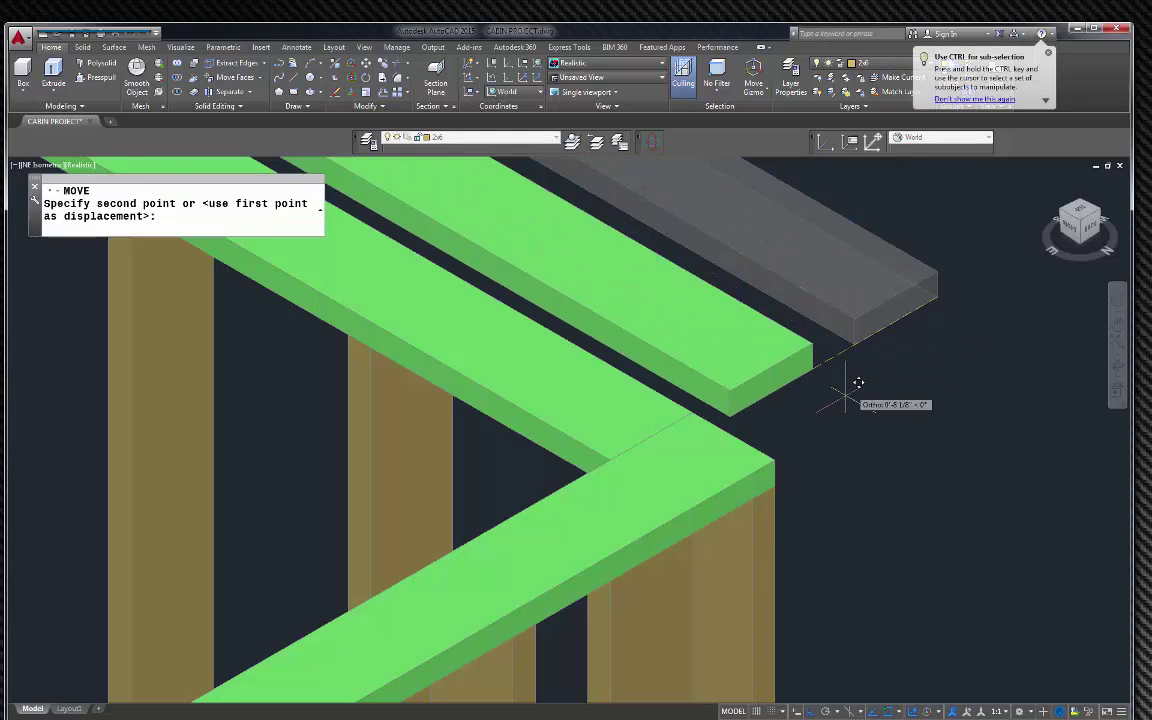
left_click(784, 450)
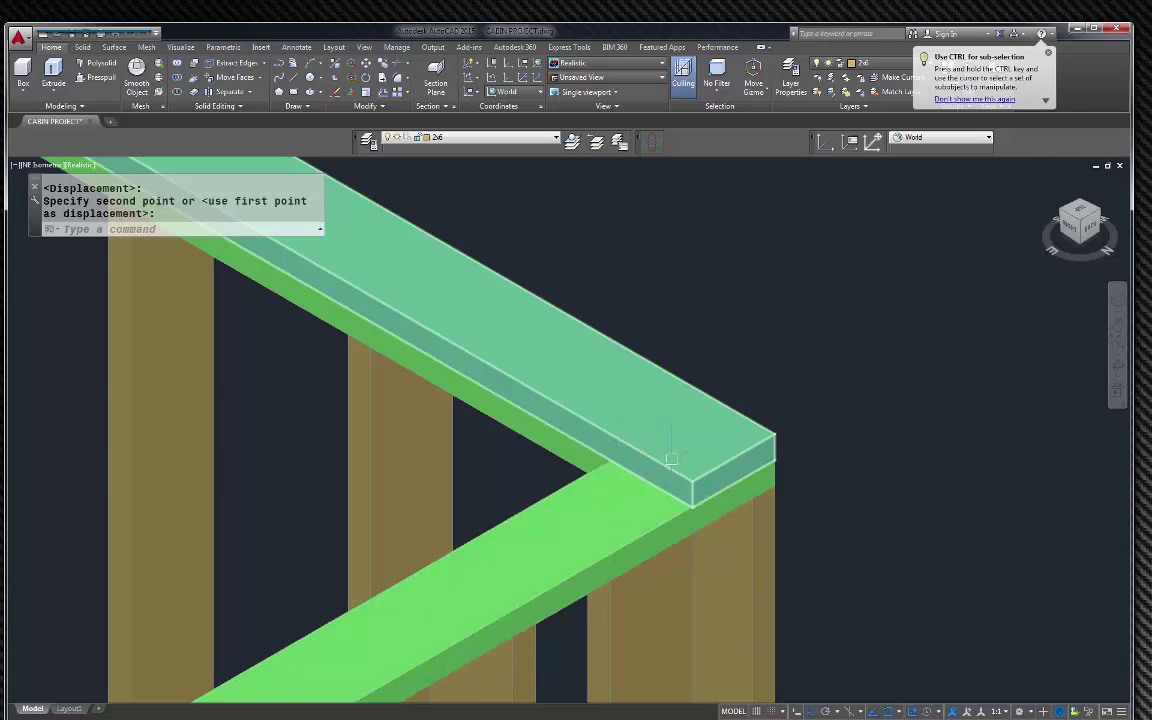
scroll(900, 404, "down", 5)
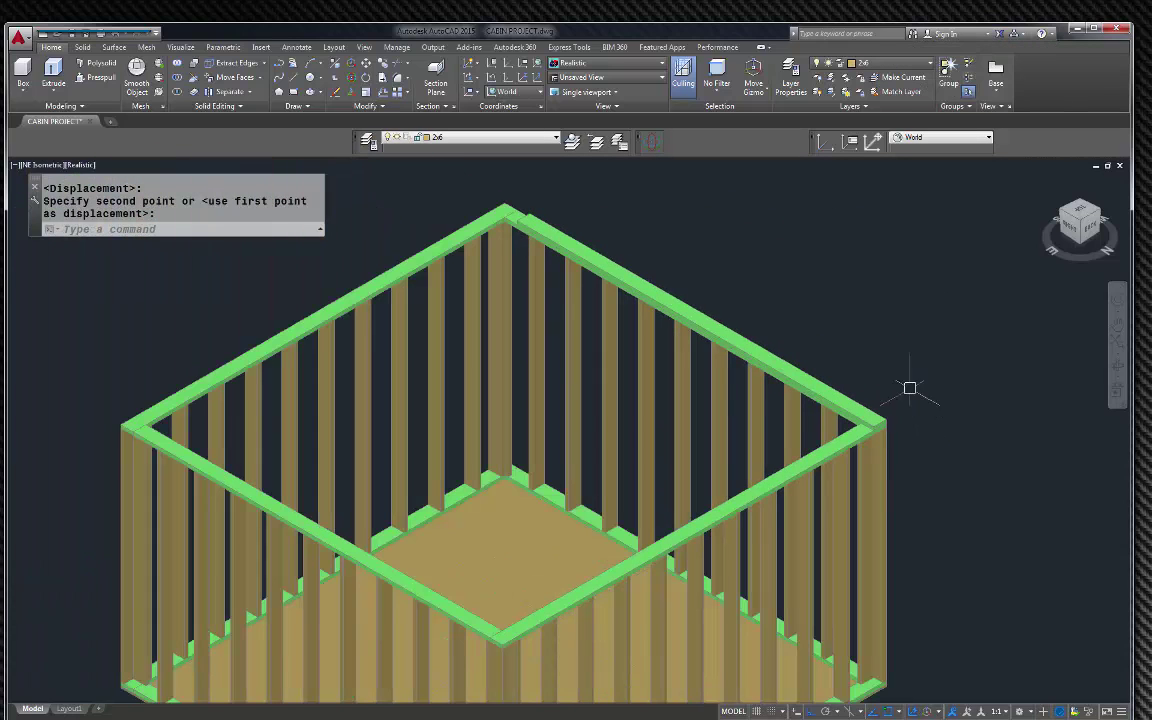
key("Return")
Open the interface customization dialog, expand its customizations list, and reposition the dialog.
left_click(1065, 218)
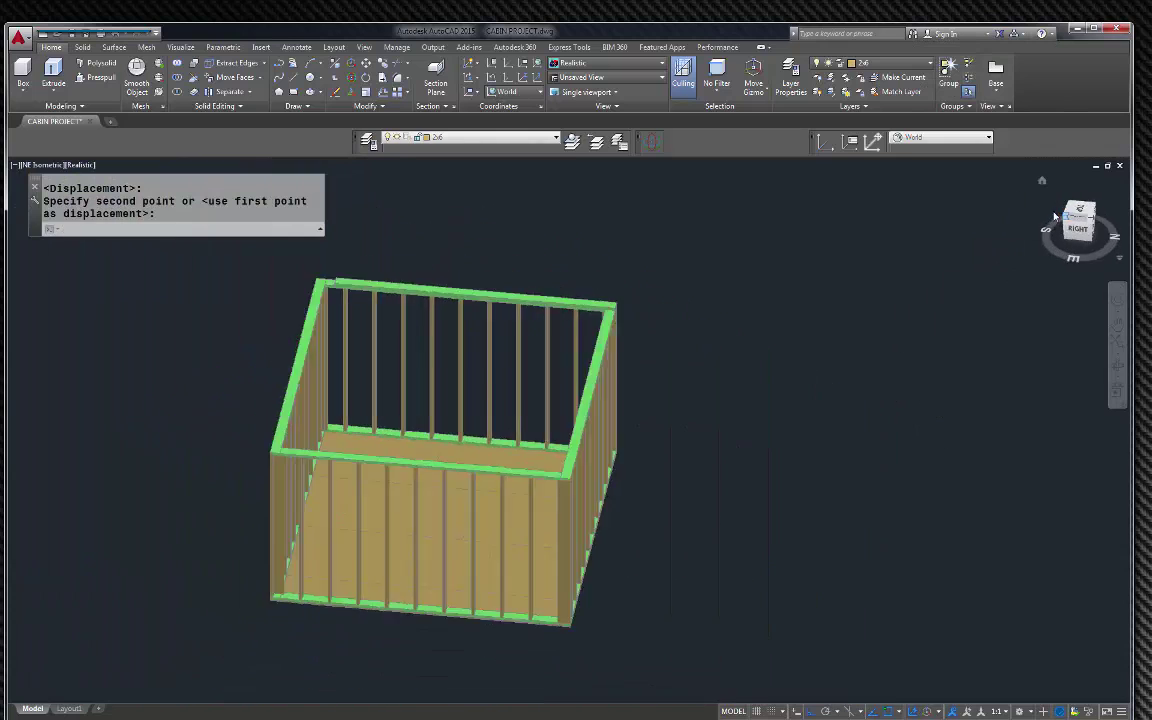
scroll(270, 350, "up", 8)
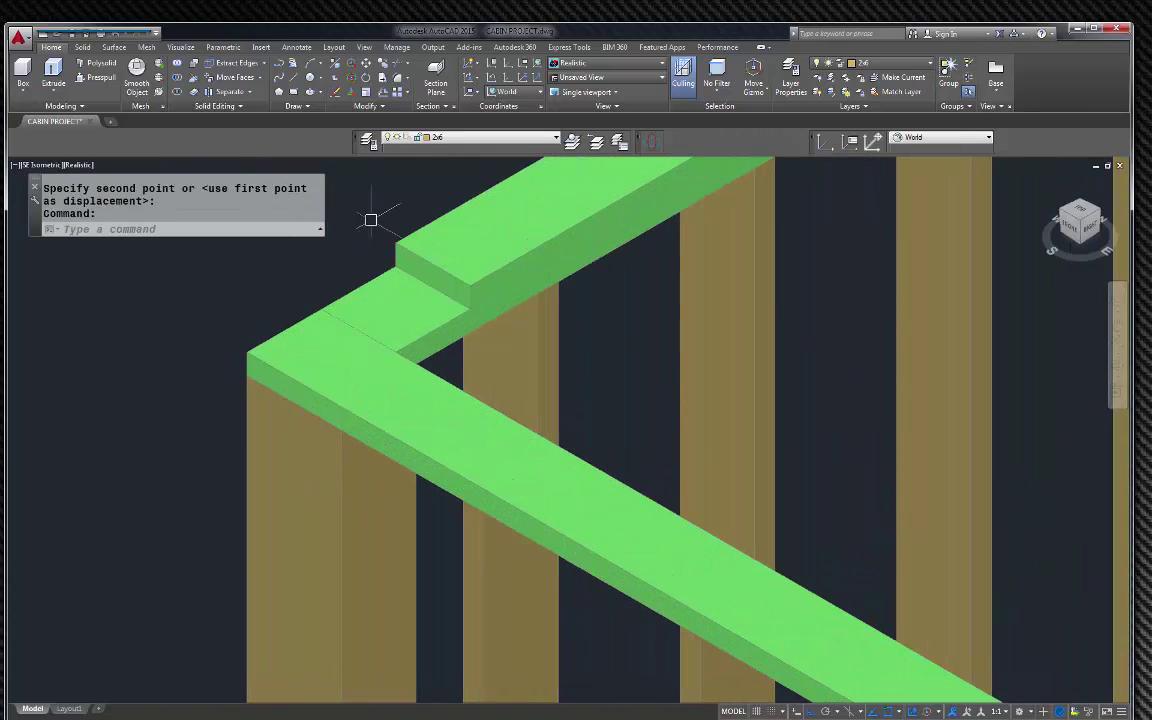
right_click(644, 150)
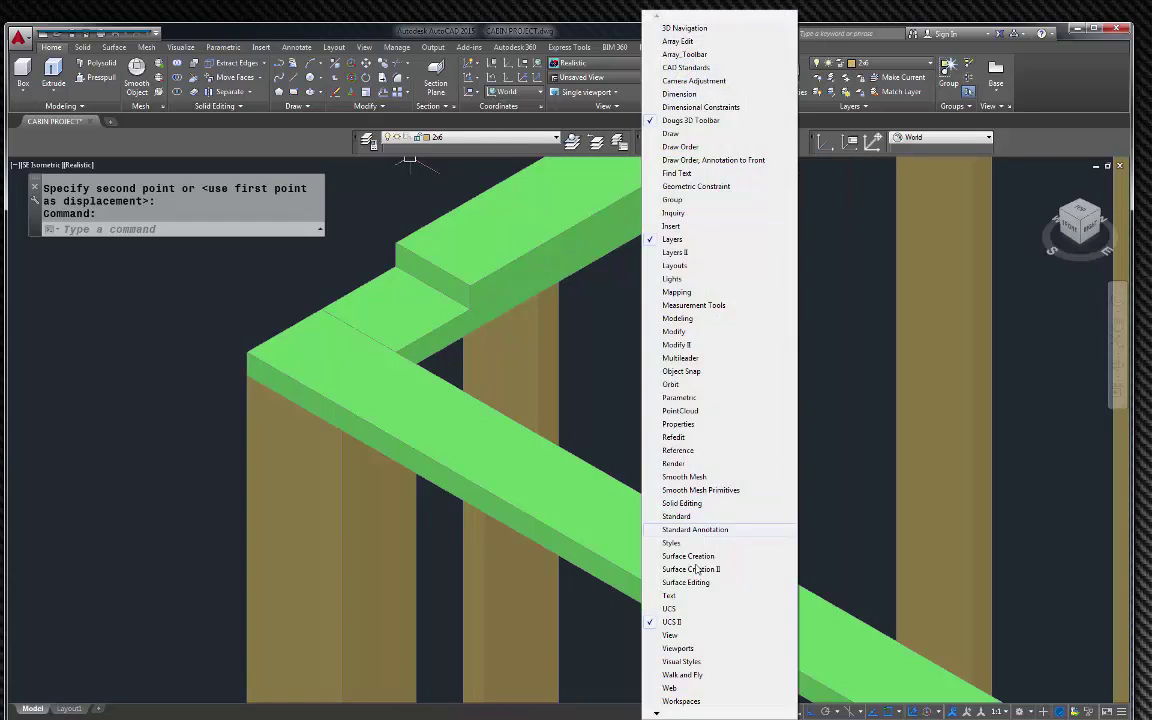
mouse_move(656, 714)
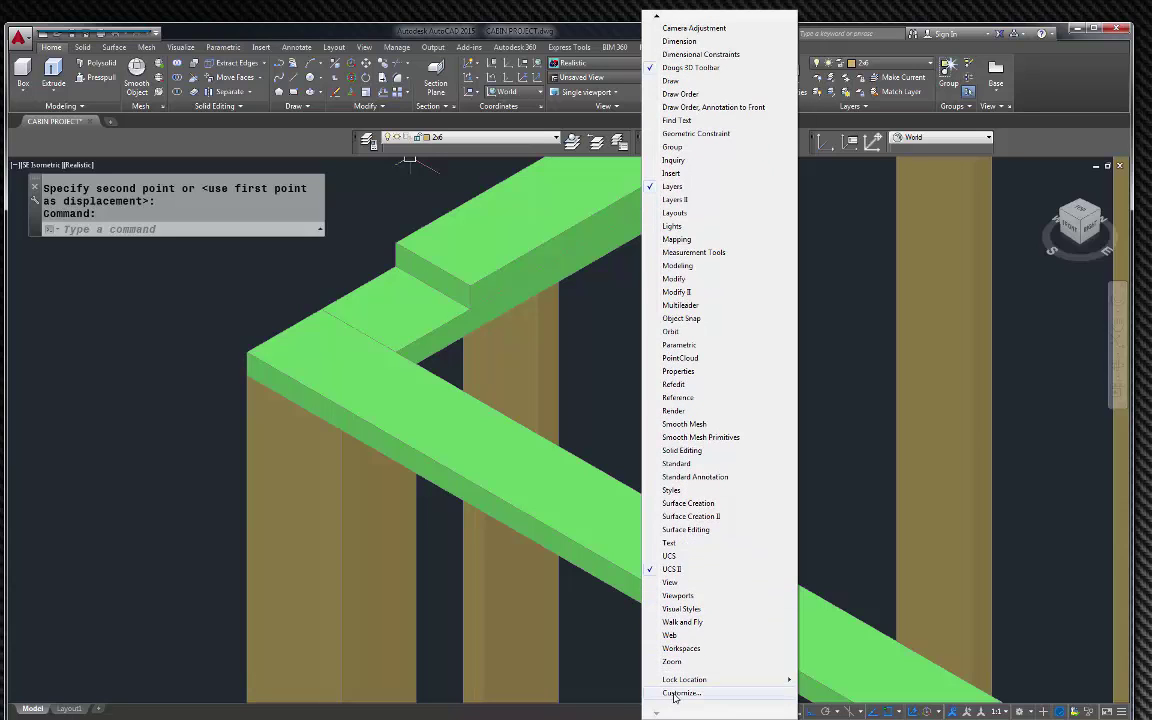
left_click(674, 693)
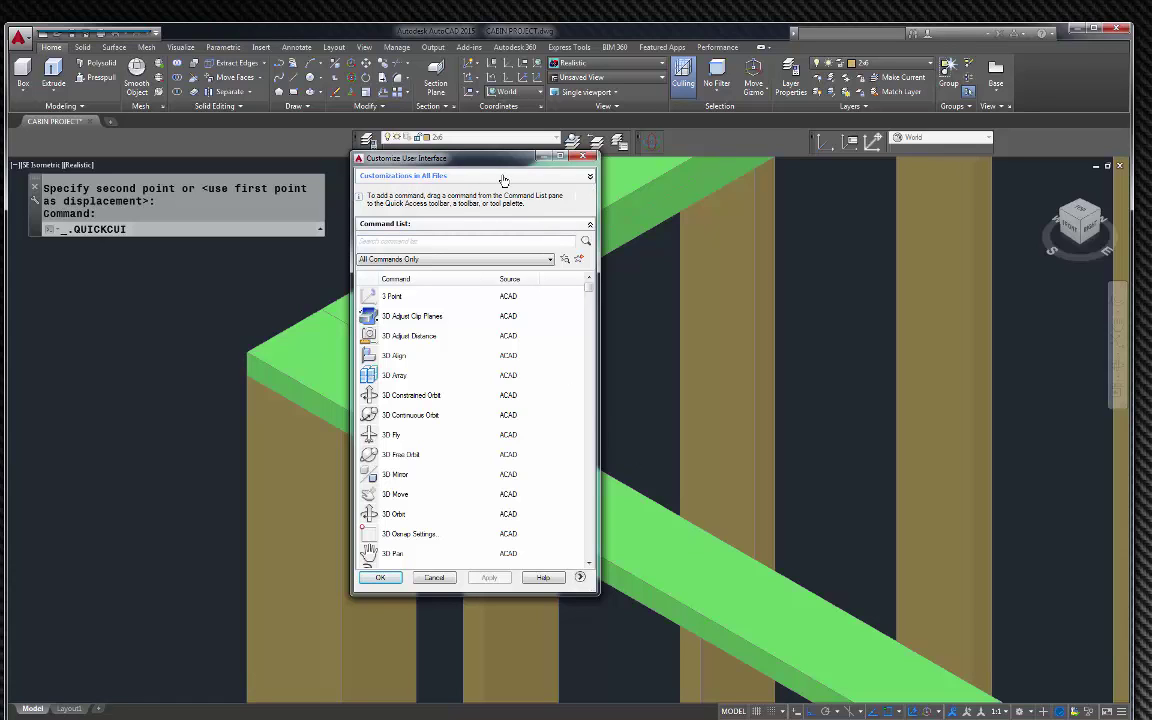
left_click(591, 178)
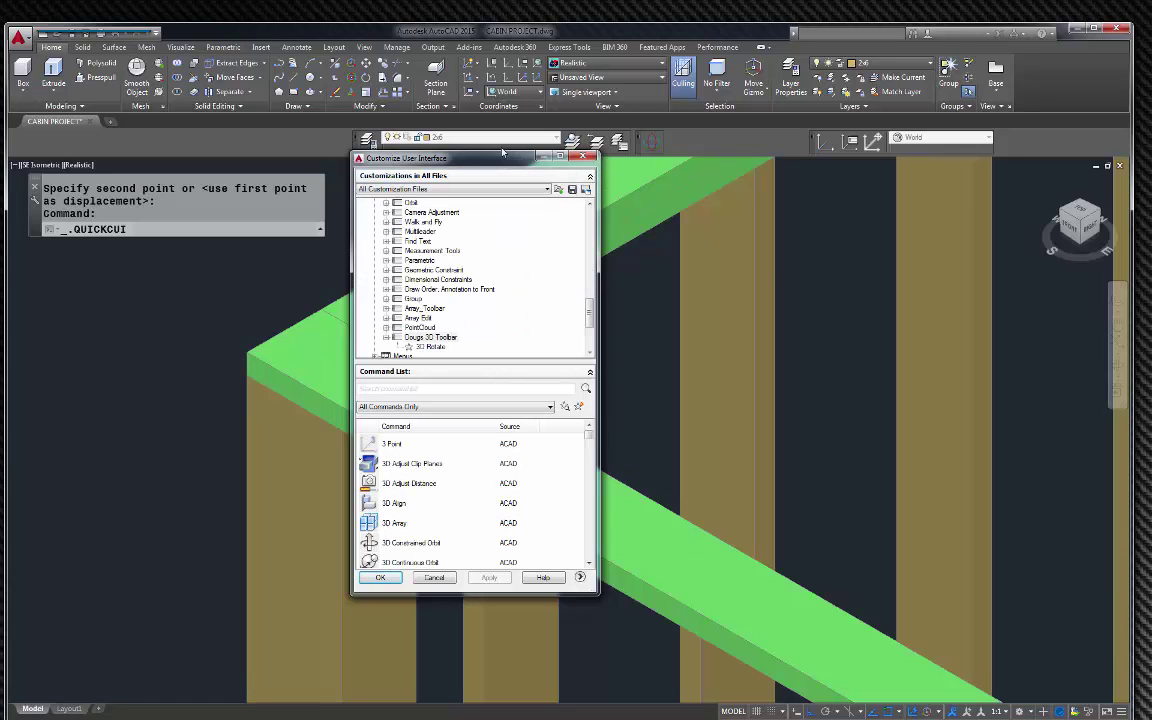
left_click_drag(470, 150, 350, 43)
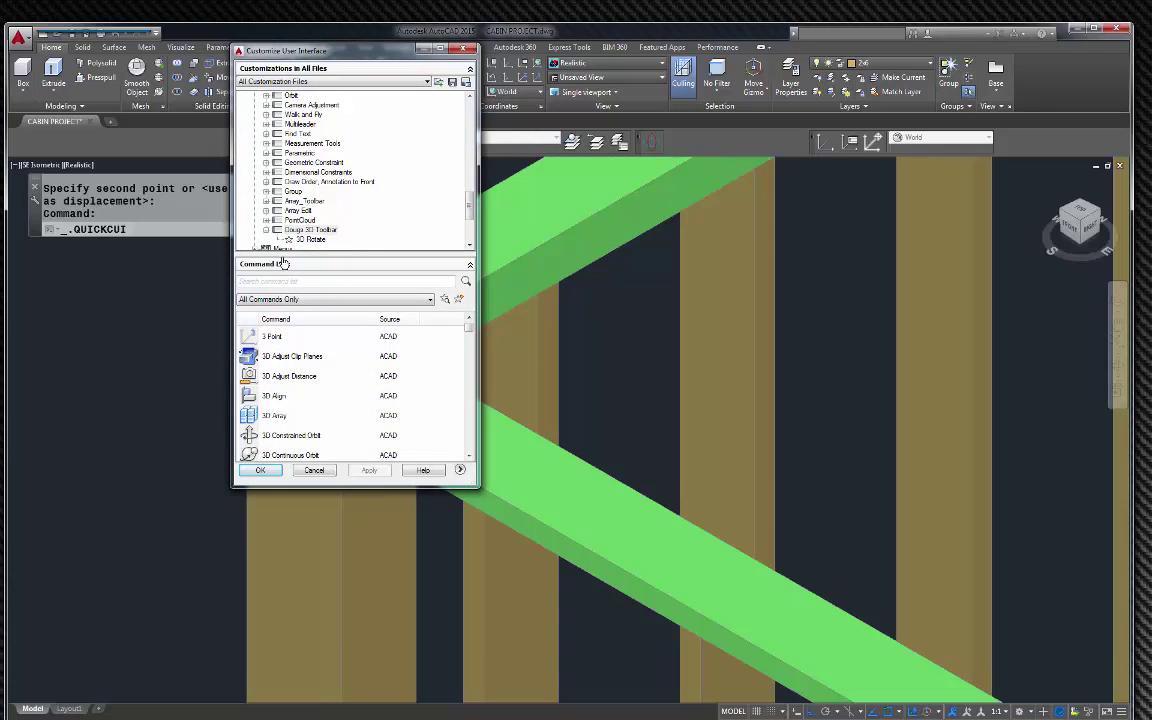
left_click(290, 282)
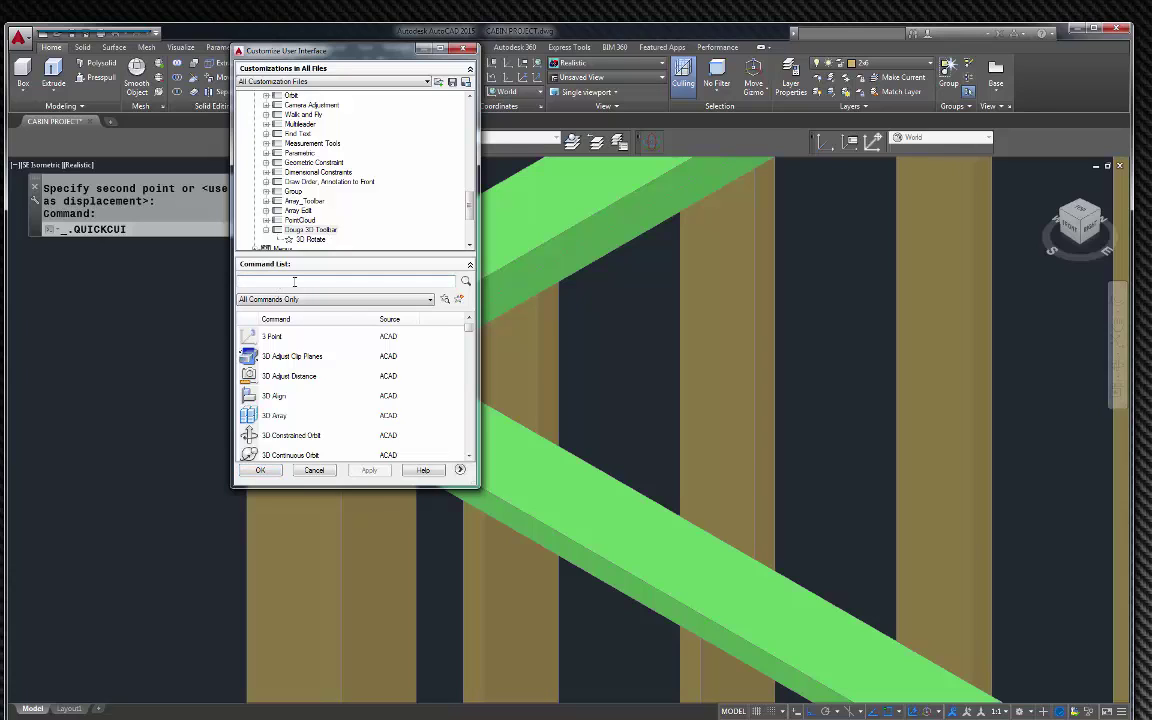
type("move")
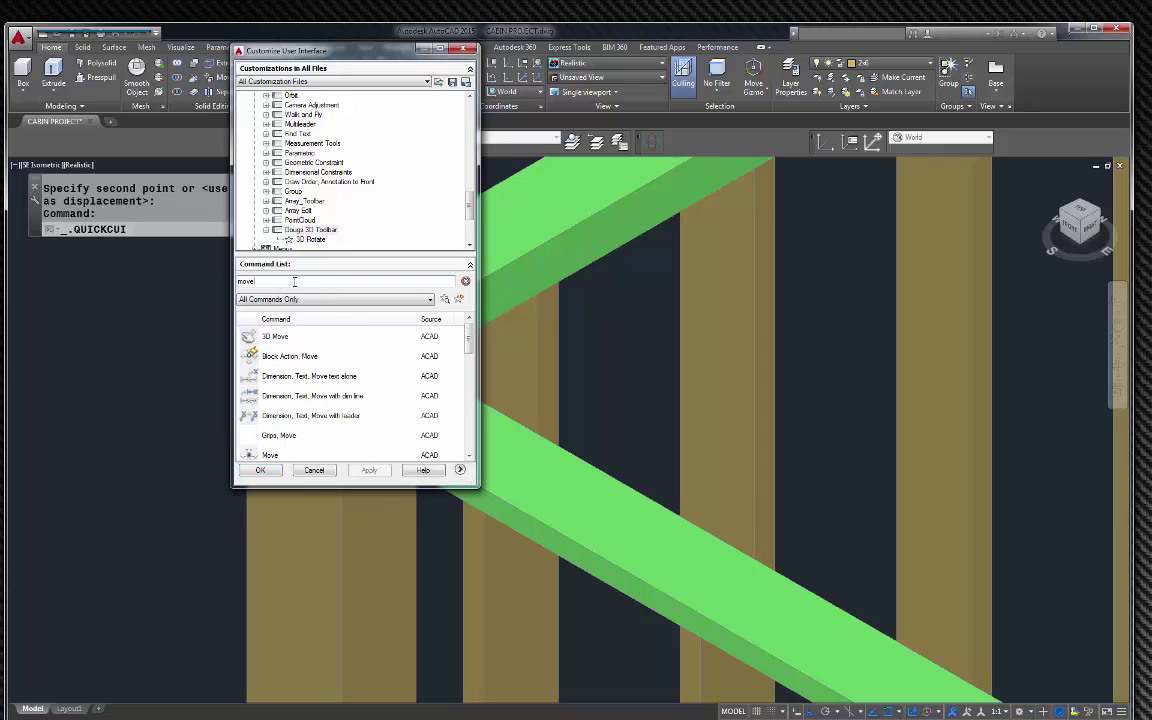
key("BackSpace")
key("BackSpace")
key("BackSpace")
key("BackSpace")
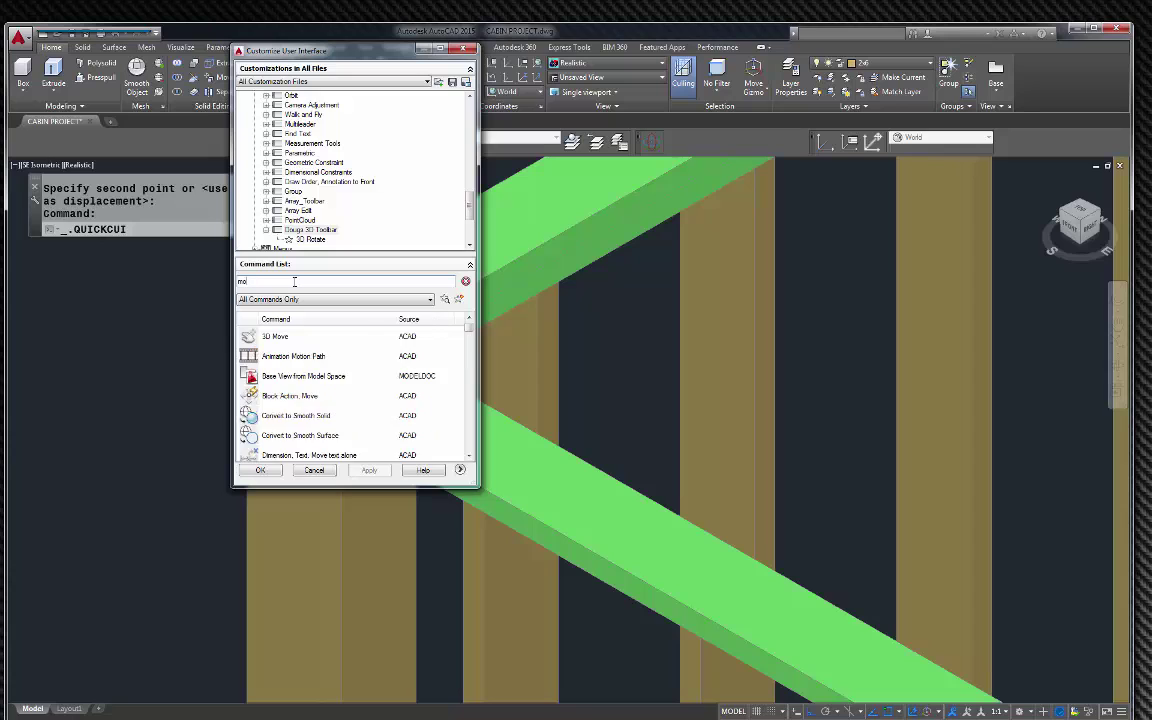
Search the command list for "face", add the Move faces command below 3D Rotate in the custom 3D toolbar, and save the customization.
type("face")
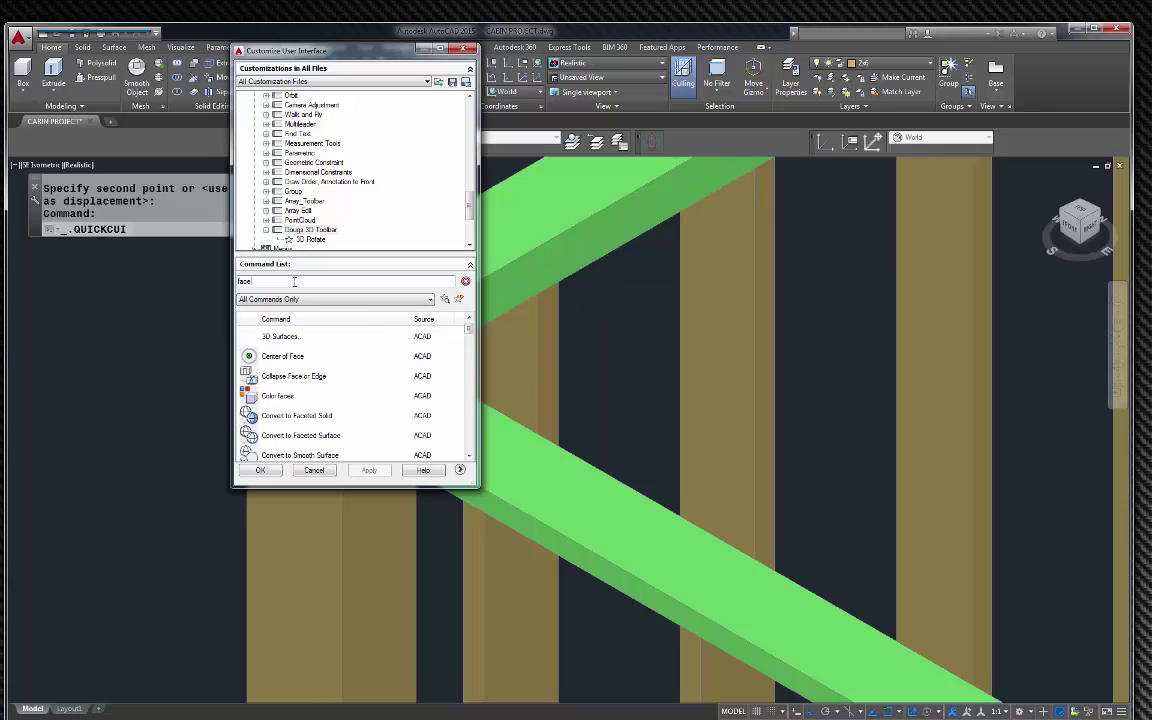
left_click_drag(366, 488, 366, 632)
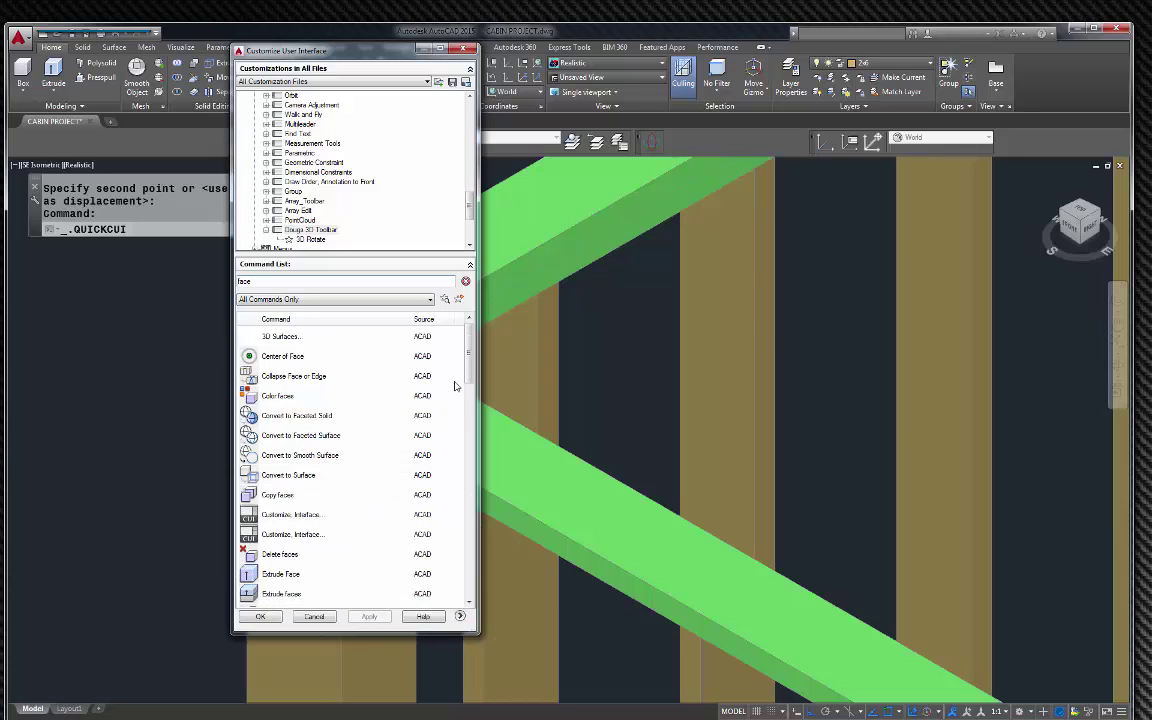
left_click_drag(468, 367, 471, 416)
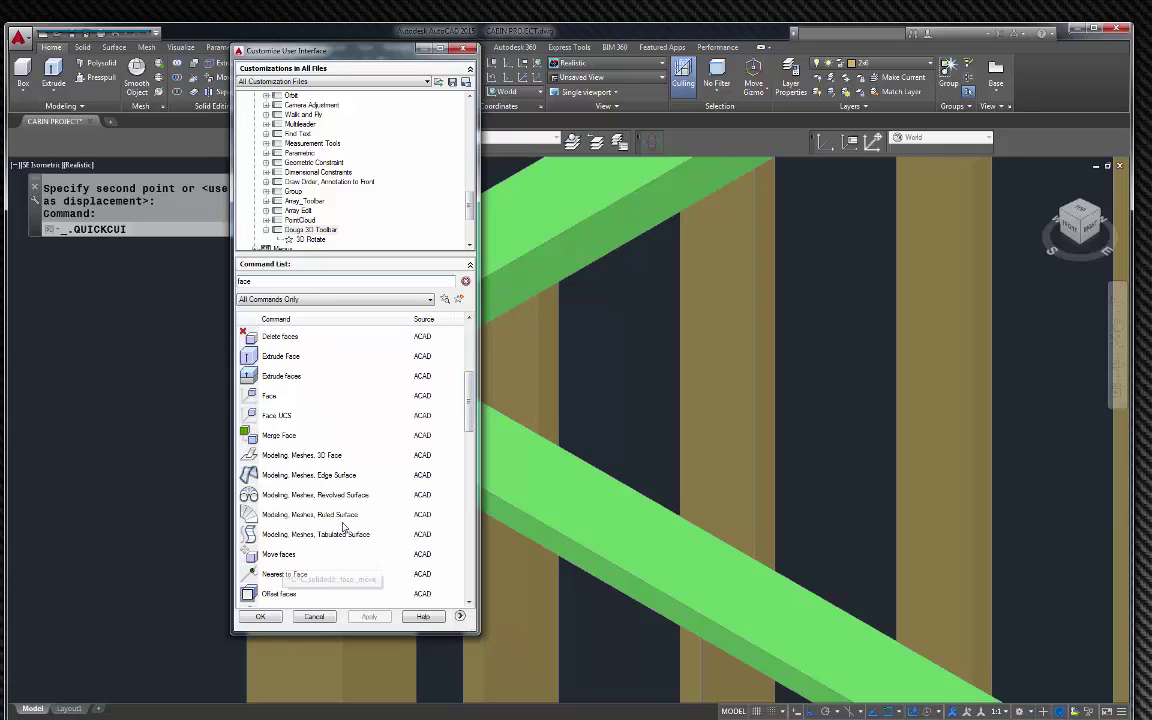
left_click_drag(466, 418, 466, 438)
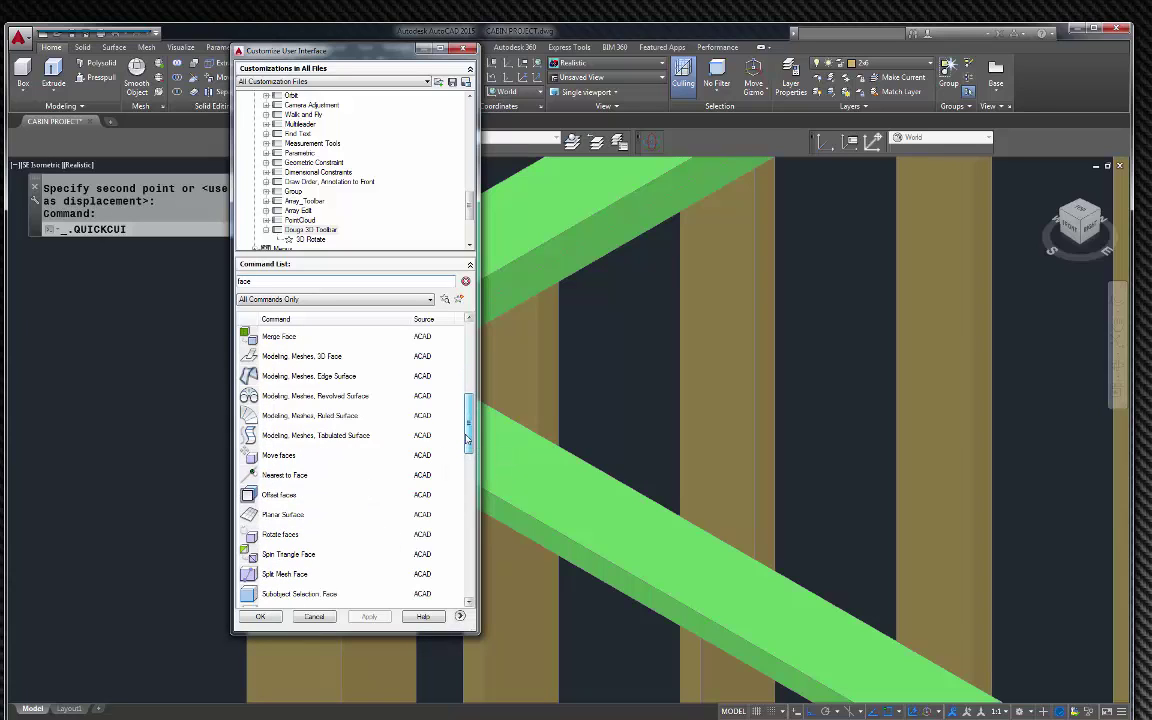
left_click(279, 457)
left_click_drag(280, 457, 341, 238)
left_click_drag(323, 177, 341, 149)
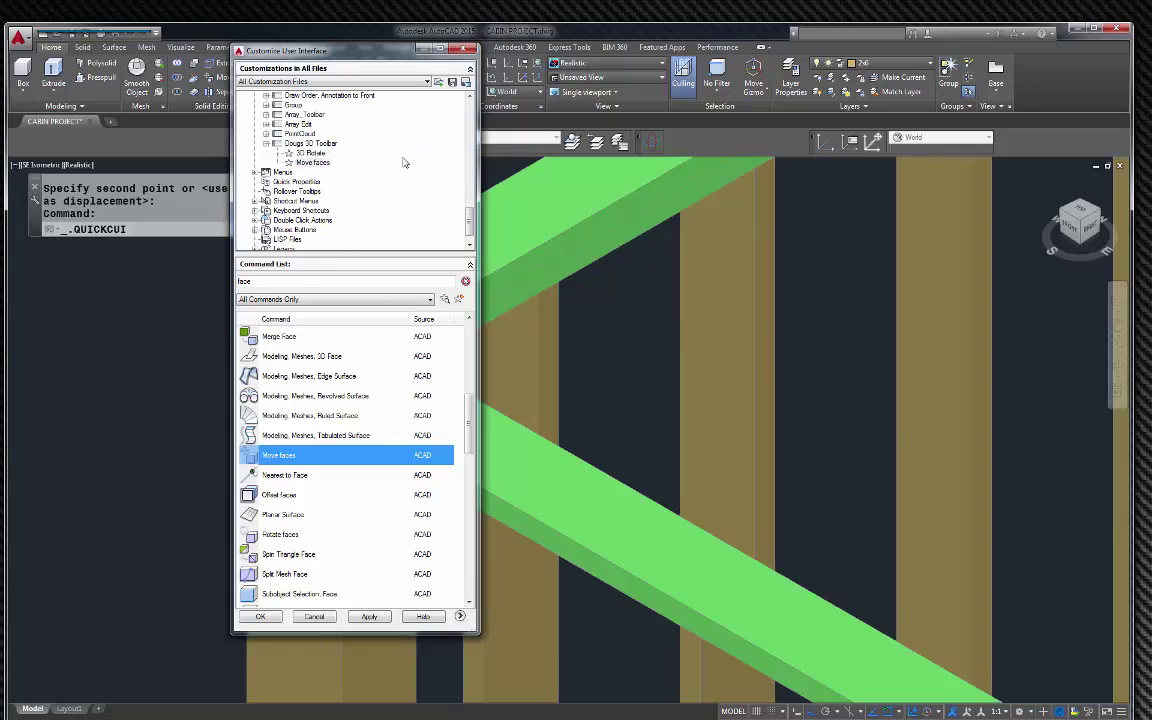
left_click(370, 617)
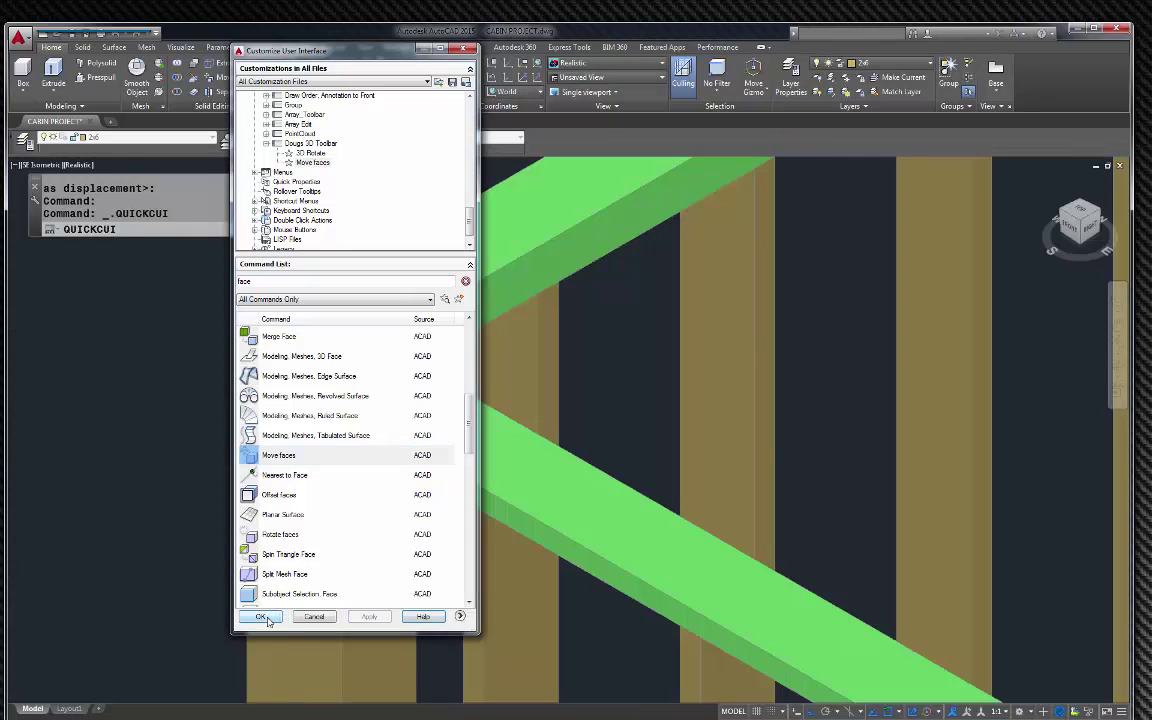
left_click(266, 619)
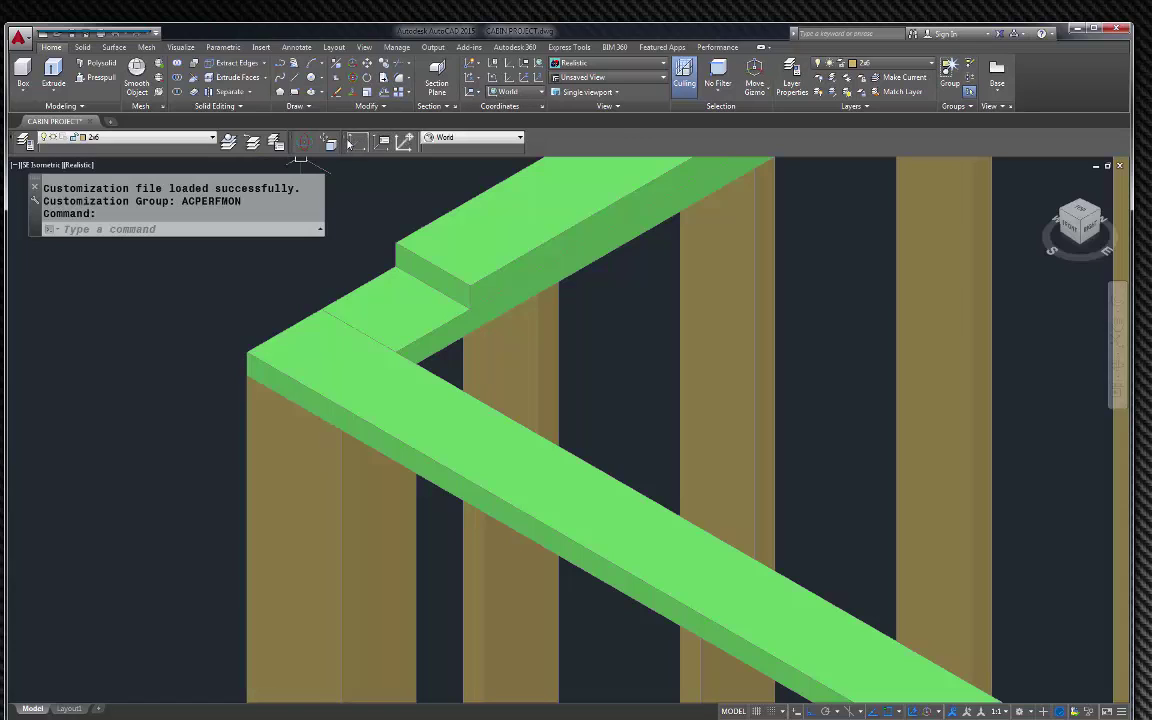
Rearrange the docked toolbars so the UCS II toolbar sits at the far end with the custom 3D toolbar beside it.
left_click_drag(521, 143, 521, 143)
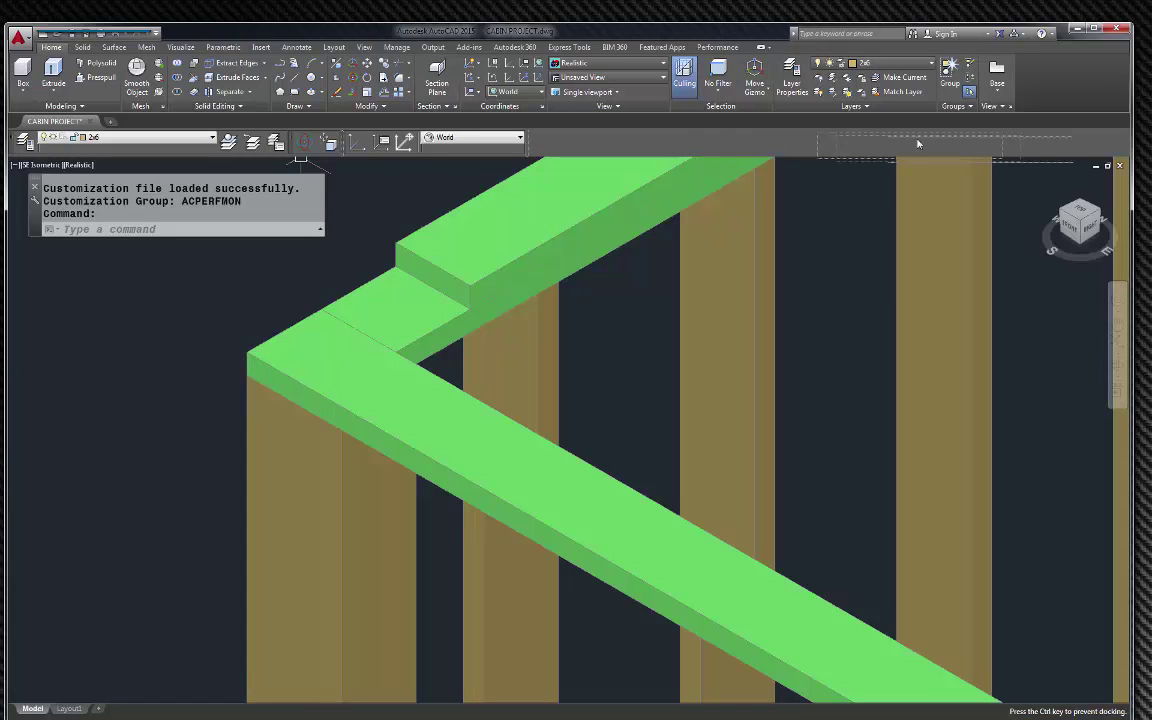
left_click_drag(884, 135, 925, 145)
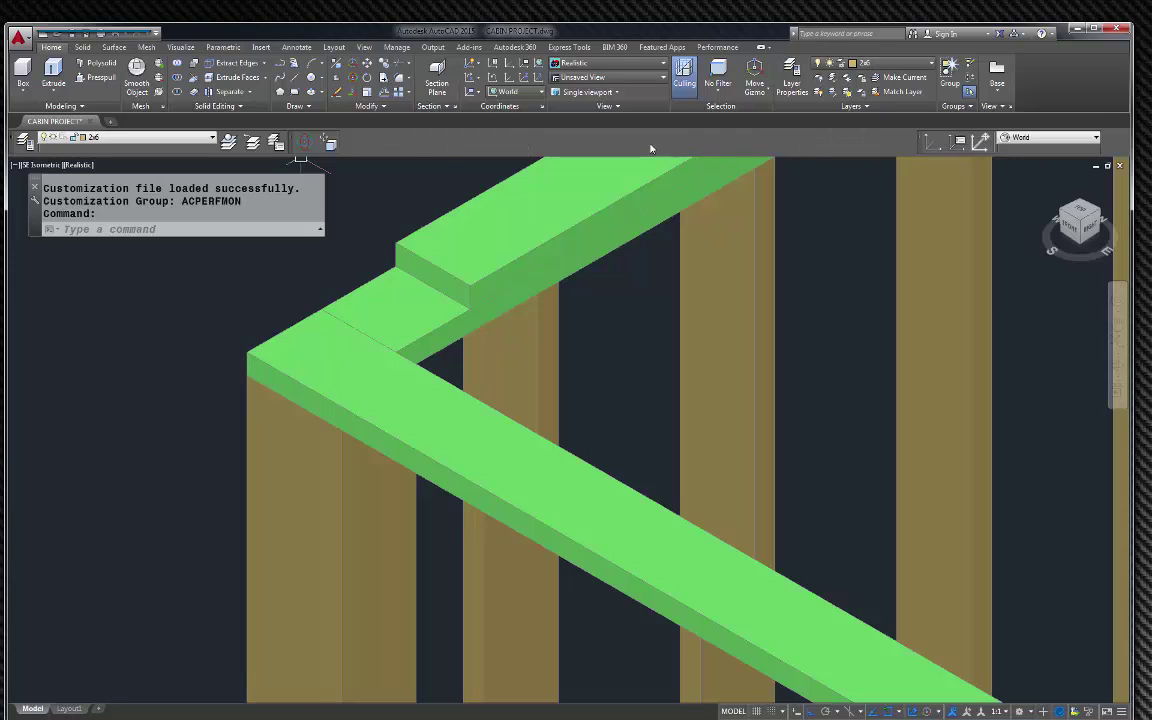
left_click_drag(290, 146, 395, 147)
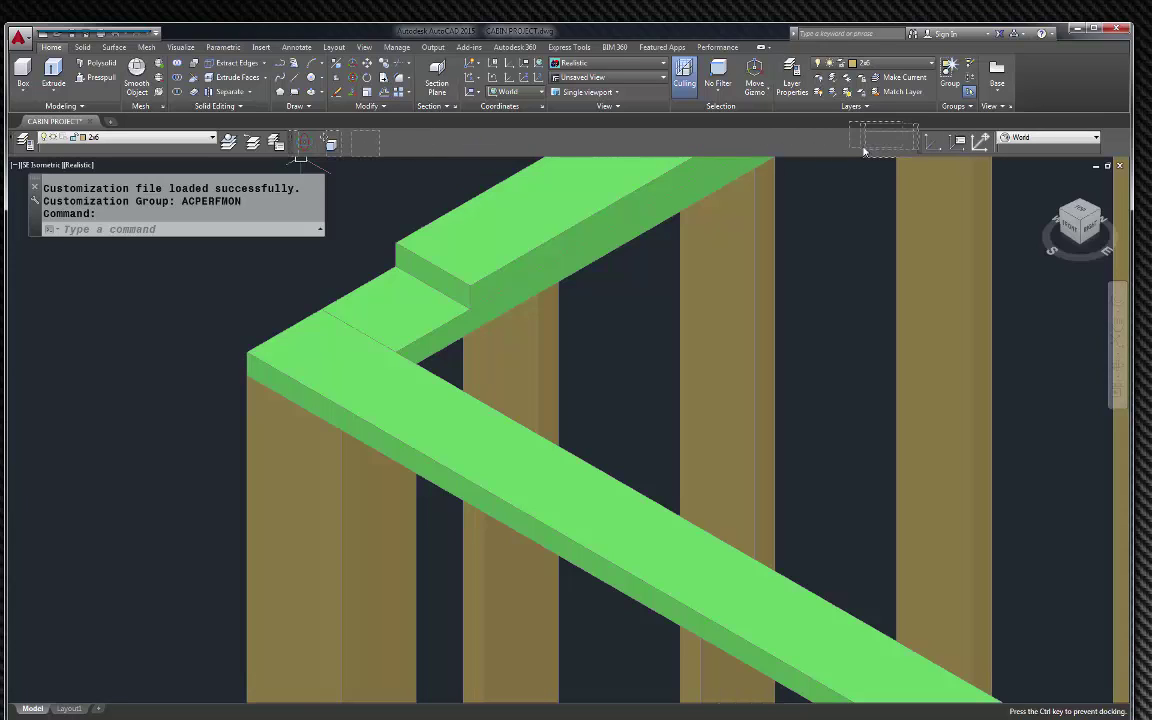
left_click_drag(862, 153, 928, 142)
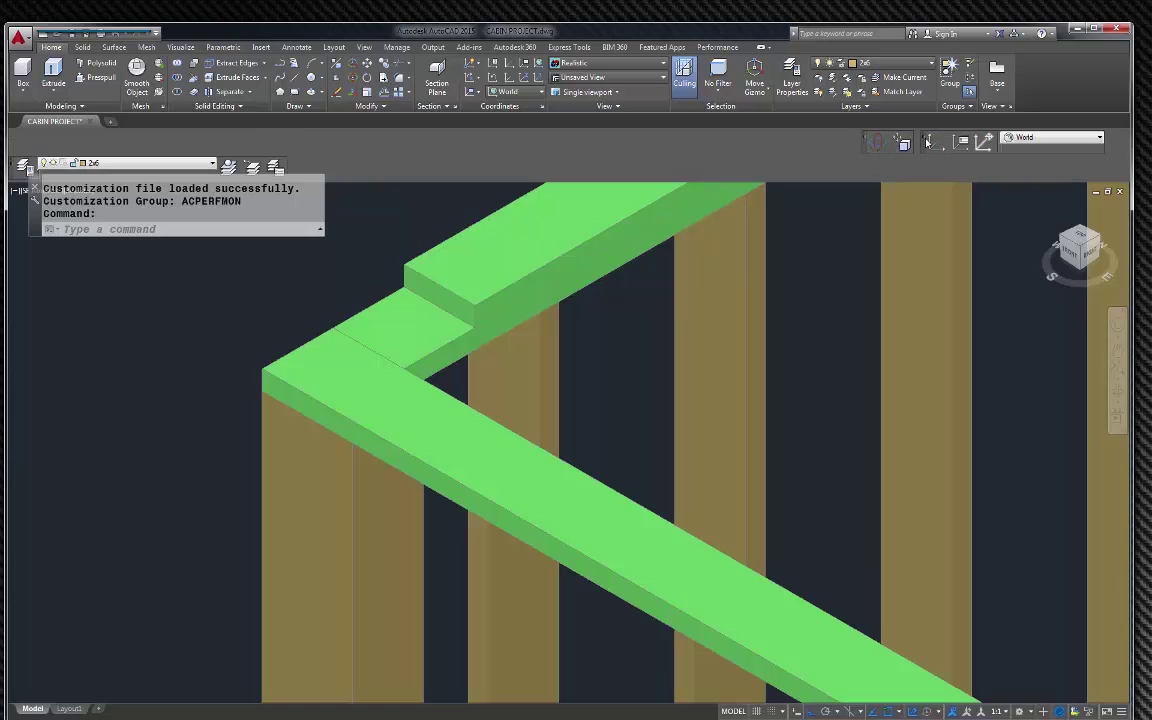
Move the short end face of the upper top plate out to the outer corner of the plate below, using Move faces.
left_click(903, 143)
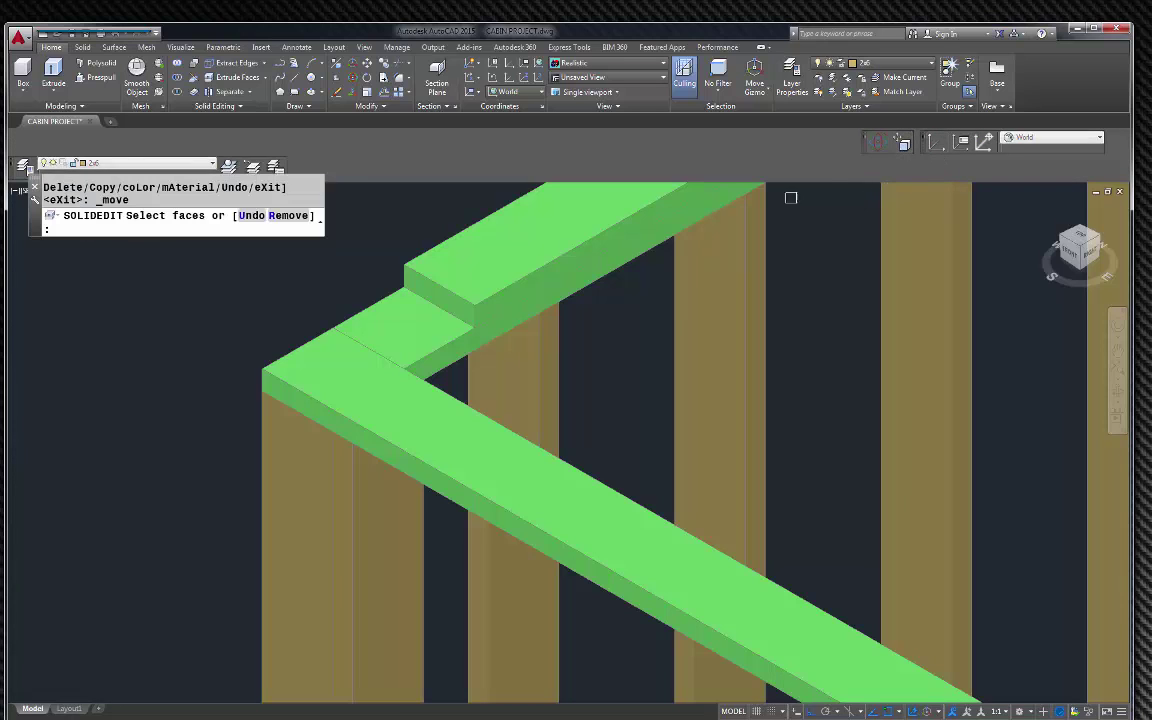
scroll(379, 264, "up", 3)
left_click(420, 279)
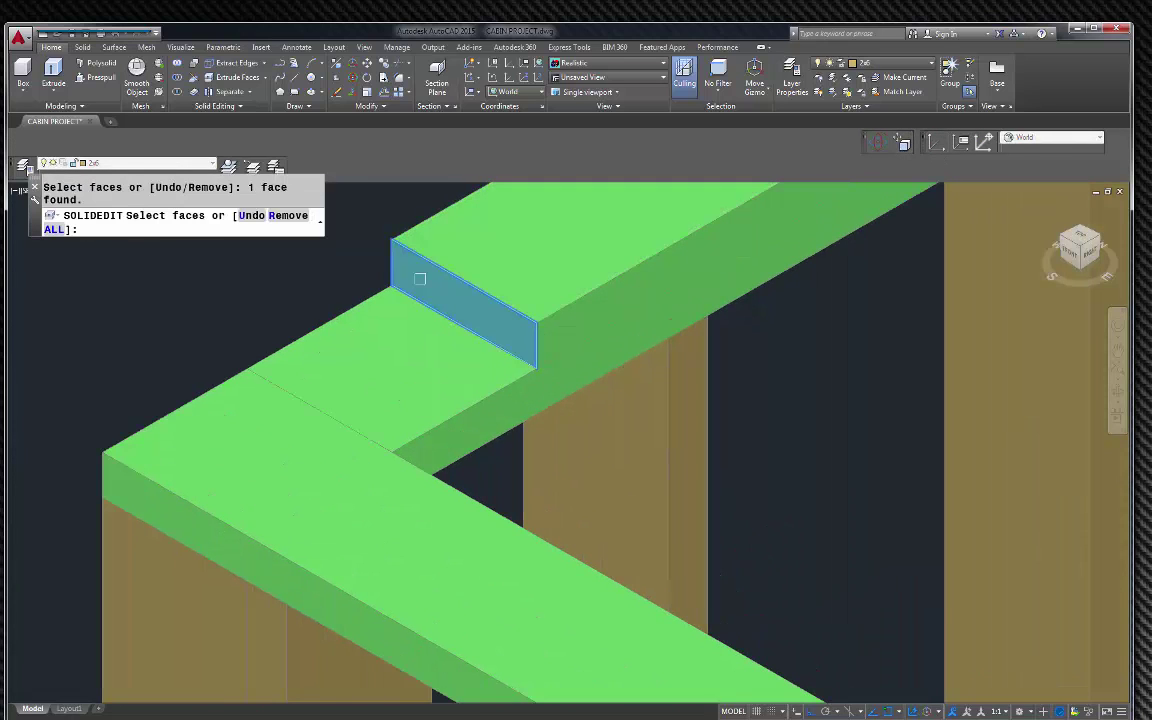
key("Return")
left_click(390, 284)
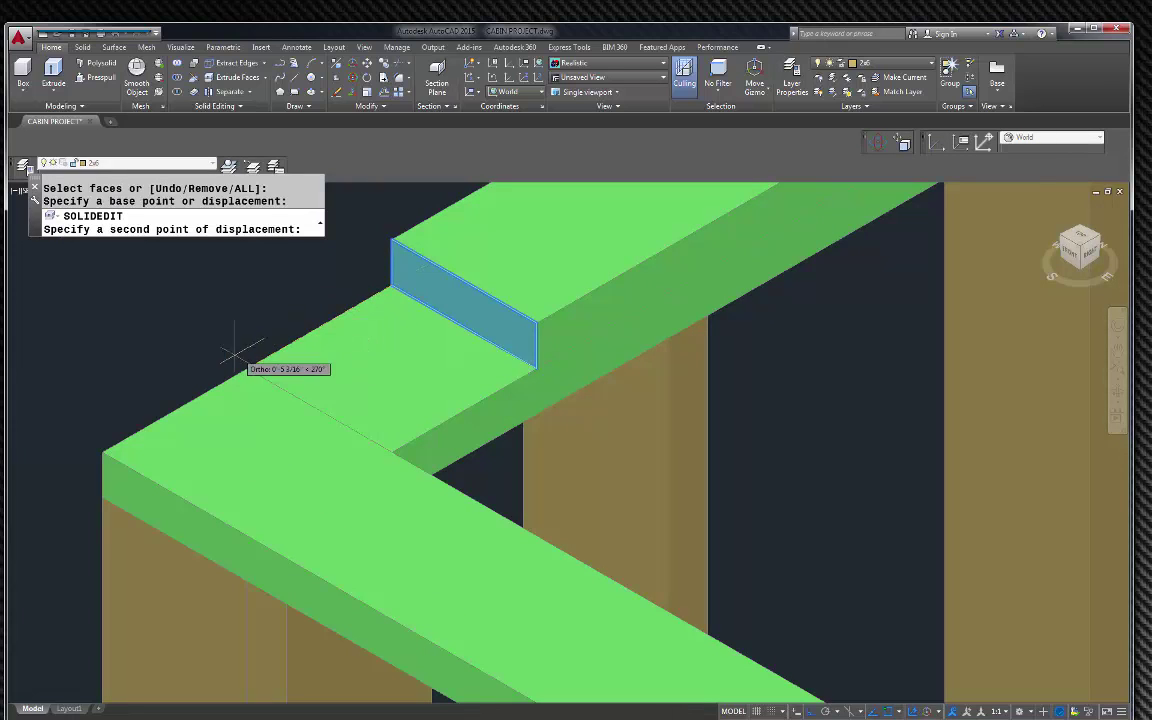
left_click(102, 453)
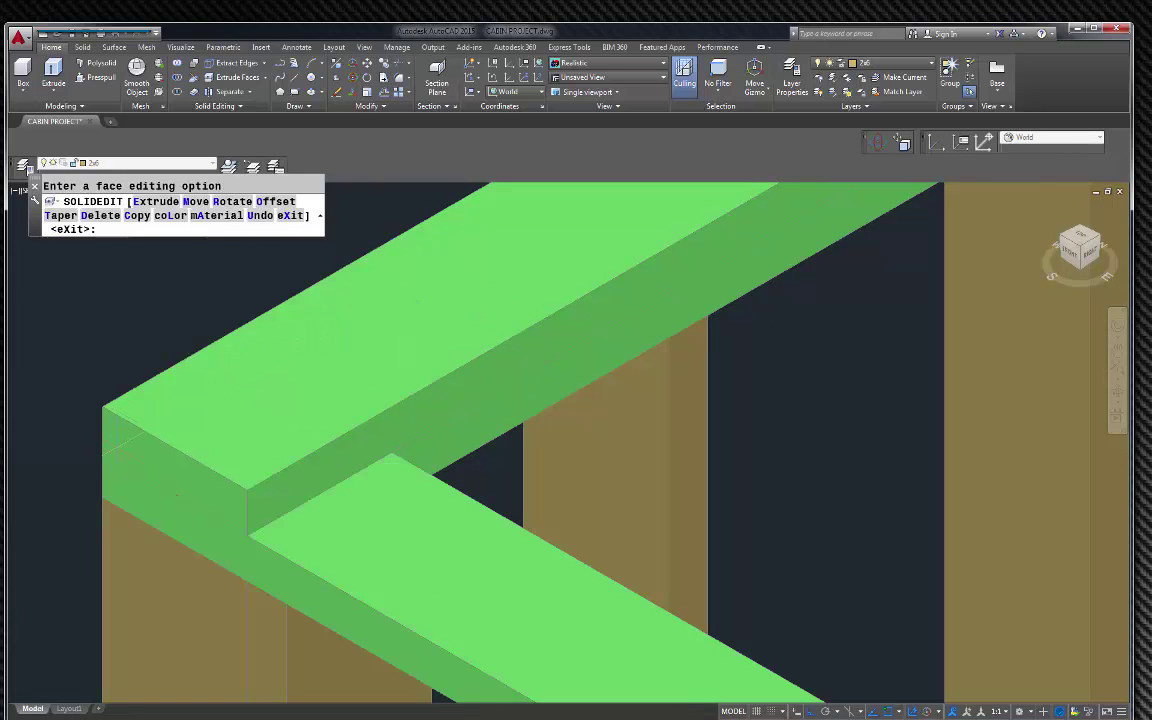
Copy the back wall's lower top plate to open space clear of the frame.
scroll(330, 320, "down", 5)
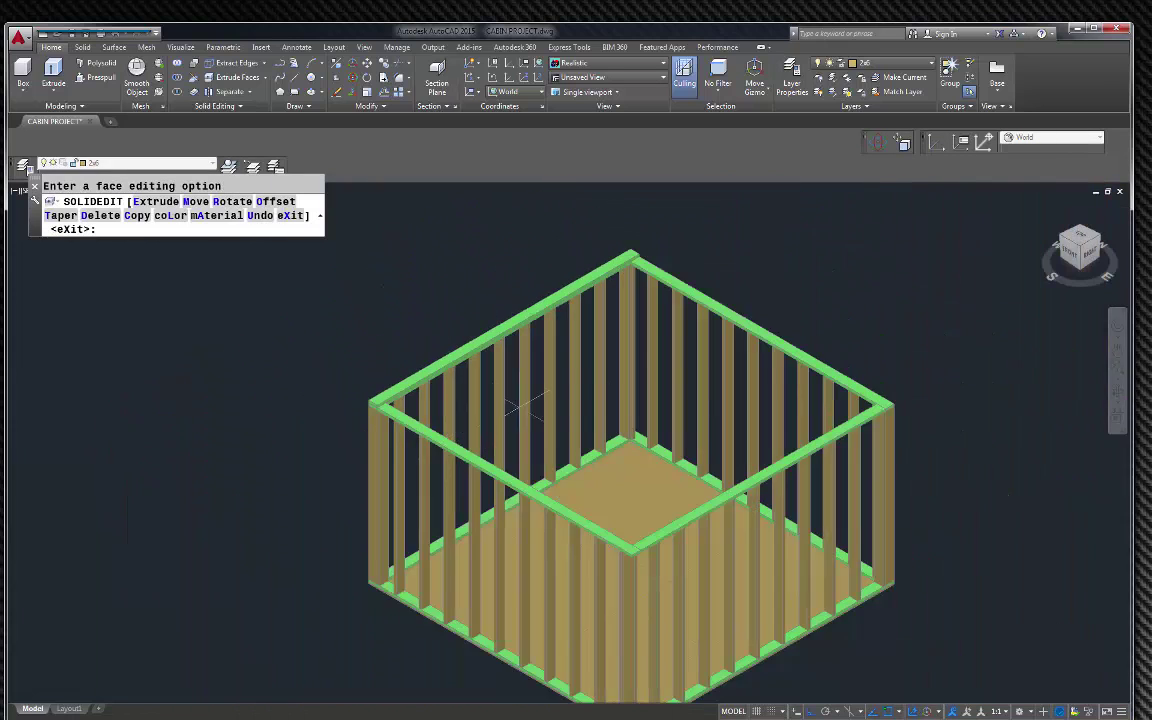
key("Escape")
scroll(651, 239, "up", 5)
left_click(605, 256)
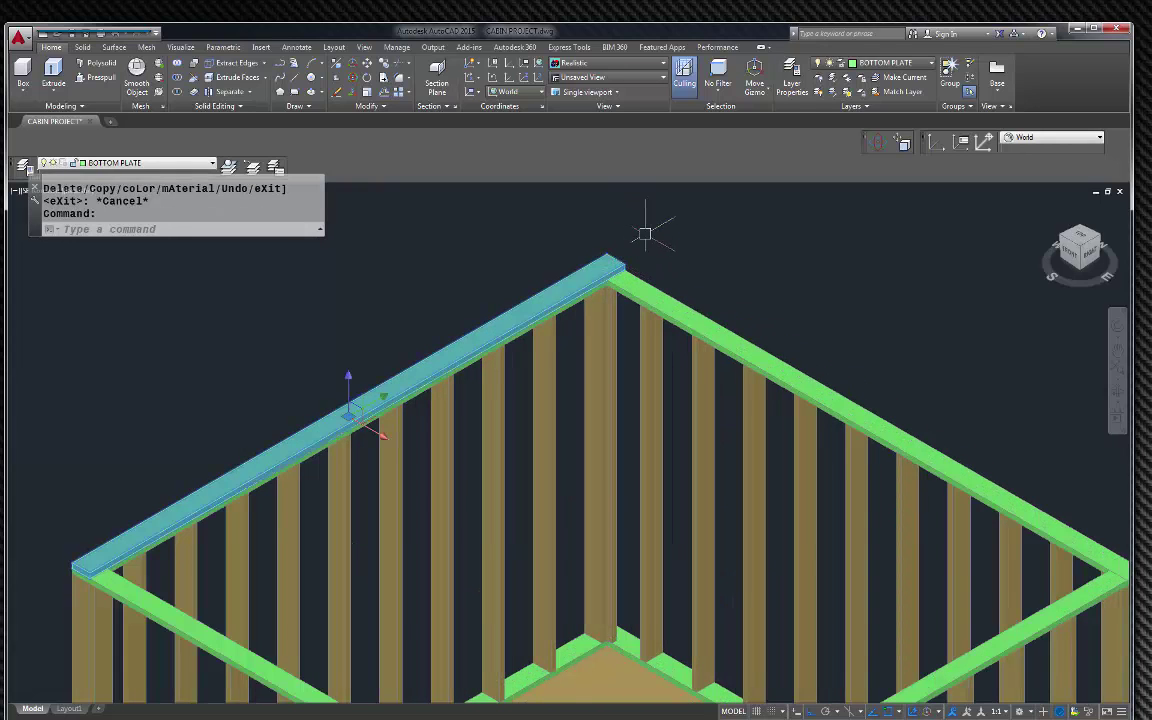
key("Escape")
scroll(640, 258, "up", 4)
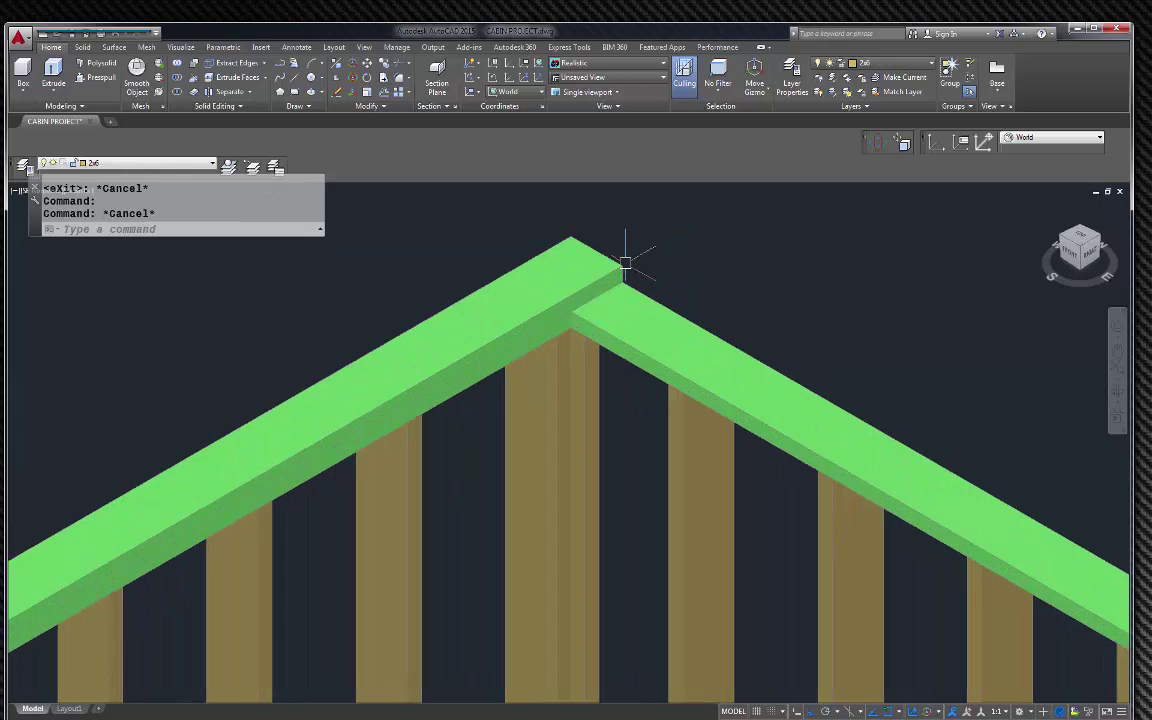
left_click(648, 294)
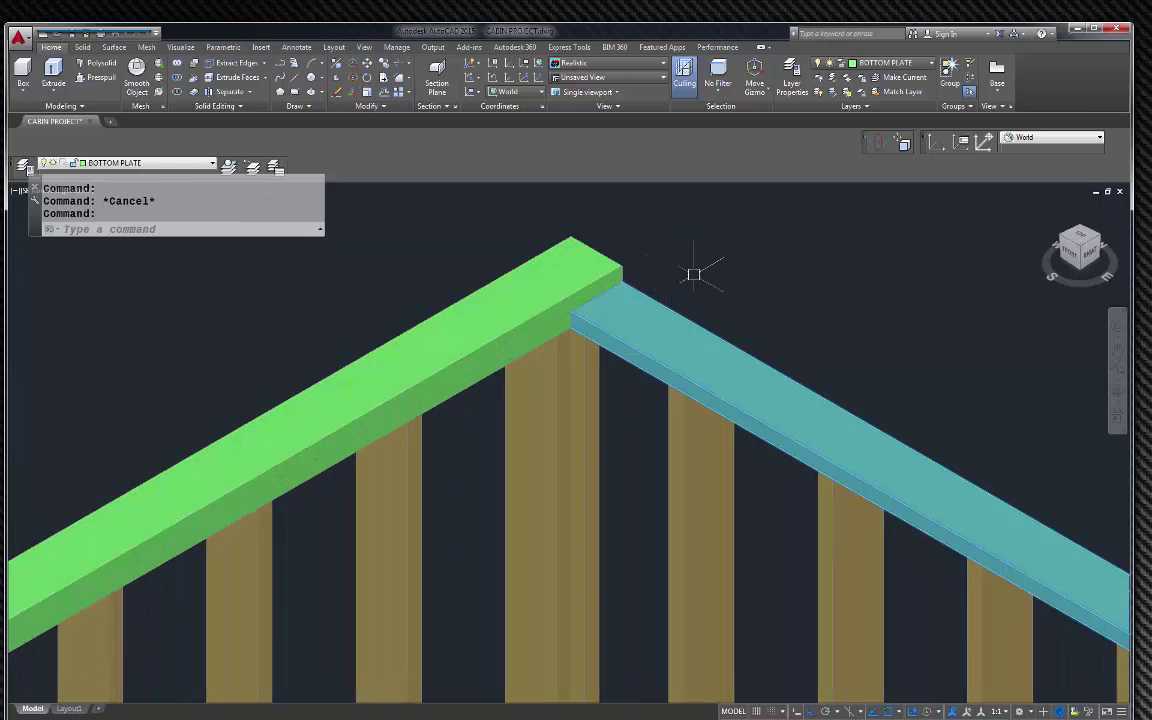
type("co")
key("Return")
scroll(689, 267, "down", 2)
left_click(686, 283)
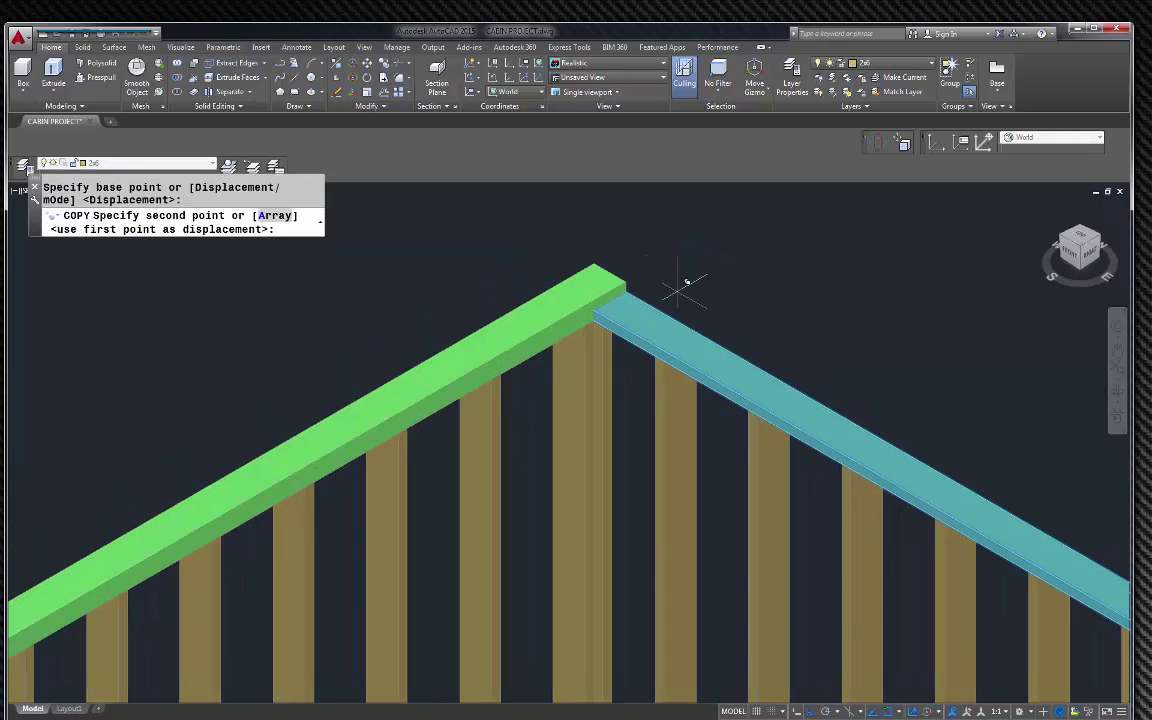
left_click(765, 236)
key("Escape")
Move the copied plate by its lower end corner onto the back wall's lower plate, butting against the left wall's upper plate.
scroll(706, 218, "up", 2)
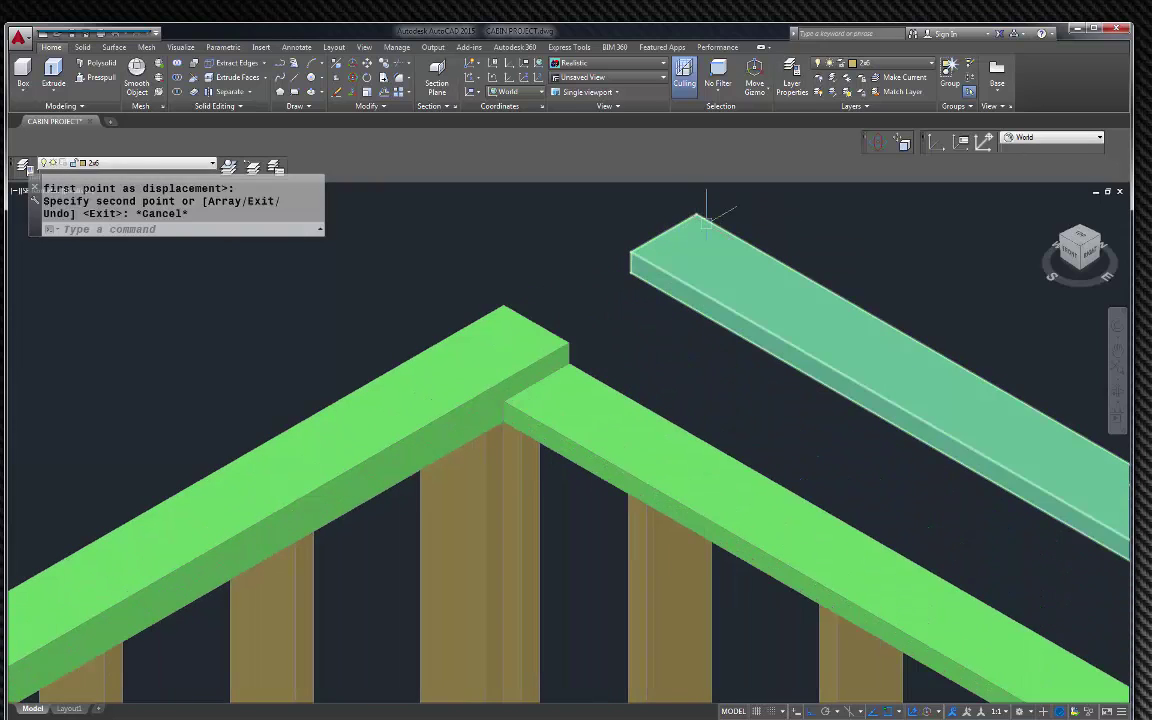
left_click(706, 218)
type("m")
key("Return")
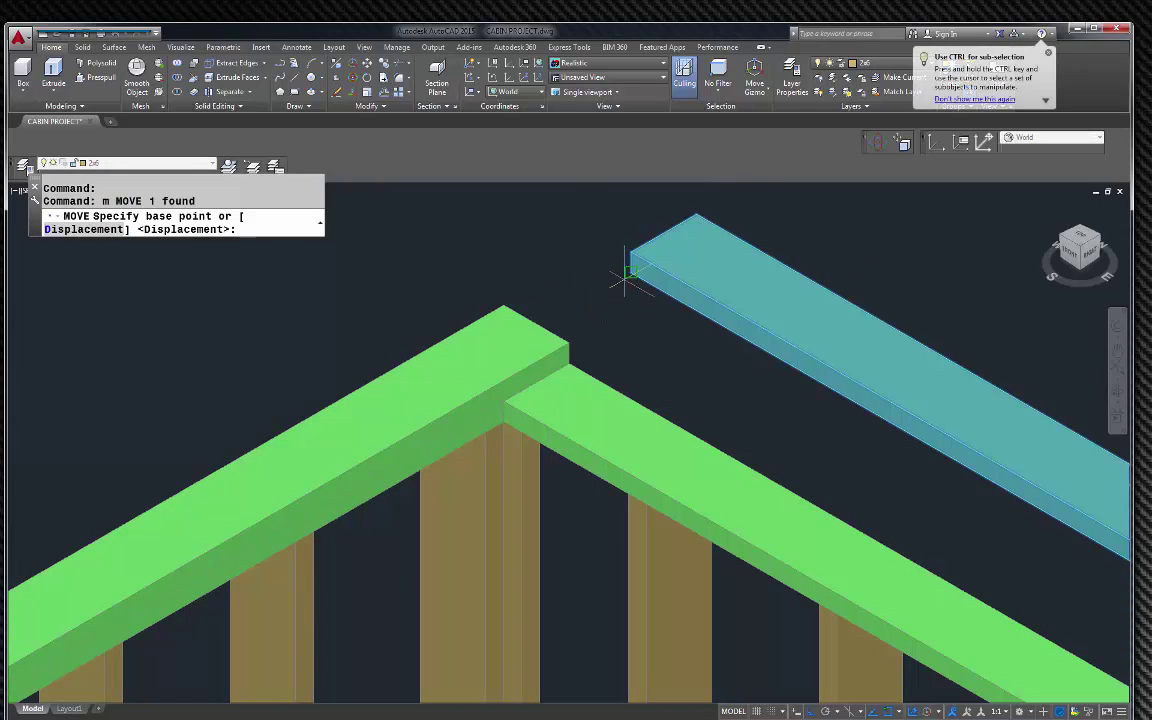
left_click(628, 270)
scroll(516, 380, "up", 5)
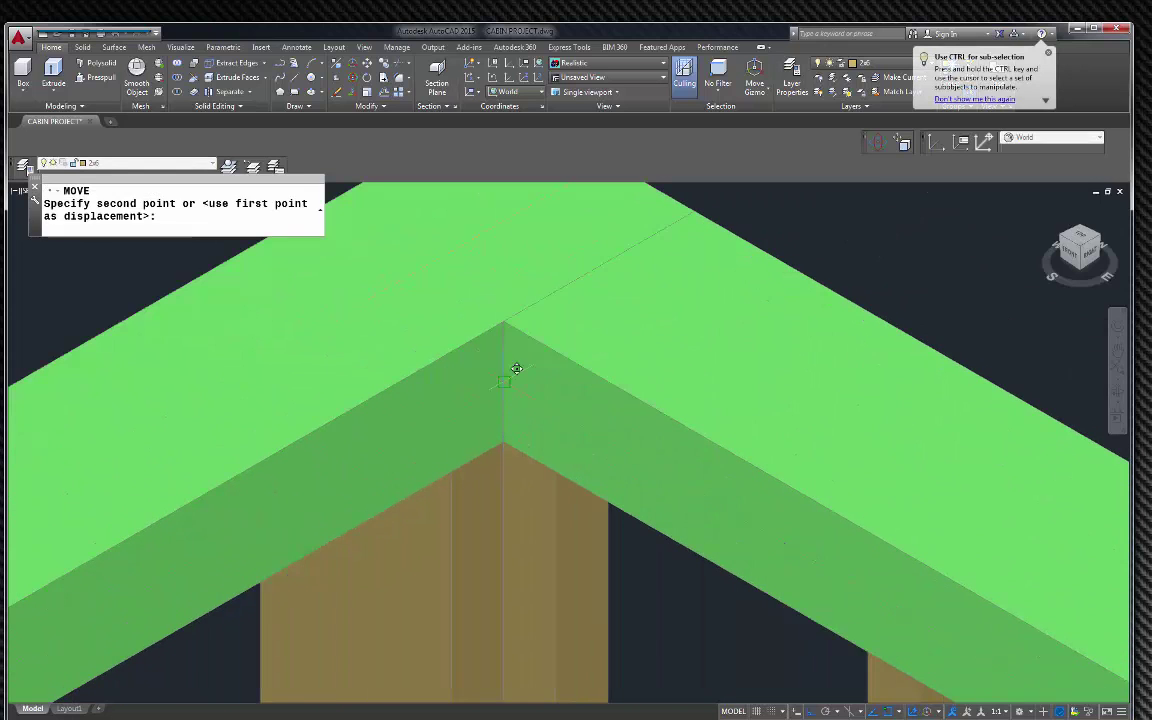
scroll(516, 369, "down", 6)
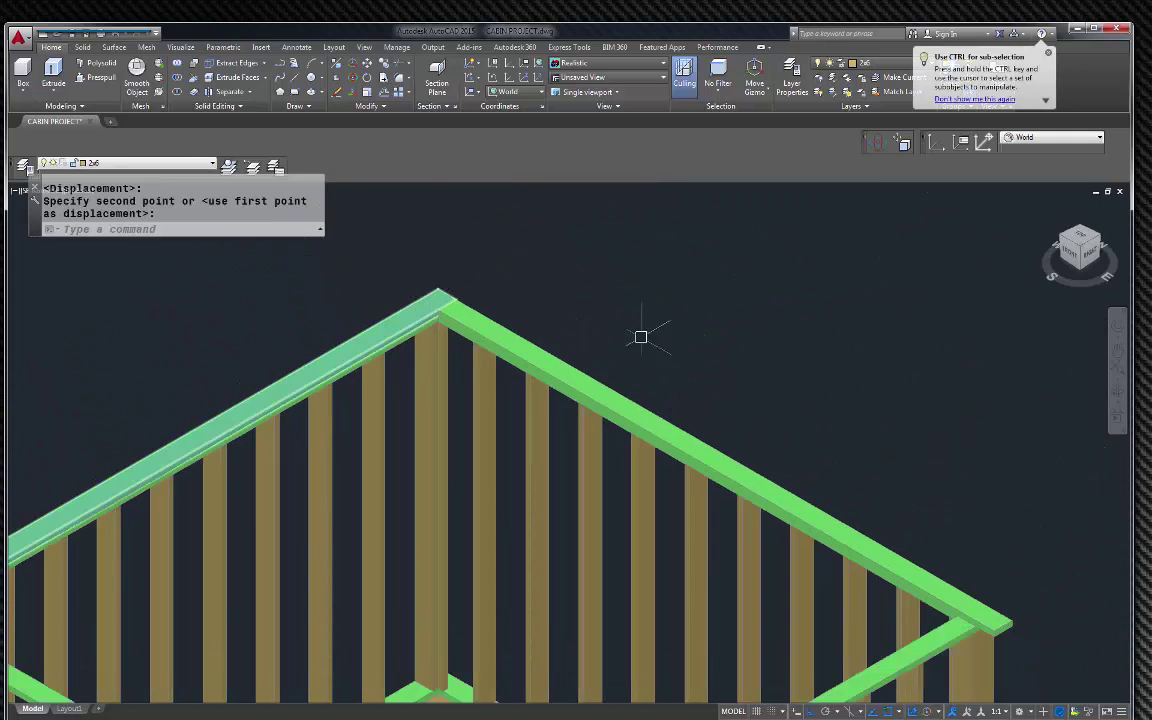
Move the far end face of the back wall's upper plate in to the inner edge of the right wall's lower plate.
scroll(1013, 607, "up", 5)
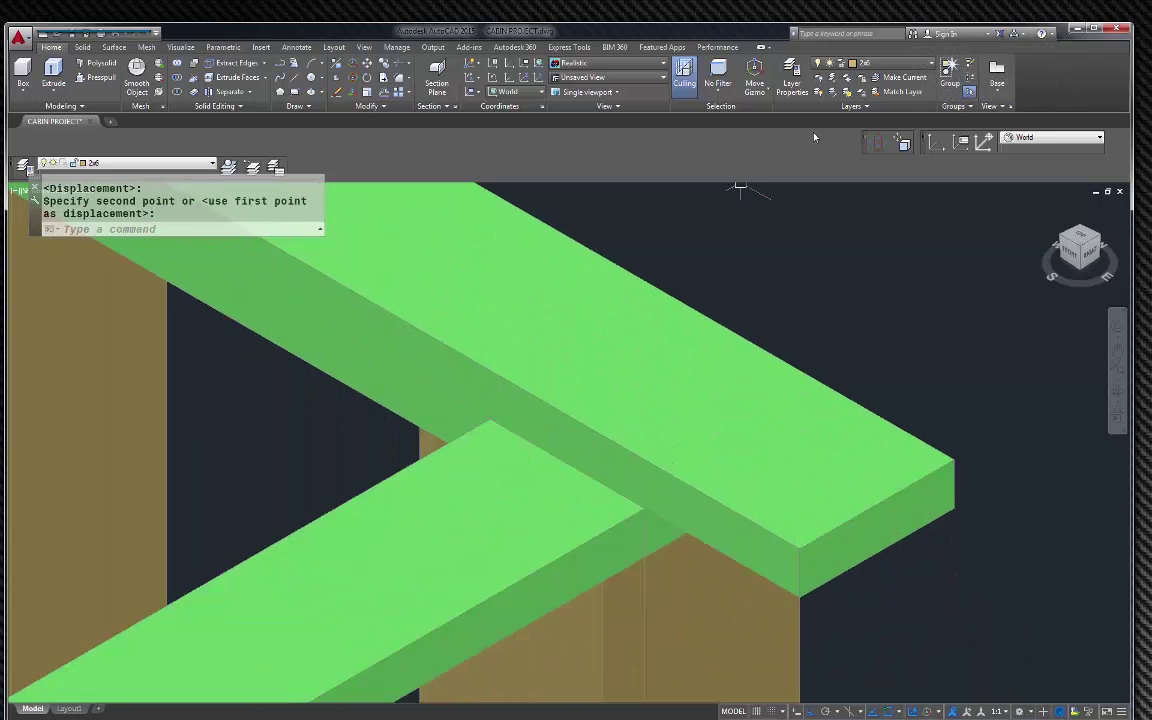
left_click(938, 485)
key("Return")
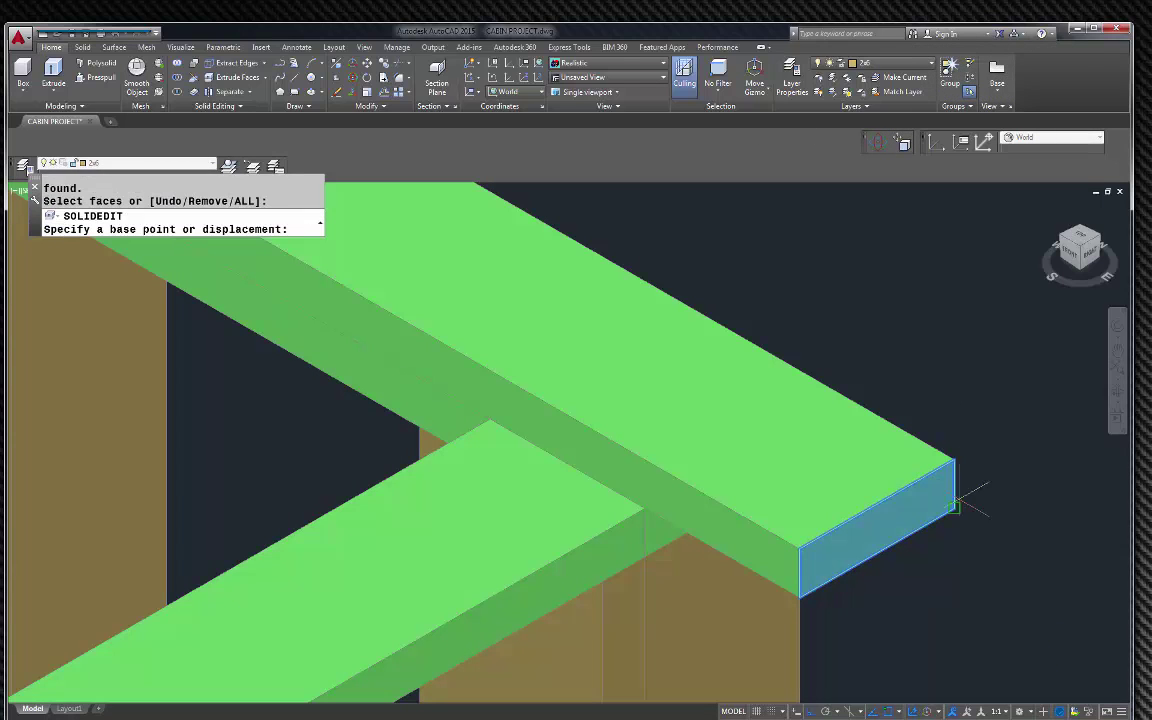
left_click(800, 598)
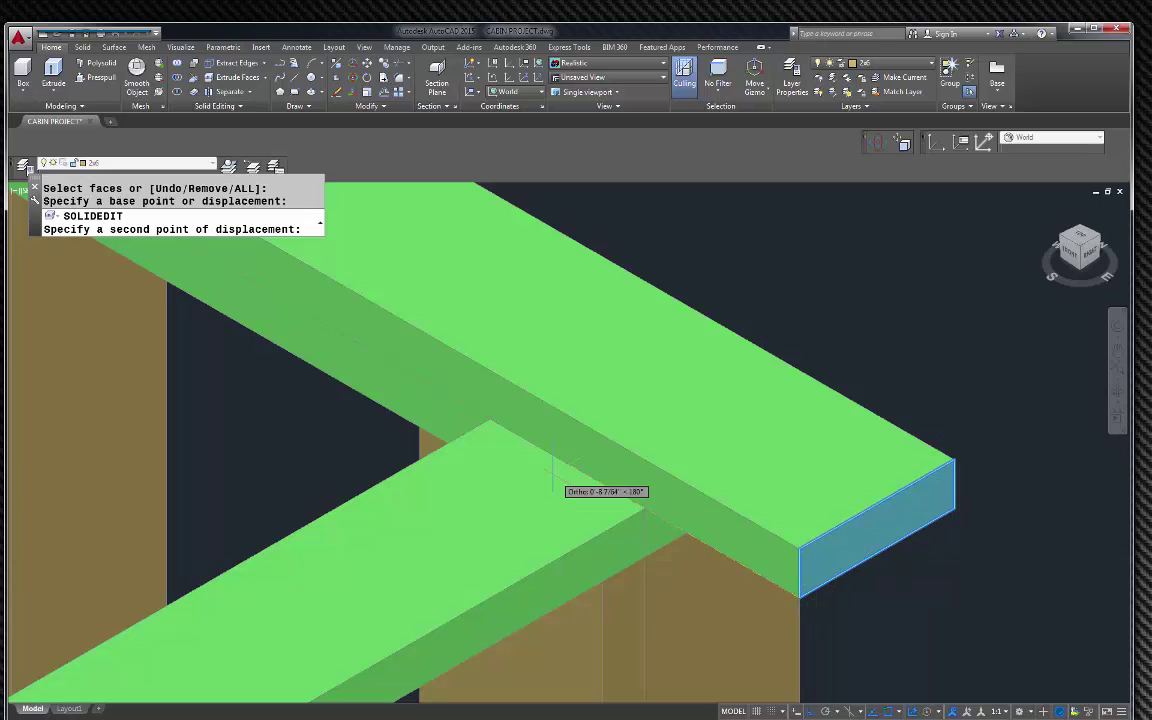
left_click(490, 418)
scroll(818, 404, "down", 6)
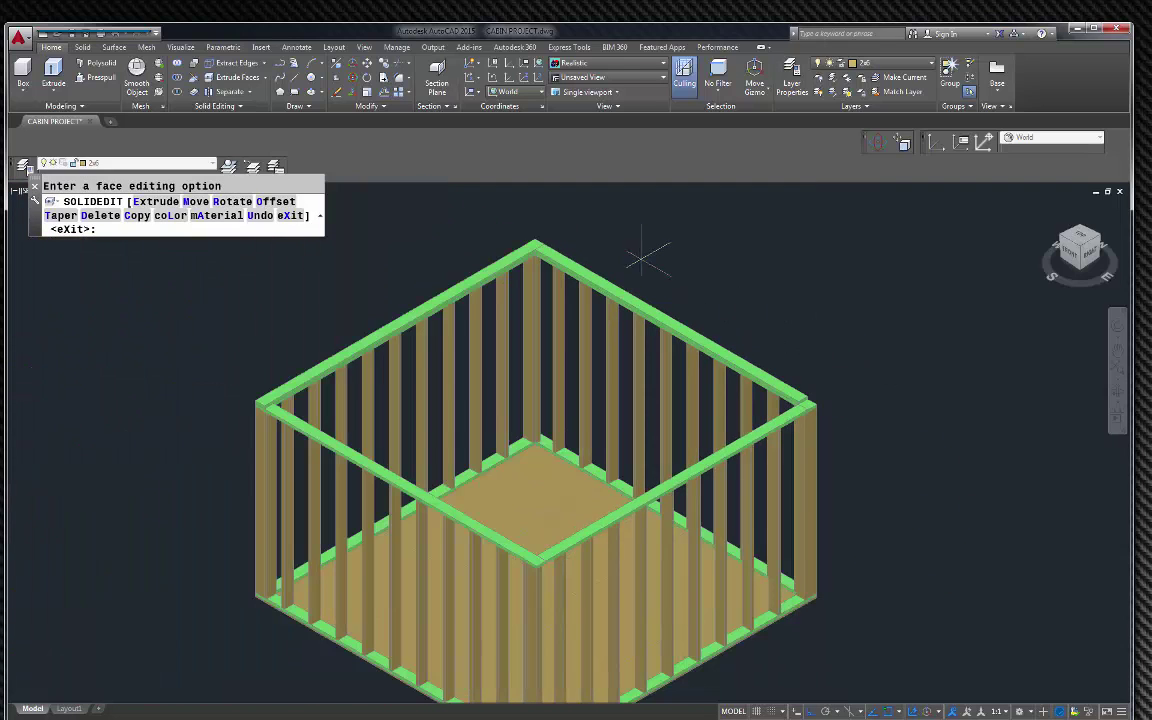
key("Escape")
Copy the left wall's upper plate onto the right wall, from its outer top corner to the end of the back wall's upper plate.
scroll(535, 239, "up", 5)
left_click(533, 232)
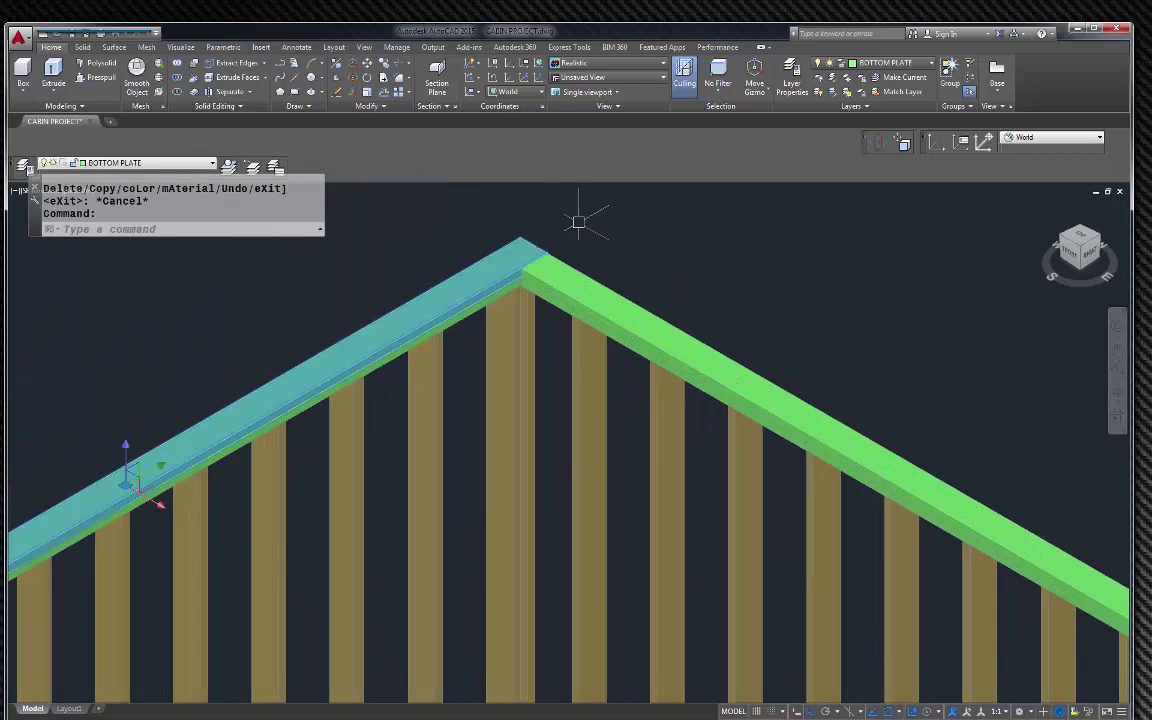
type("c")
key("Return")
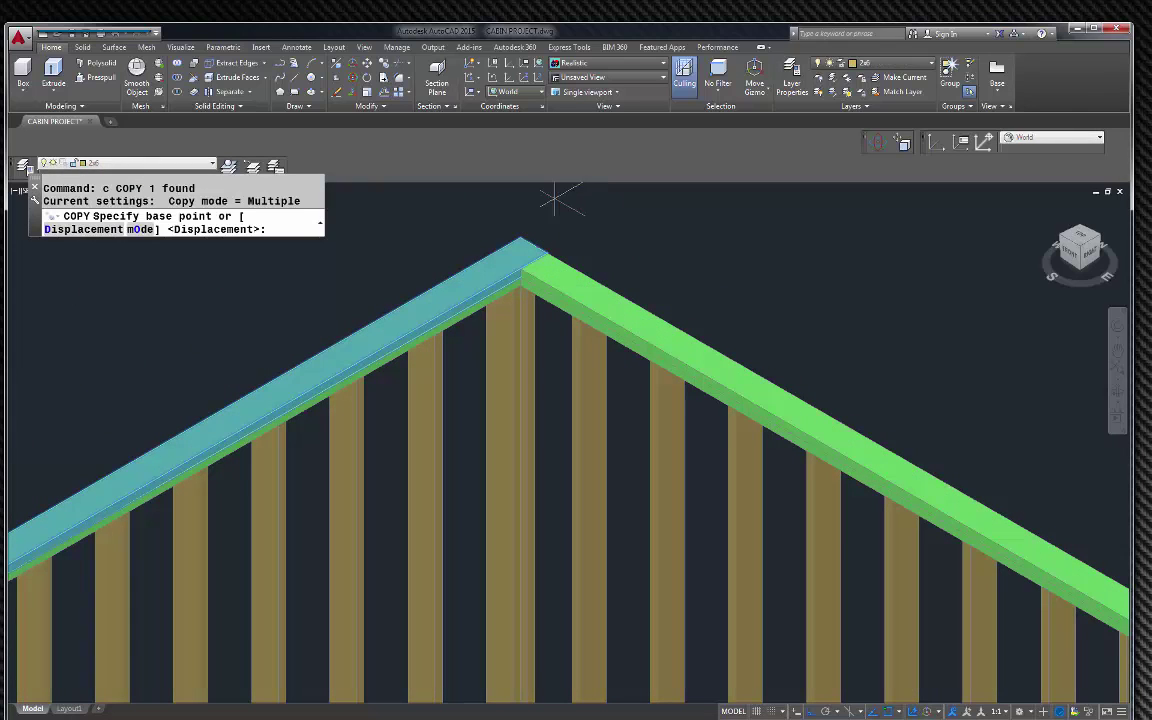
left_click(520, 236)
scroll(520, 236, "down", 6)
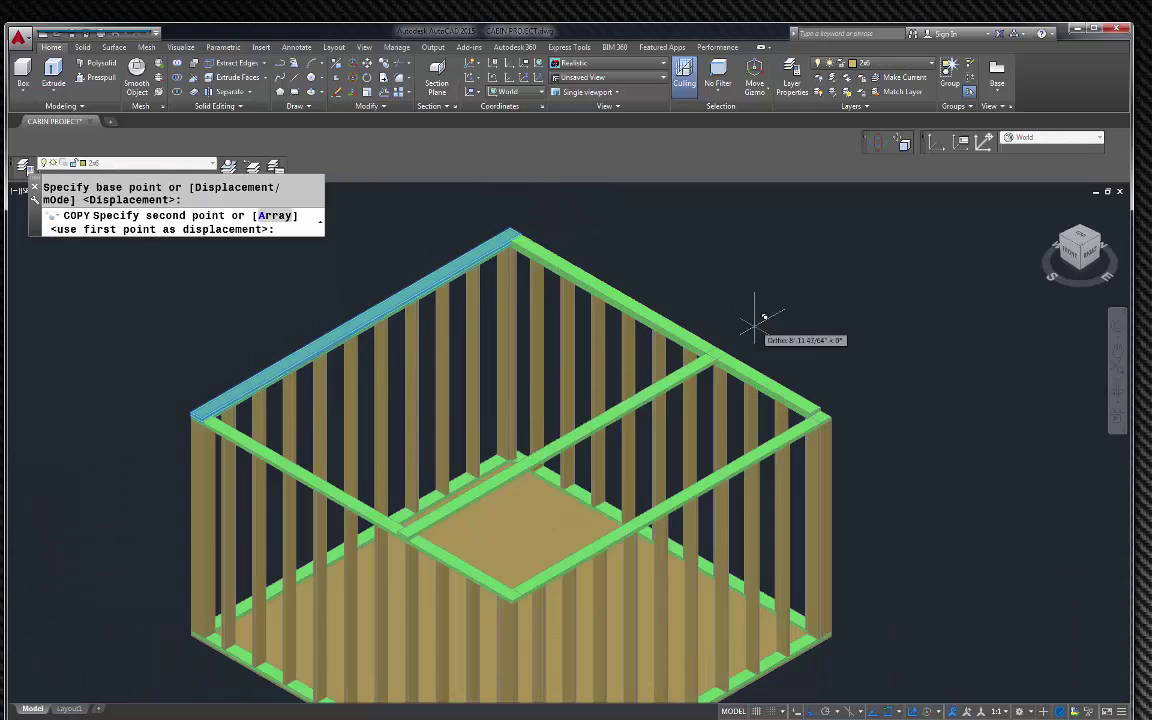
scroll(836, 391, "up", 6)
scroll(738, 457, "up", 3)
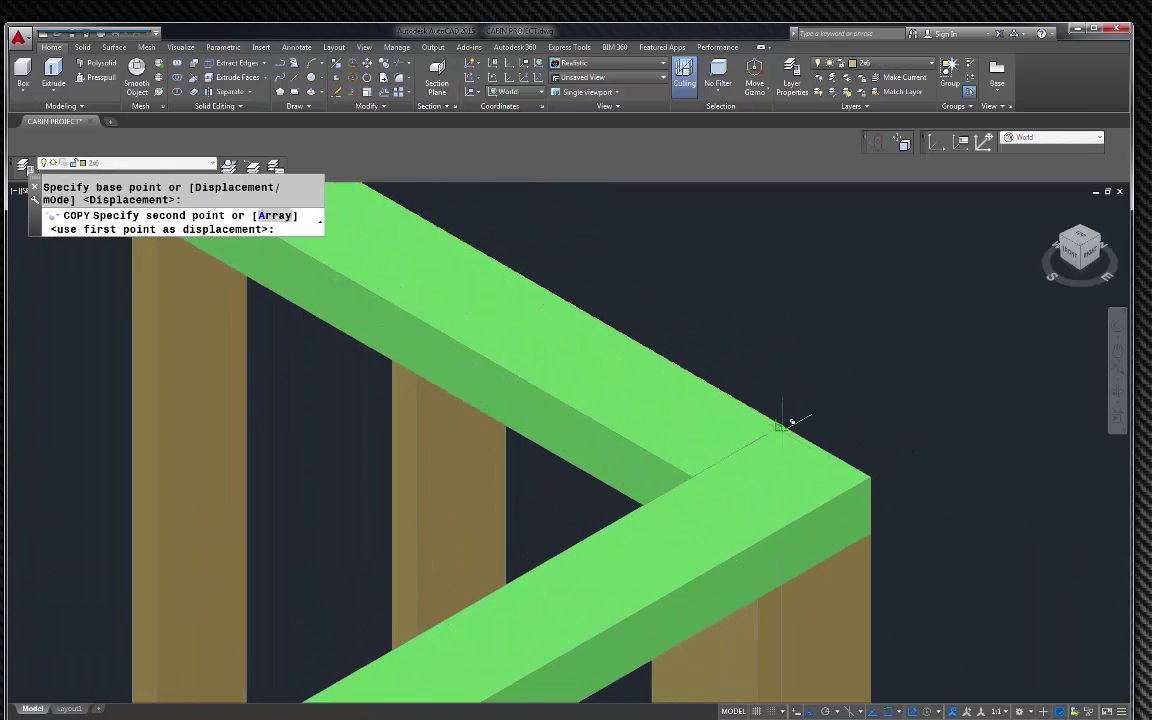
left_click(783, 427)
key("Escape")
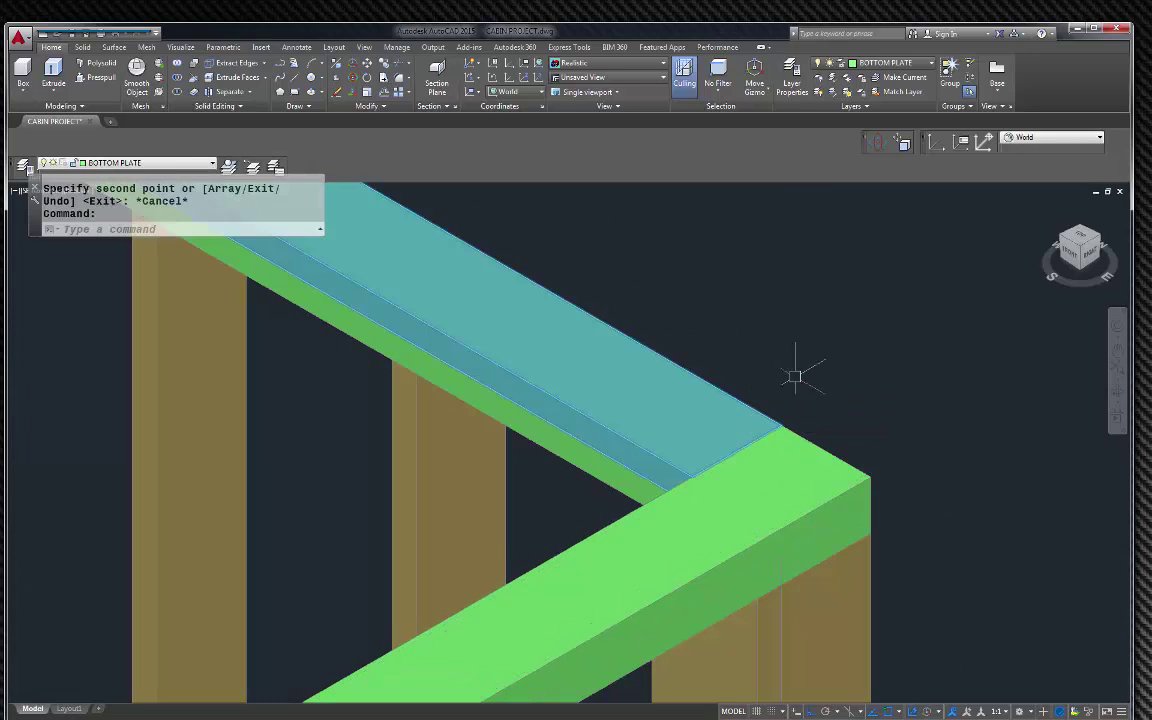
Copy the back wall's upper plate to the front wall, from its outer end corner to the right wall's upper plate.
key("Return")
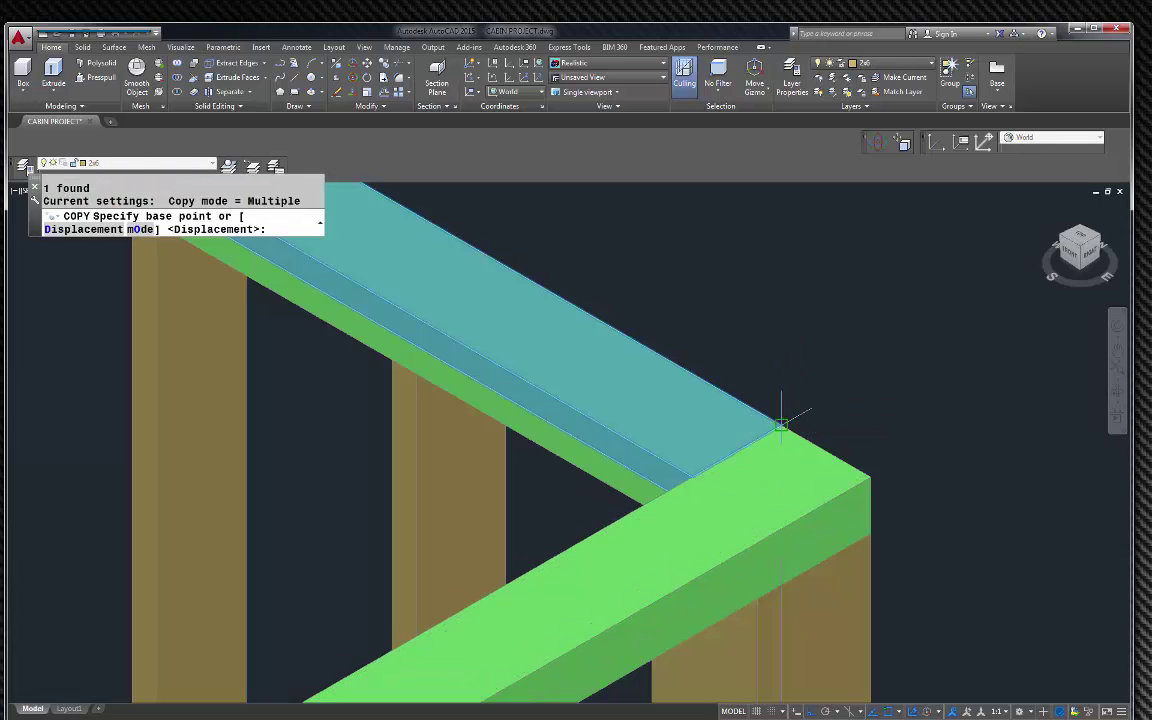
left_click(783, 427)
scroll(850, 320, "down", 5)
scroll(425, 526, "up", 5)
left_click(623, 569)
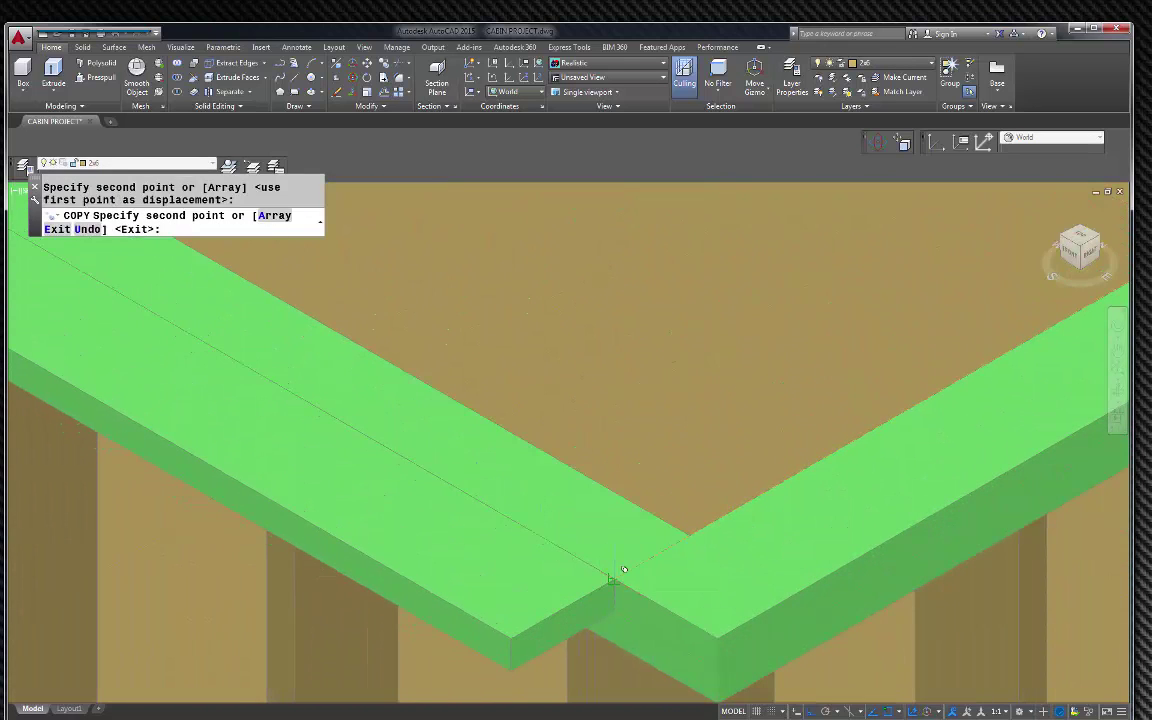
key("Escape")
Copy the misplaced front plate inward by its outer end corner so the new one sits squarely on the front wall's lower plate.
left_click(550, 608)
type("e")
key("Return")
key("Escape")
type("co")
key("Return")
left_click(577, 600)
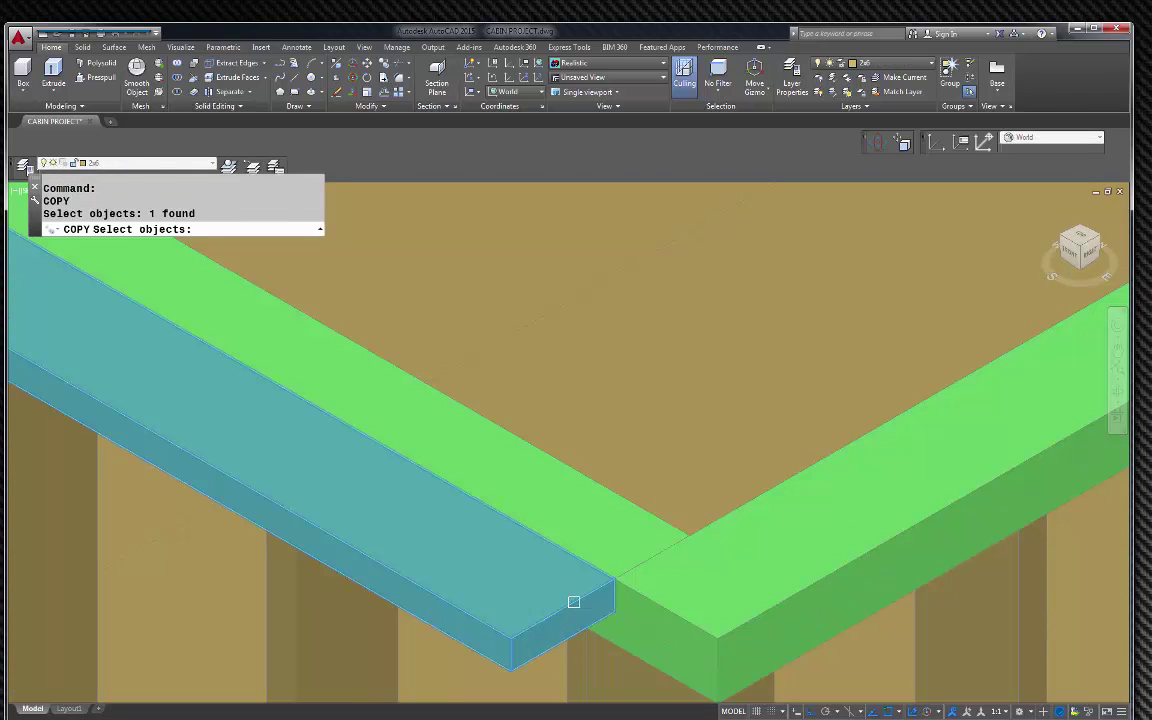
type("m")
key("Return")
key("Return")
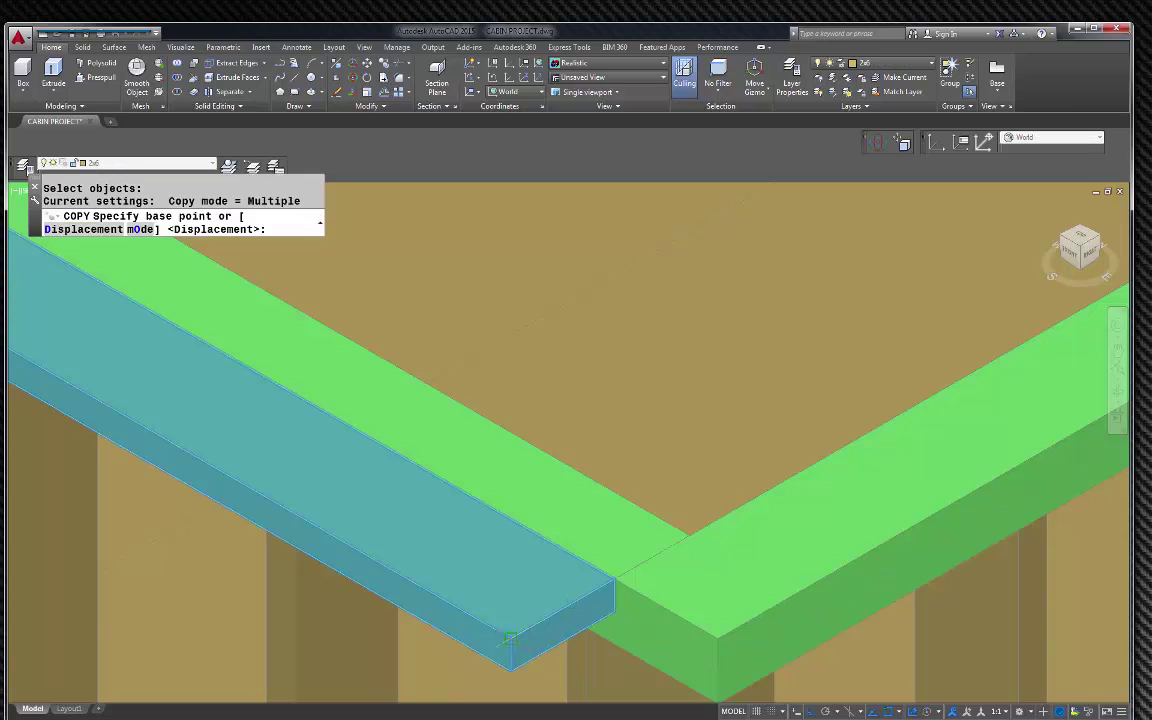
left_click(513, 633)
left_click(468, 568)
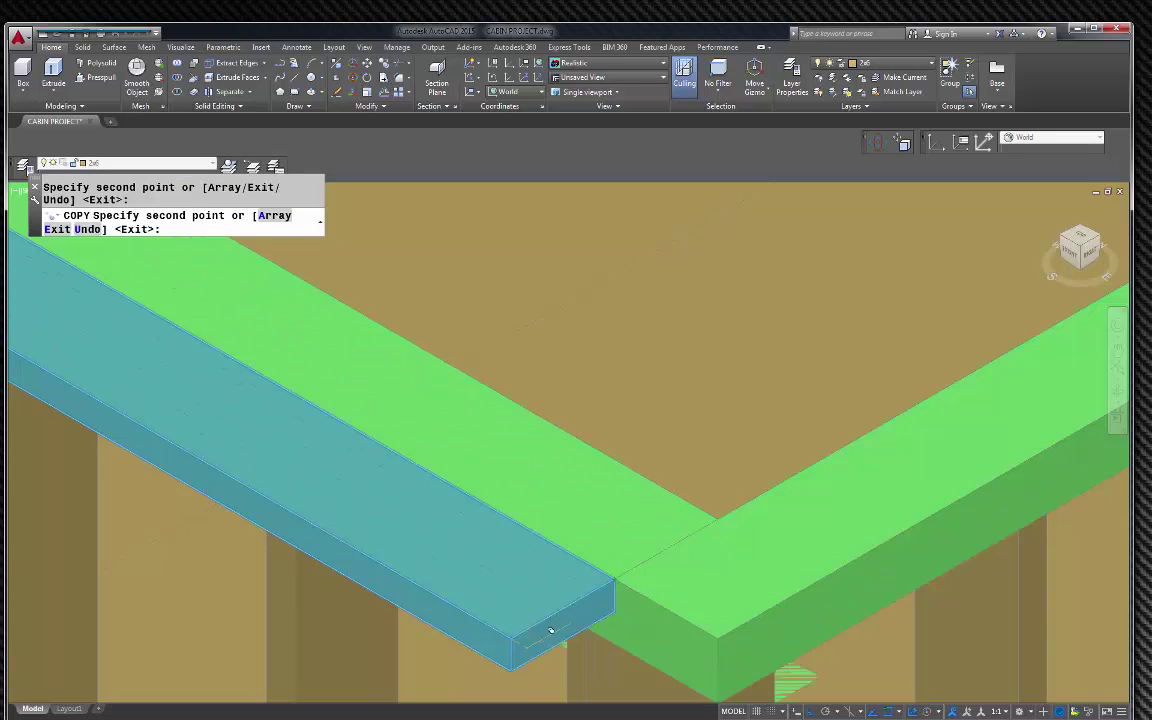
Erase the stray extra plate copy and the misplaced plate overhanging the front wall.
key("Escape")
key("Delete")
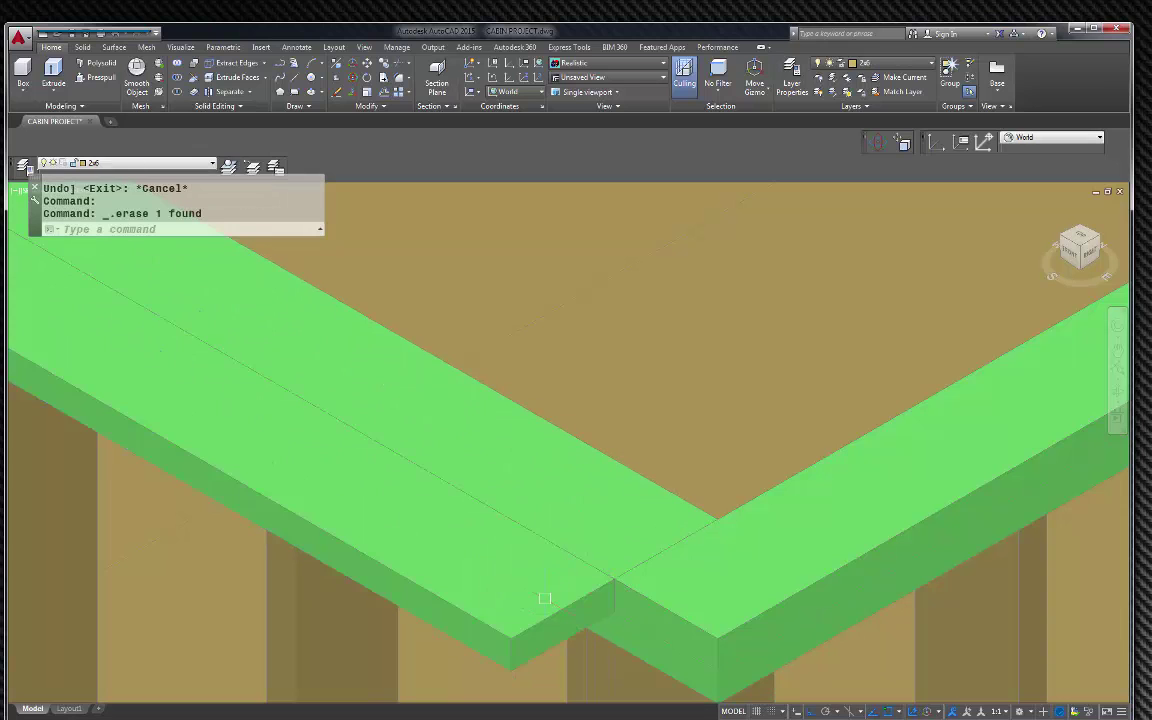
left_click(470, 555)
key("Delete")
scroll(463, 563, "down", 5)
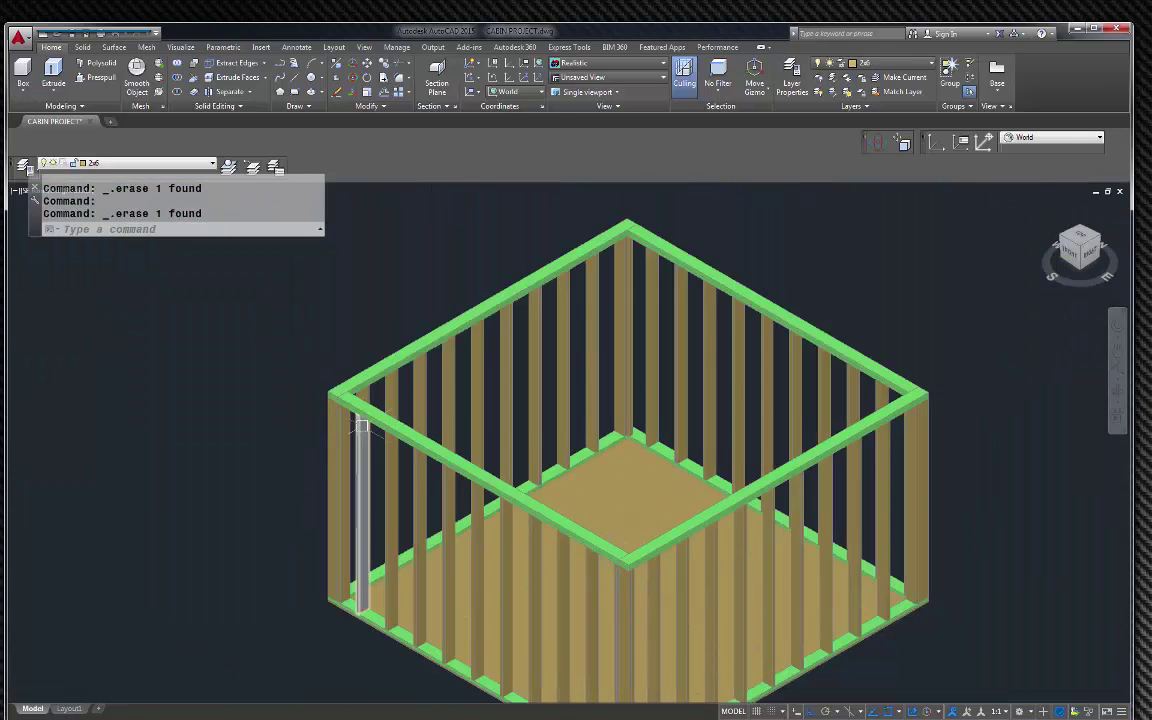
Examine the overlapping top plate corners and the whole wall frame.
scroll(366, 430, "up", 6)
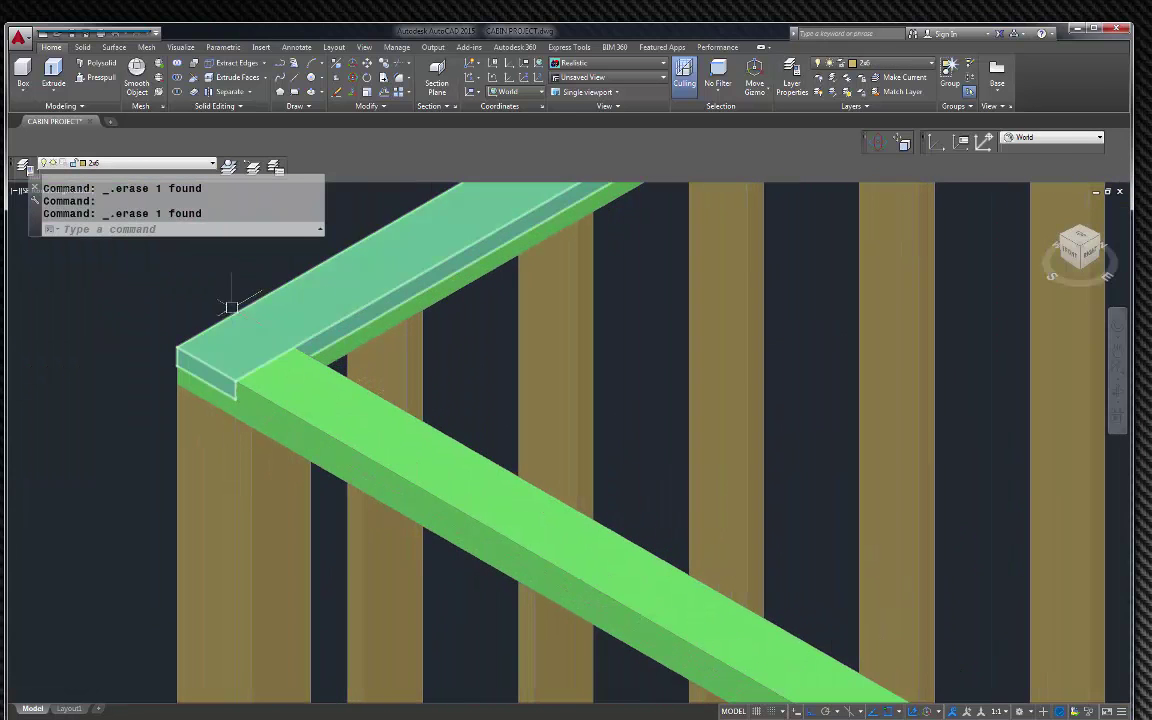
scroll(232, 305, "down", 6)
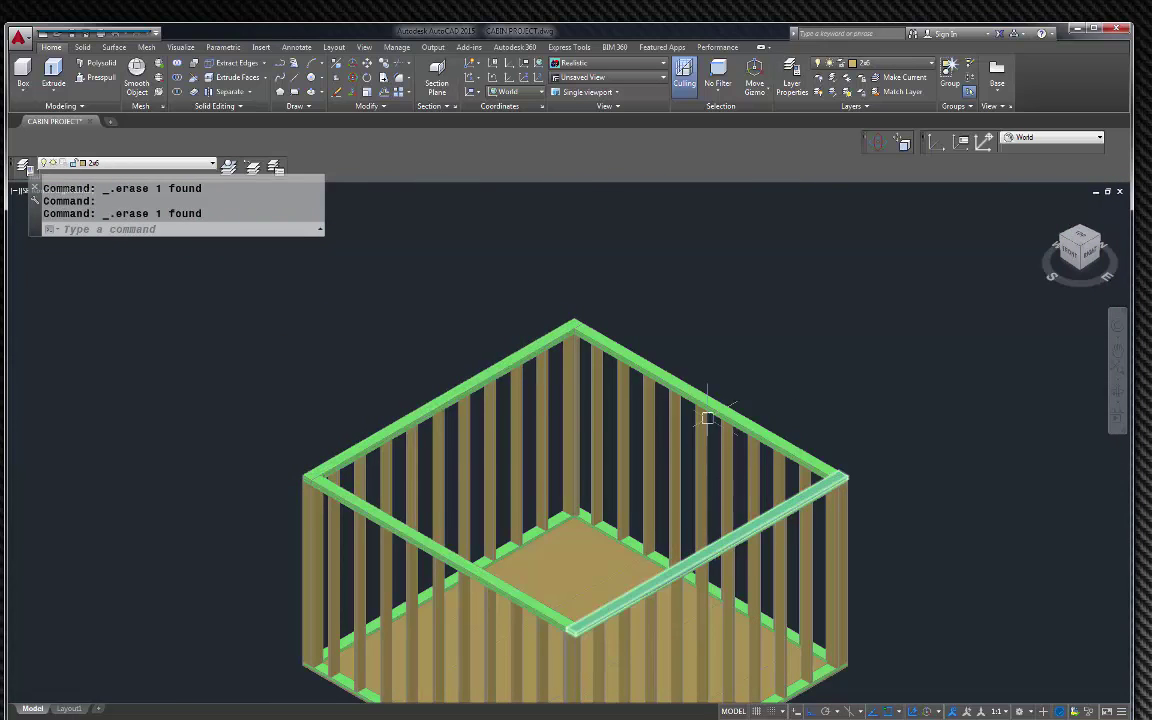
scroll(716, 434, "down", 4)
scroll(753, 404, "up", 3)
scroll(737, 416, "down", 2)
scroll(595, 516, "up", 3)
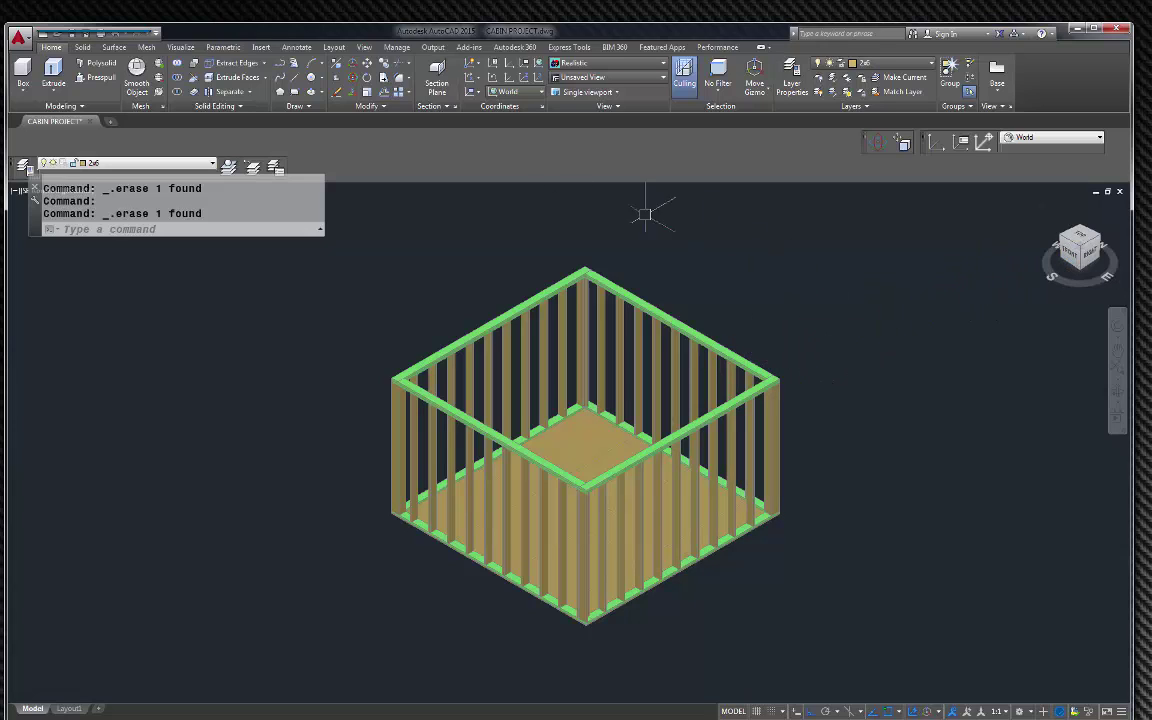
key("Escape")
Reposition the floating command window and dock the layer toolbar in the same row beside the custom 3D toolbar.
left_click_drag(35, 210, 15, 238)
scroll(557, 276, "up", 3)
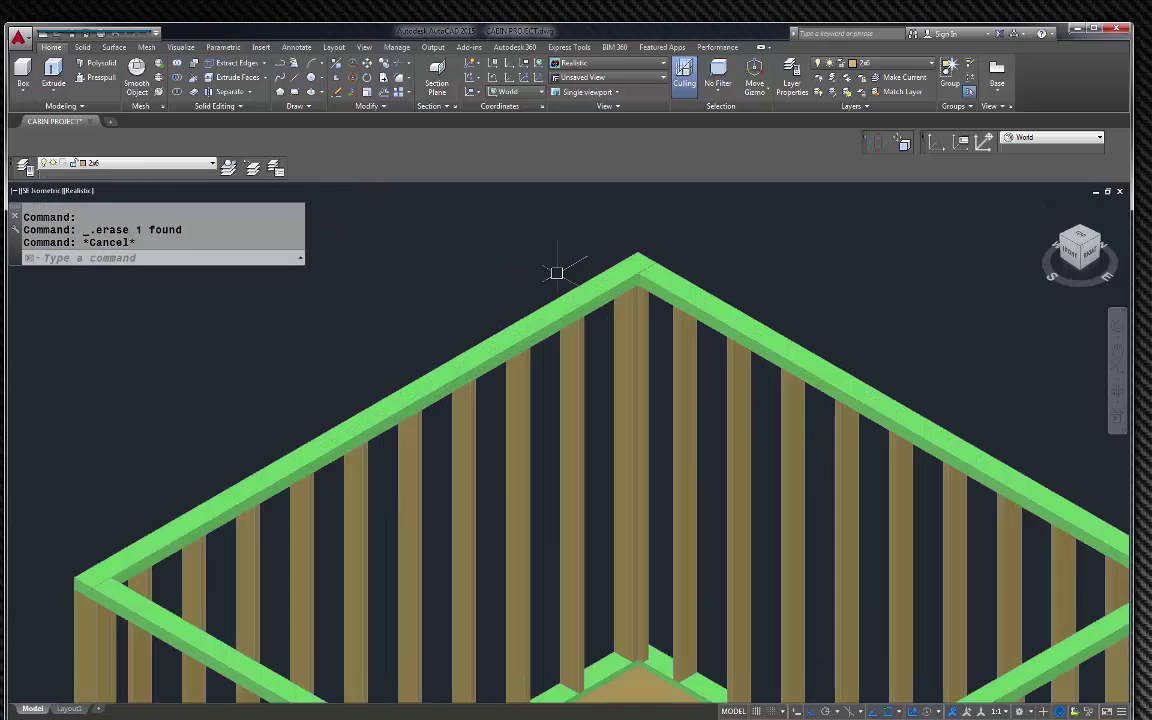
left_click(604, 298)
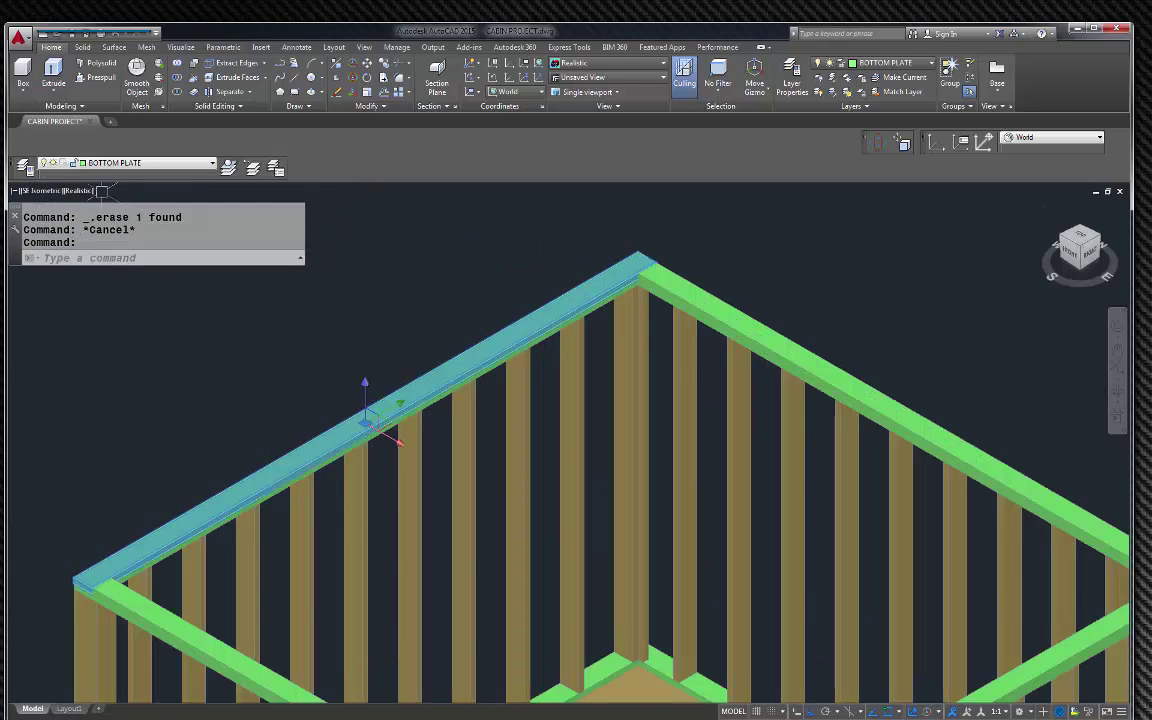
left_click_drag(14, 172, 502, 188)
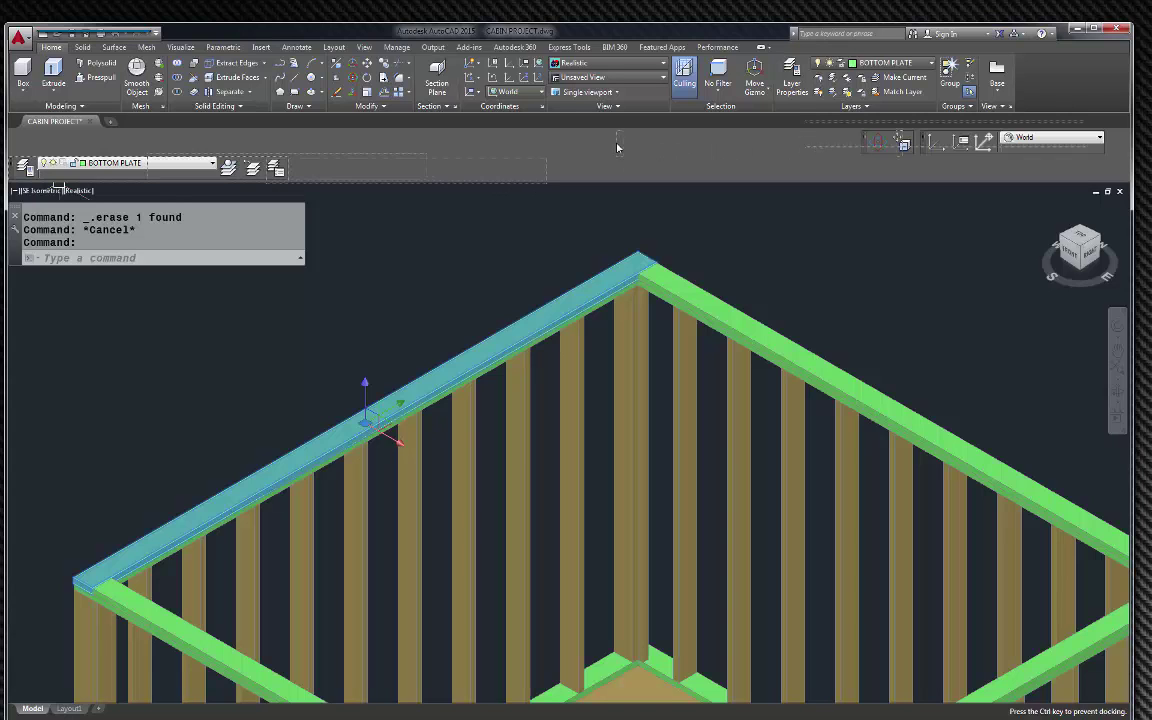
left_click_drag(575, 147, 580, 142)
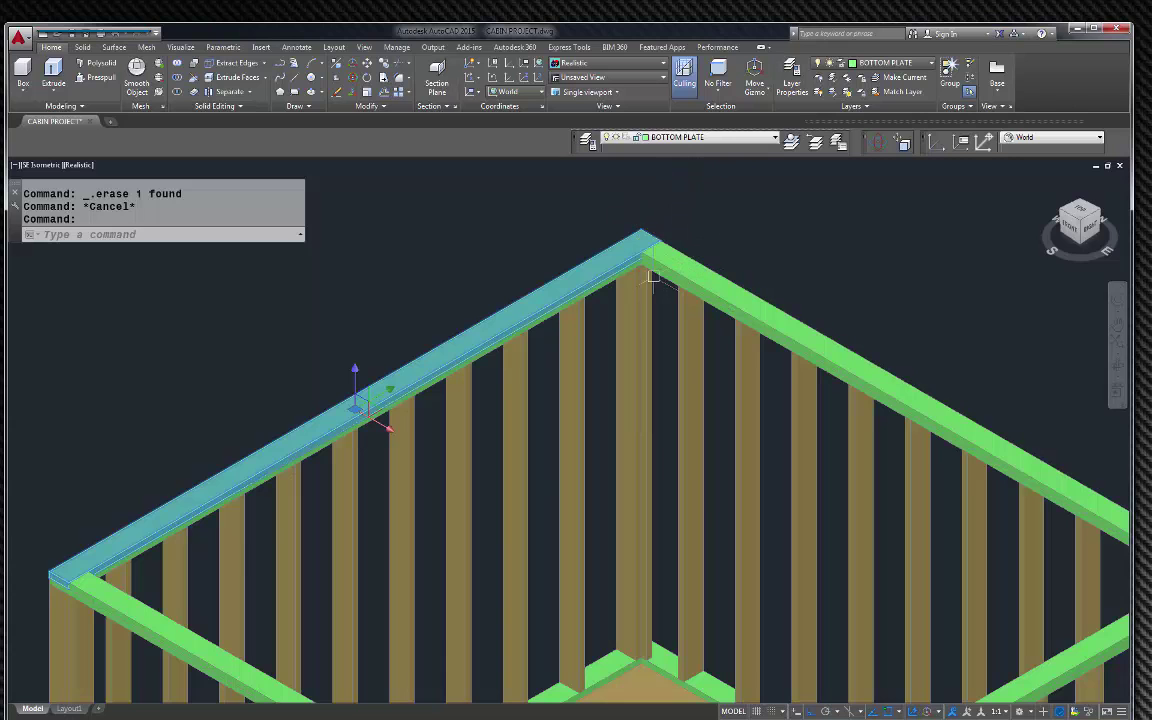
Select all the doubled plates on top of the four walls and assign them to the TOP PLATE layer.
scroll(650, 258, "up", 5)
left_click(506, 372)
left_click(694, 360)
left_click(694, 360)
left_click(698, 228)
scroll(705, 207, "down", 6)
scroll(993, 321, "up", 7)
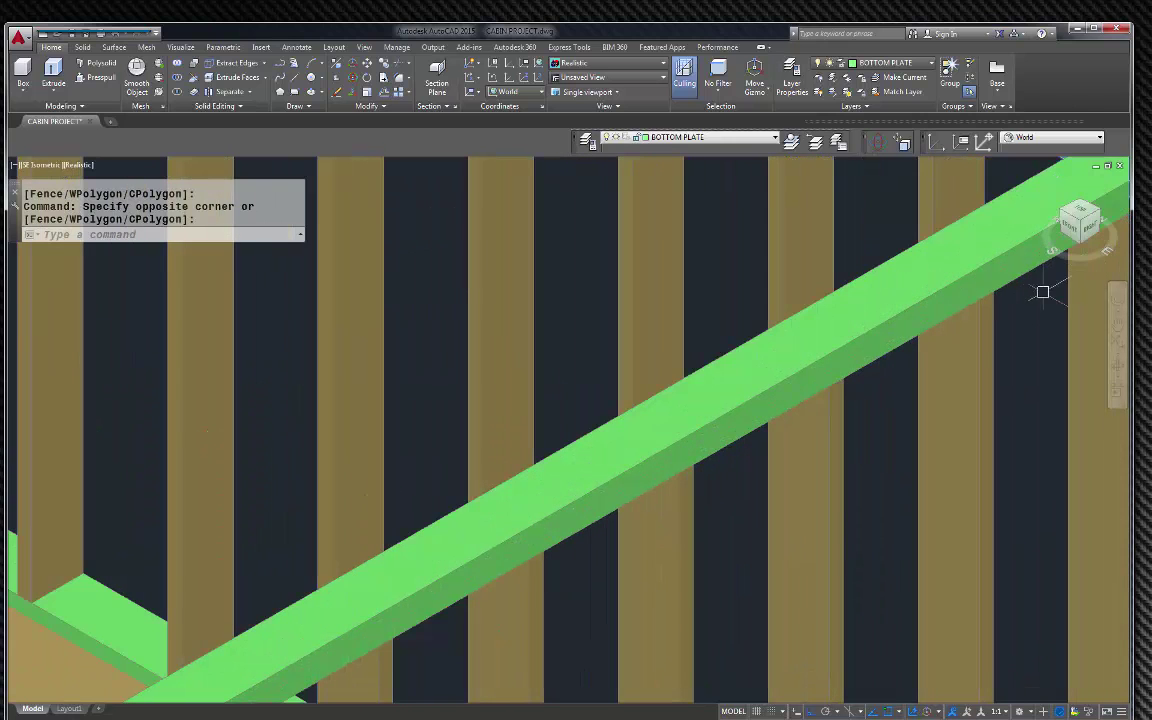
left_click(1042, 292)
left_click(1029, 239)
scroll(804, 286, "down", 6)
scroll(425, 245, "up", 4)
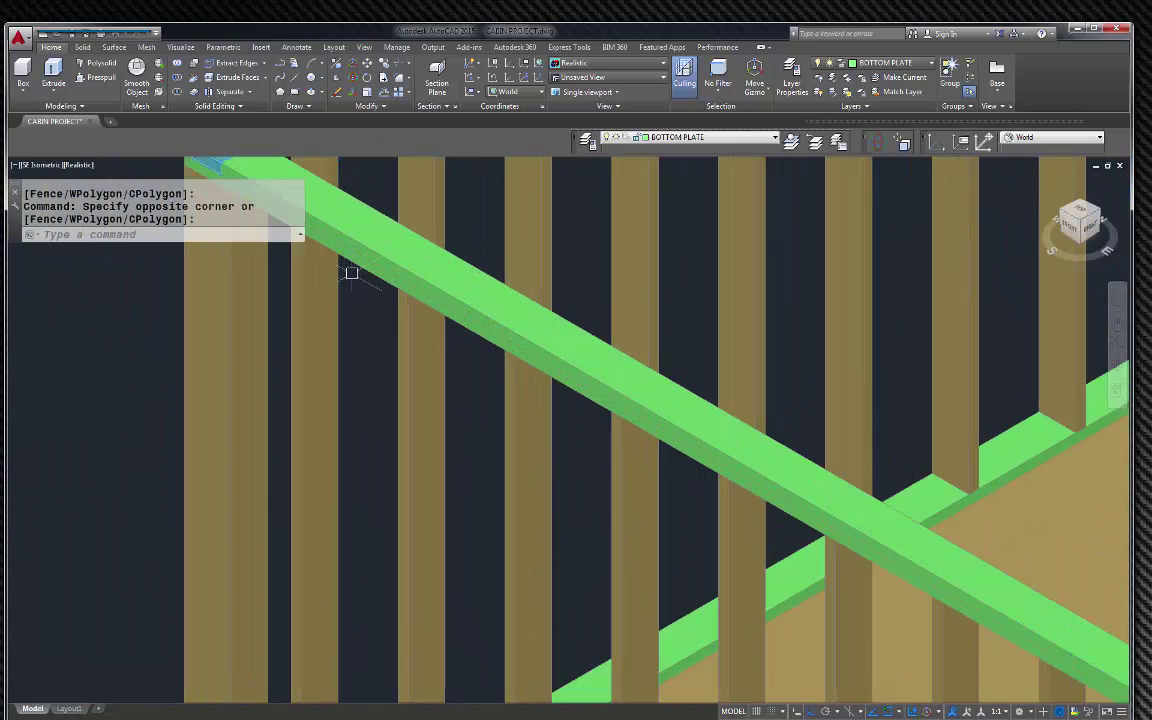
left_click(372, 292)
left_click(366, 230)
scroll(346, 321, "down", 5)
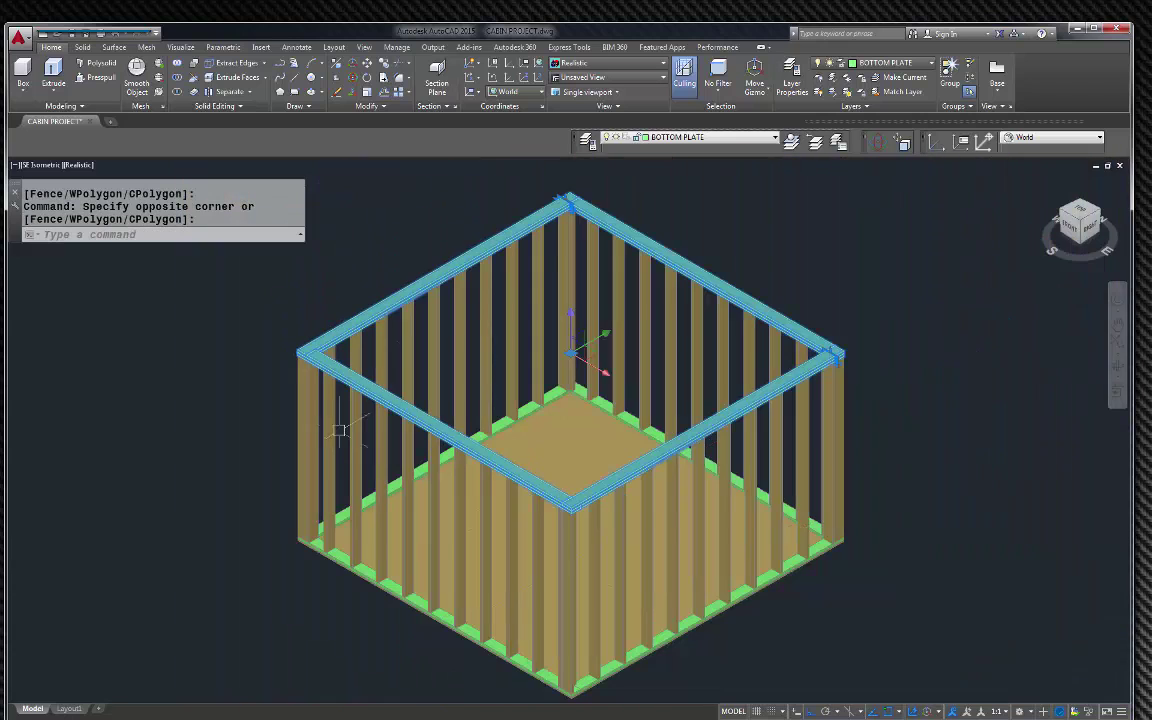
left_click(775, 140)
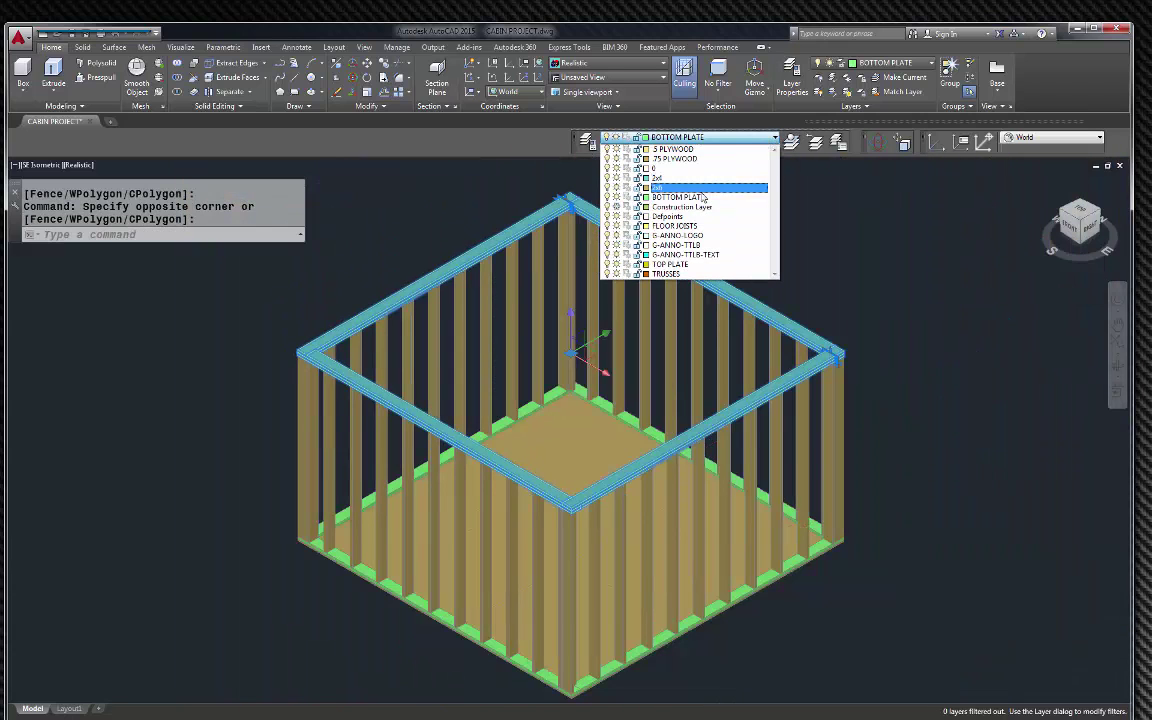
left_click(660, 258)
key("Escape")
key("Escape")
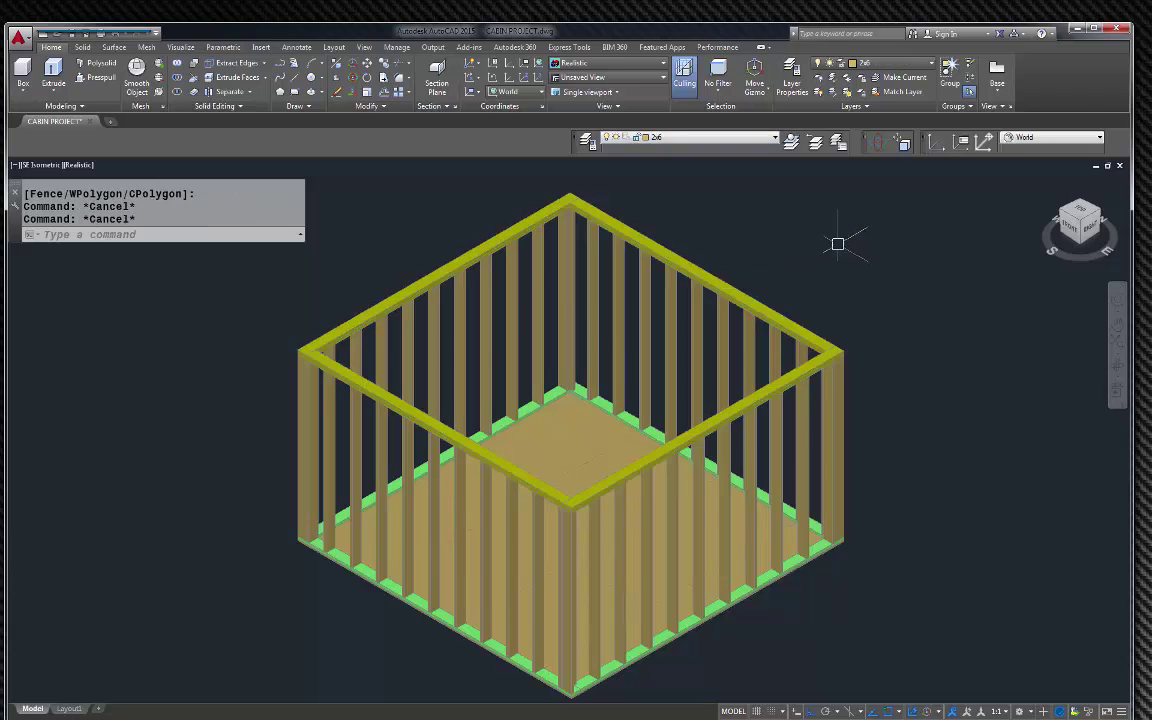
Examine the underside of the plywood floor and the framed walls from below, from the left-front corner and from the front.
scroll(797, 226, "down", 2)
left_click_drag(1087, 248, 686, 318)
scroll(293, 452, "up", 2)
scroll(578, 311, "up", 3)
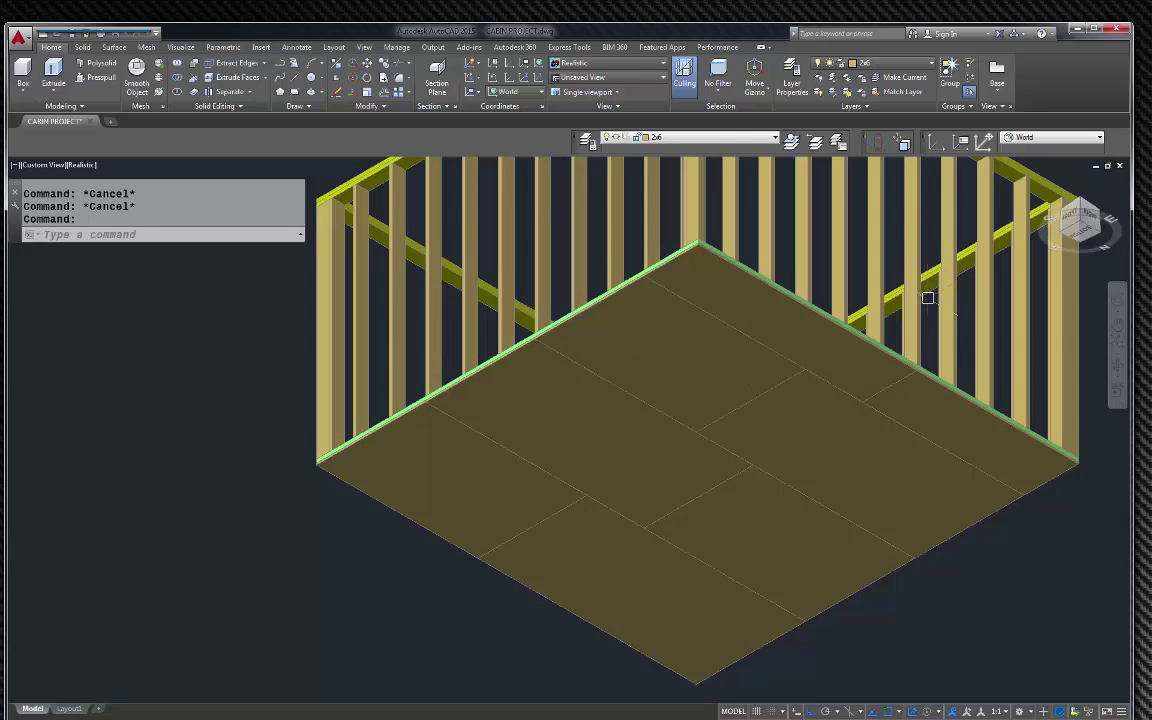
scroll(747, 314, "down", 2)
mouse_move(1117, 217)
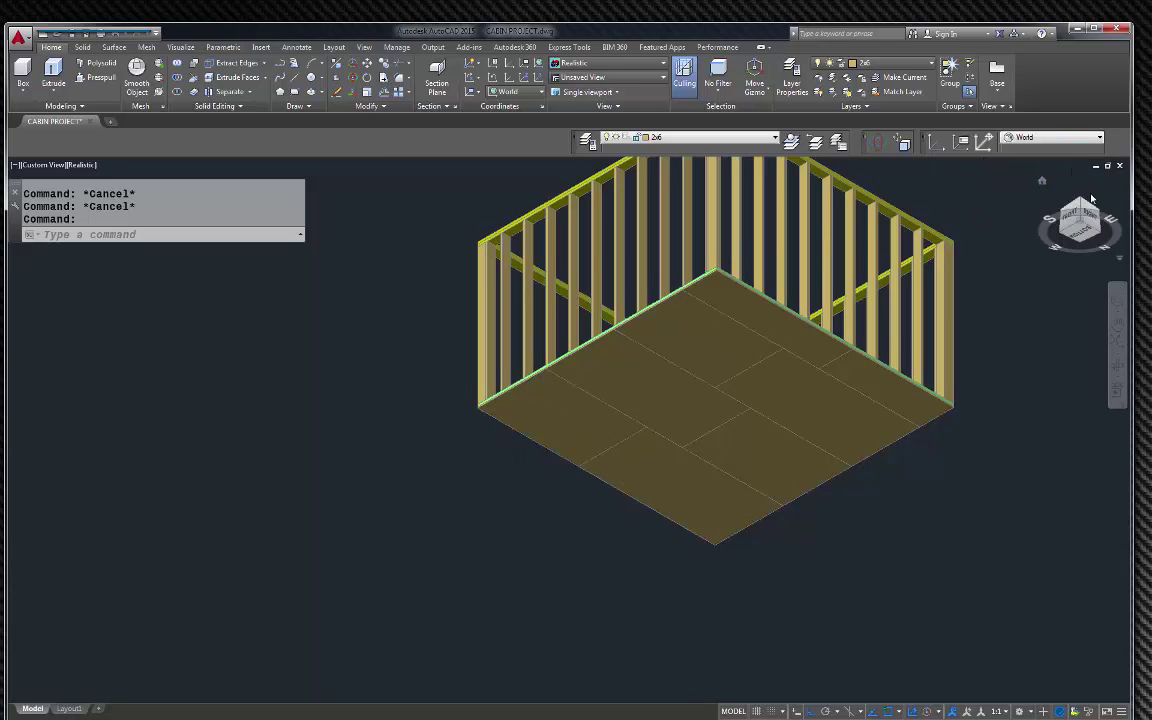
left_click(1082, 206)
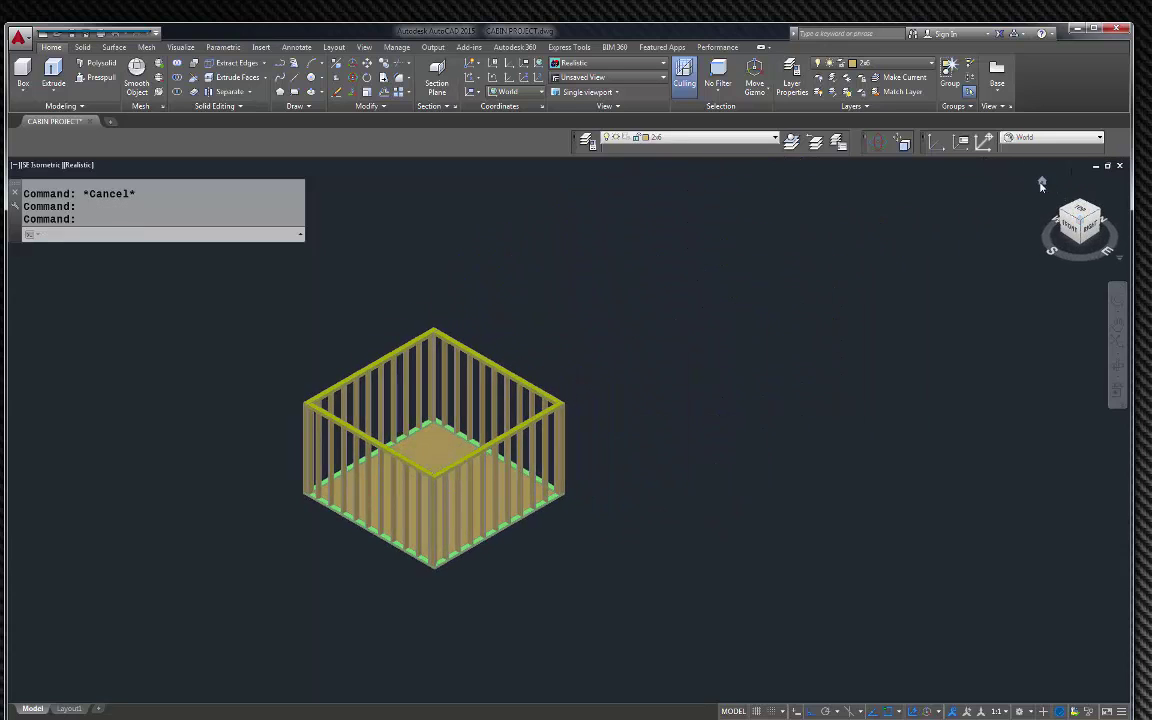
scroll(490, 480, "up", 5)
scroll(936, 366, "down", 5)
scroll(568, 338, "up", 5)
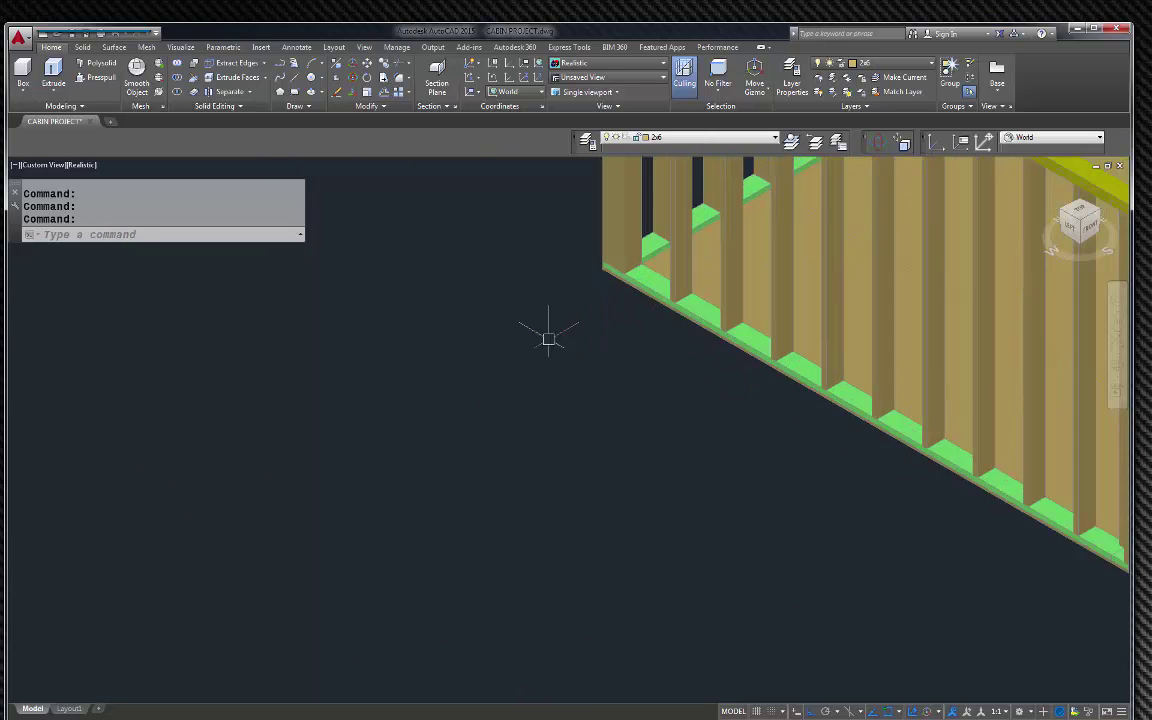
scroll(380, 340, "down", 5)
mouse_move(1080, 236)
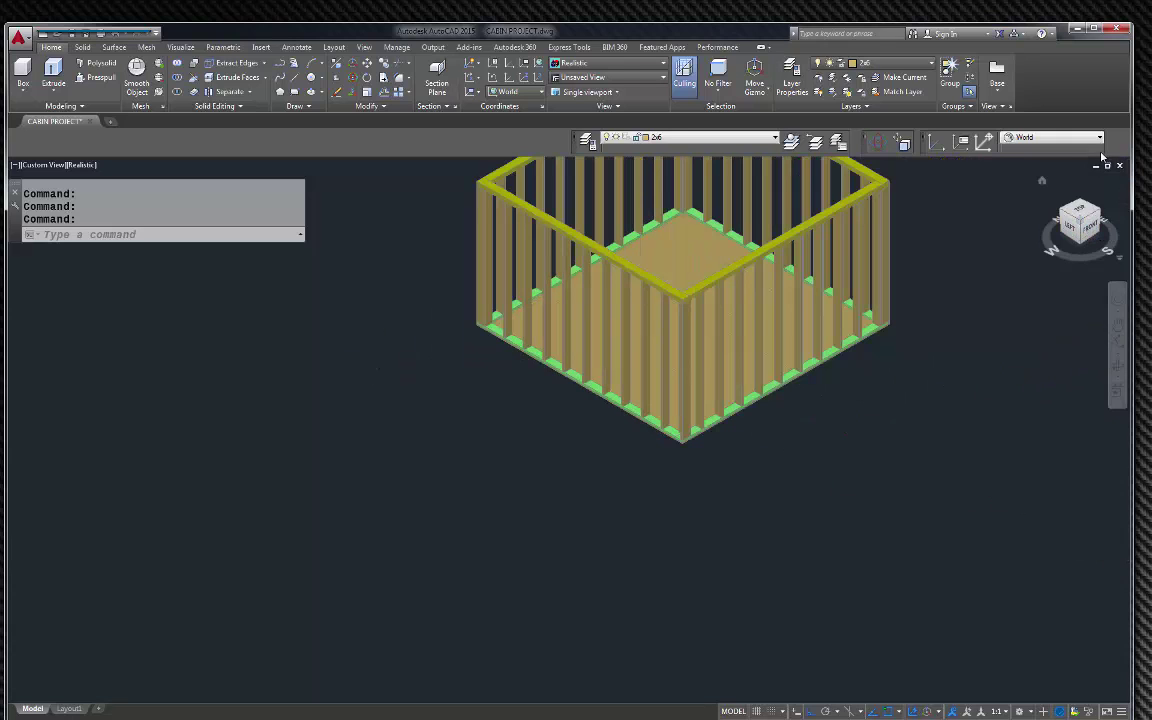
scroll(594, 291, "up", 2)
scroll(411, 419, "down", 5)
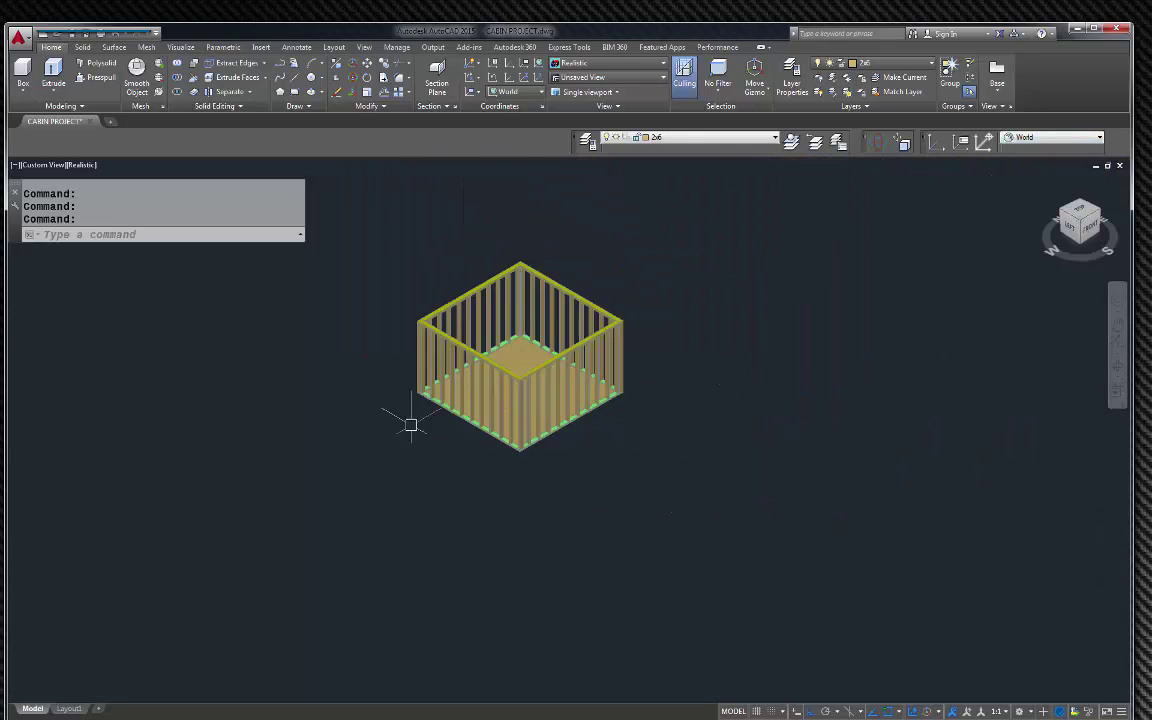
scroll(438, 418, "up", 4)
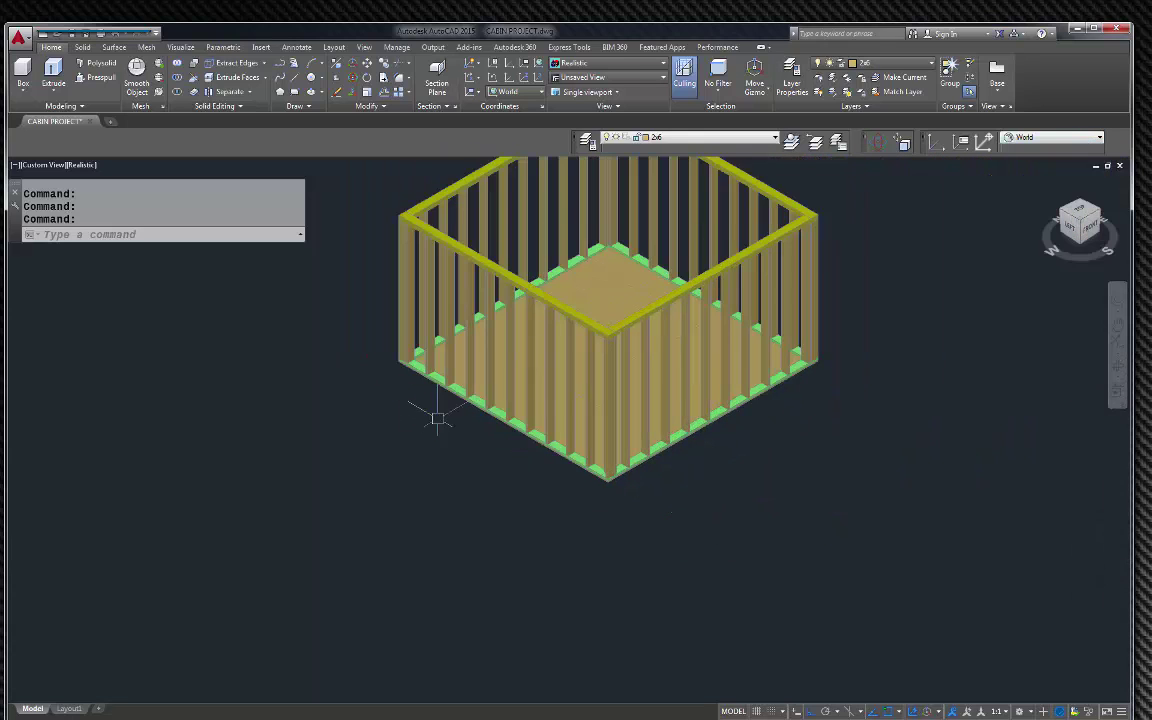
left_click(1094, 228)
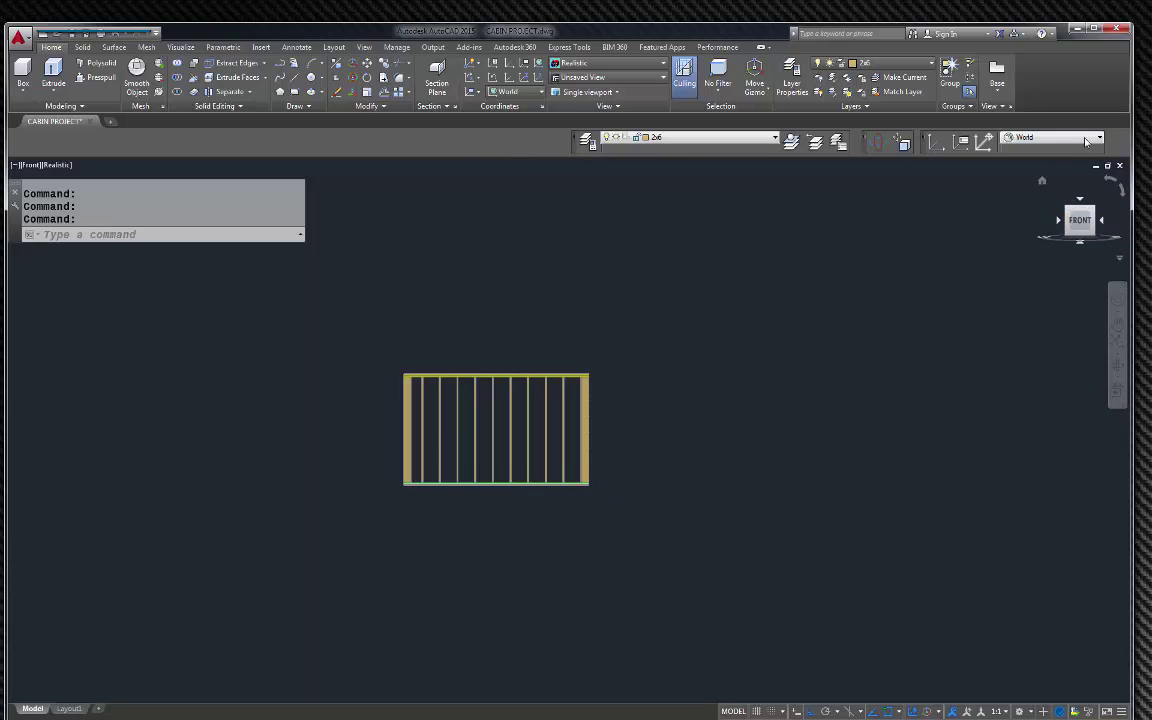
left_click(1058, 198)
scroll(940, 332, "up", 5)
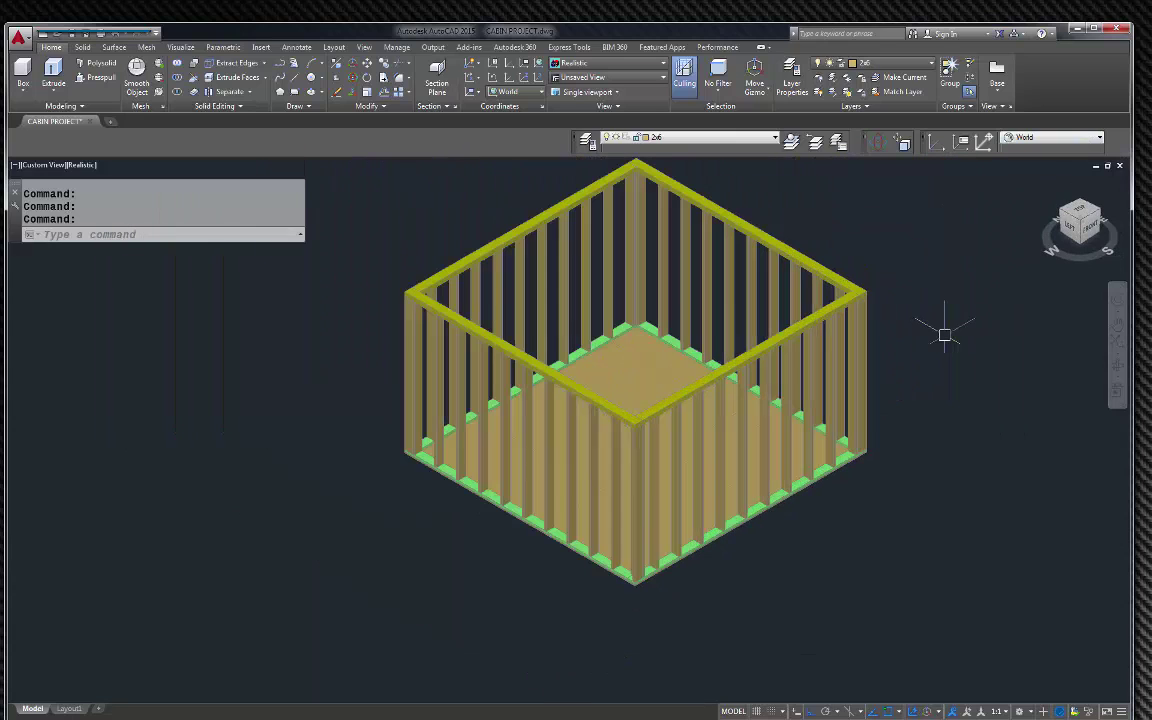
Switch the coordinate system to Front and make FLOOR JOISTS the current layer.
left_click(1103, 141)
left_click(1020, 189)
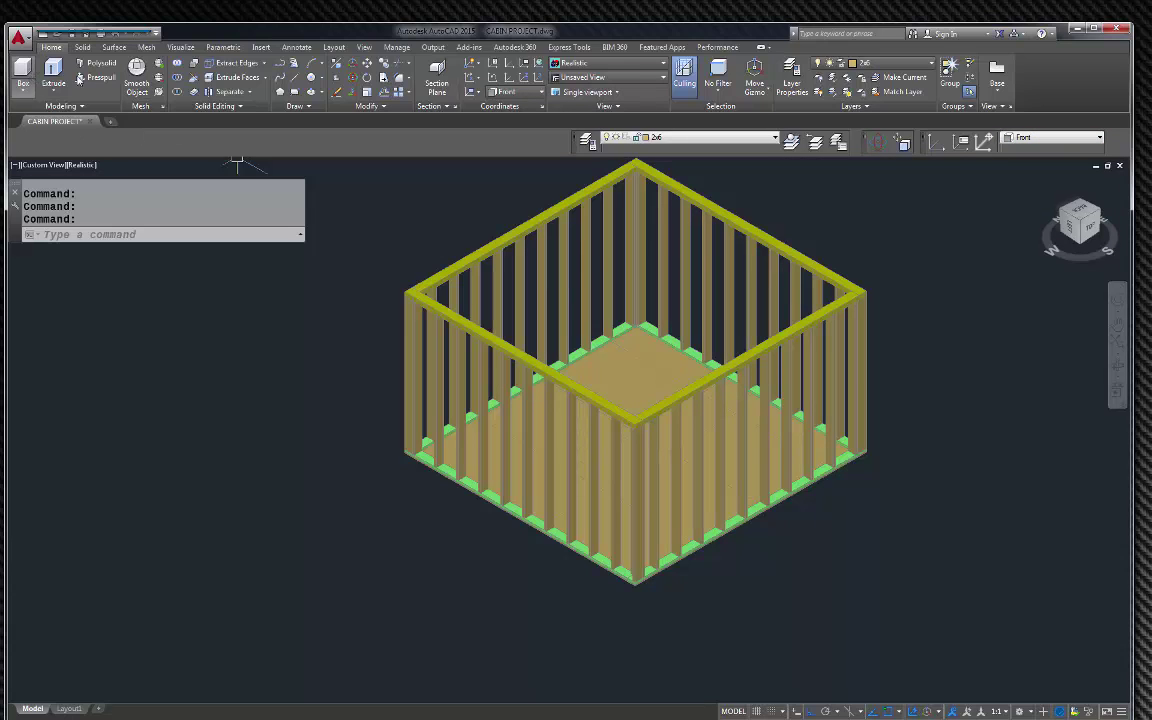
left_click(777, 140)
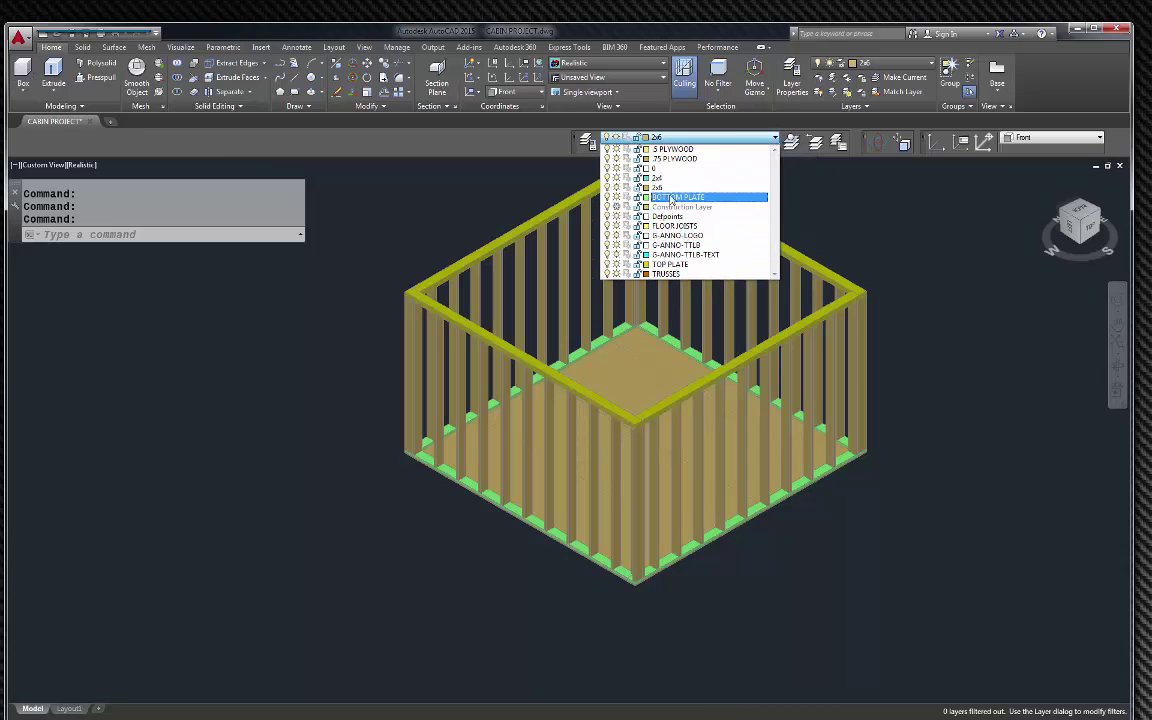
left_click(681, 226)
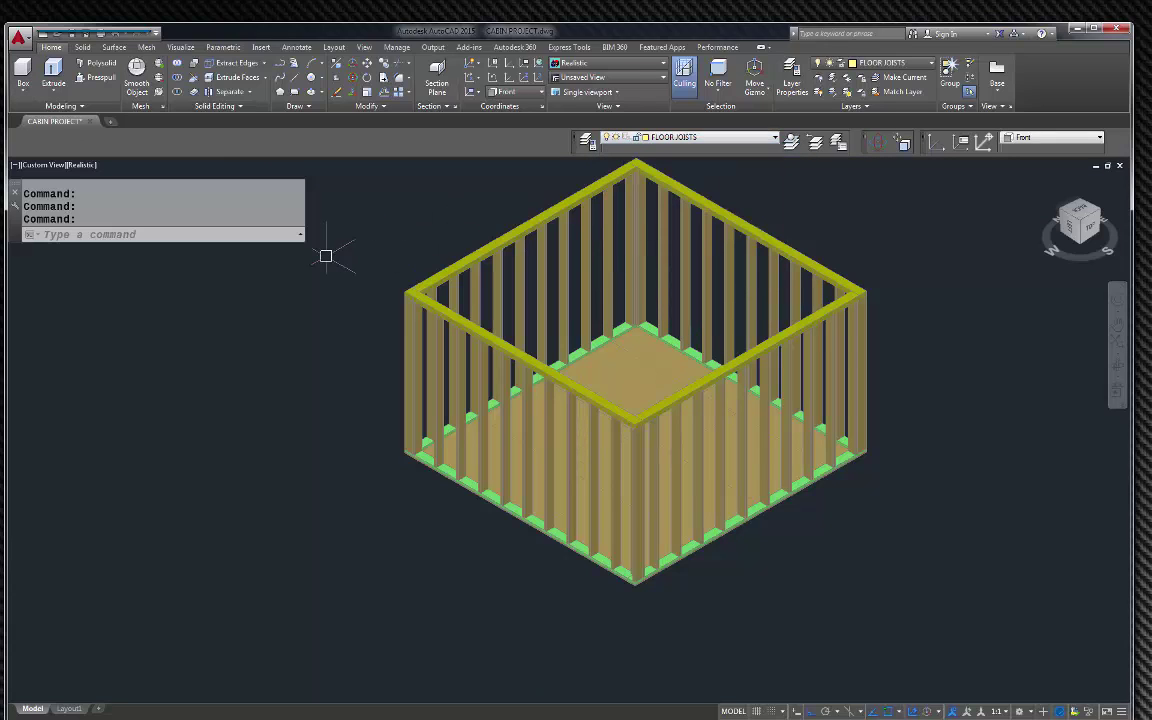
Draw a floor joist box 5.5 in long and 1.5 in wide beside the left wall, picking its height parallel to that wall.
left_click(22, 72)
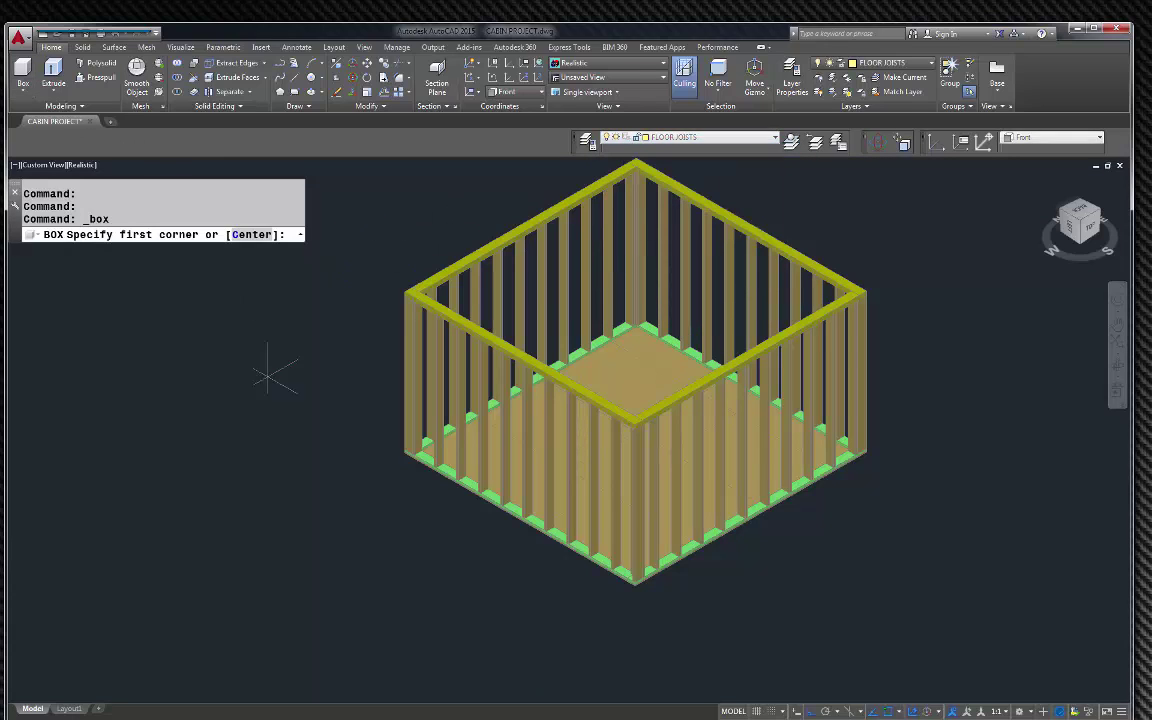
left_click(391, 527)
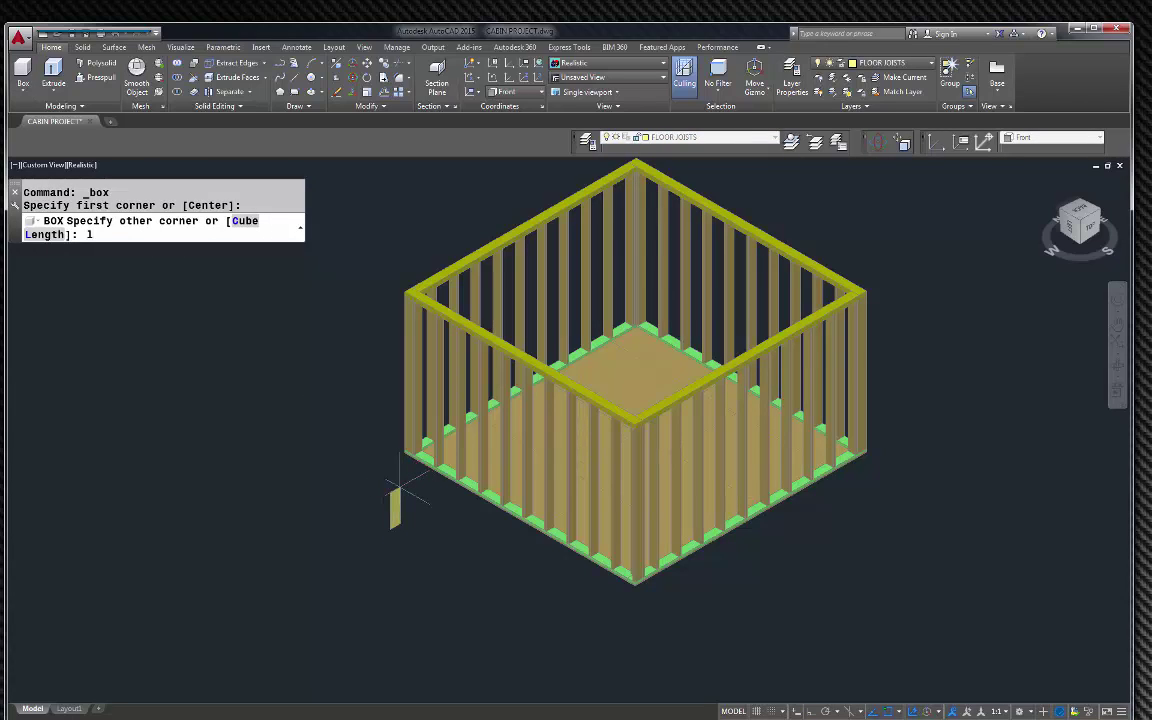
type("l")
key("Return")
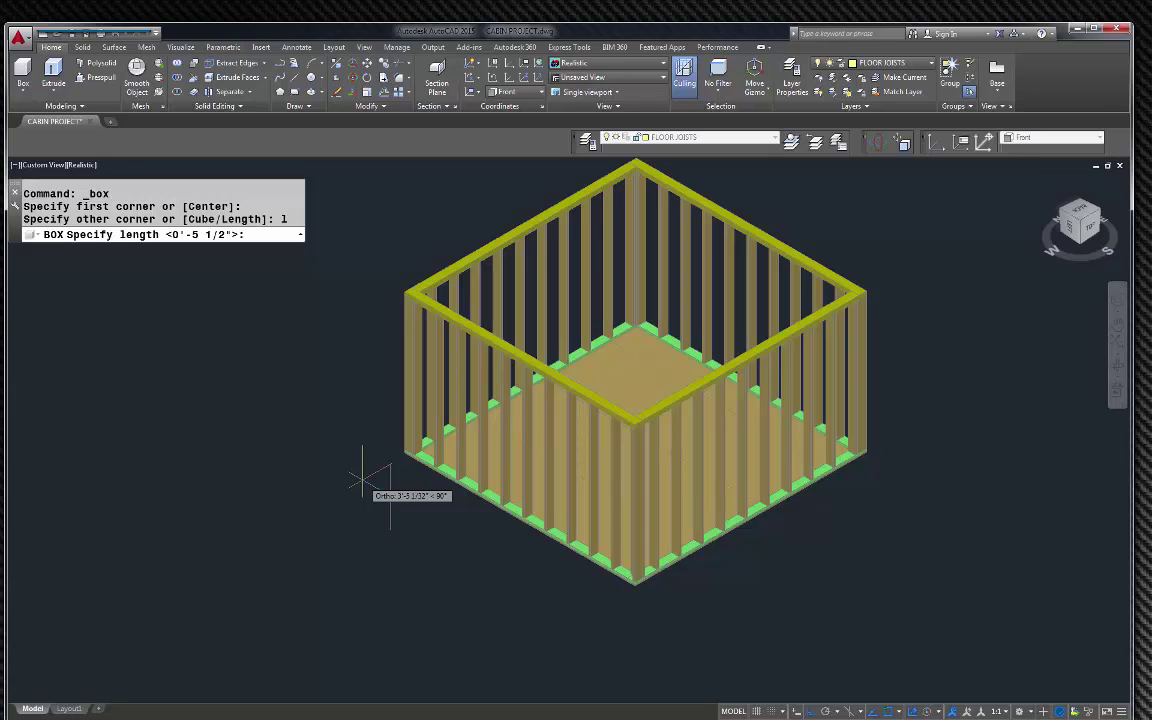
type("5.5")
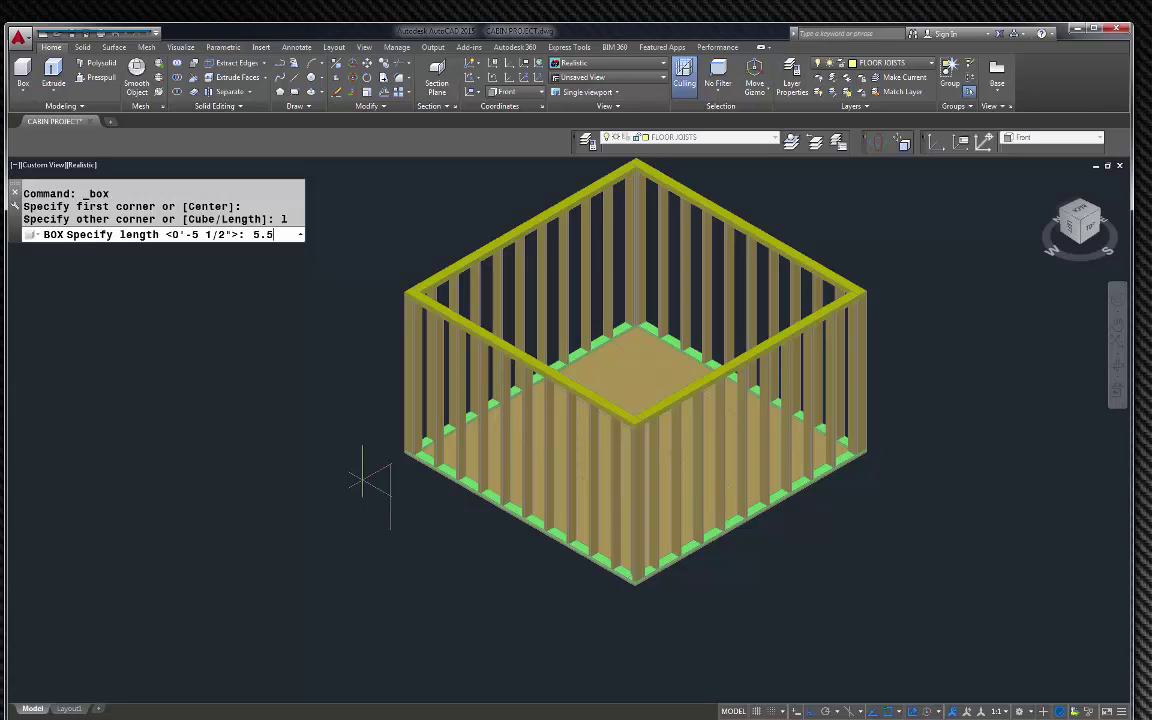
key("Return")
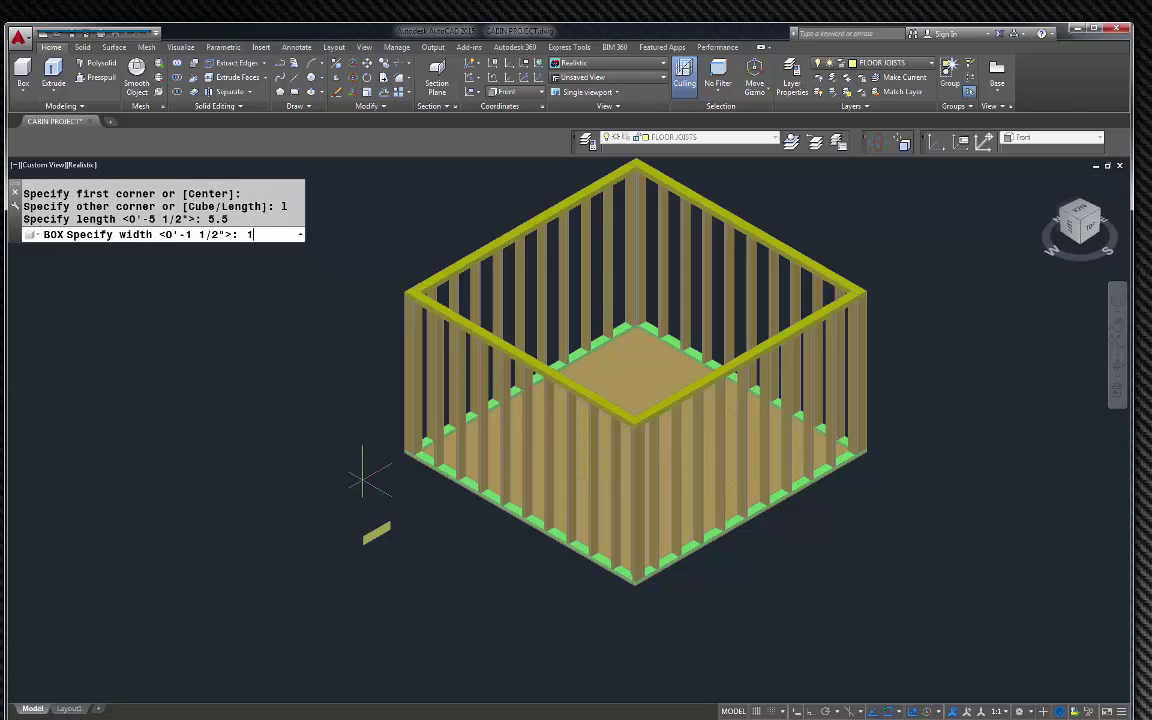
key("Return")
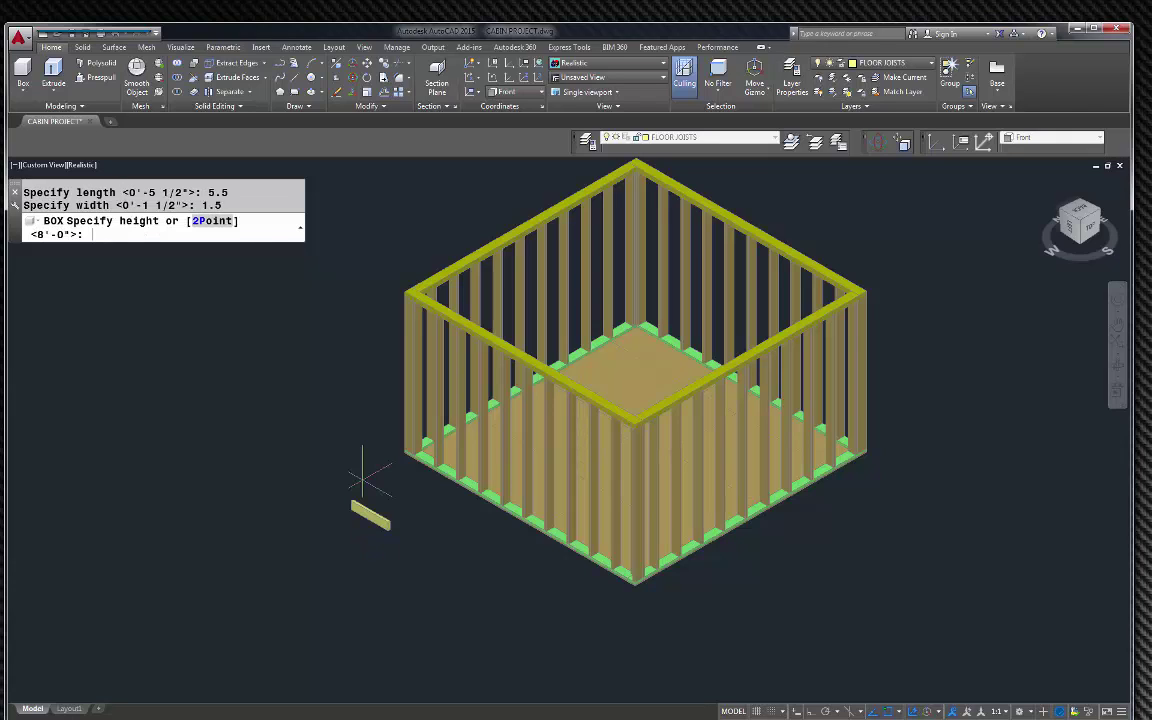
left_click(606, 602)
key("Escape")
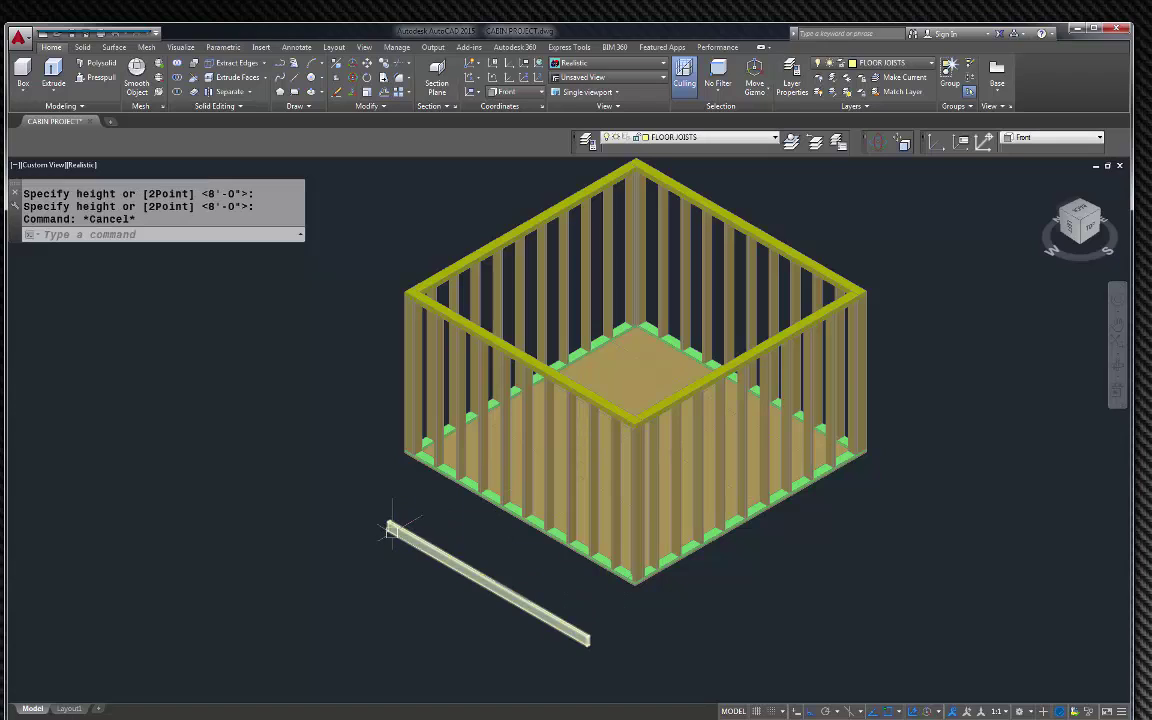
Move the joist by its upper end corner to the plywood's bottom corner at the far end of the left wall.
left_click(392, 522)
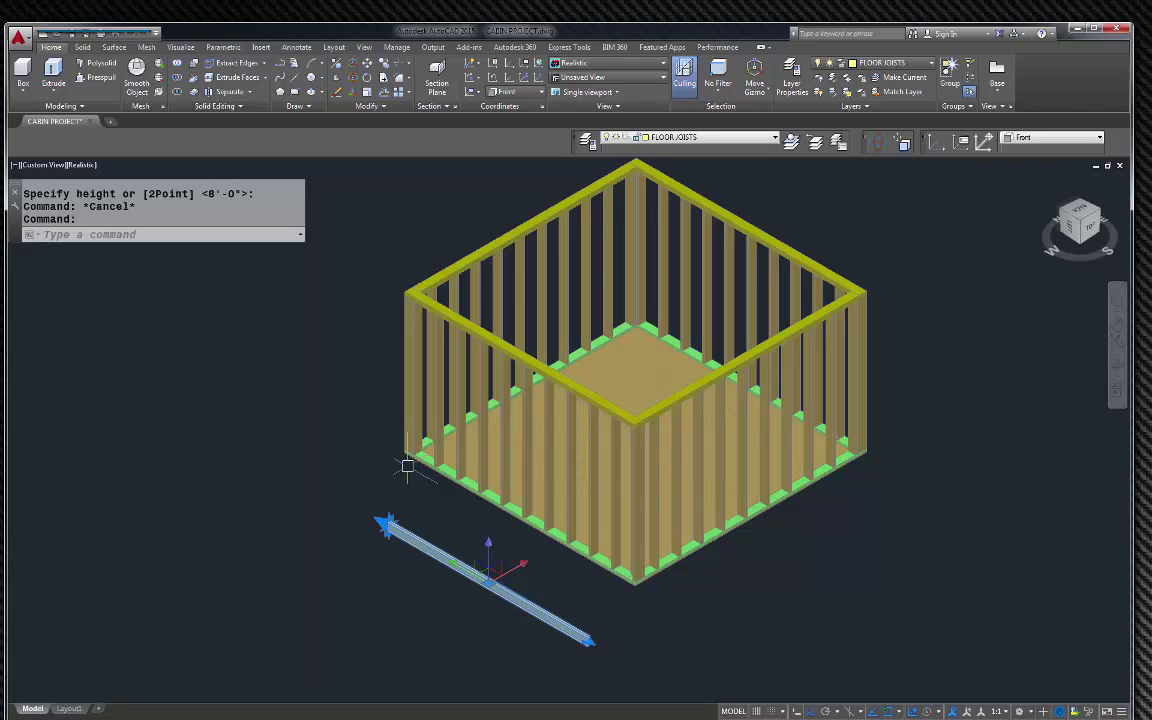
type("m")
key("Return")
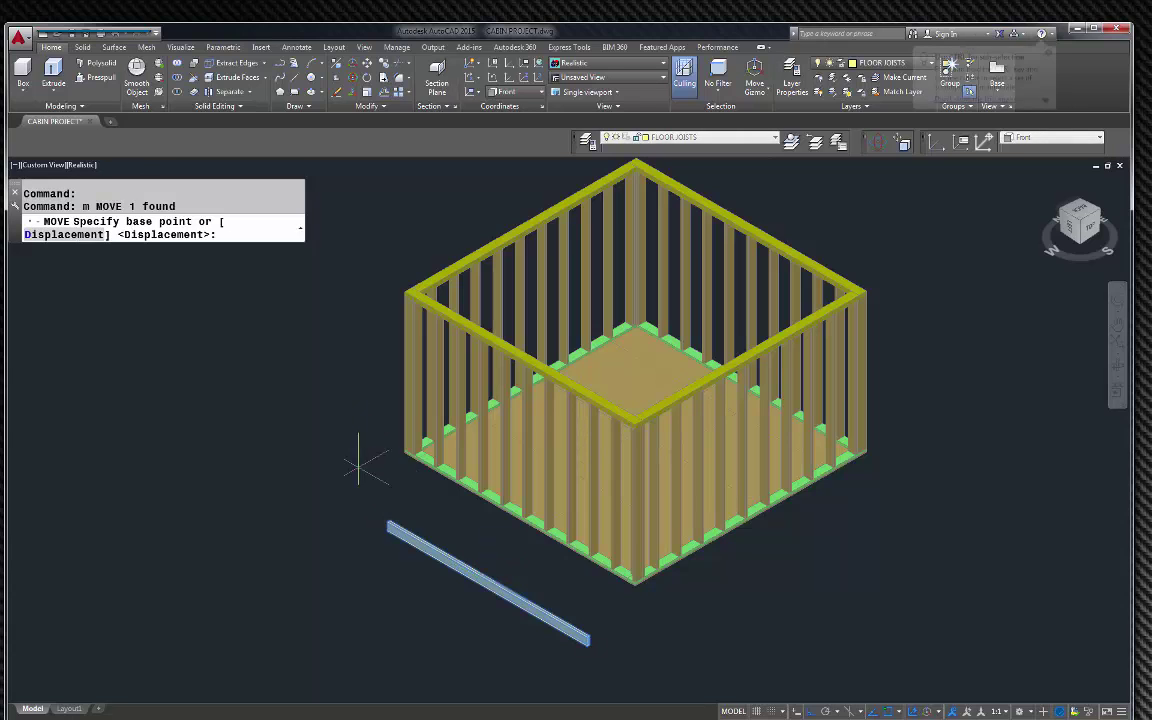
scroll(391, 548, "up", 5)
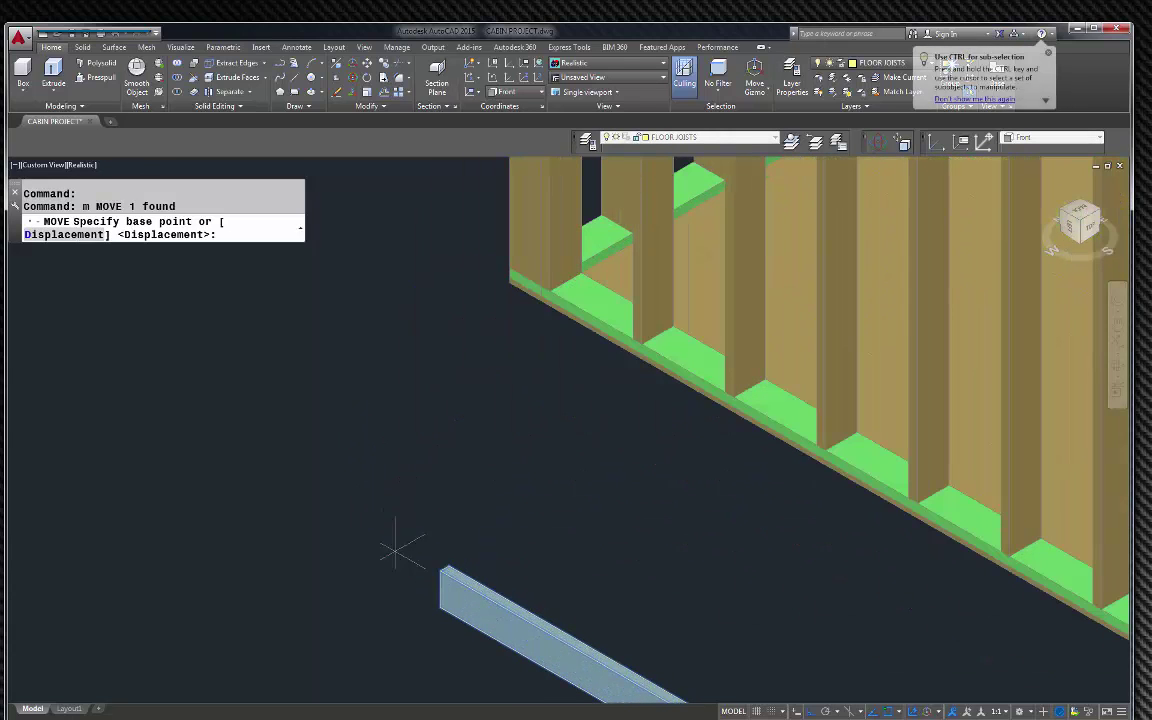
scroll(447, 556, "up", 3)
left_click(447, 556)
scroll(440, 590, "down", 5)
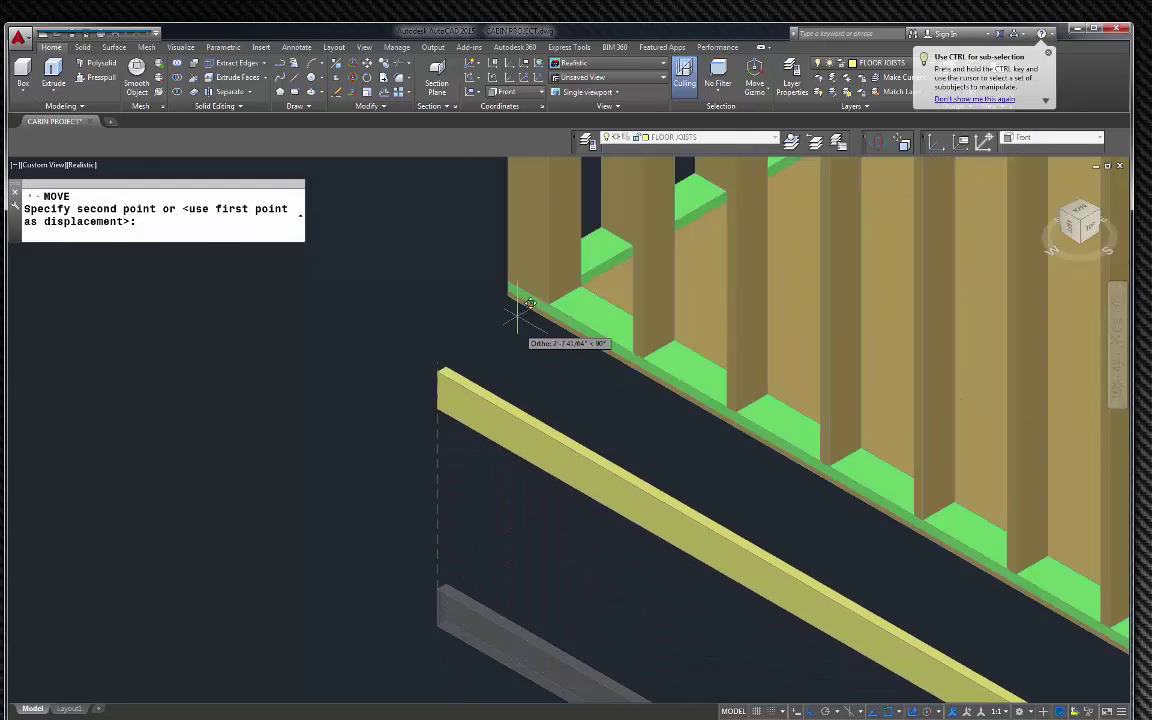
scroll(510, 300, "up", 5)
left_click(419, 402)
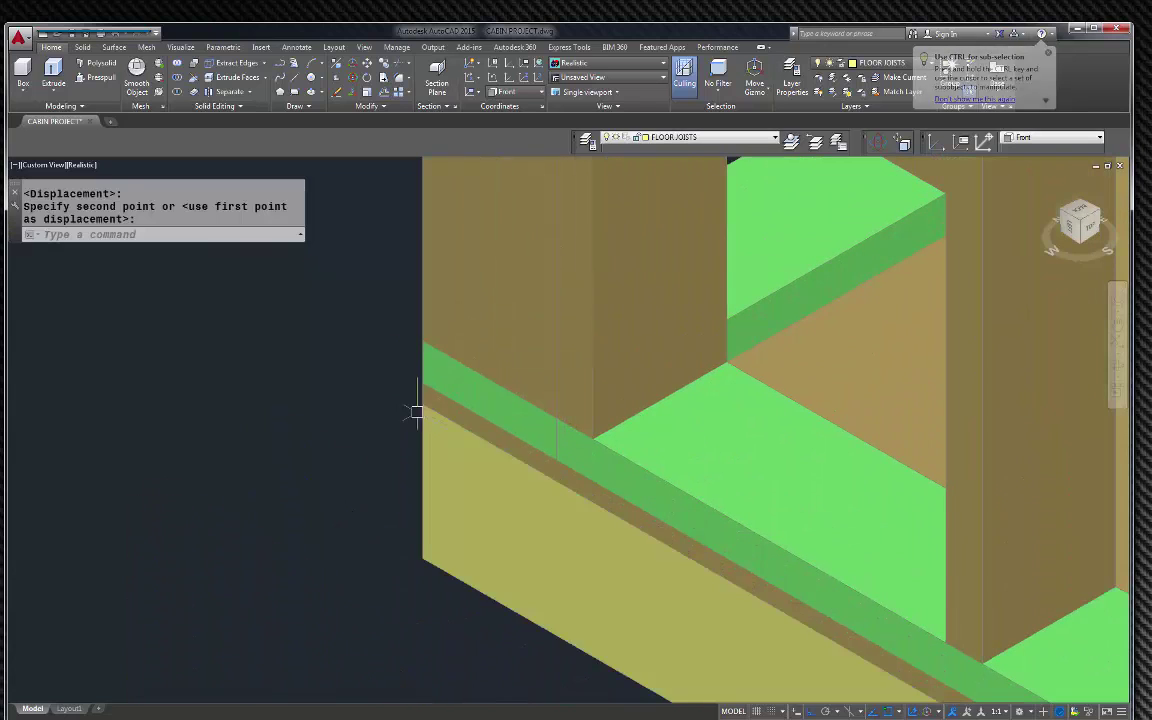
Move the joist's free end face to the plywood's bottom corner where the left and front walls meet.
scroll(247, 390, "down", 5)
scroll(605, 598, "up", 5)
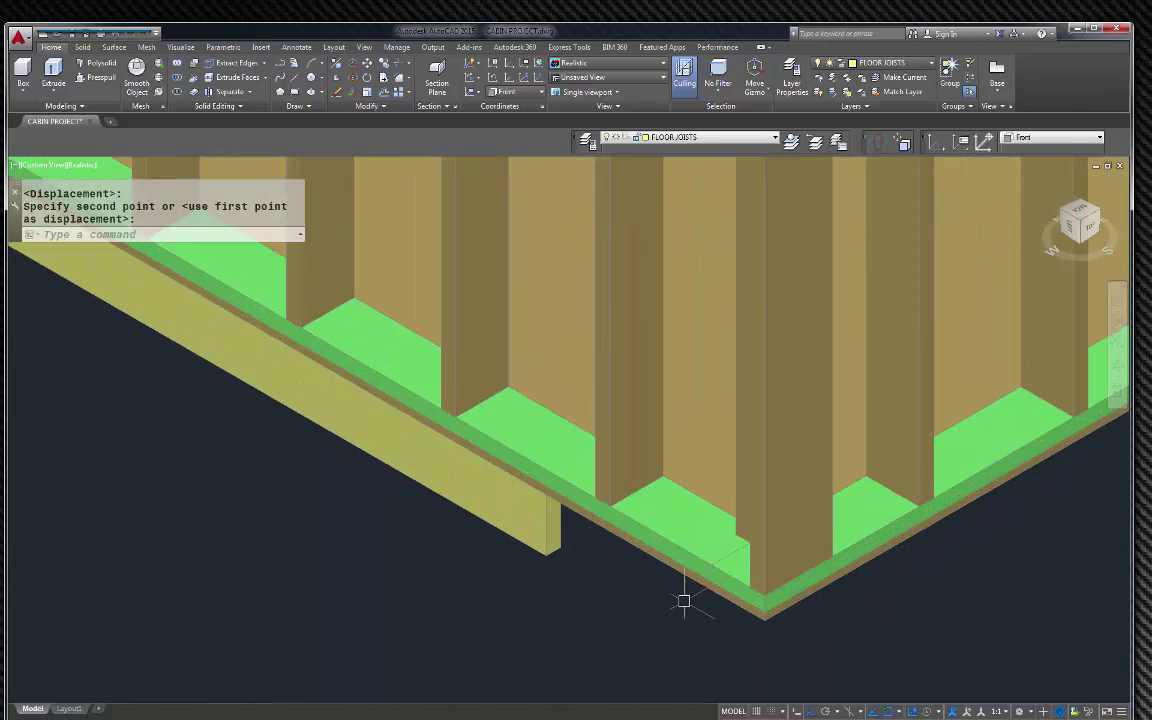
left_click(903, 143)
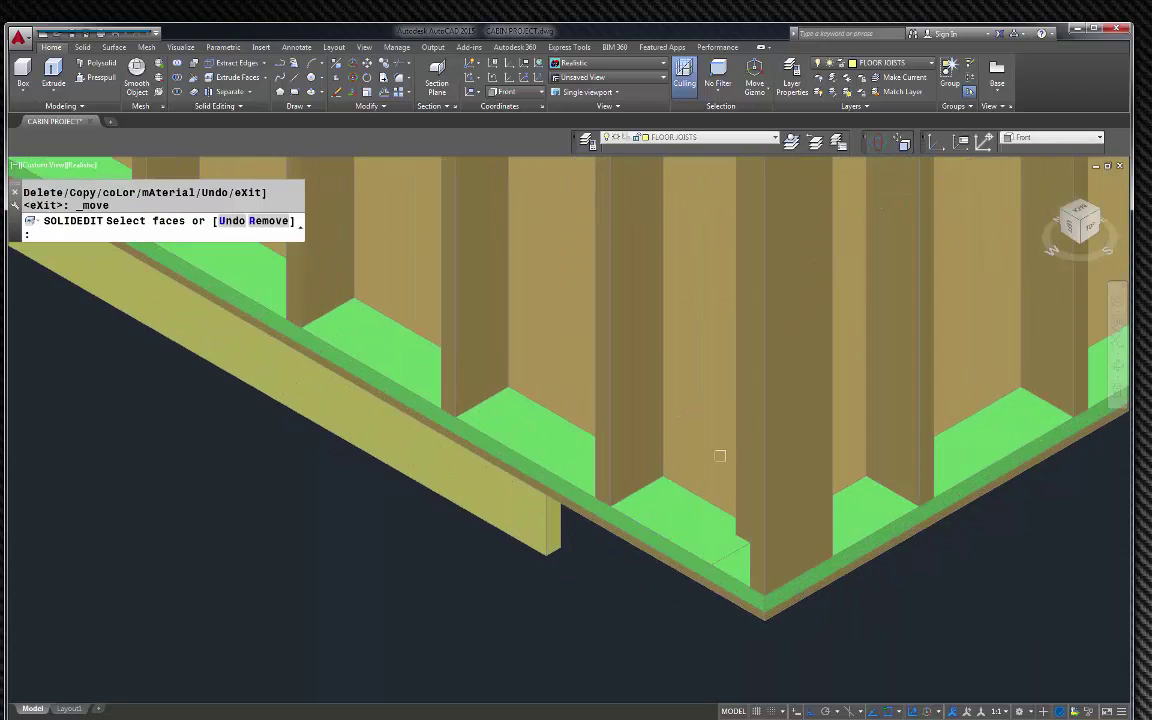
scroll(550, 520, "up", 3)
left_click(536, 487)
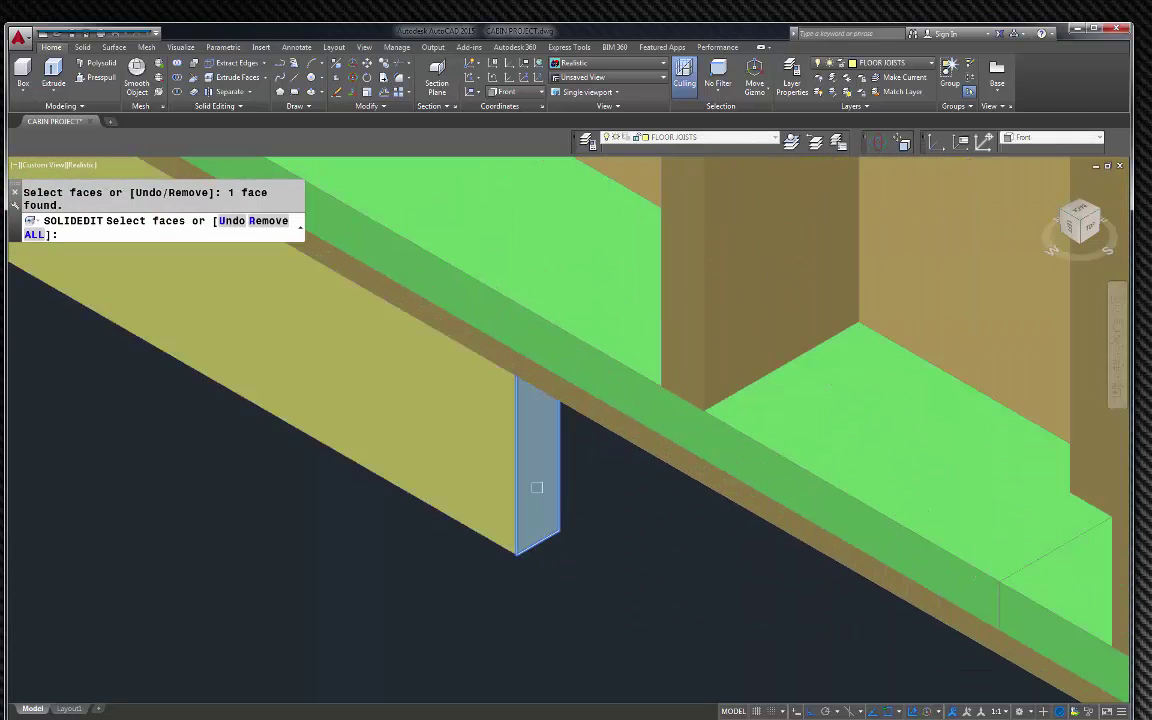
key("Return")
left_click(558, 530)
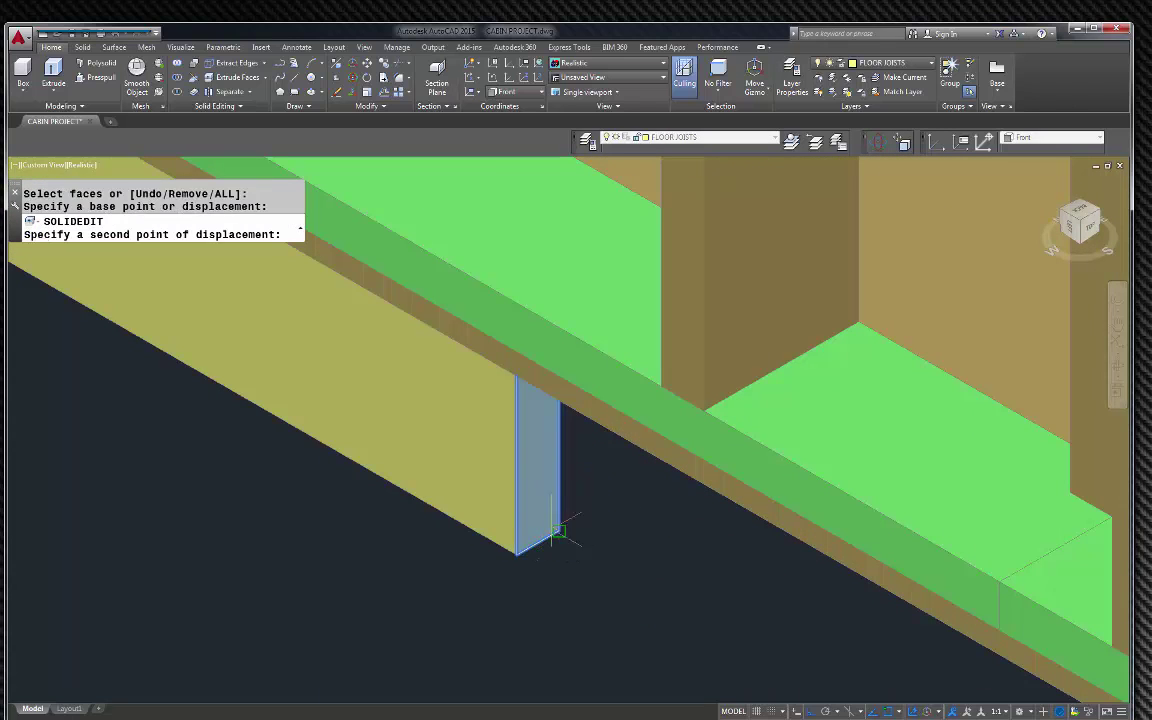
scroll(560, 532, "down", 3)
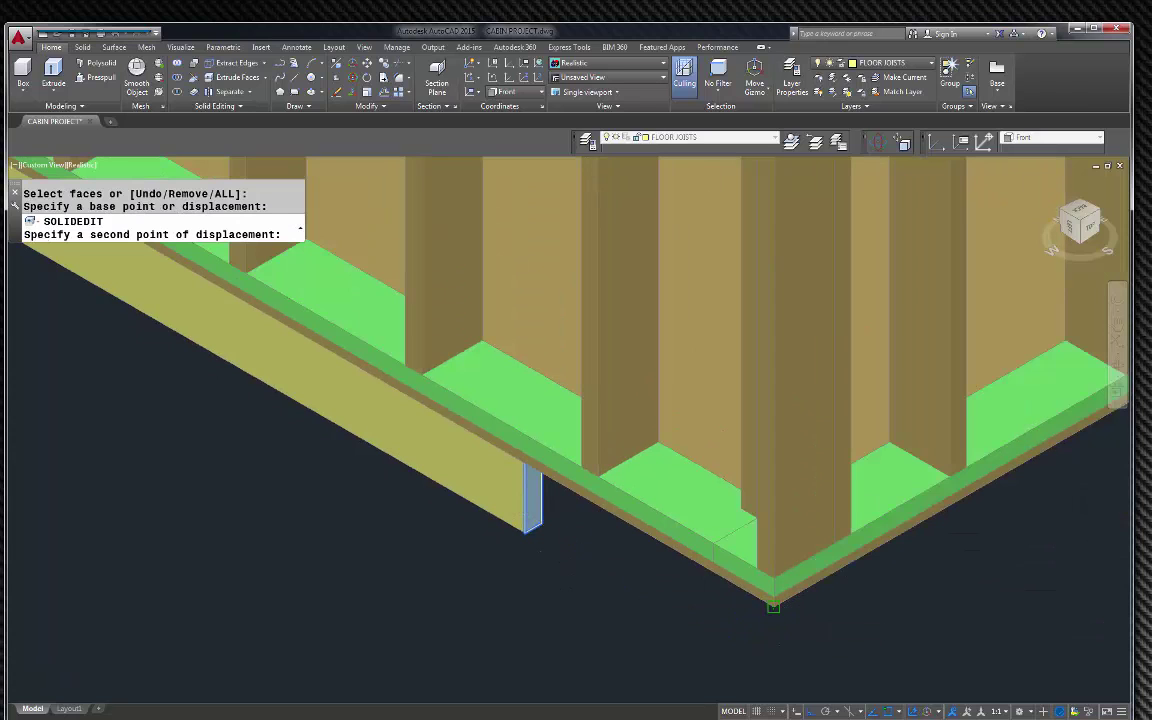
left_click(773, 606)
scroll(470, 594, "down", 3)
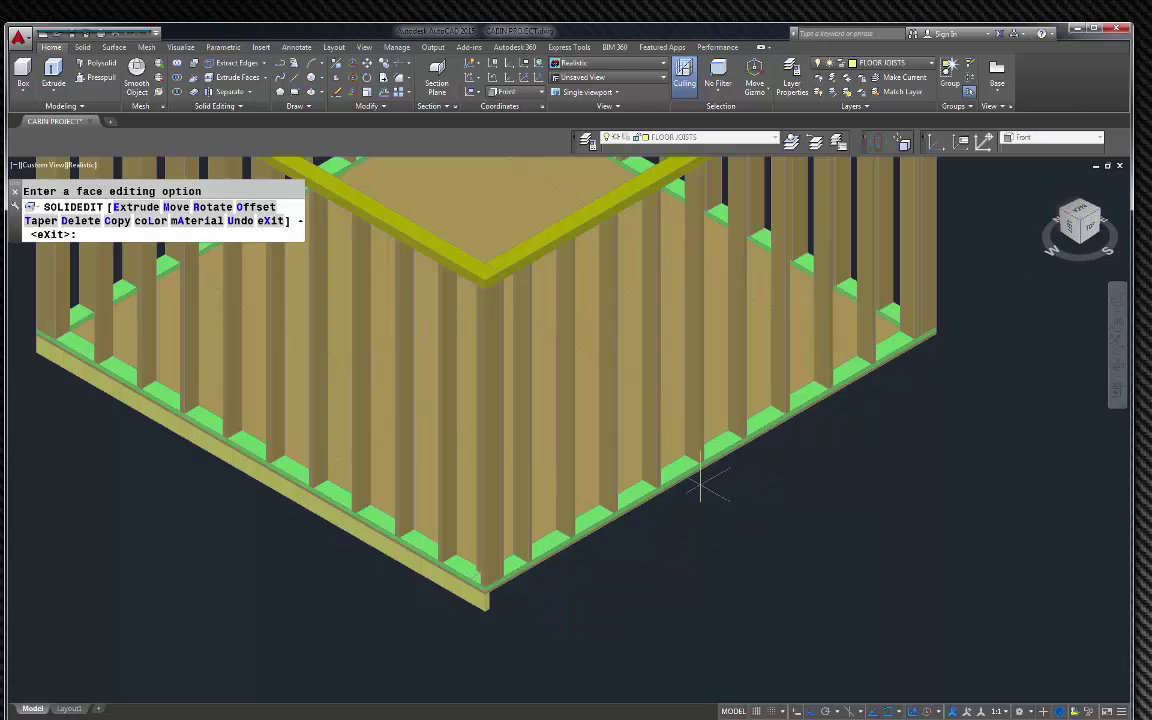
Copy the left wall's joist by its upper front-end corner to the plywood's bottom corner at the far end of the front wall.
scroll(505, 588, "up", 4)
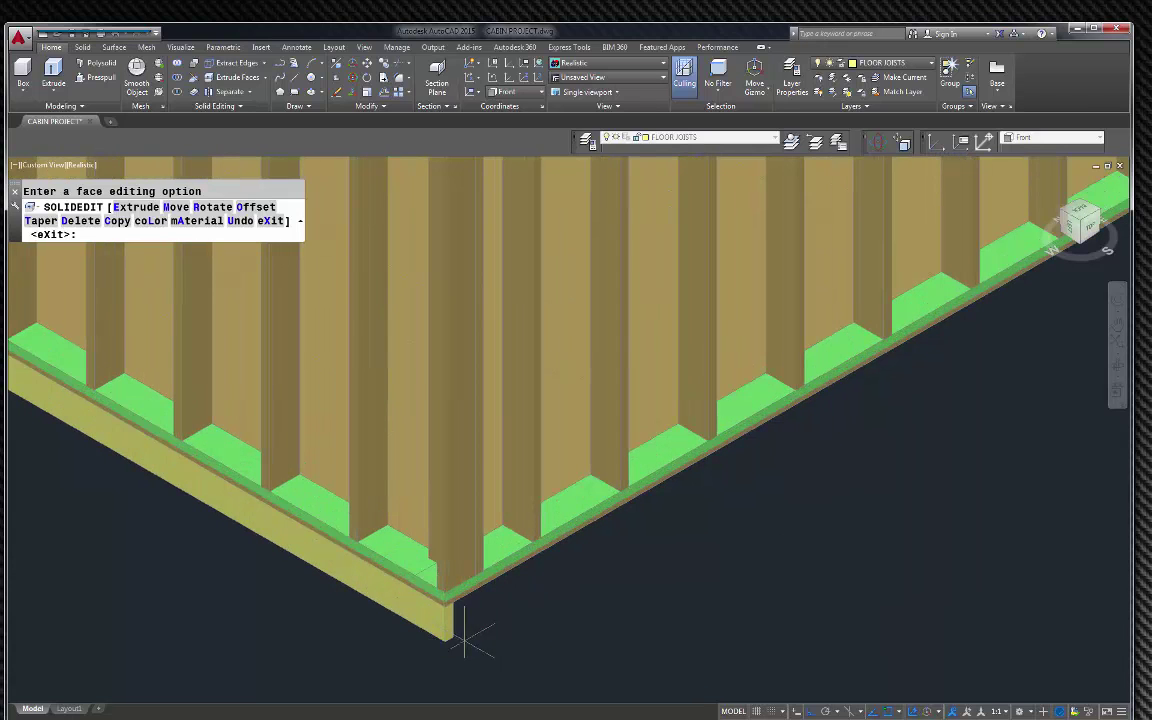
key("Escape")
left_click(455, 620)
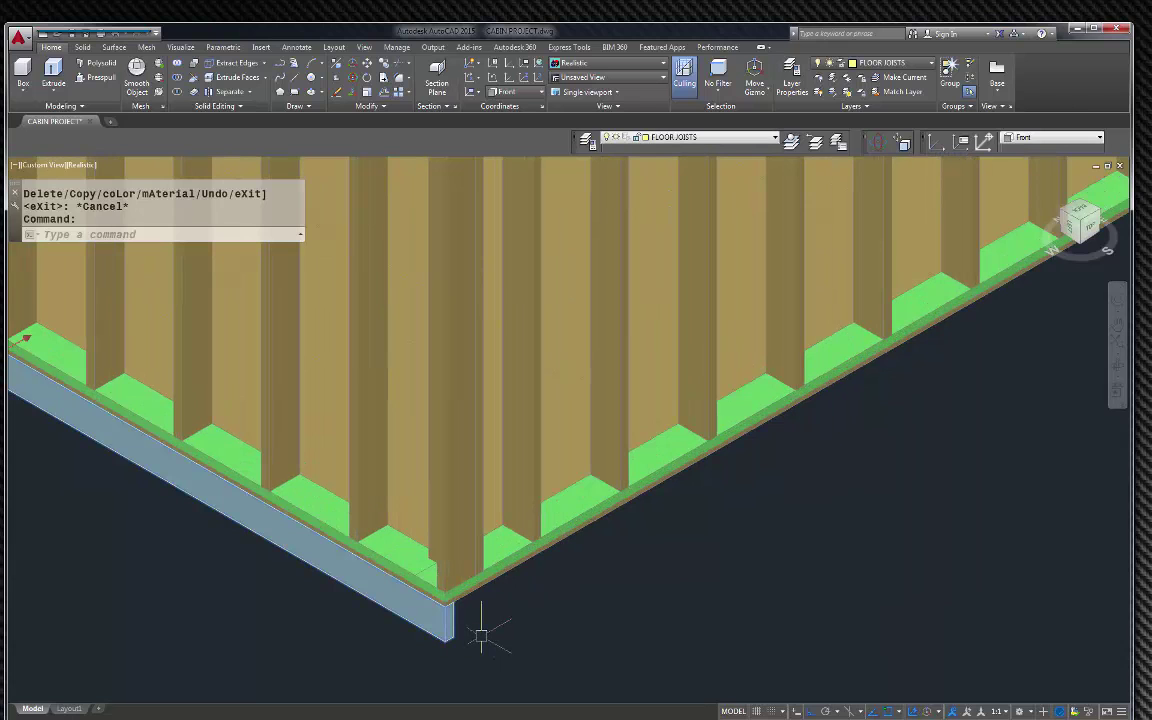
type("c")
key("Return")
scroll(483, 604, "up", 5)
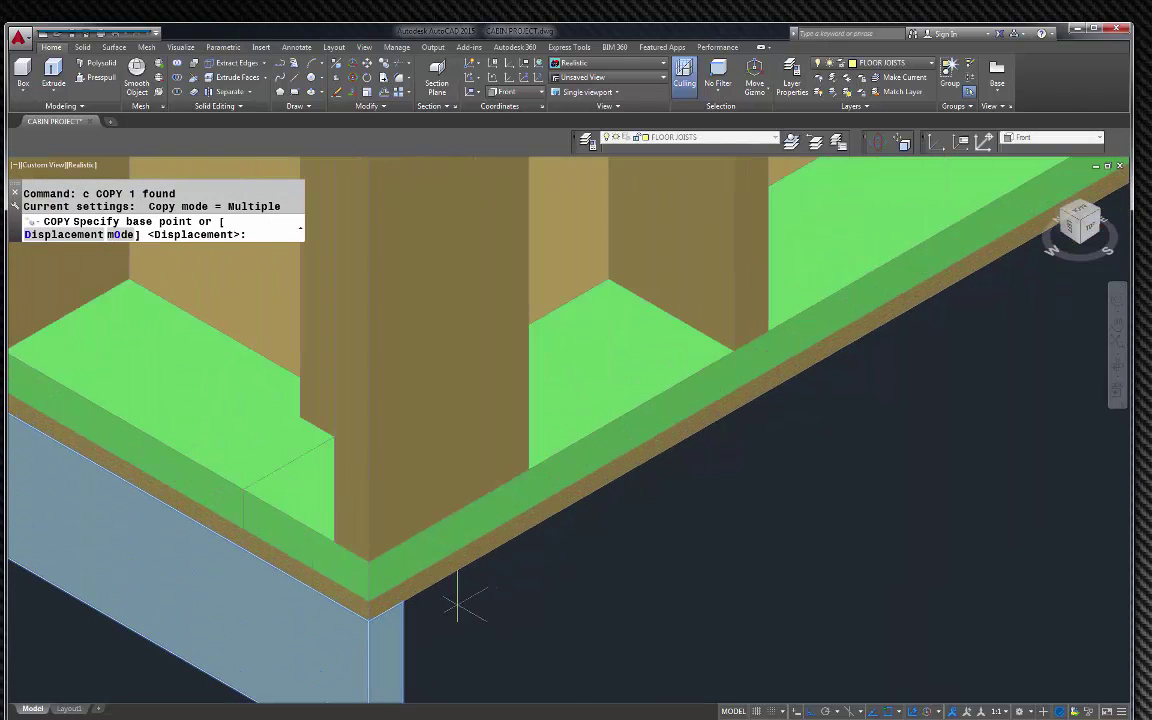
left_click(403, 605)
scroll(405, 610, "down", 5)
scroll(540, 517, "up", 6)
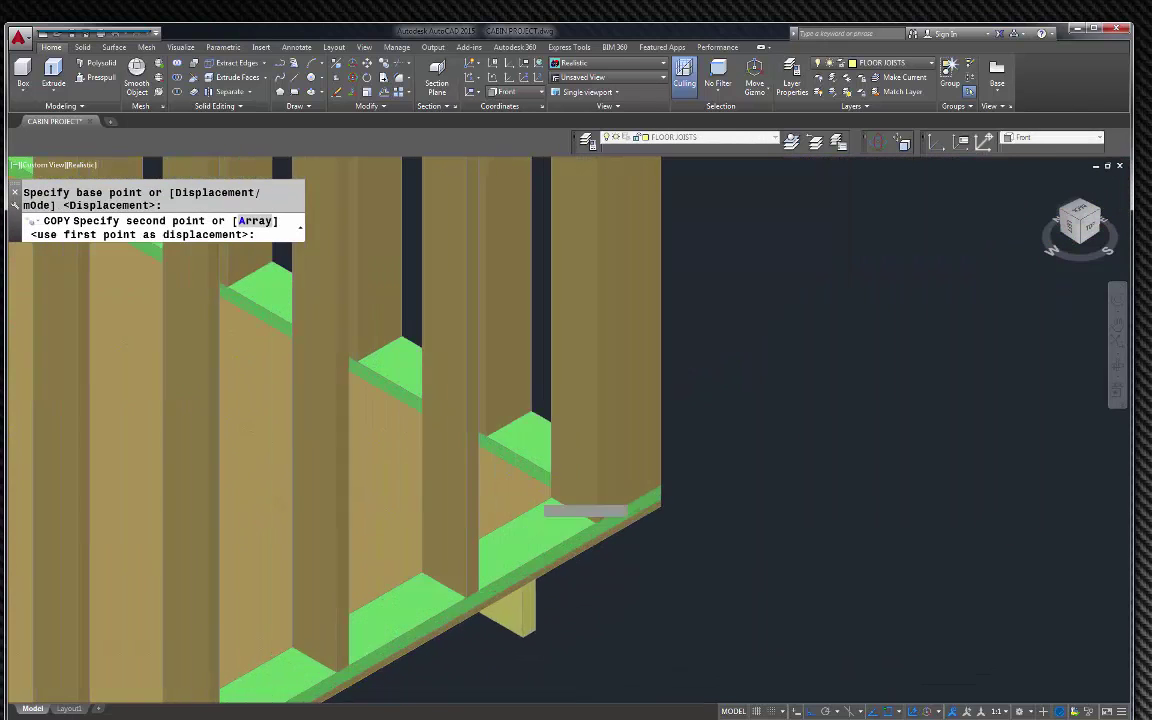
scroll(662, 494, "up", 3)
left_click(663, 496)
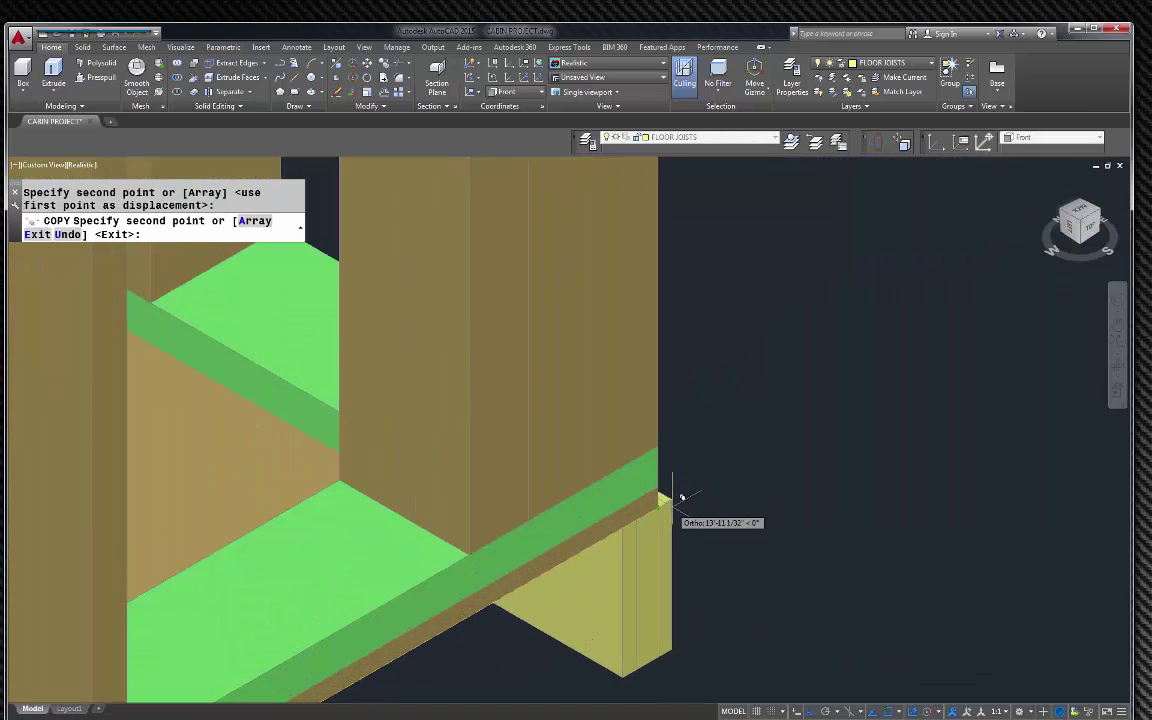
key("Escape")
scroll(784, 386, "down", 6)
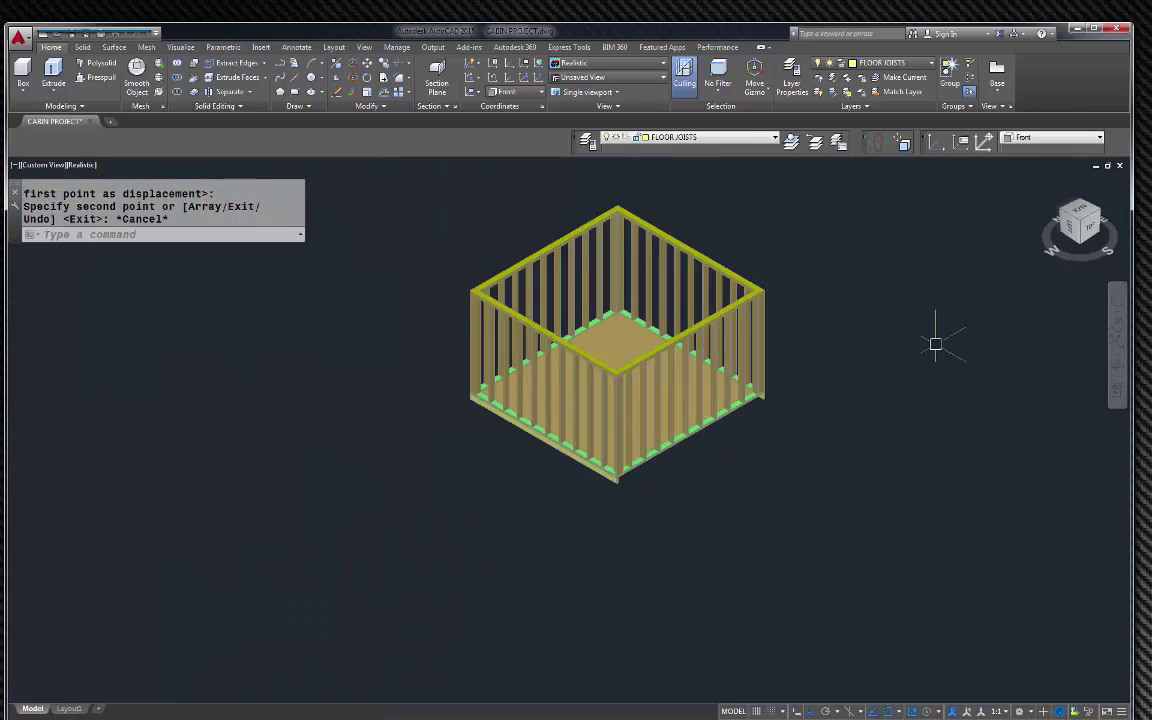
Reset the coordinate system to World and set it to Left.
scroll(771, 405, "up", 3)
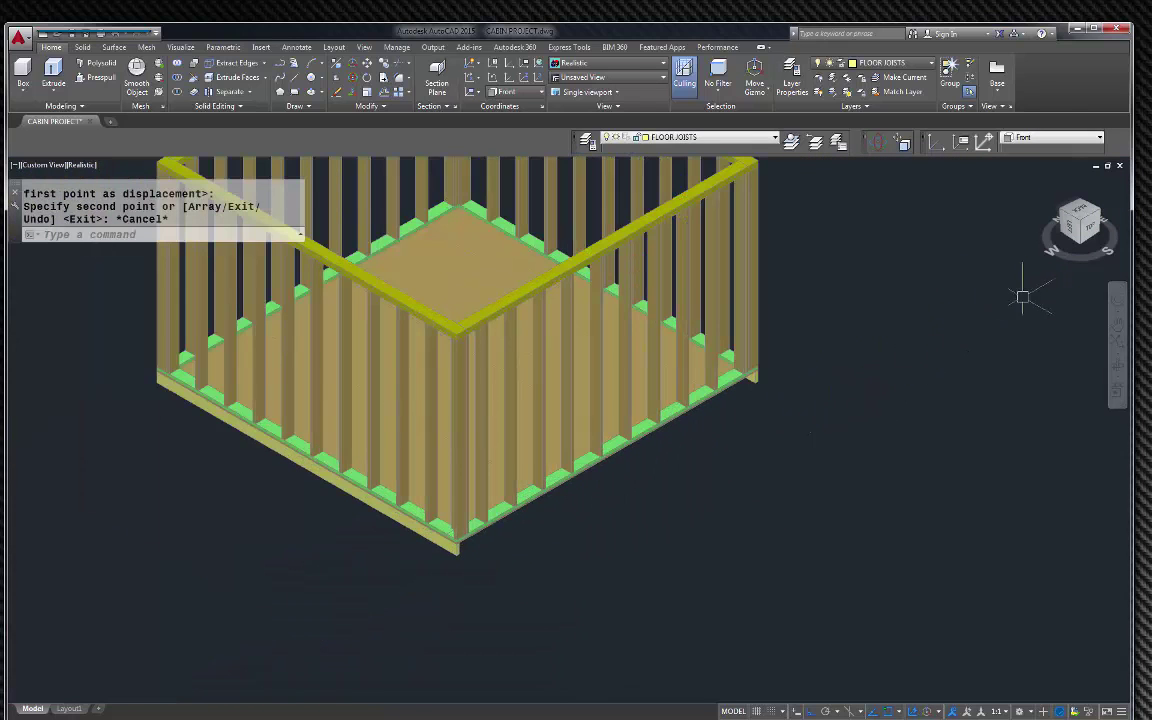
left_click(1051, 139)
left_click(1040, 152)
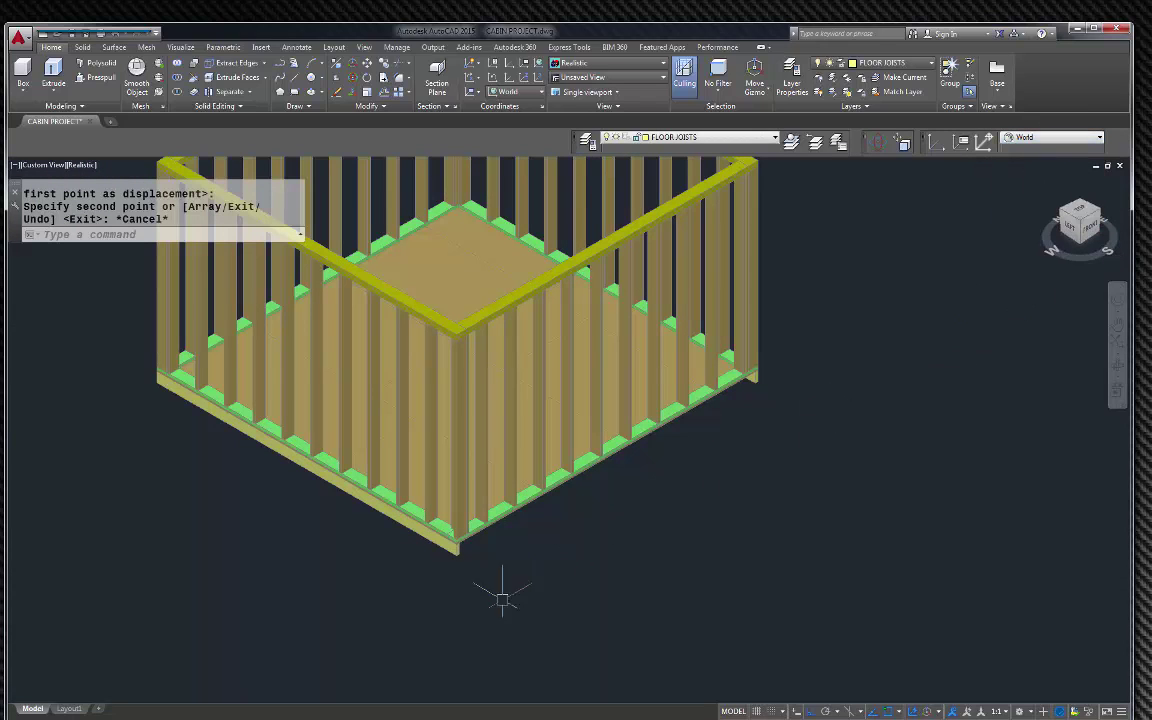
left_click(1085, 137)
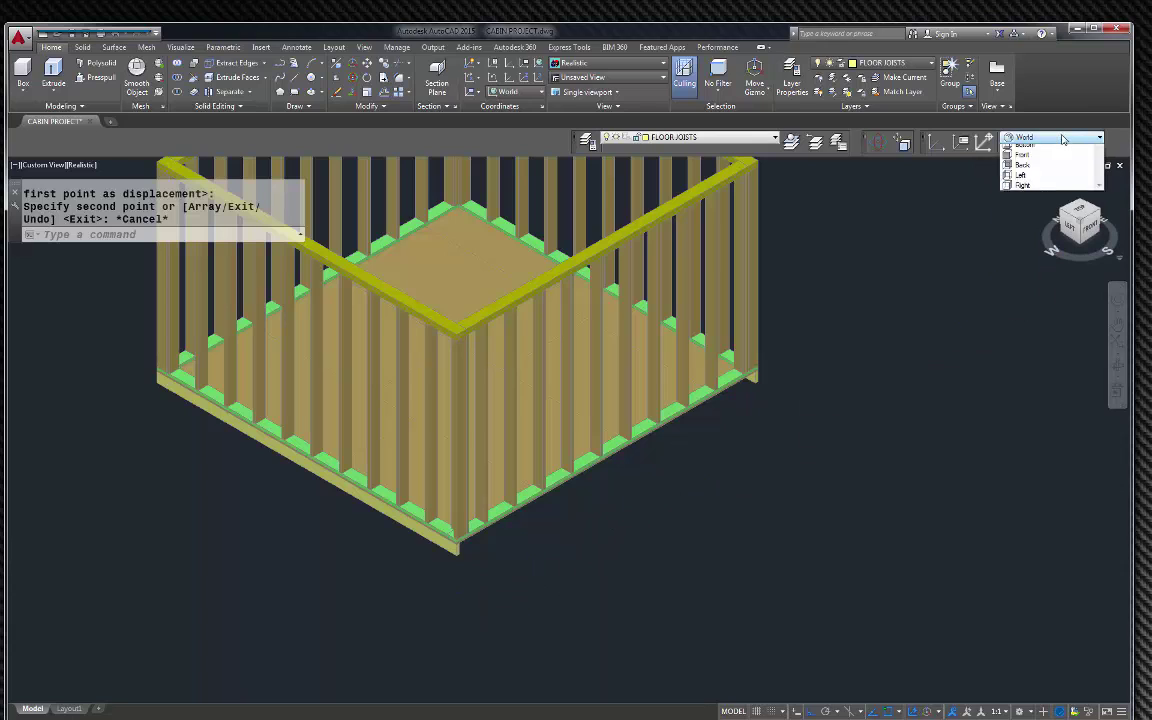
left_click(1022, 211)
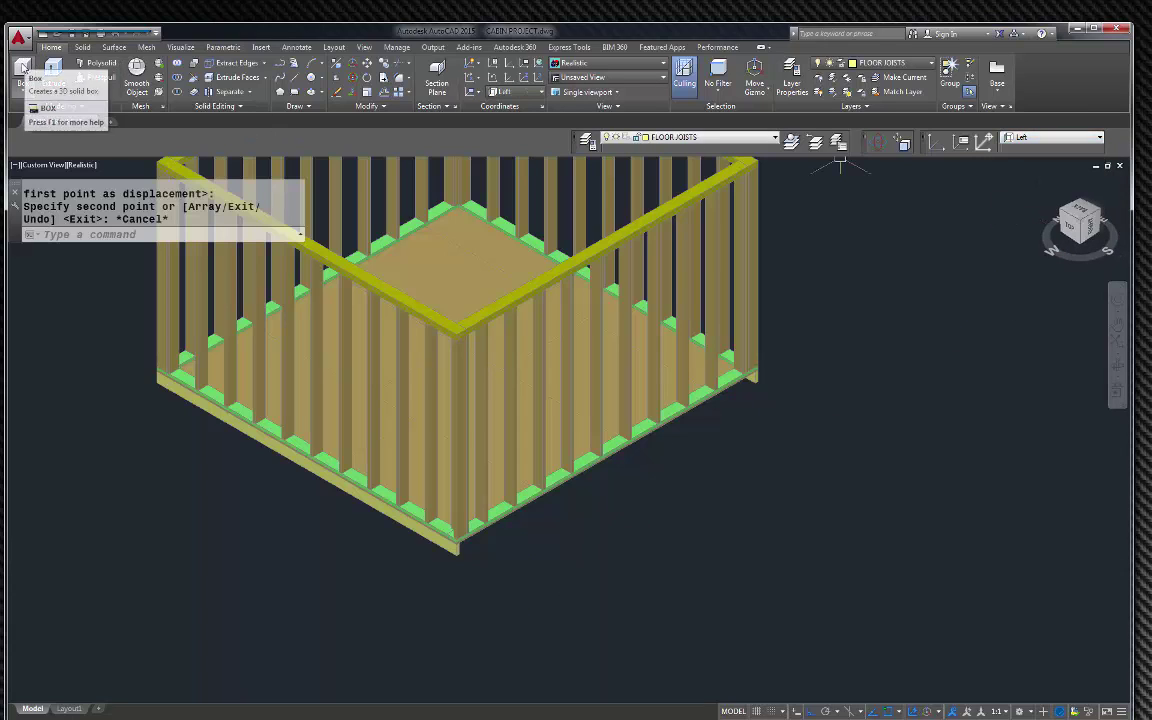
Draw a joist box 5.5 in long and 1.5 in wide beside the front wall, picking its height parallel to that wall.
left_click(23, 70)
left_click(763, 444)
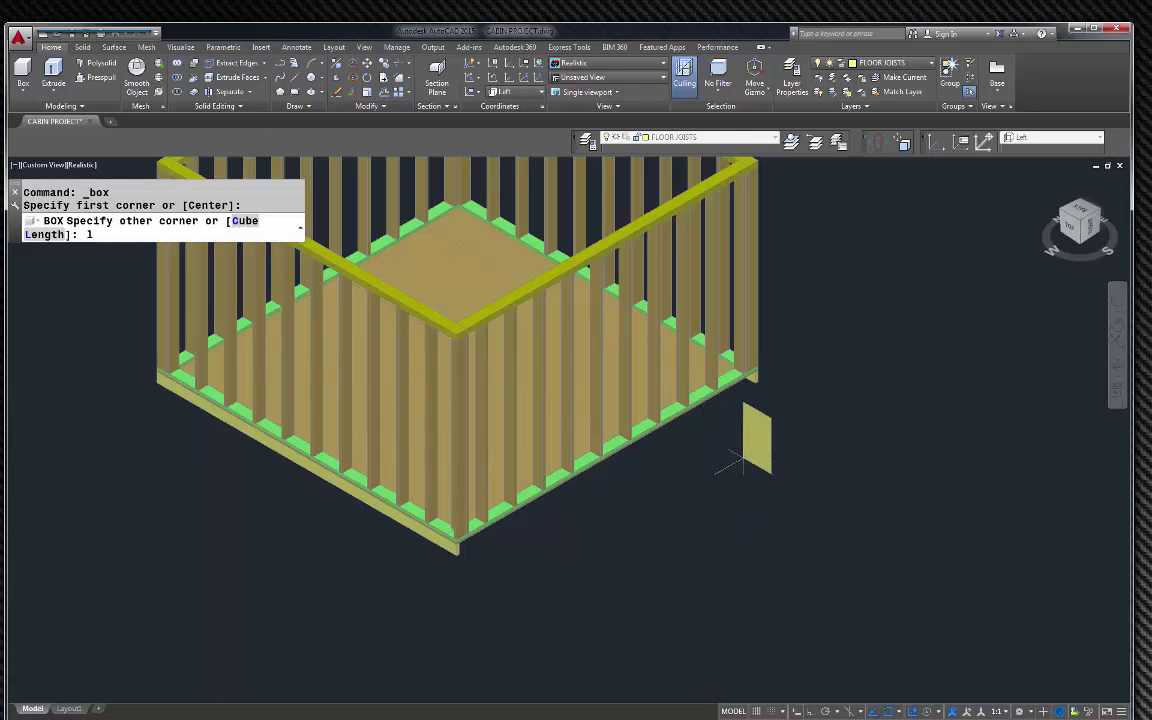
type("l")
key("Return")
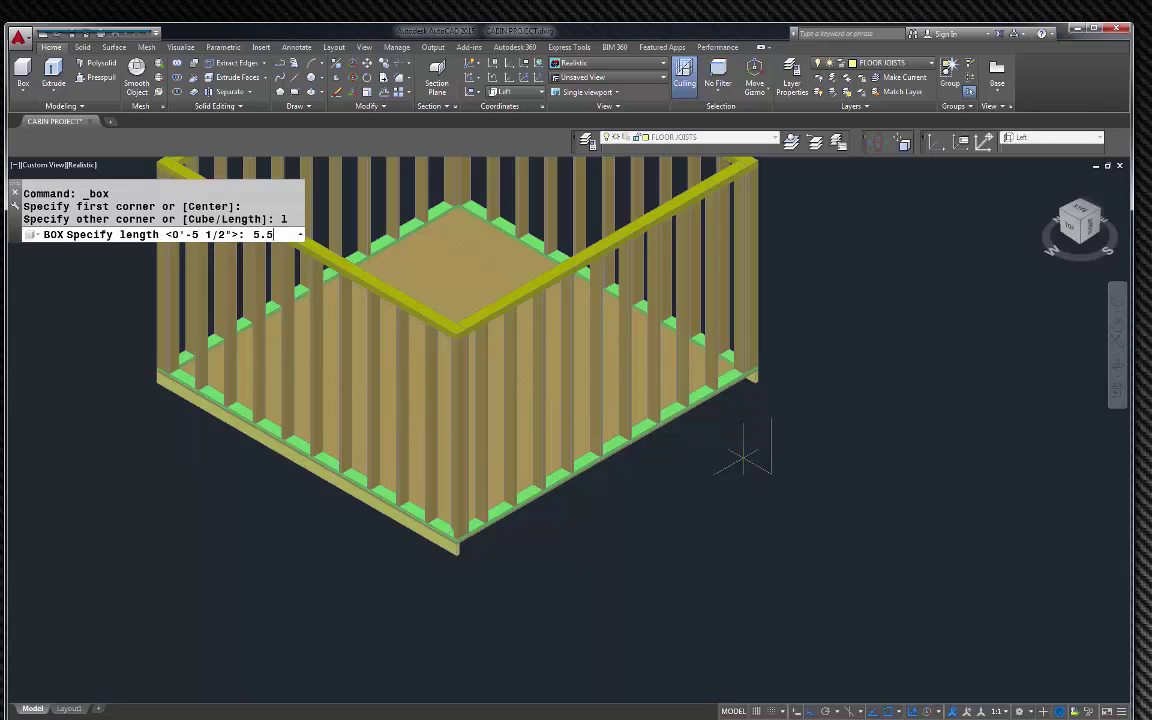
key("Return")
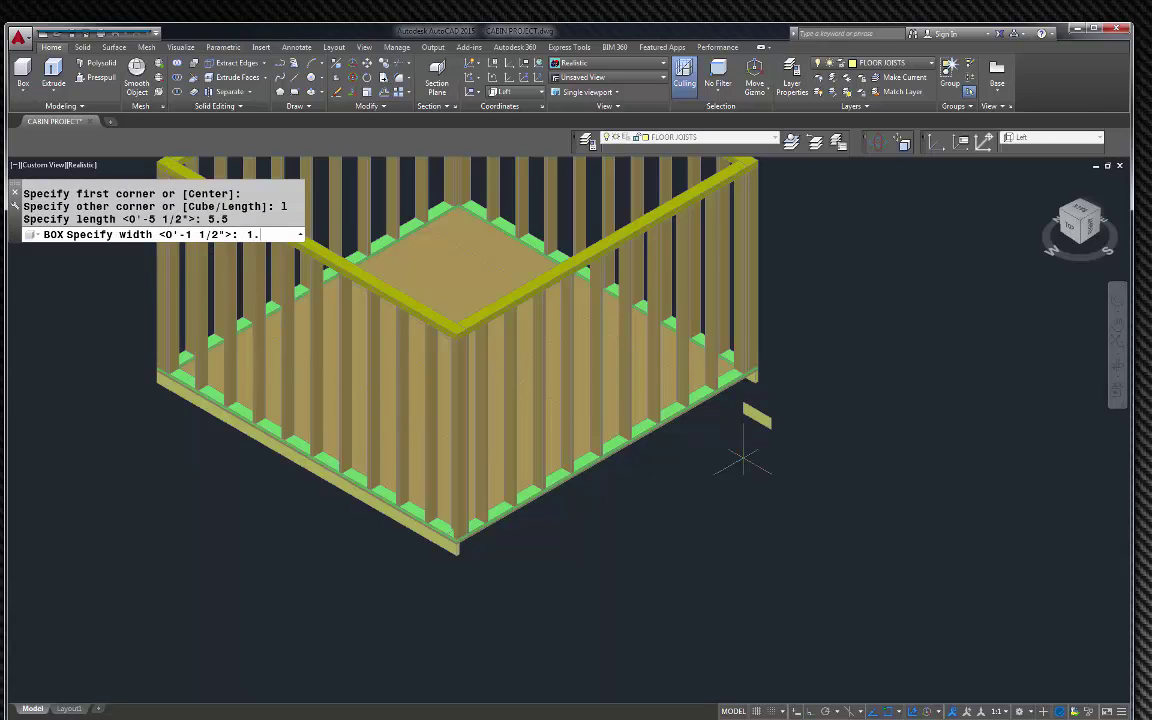
key("Return")
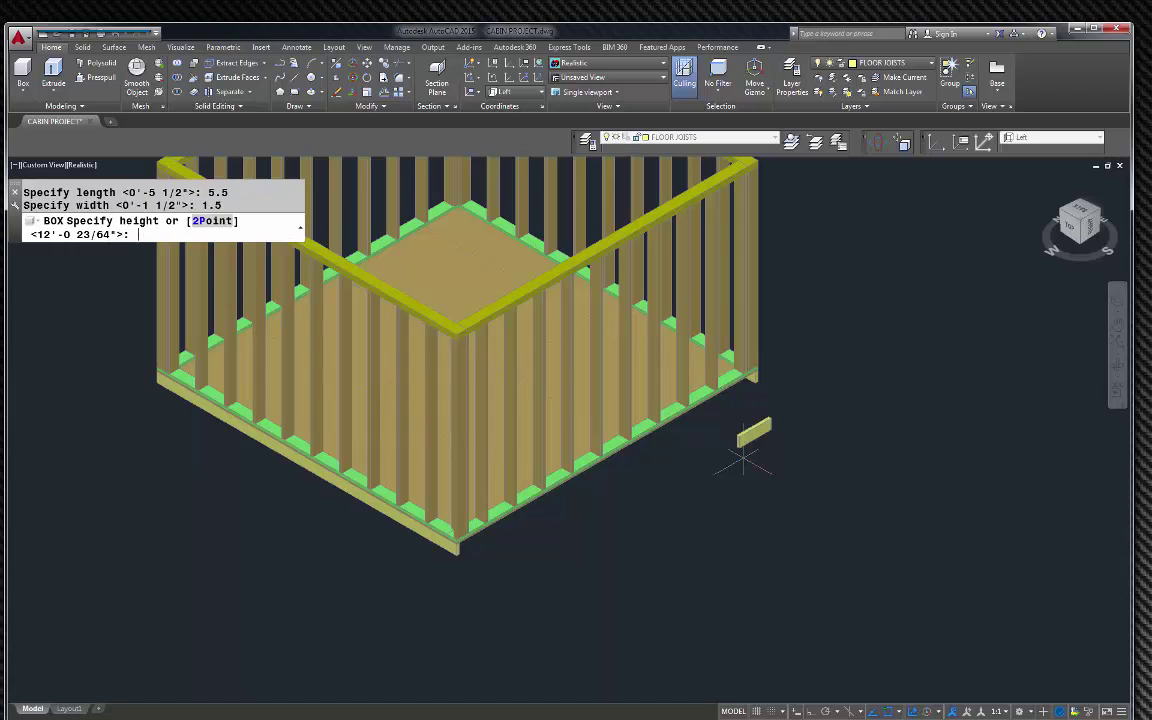
left_click(540, 572)
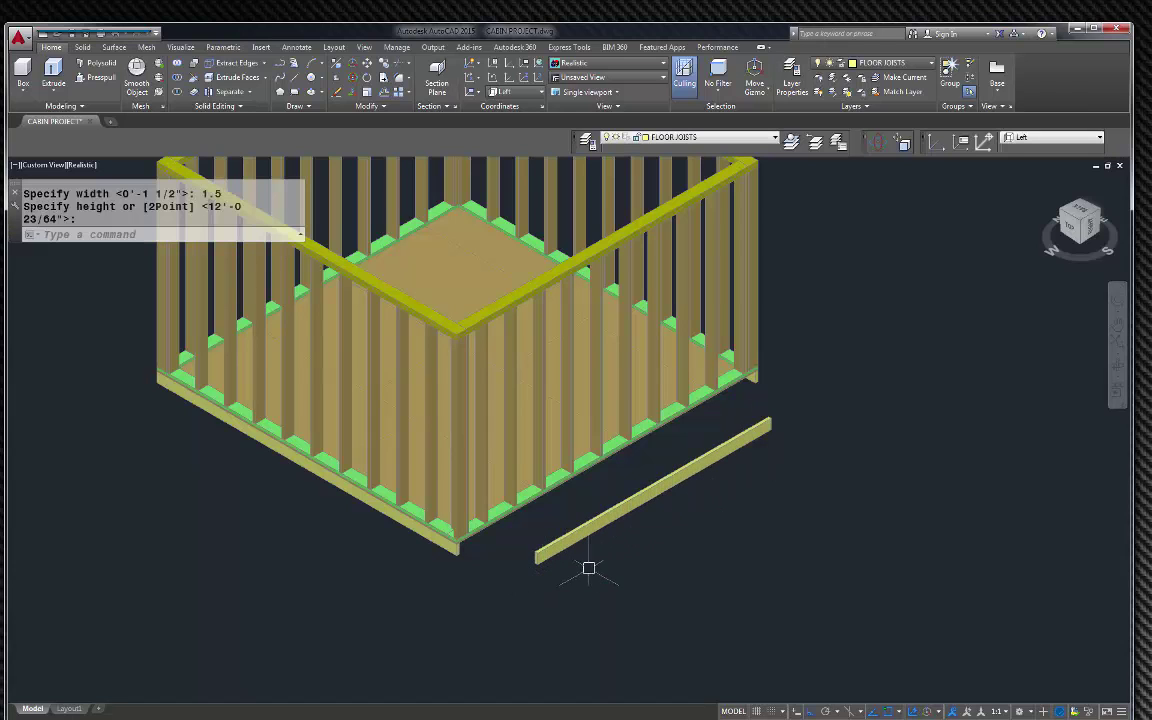
key("Escape")
Move the new joist by its upper outer end corner to the plywood's bottom corner at the far end of the front wall.
scroll(789, 375, "up", 5)
left_click(764, 442)
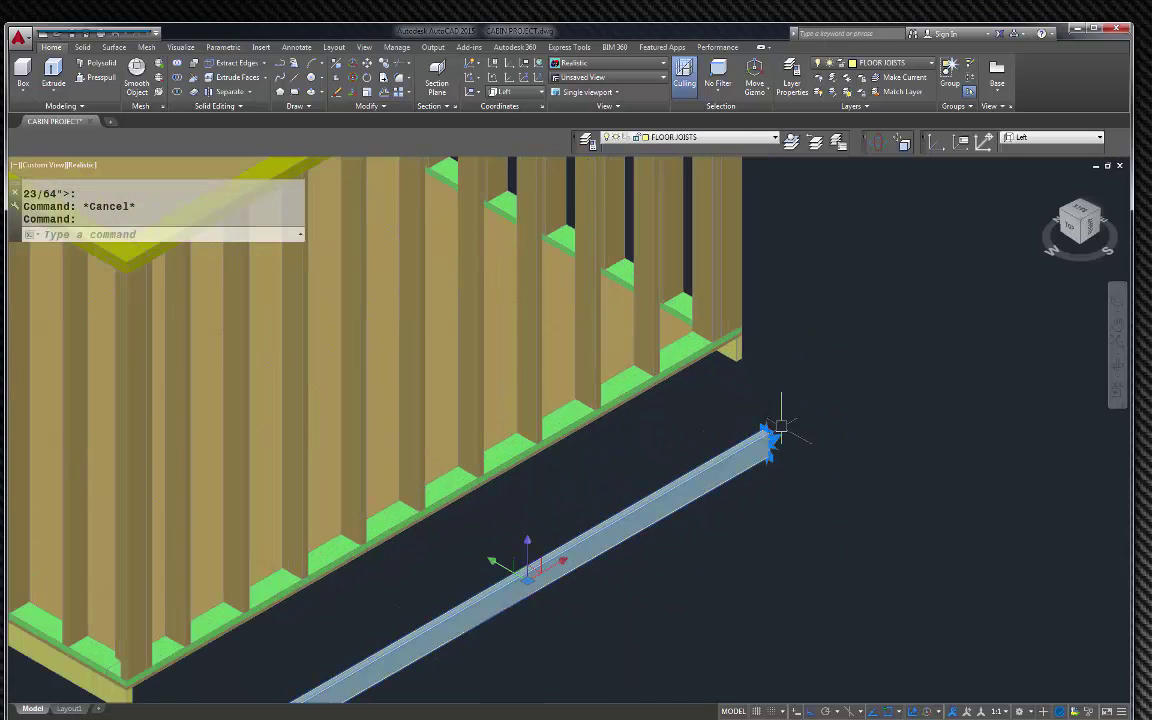
type("m")
key("Return")
scroll(775, 440, "up", 4)
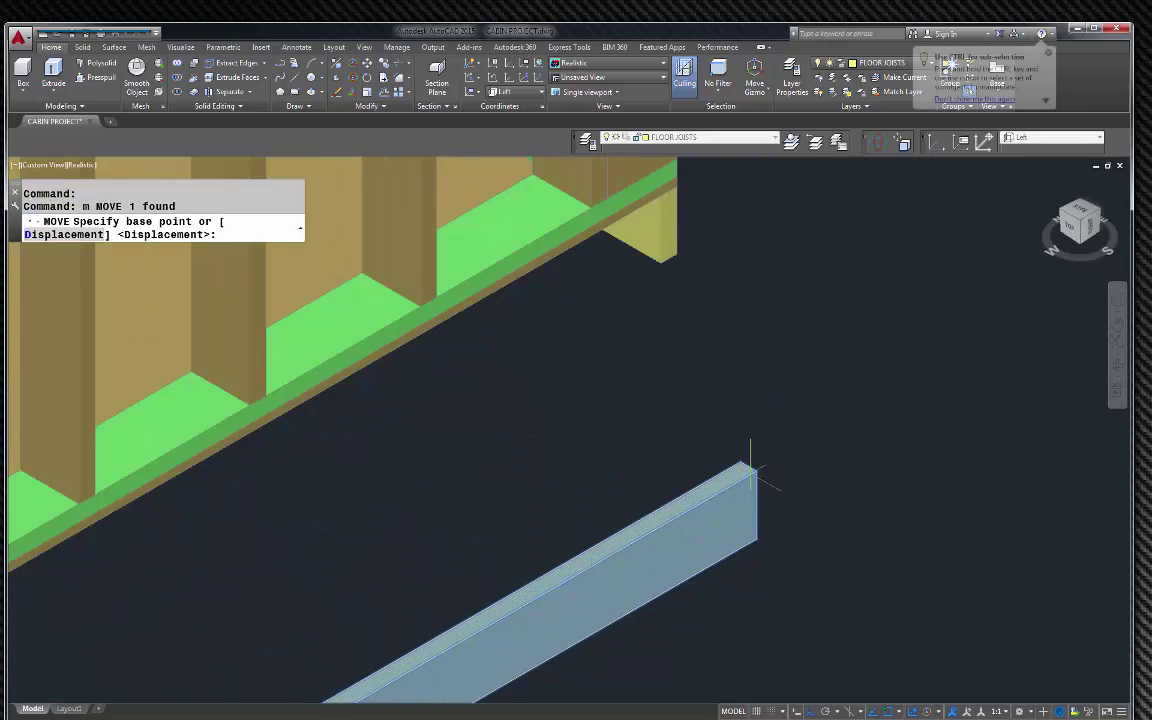
left_click(756, 470)
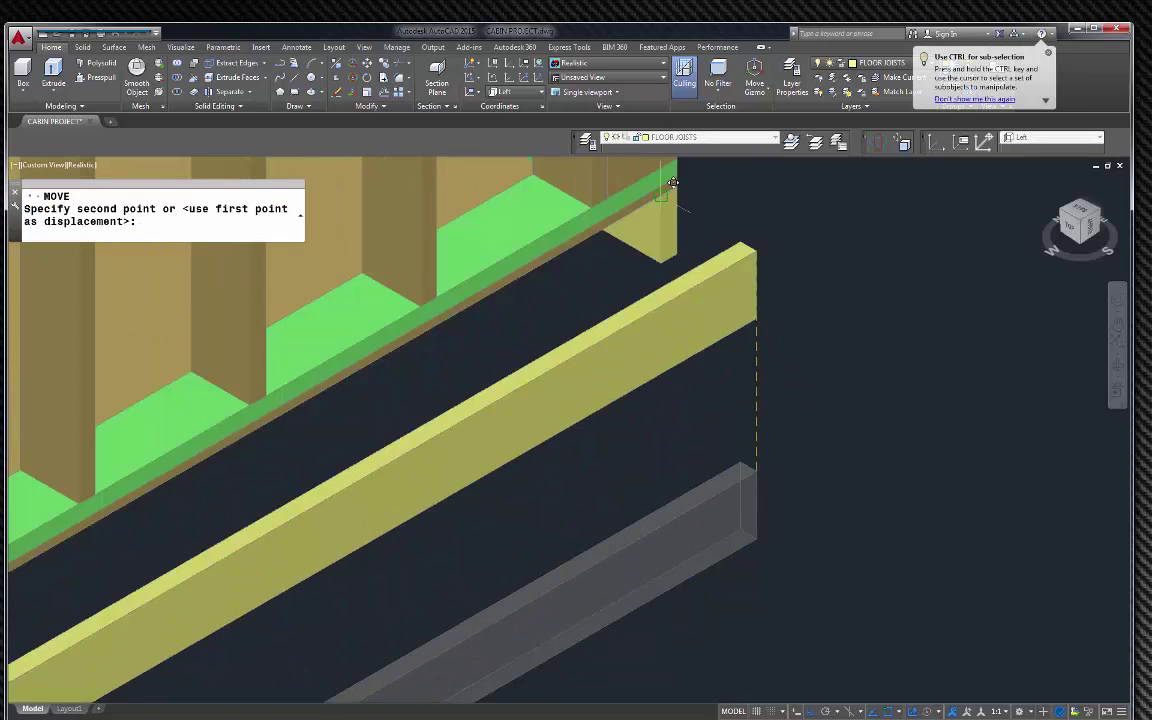
left_click(689, 209)
Move the front joist's free end face to the bottom corner of the left wall's joist where both walls meet.
scroll(882, 198, "down", 5)
scroll(602, 352, "up", 4)
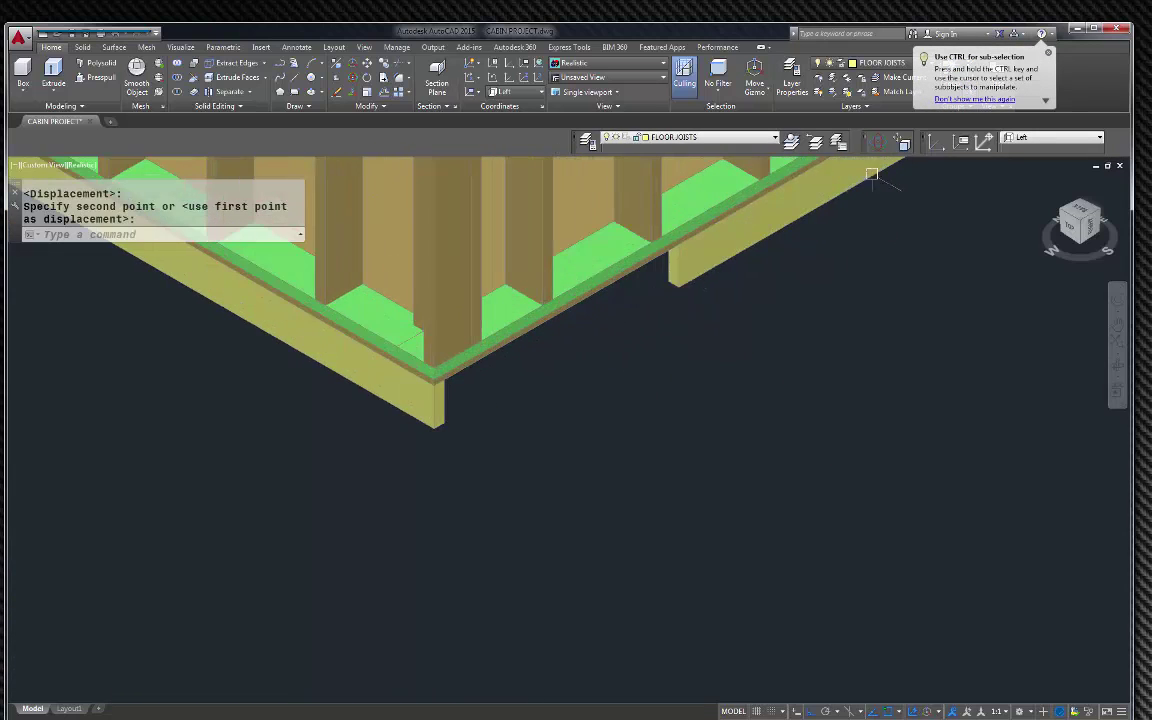
left_click(903, 145)
scroll(684, 273, "up", 4)
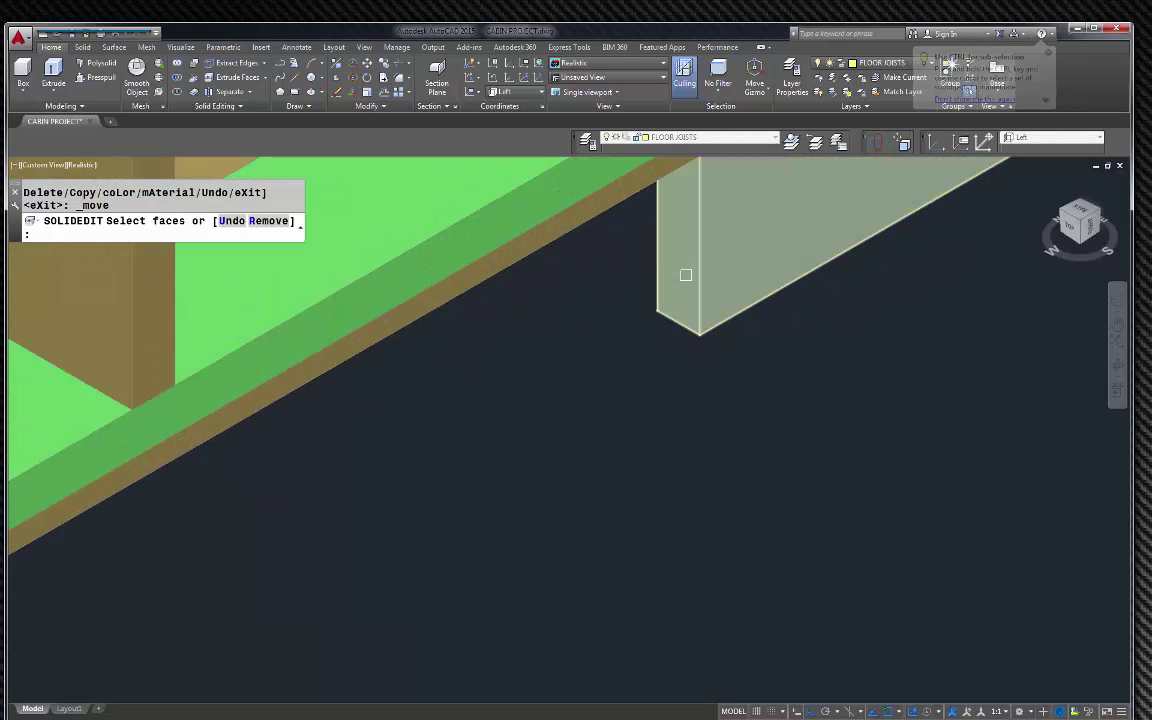
left_click(681, 276)
key("Return")
left_click(699, 333)
scroll(705, 365, "down", 3)
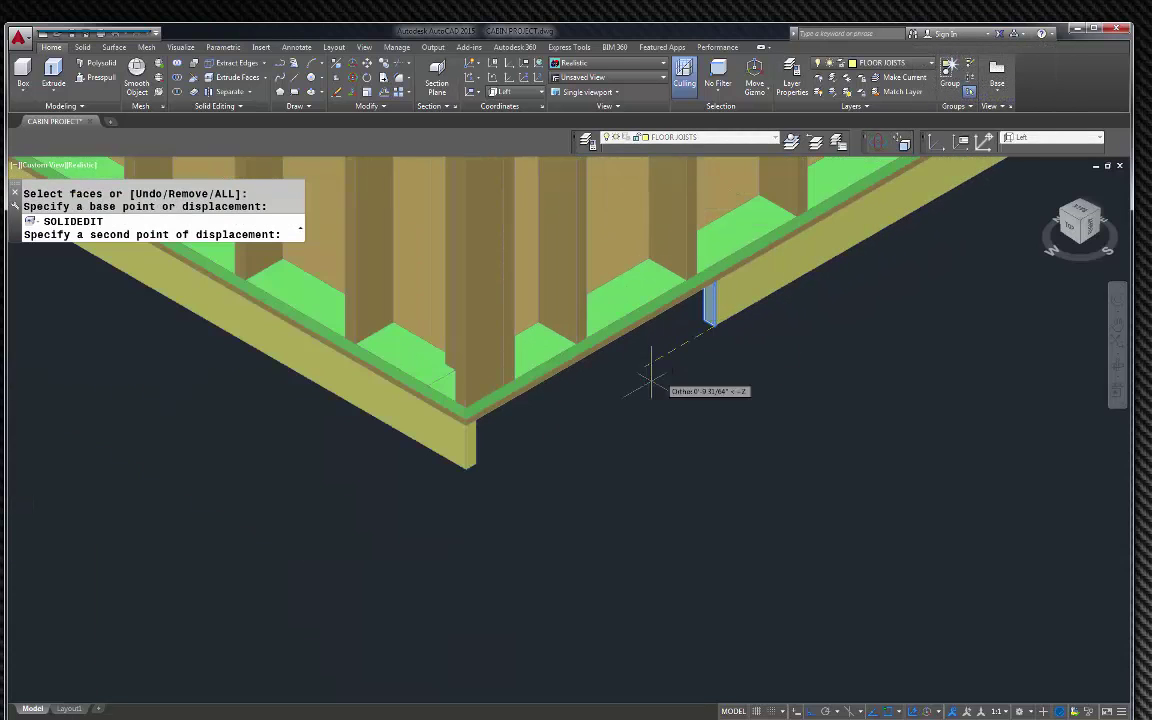
scroll(480, 480, "up", 2)
left_click(453, 458)
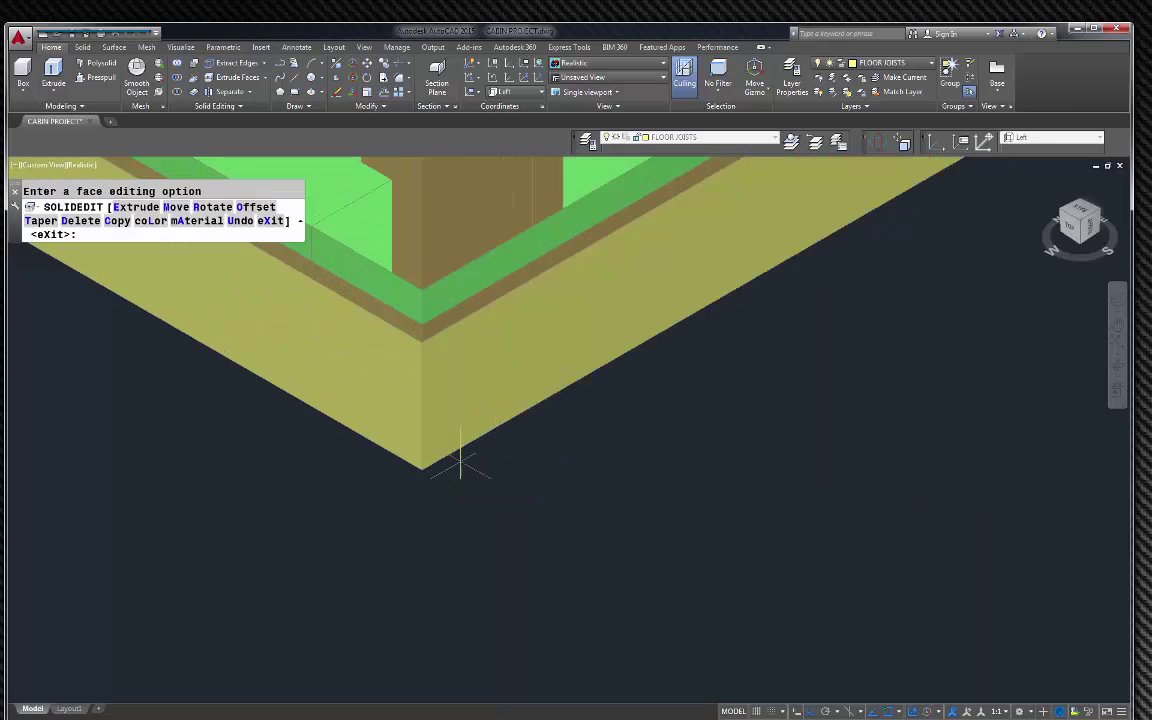
key("Escape")
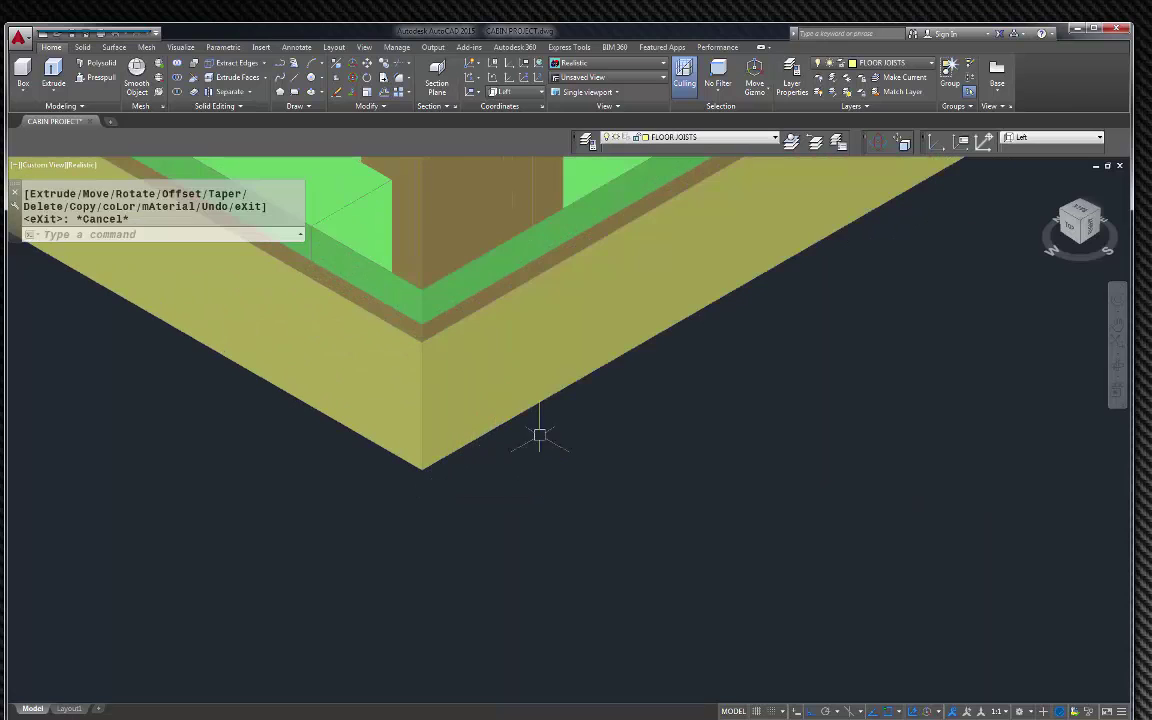
Switch the coordinate system to World and view the cabin floor from below.
left_click(1043, 138)
left_click(1025, 146)
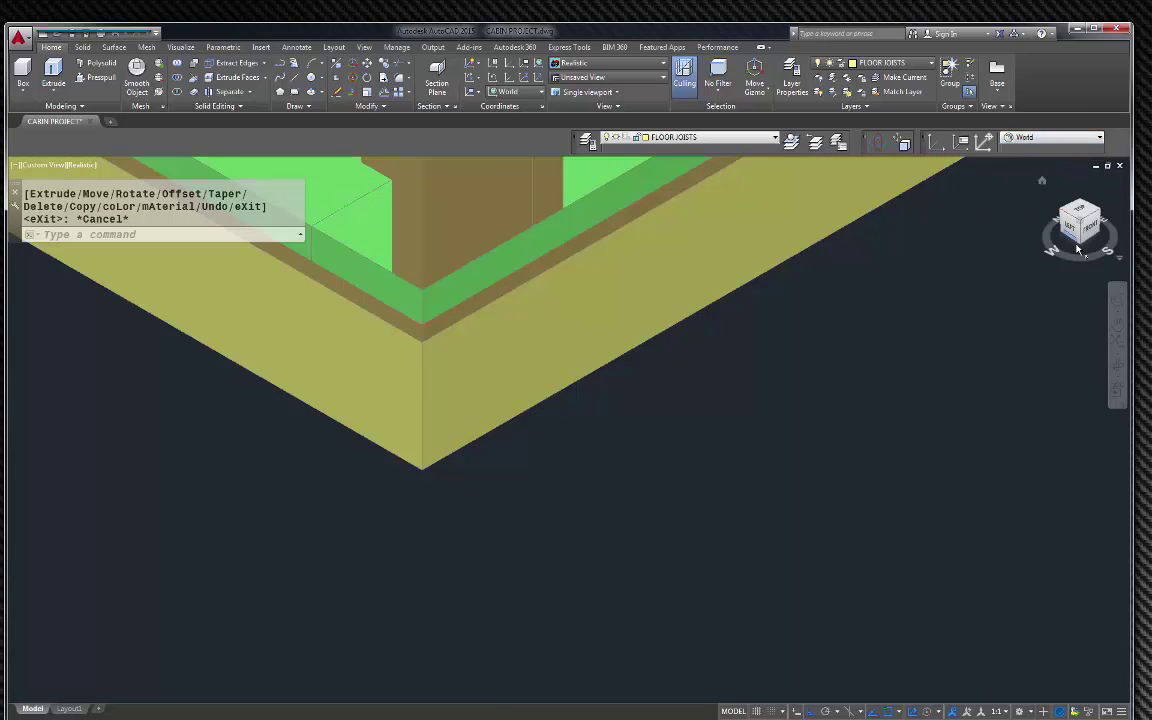
left_click(1082, 250)
scroll(735, 352, "up", 3)
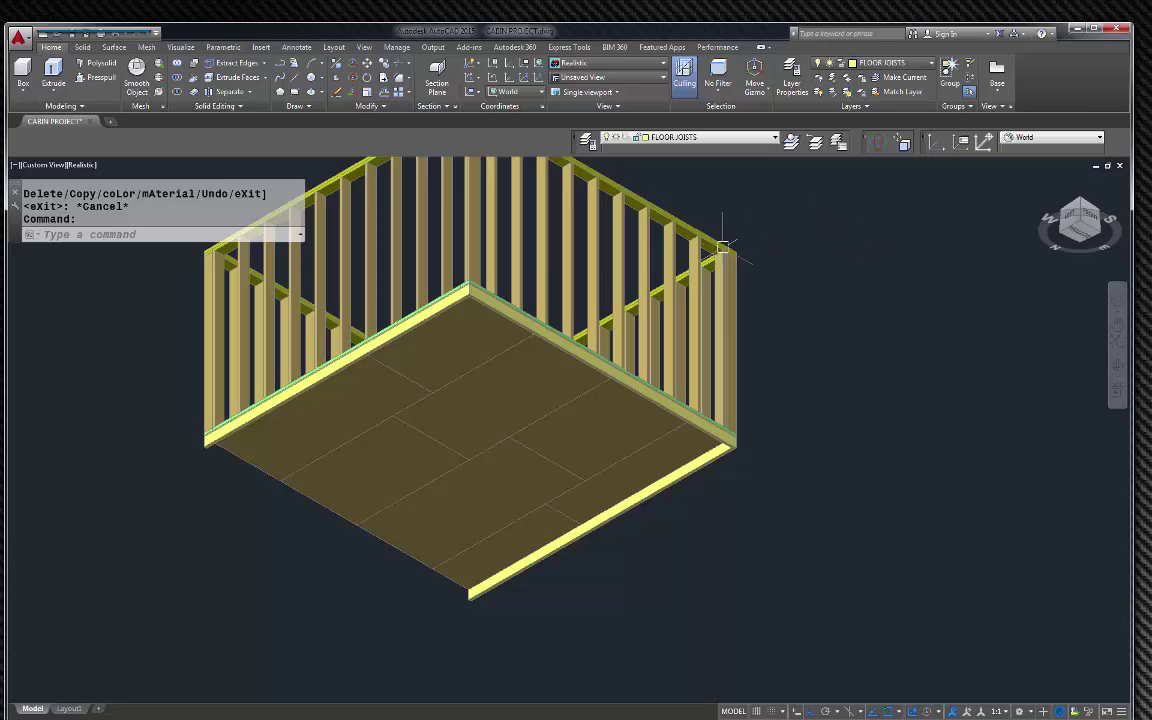
type("ARRAYCLASSIC")
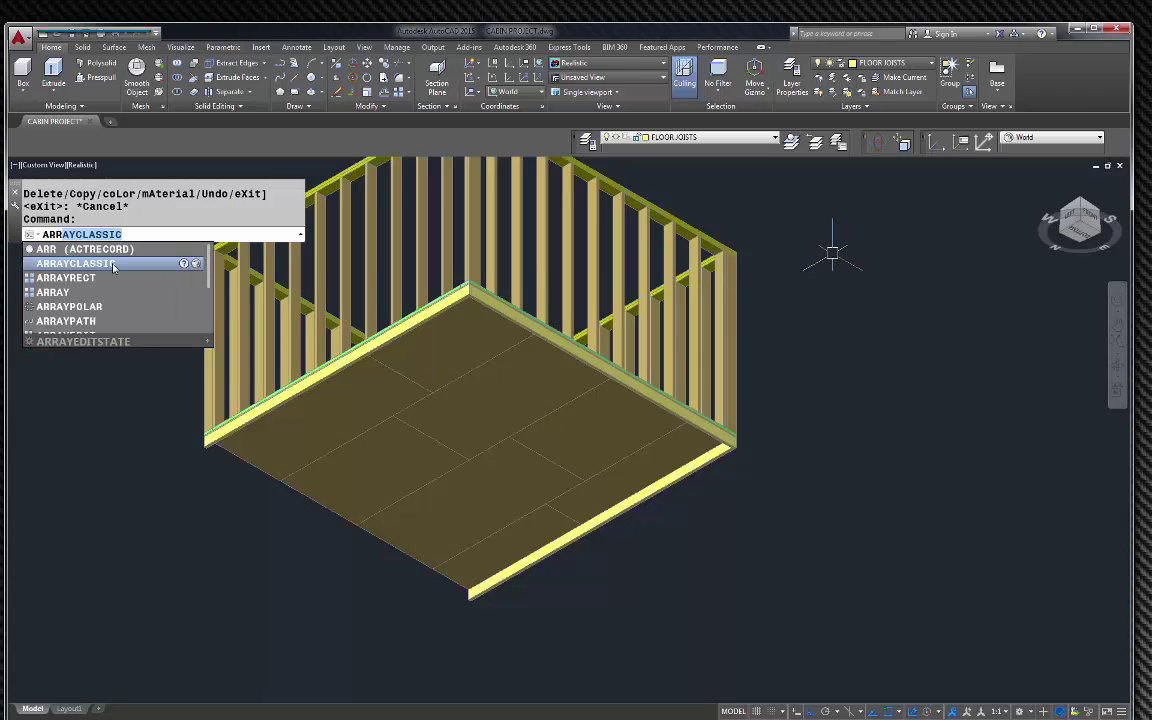
left_click(113, 263)
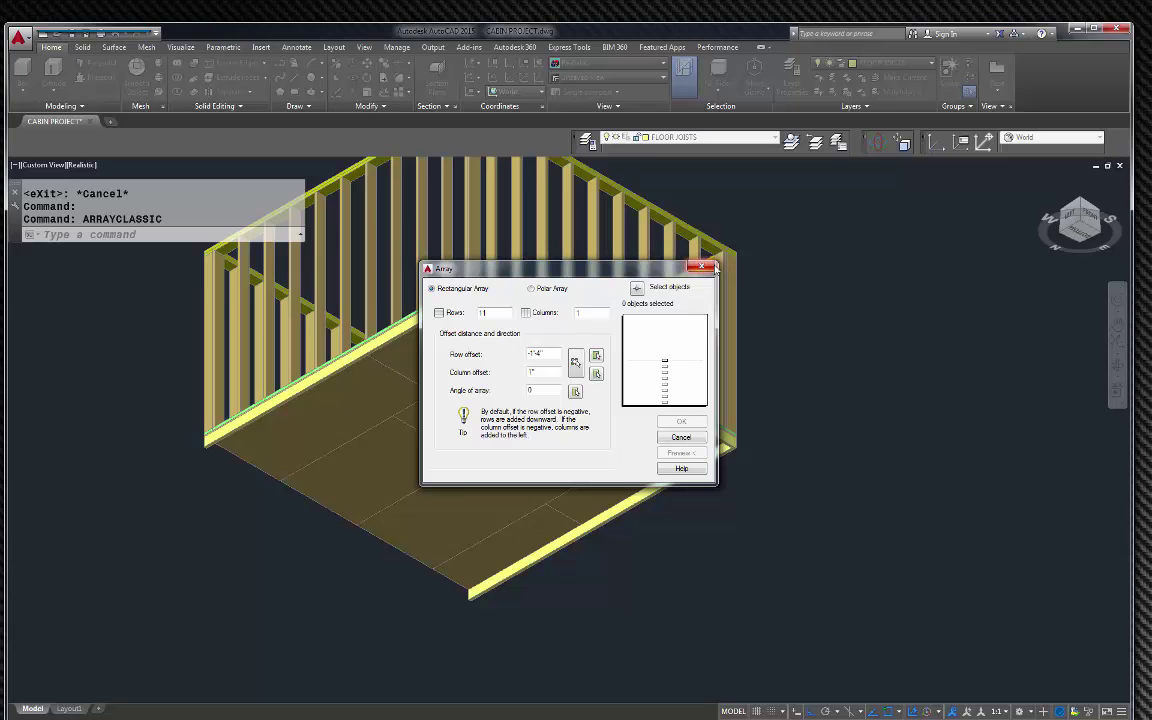
key("Escape")
Set up a classic rectangular array of the front wall's floor joist with 11 rows spaced 1'-4" apart.
left_click(1045, 232)
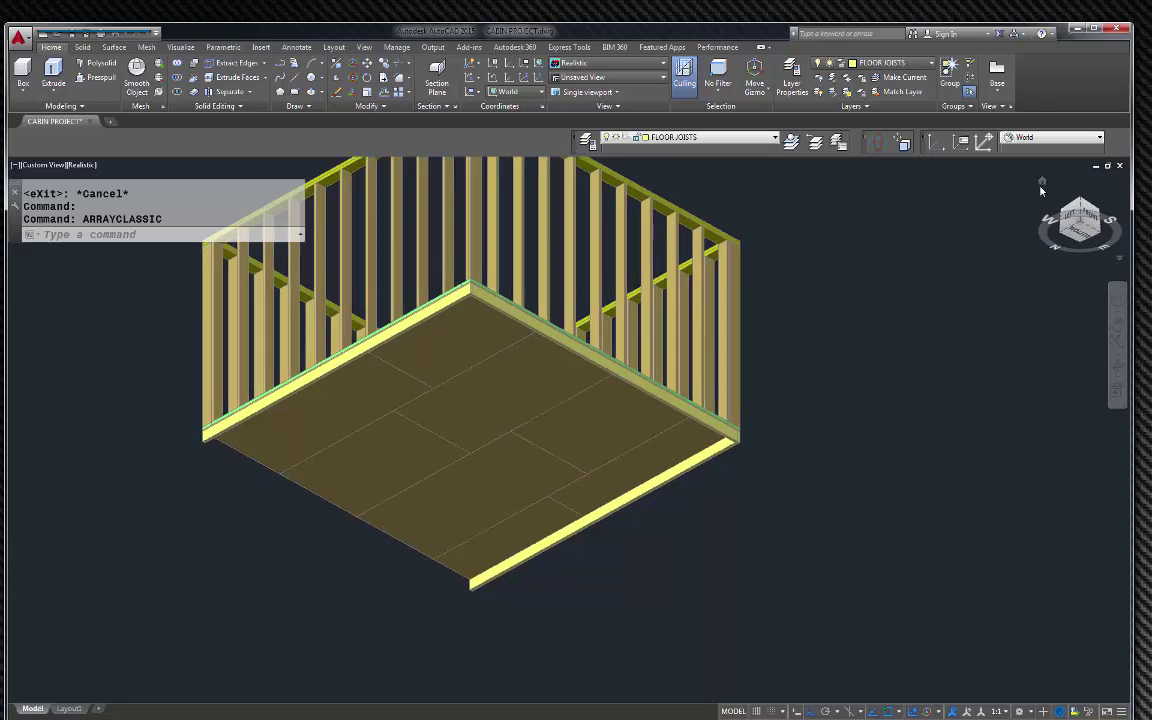
scroll(857, 294, "down", 5)
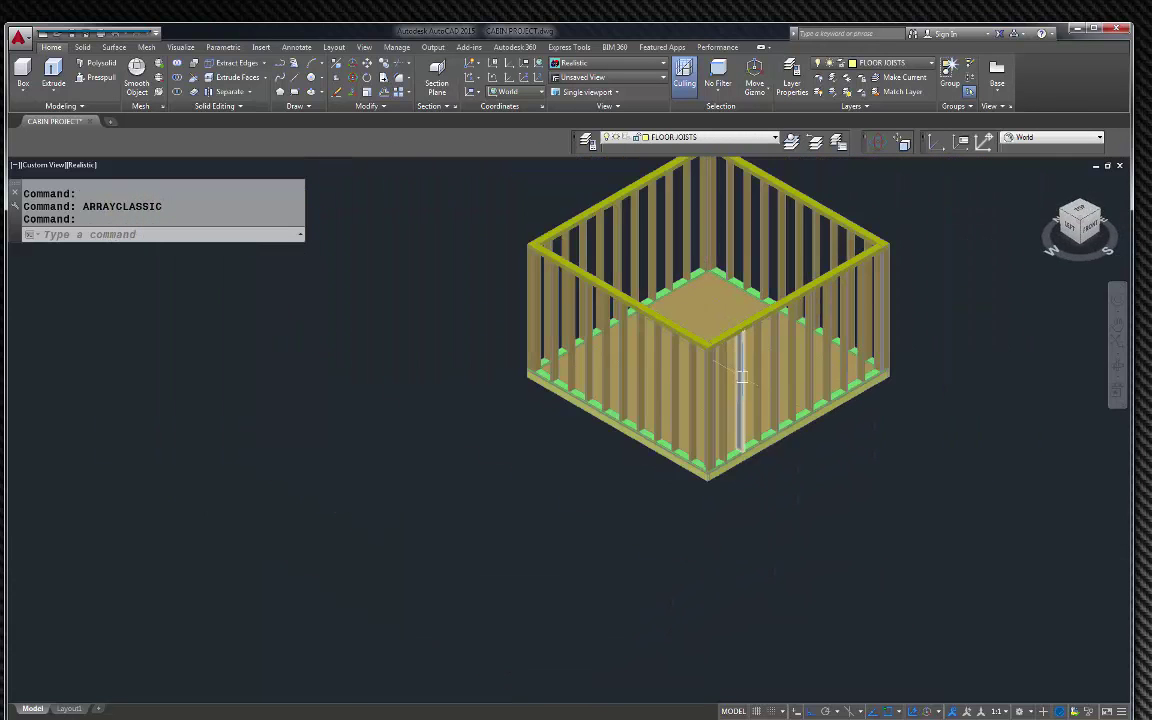
key("Up")
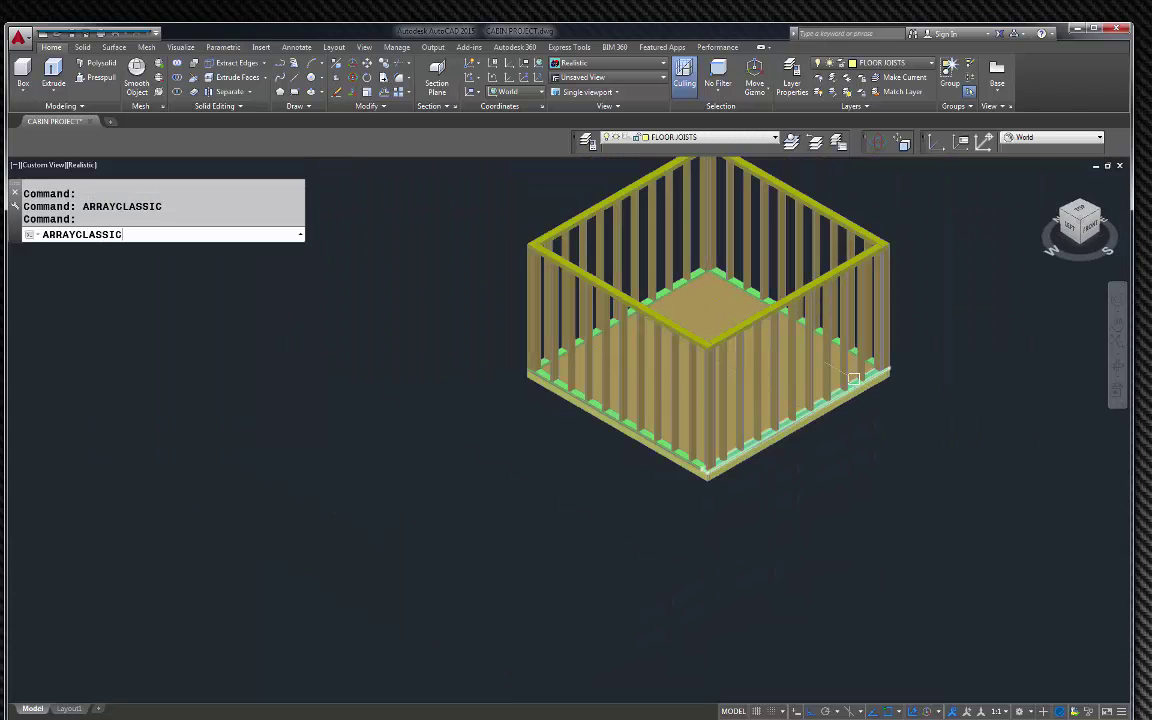
key("Return")
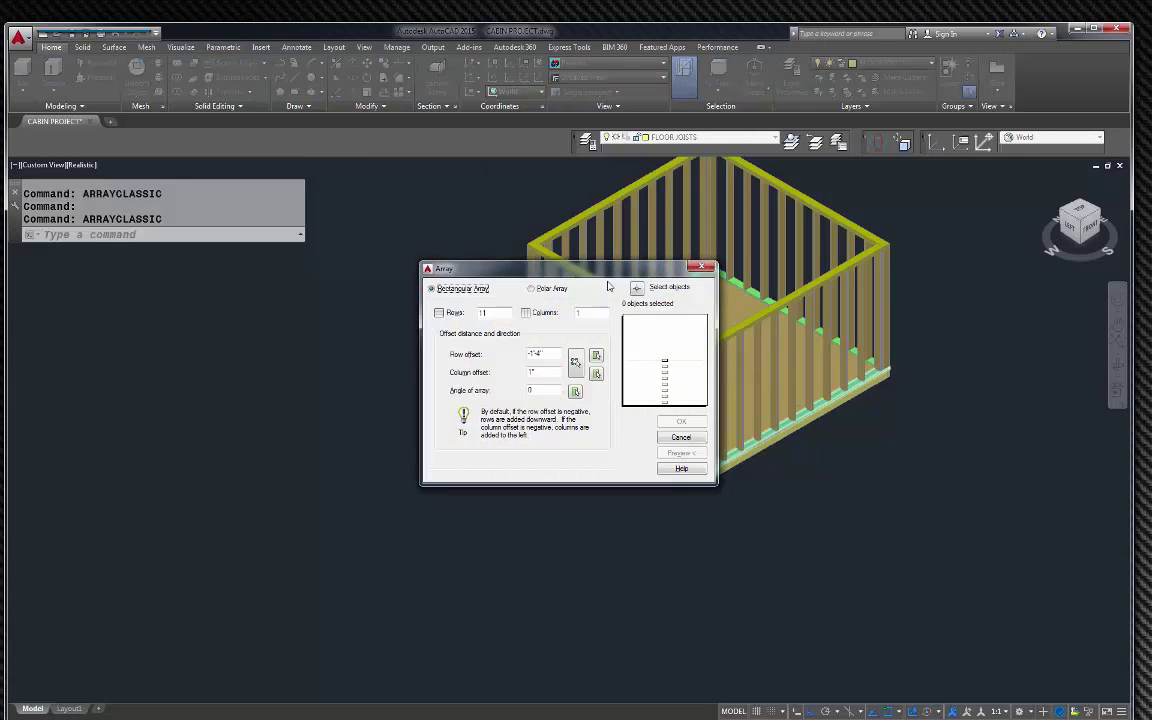
left_click_drag(548, 275, 304, 317)
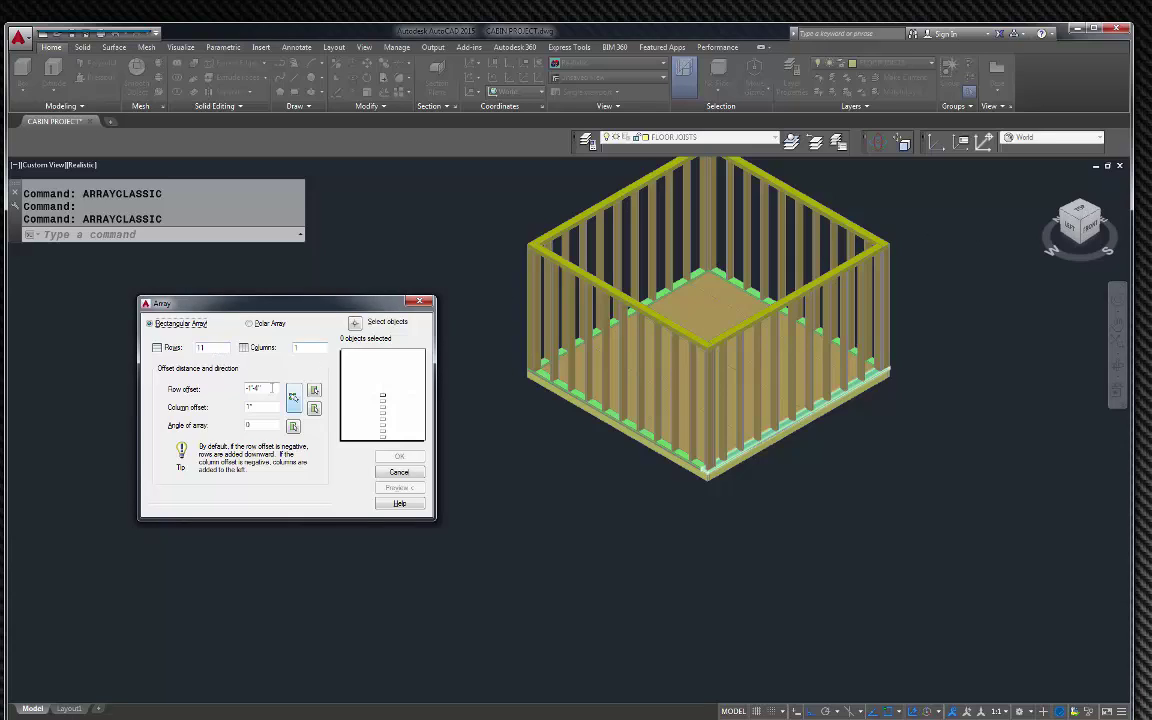
left_click(355, 326)
scroll(735, 465, "up", 5)
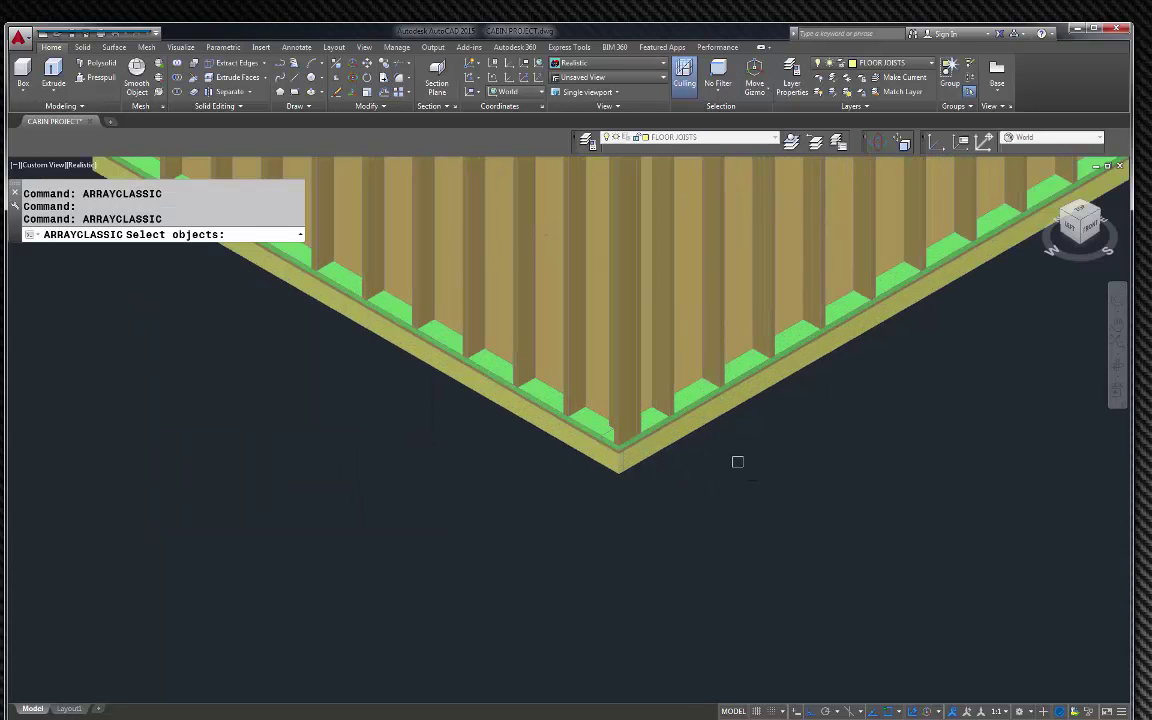
left_click(685, 432)
key("Return")
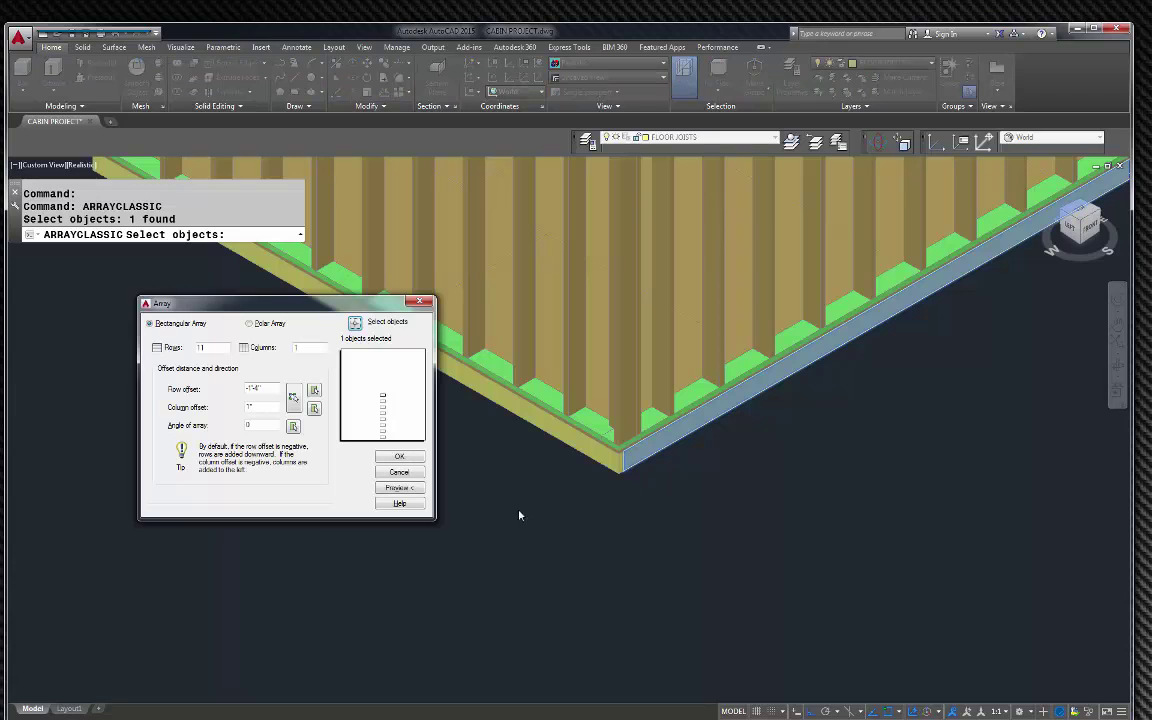
Preview the joist array, make its row offset positive so the rows run under the floor, and accept it.
left_click(406, 489)
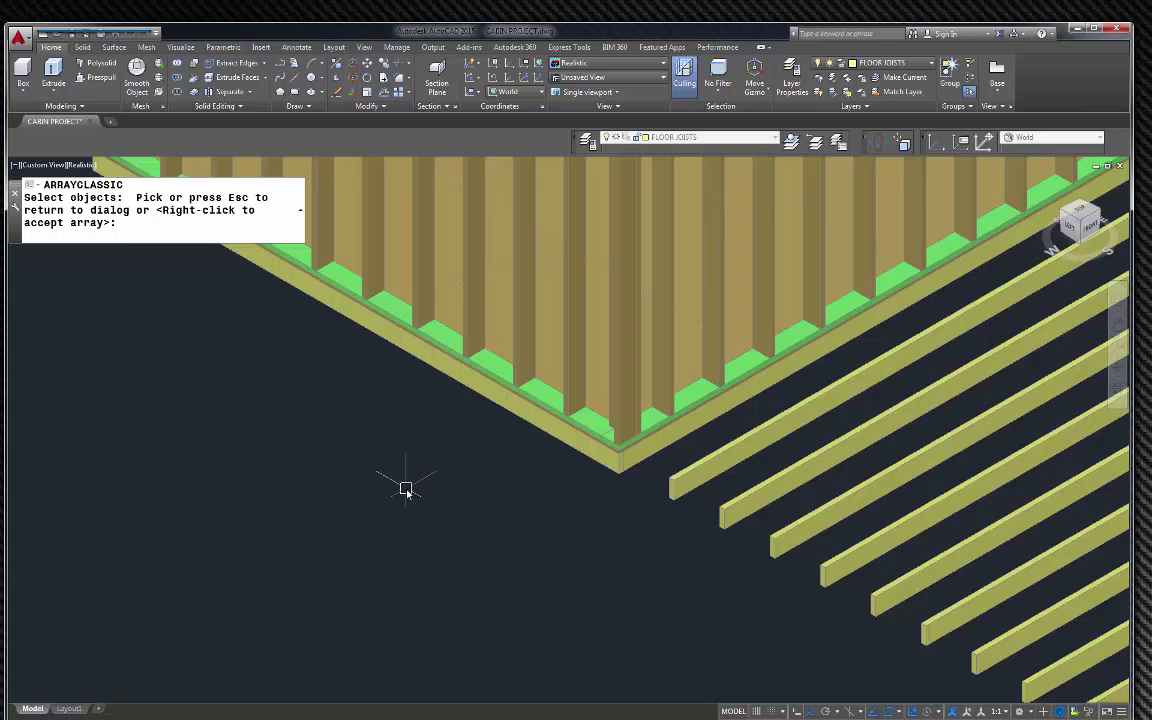
left_click(406, 489)
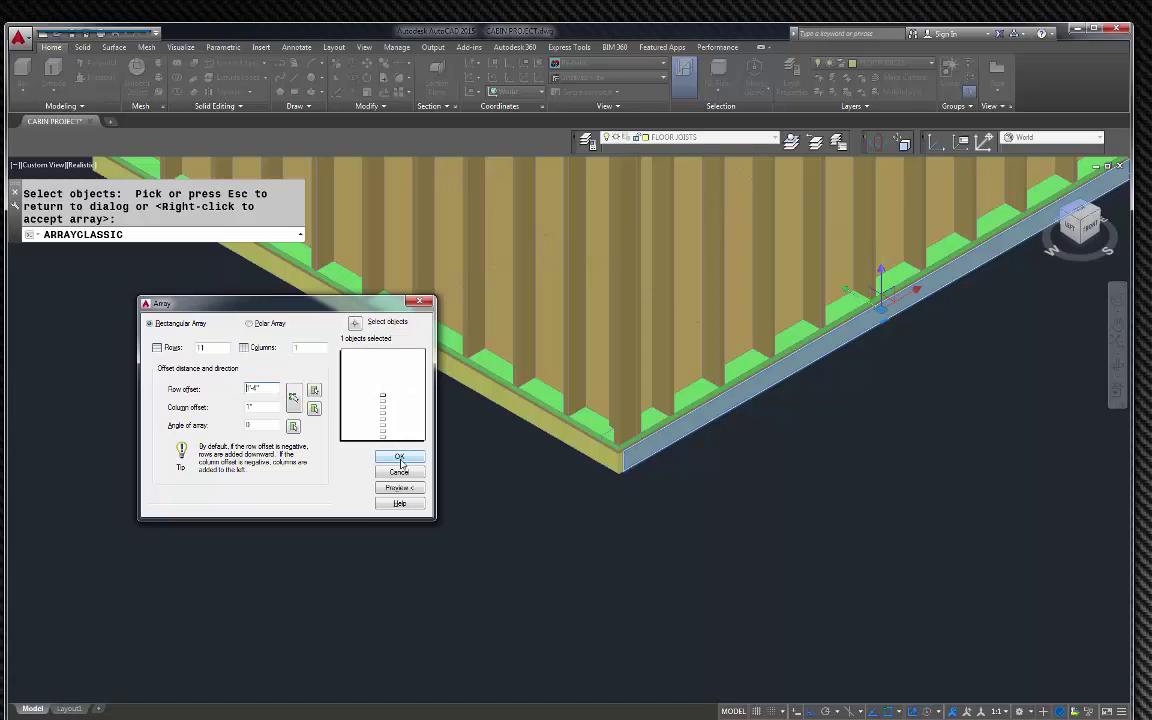
left_click(397, 489)
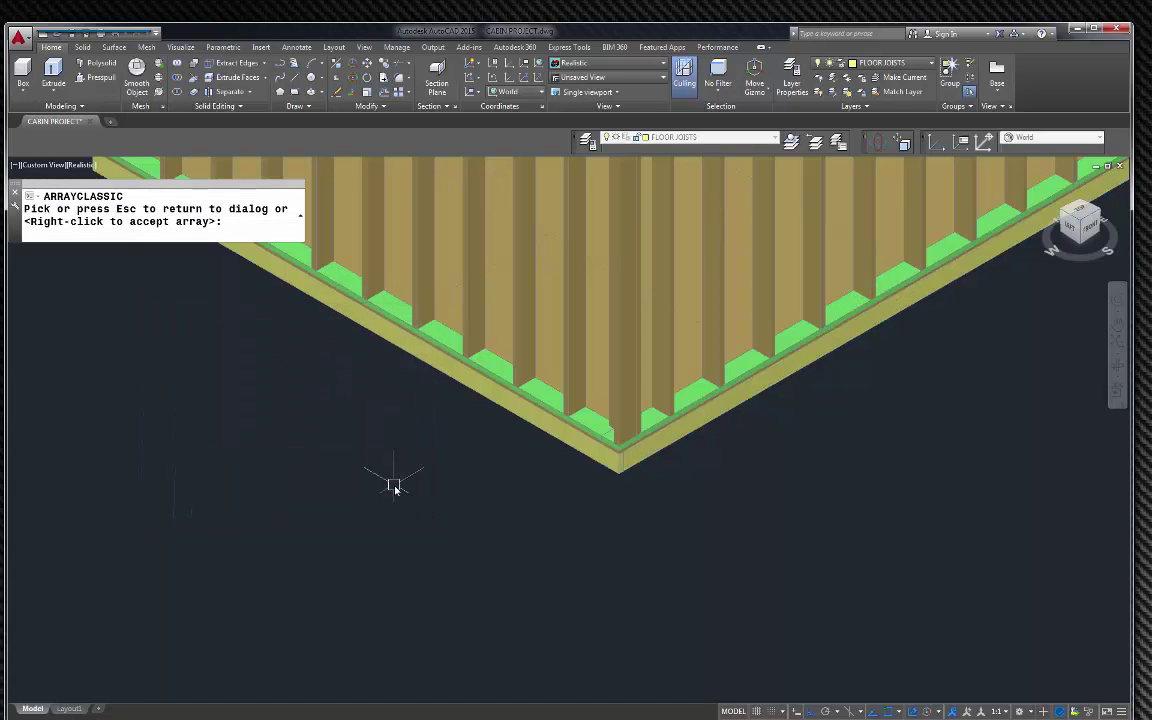
right_click(399, 426)
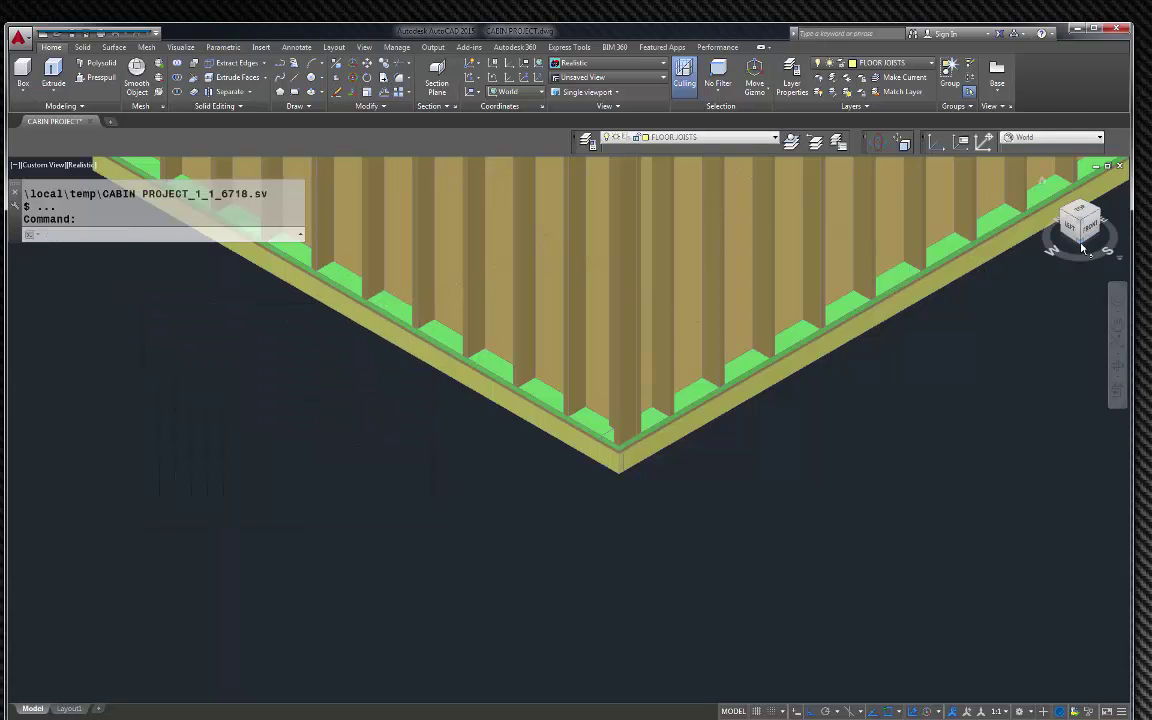
Copy the last arrayed joist by its bottom end corner to the end of the side joist beneath the back wall.
left_click(1083, 248)
scroll(586, 458, "up", 4)
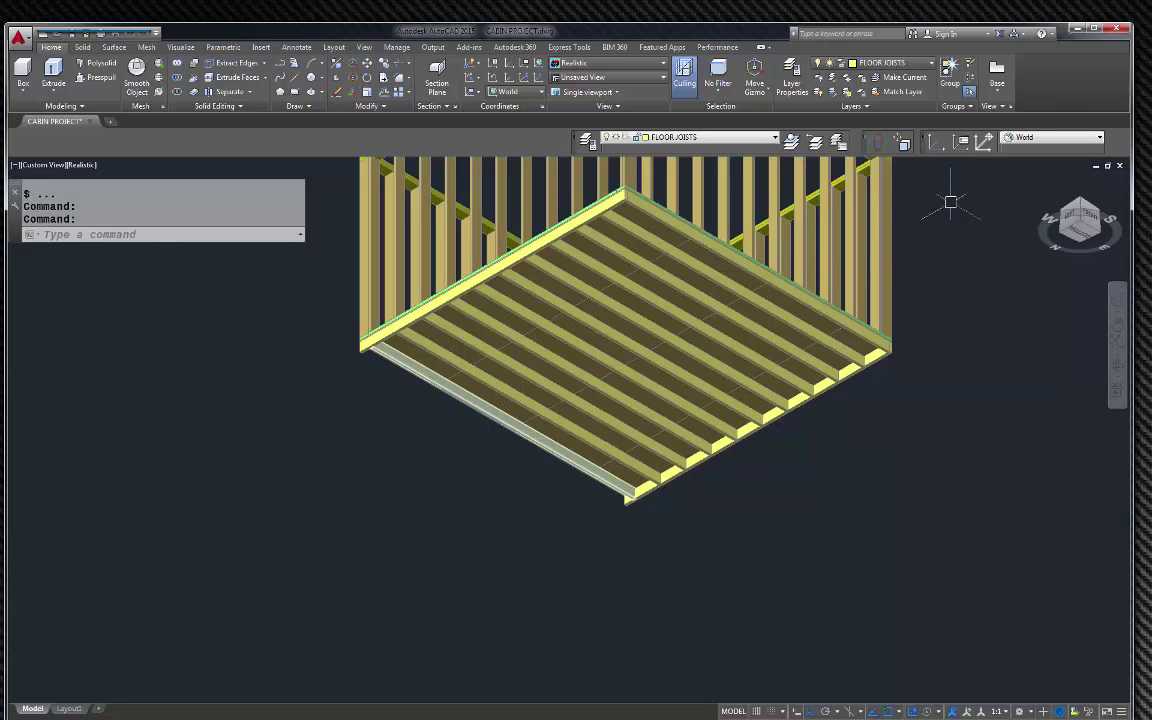
left_click(1063, 235)
scroll(706, 430, "up", 6)
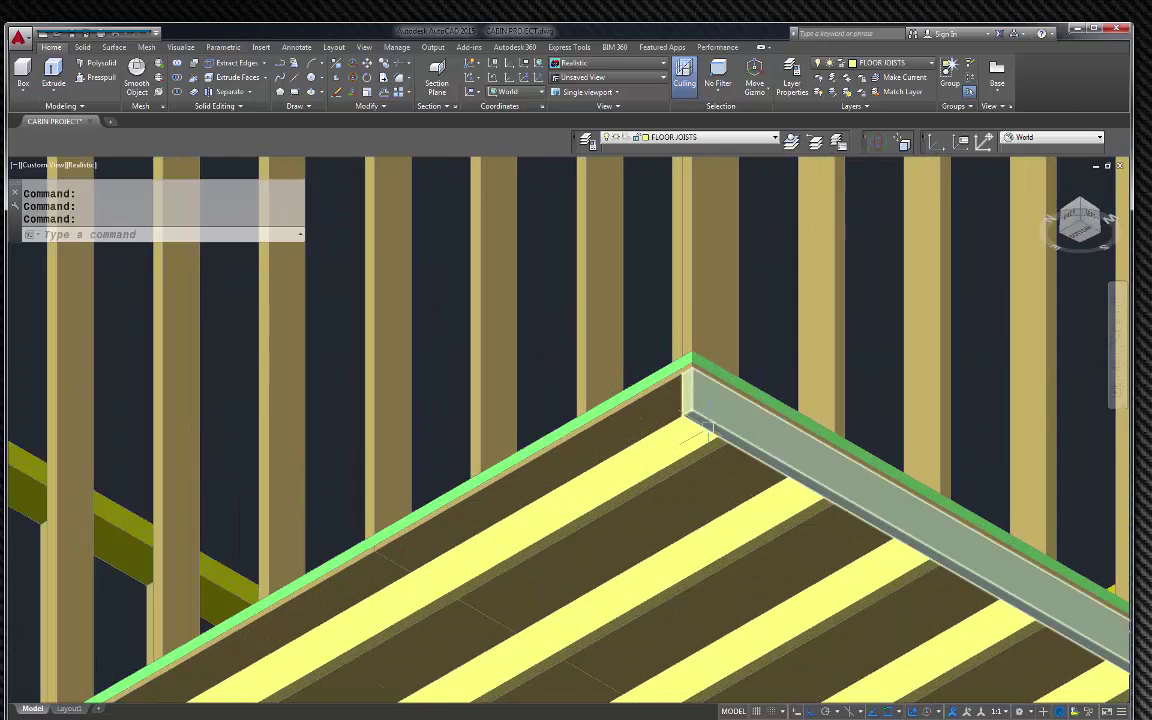
scroll(706, 430, "up", 3)
left_click(704, 466)
mouse_move(661, 476)
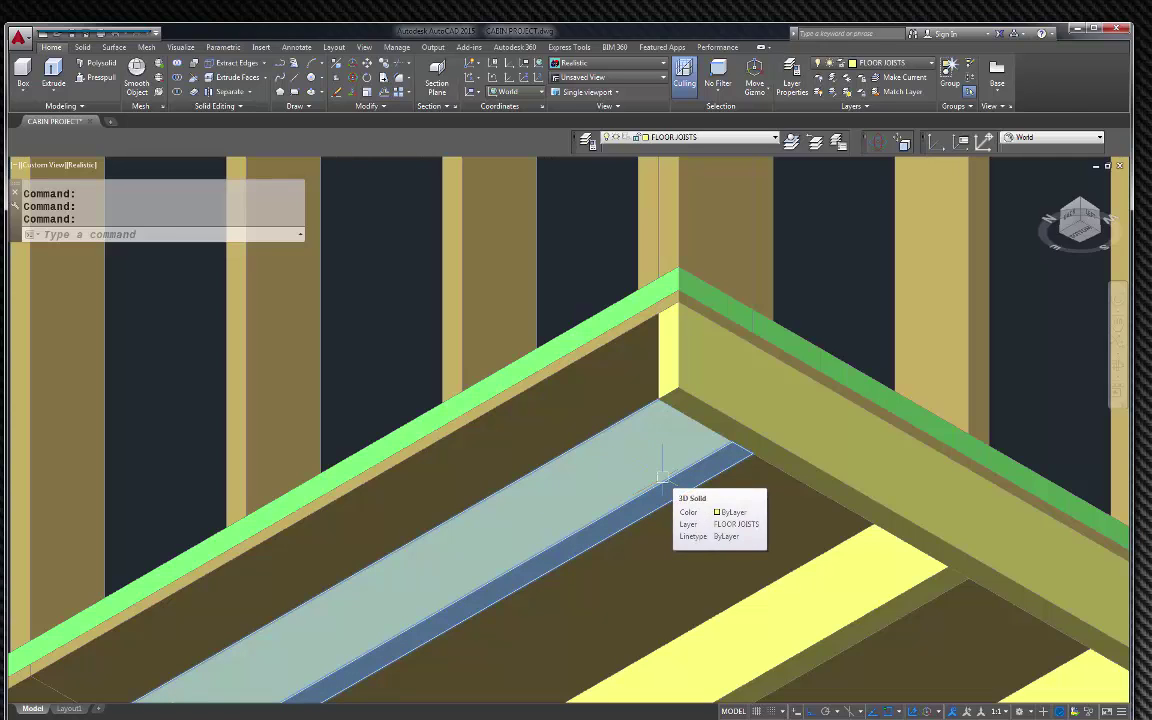
type("c")
key("Return")
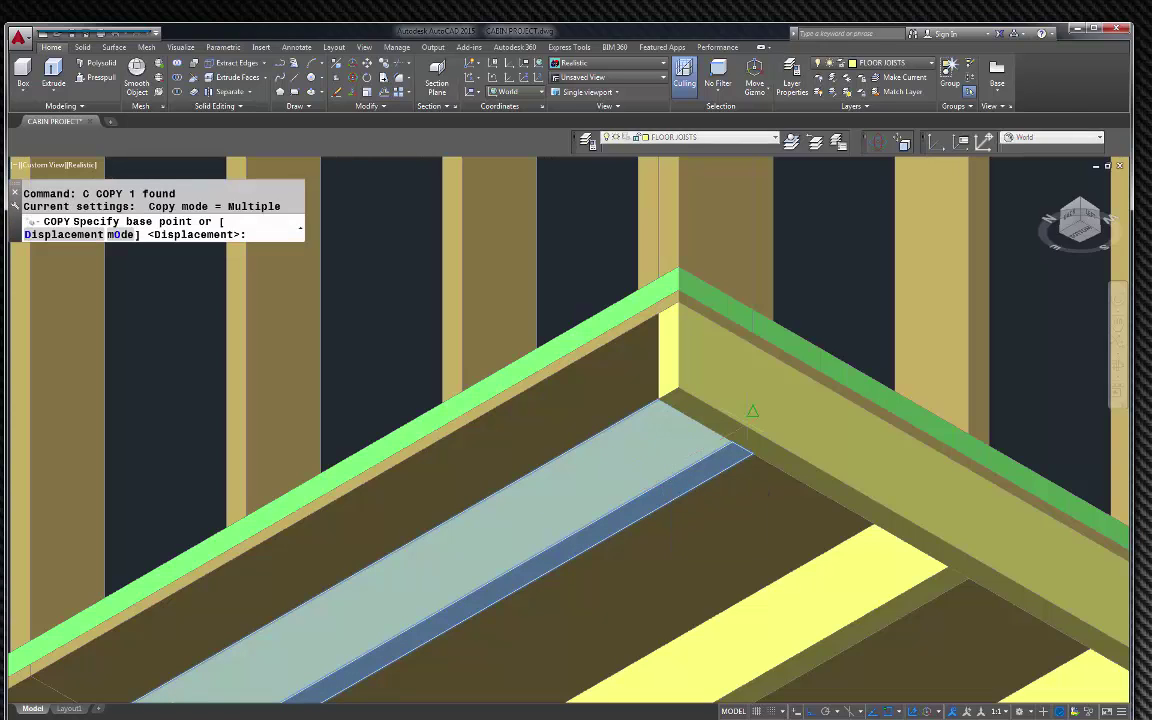
left_click(730, 442)
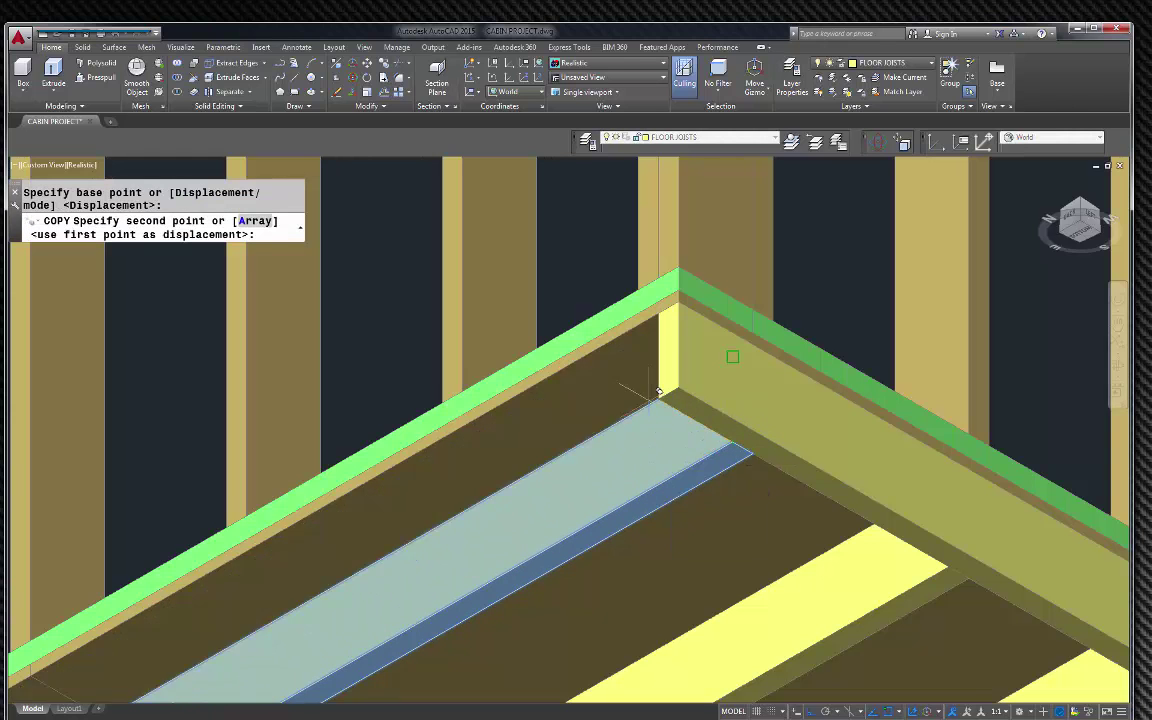
left_click(668, 390)
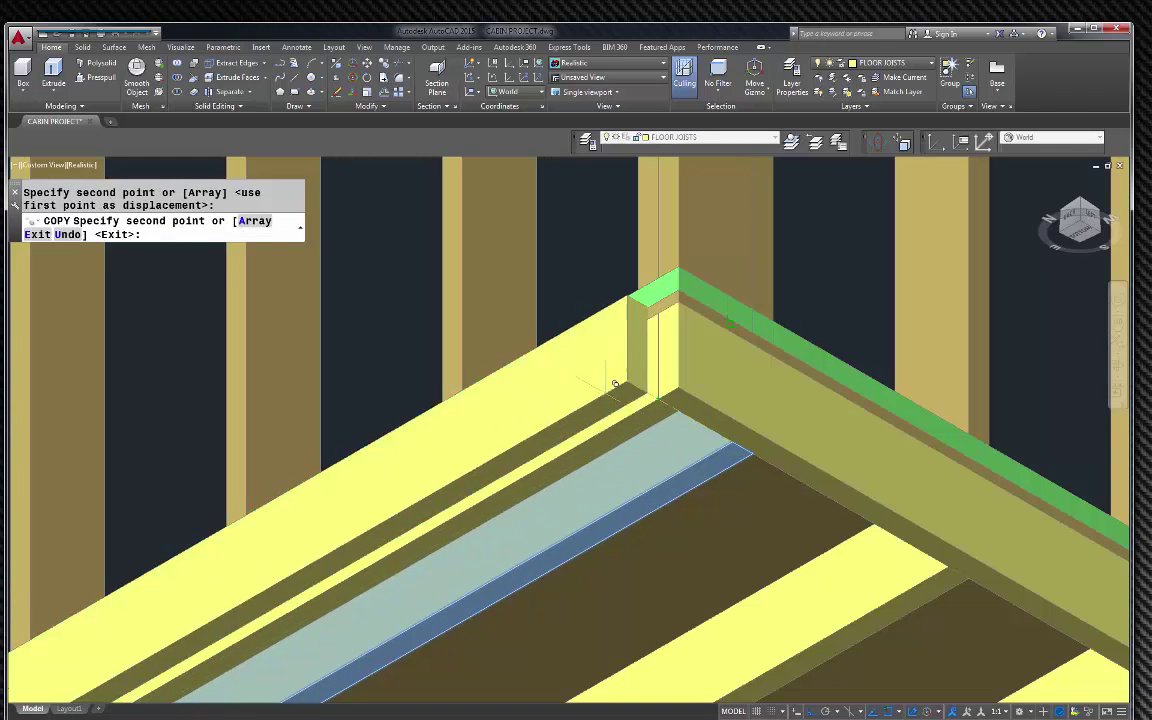
key("Escape")
Freeze the .75 PLYWOOD layer to expose the floor joists from above.
middle_click(600, 300)
middle_click(600, 300)
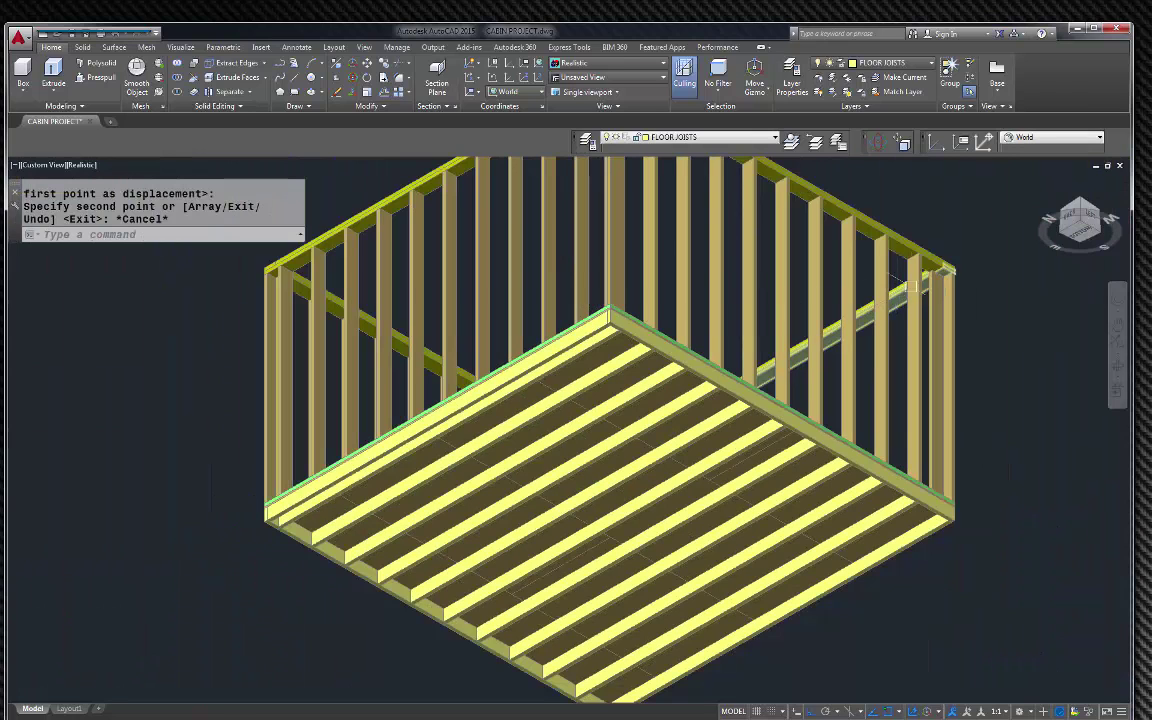
left_click(1080, 204)
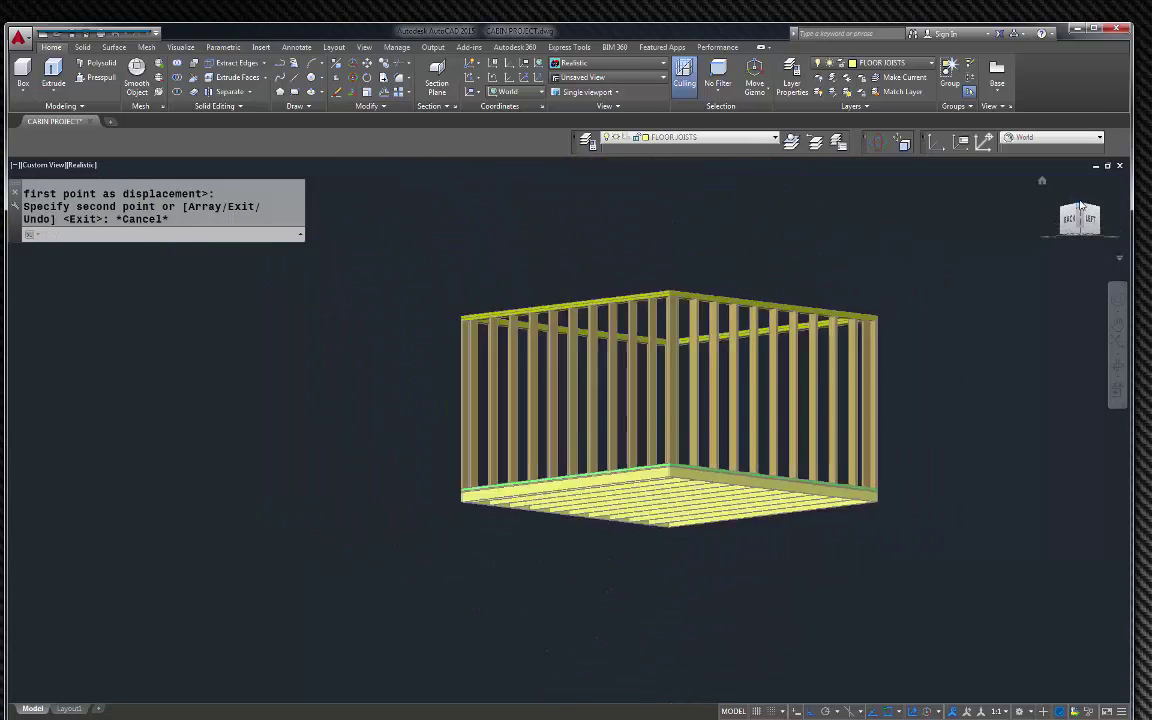
left_click(1100, 217)
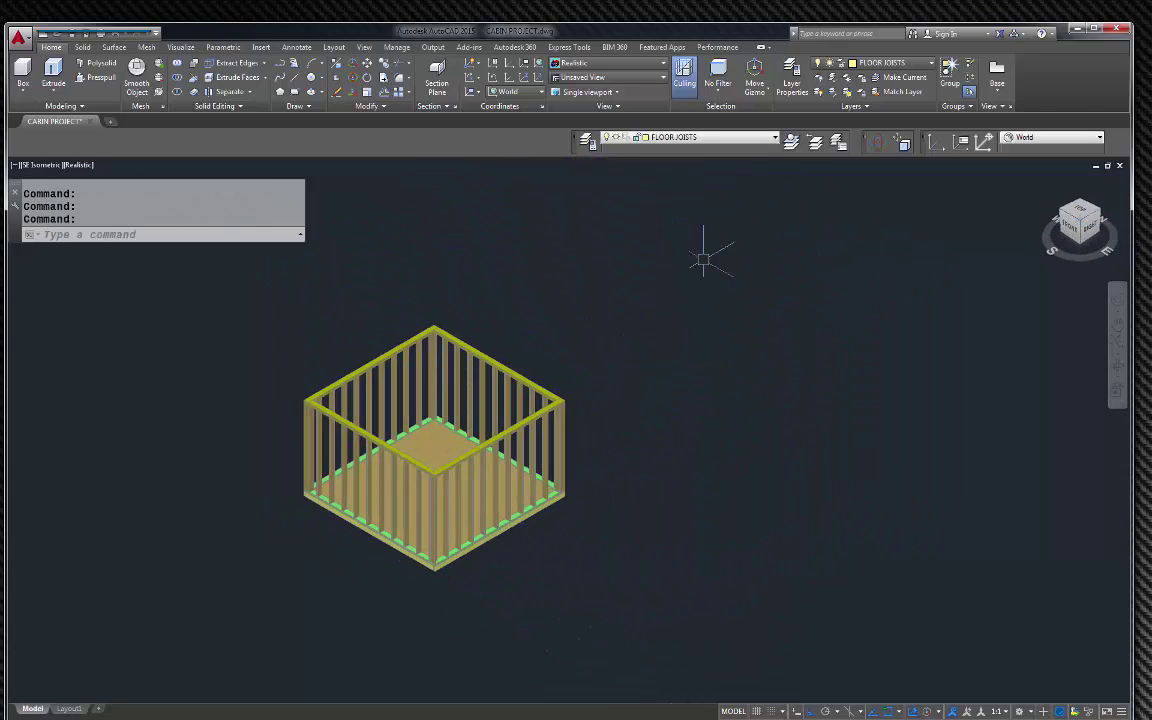
scroll(760, 305, "down", 2)
scroll(530, 320, "up", 4)
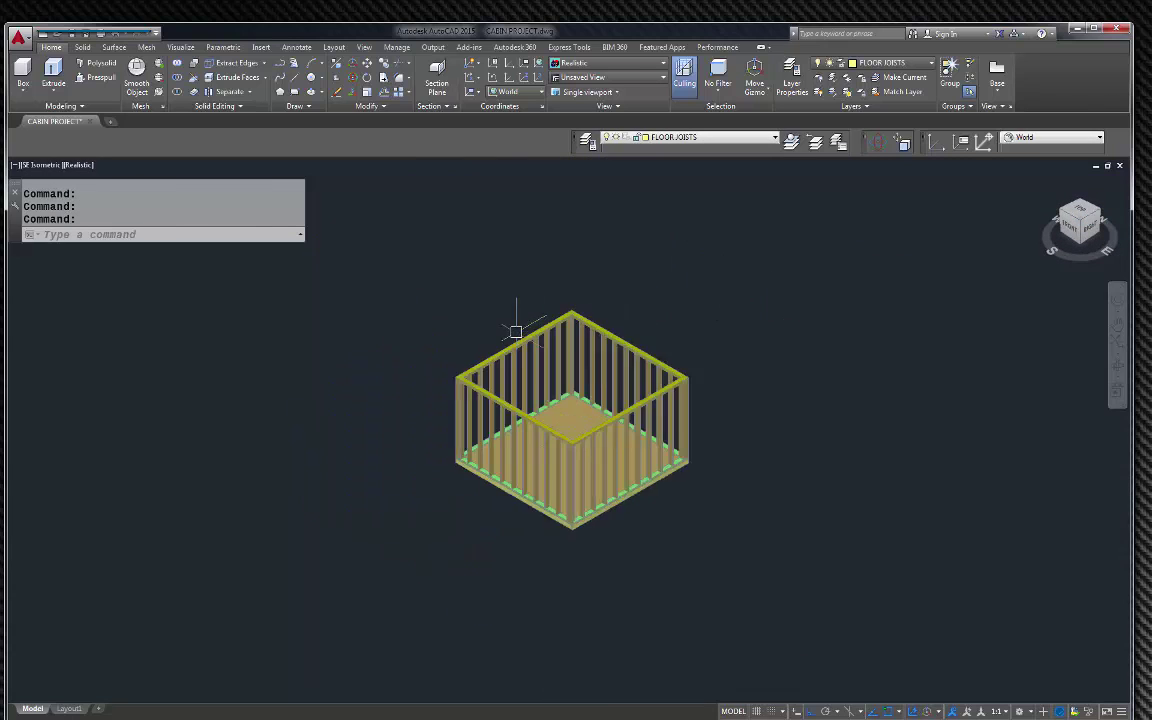
left_click(775, 139)
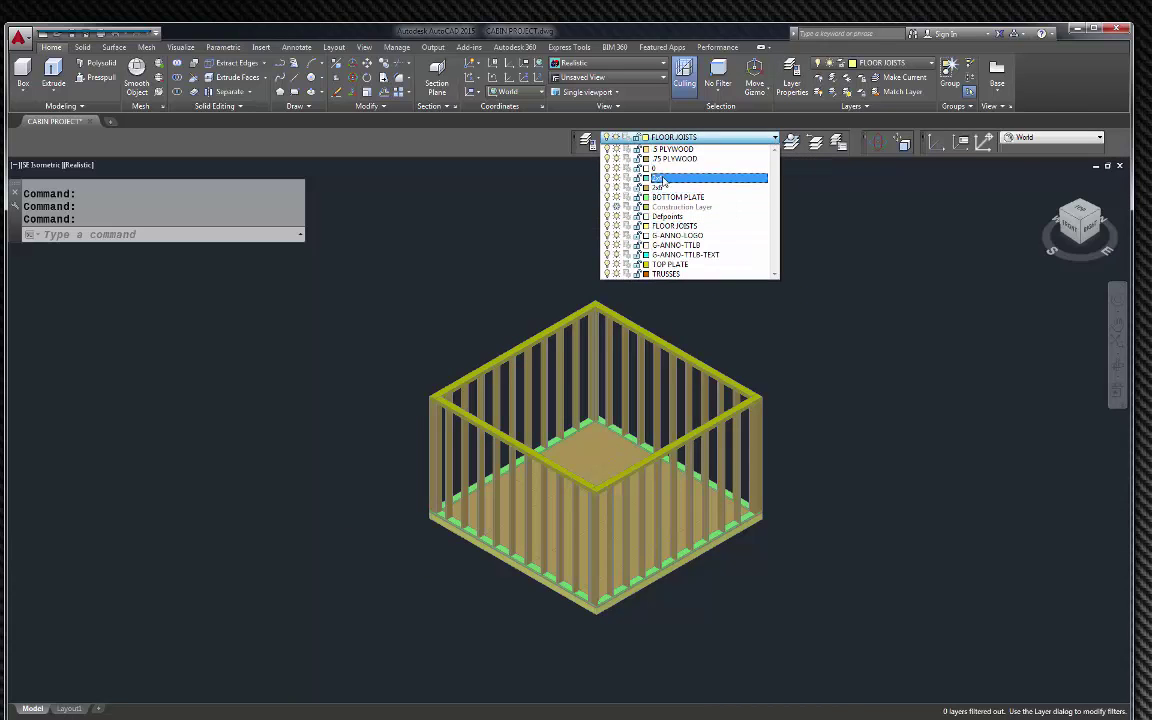
left_click(607, 158)
left_click(717, 224)
scroll(615, 440, "up", 3)
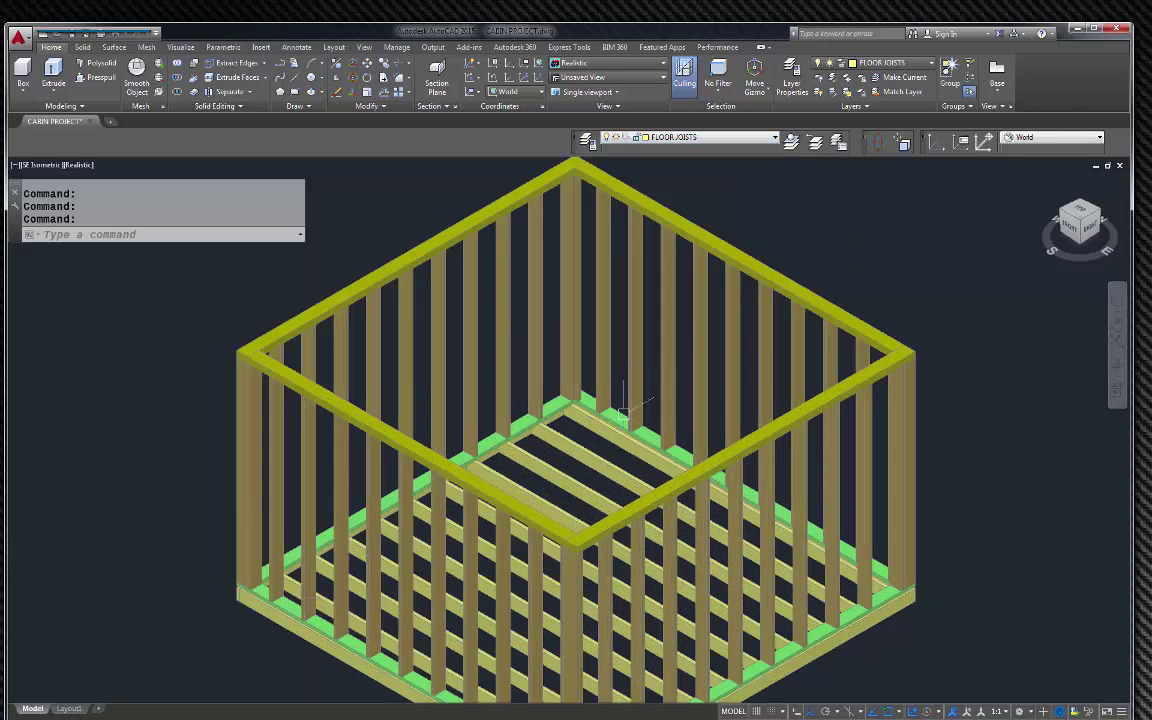
Freeze the 2x6 layer and inspect the floor joist framing from the northeast.
left_click(1100, 210)
key("Escape")
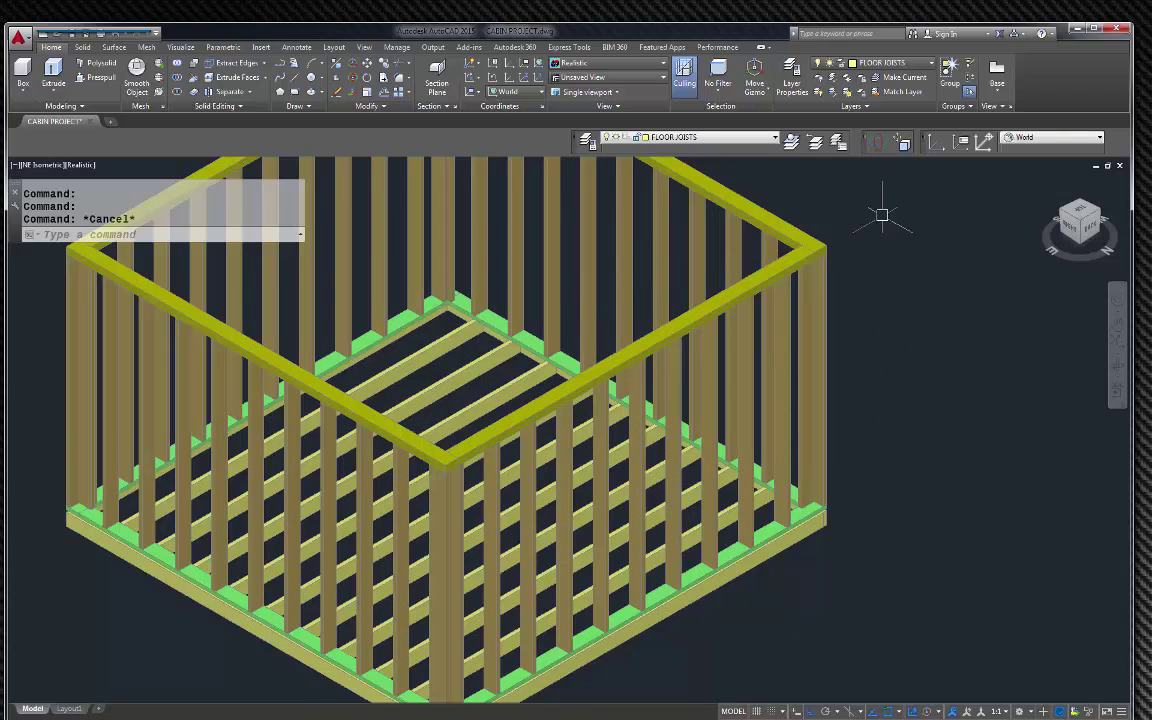
left_click(702, 137)
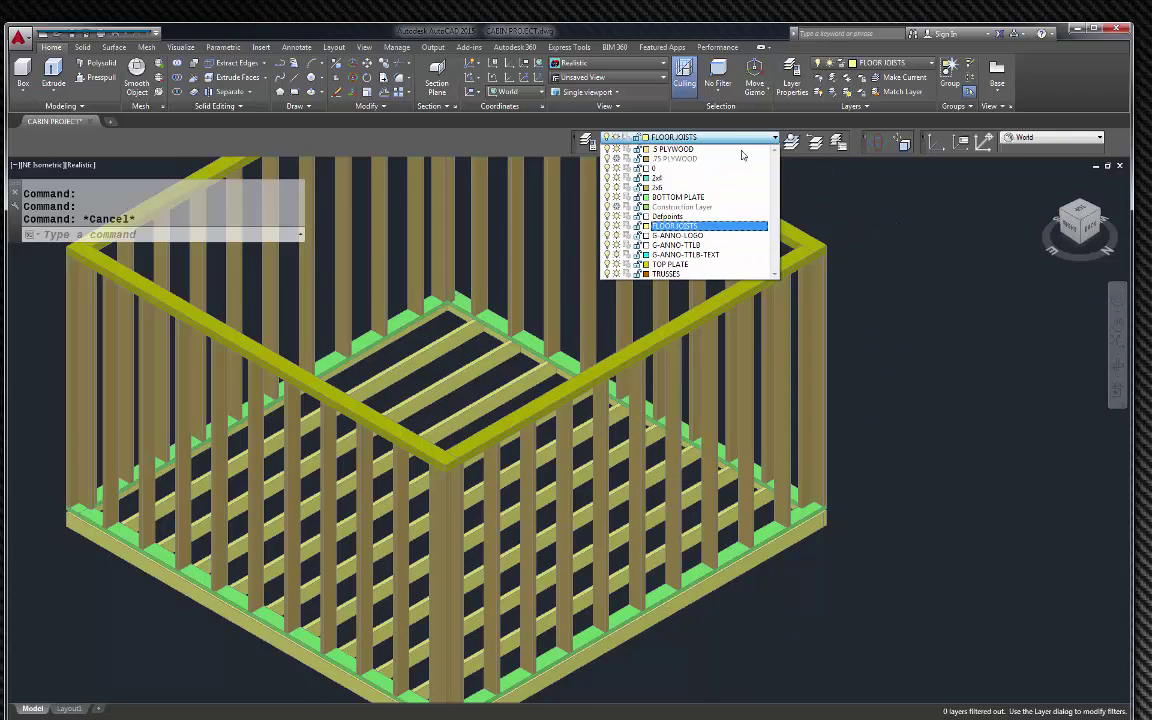
left_click(617, 190)
left_click(887, 219)
scroll(828, 303, "down", 2)
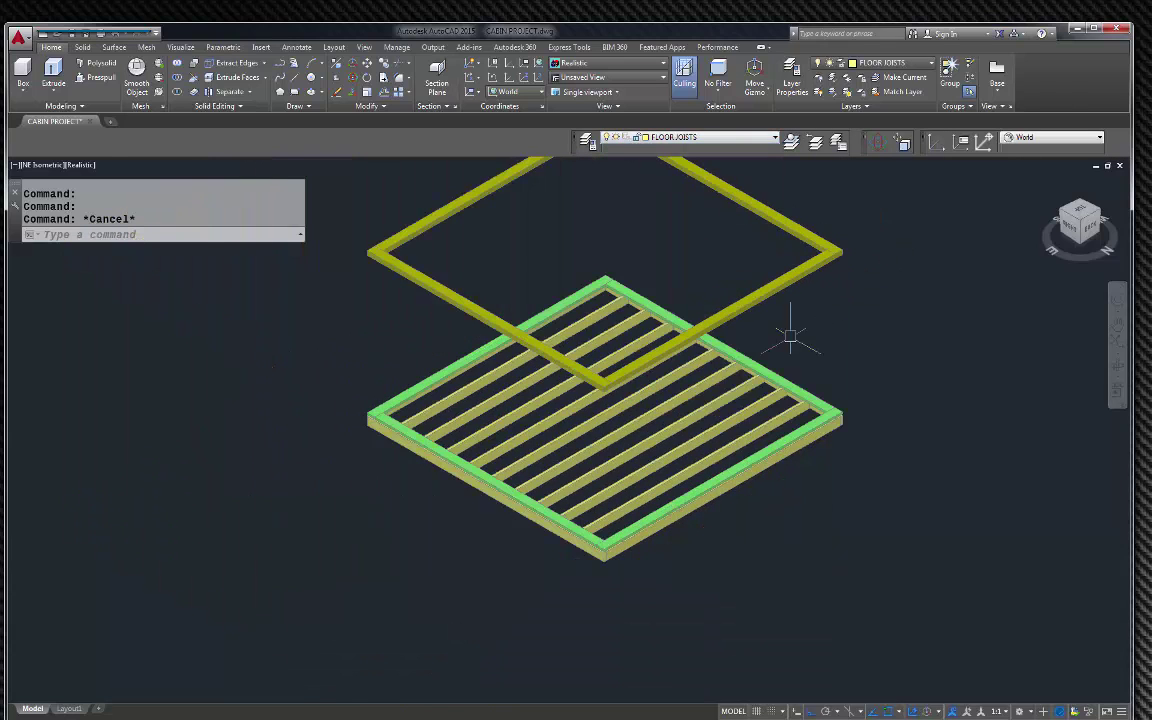
scroll(878, 362, "up", 5)
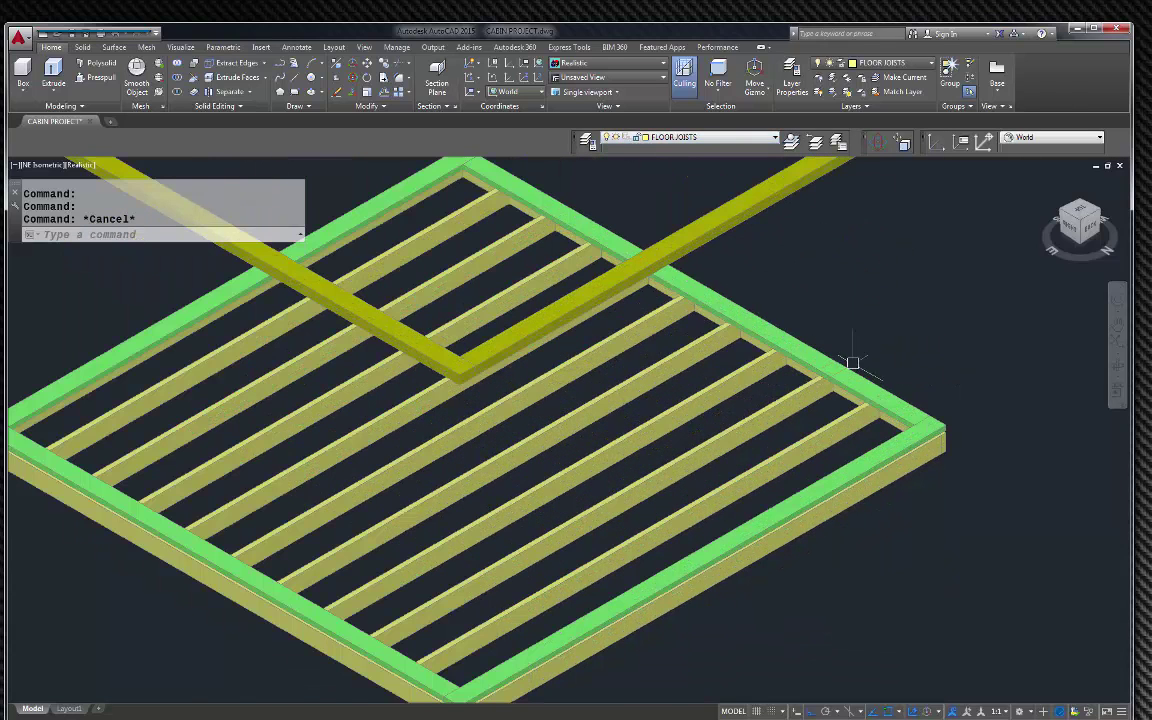
scroll(849, 358, "down", 5)
scroll(663, 275, "up", 2)
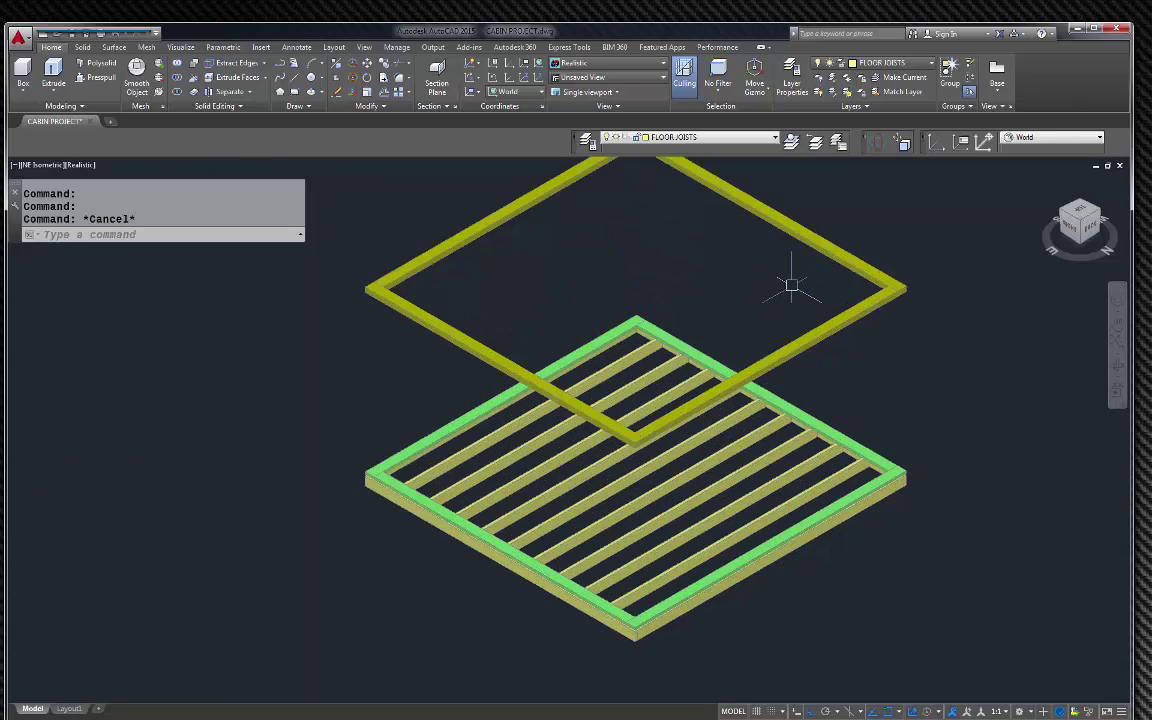